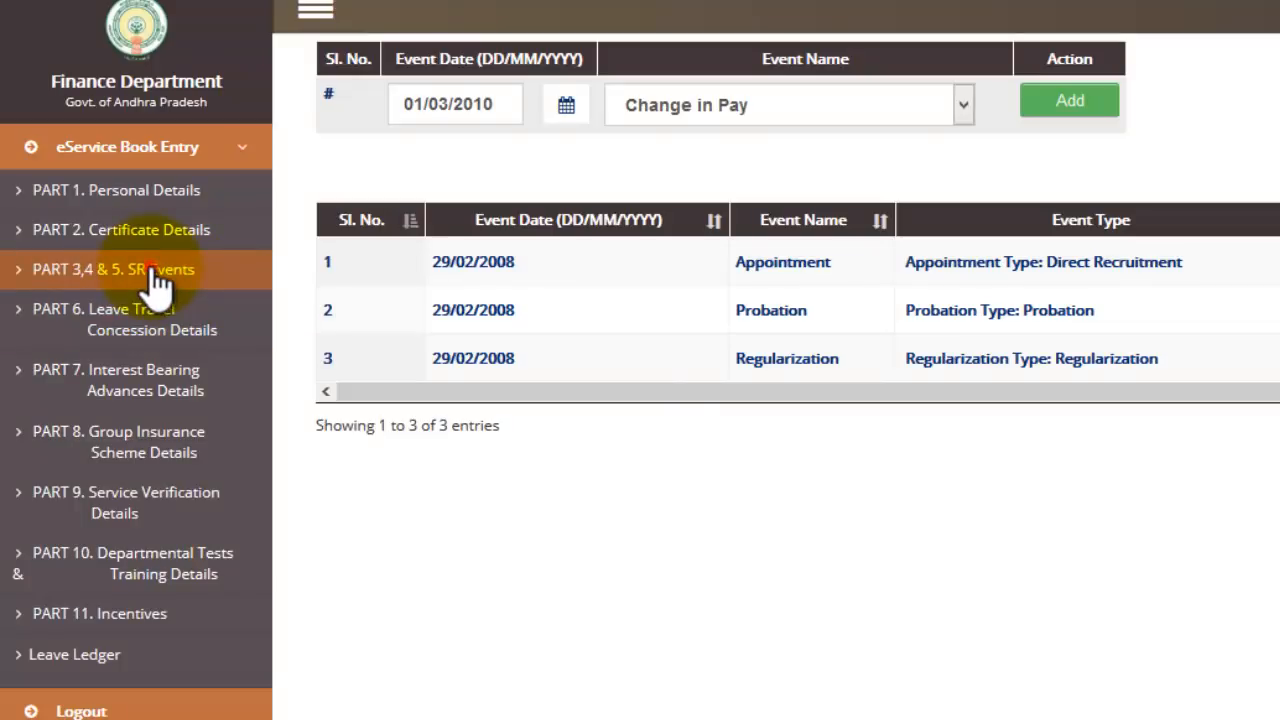
Open the SR Events part of the eService Book Entry and select Change in Pay as the event name
left_click(157, 285)
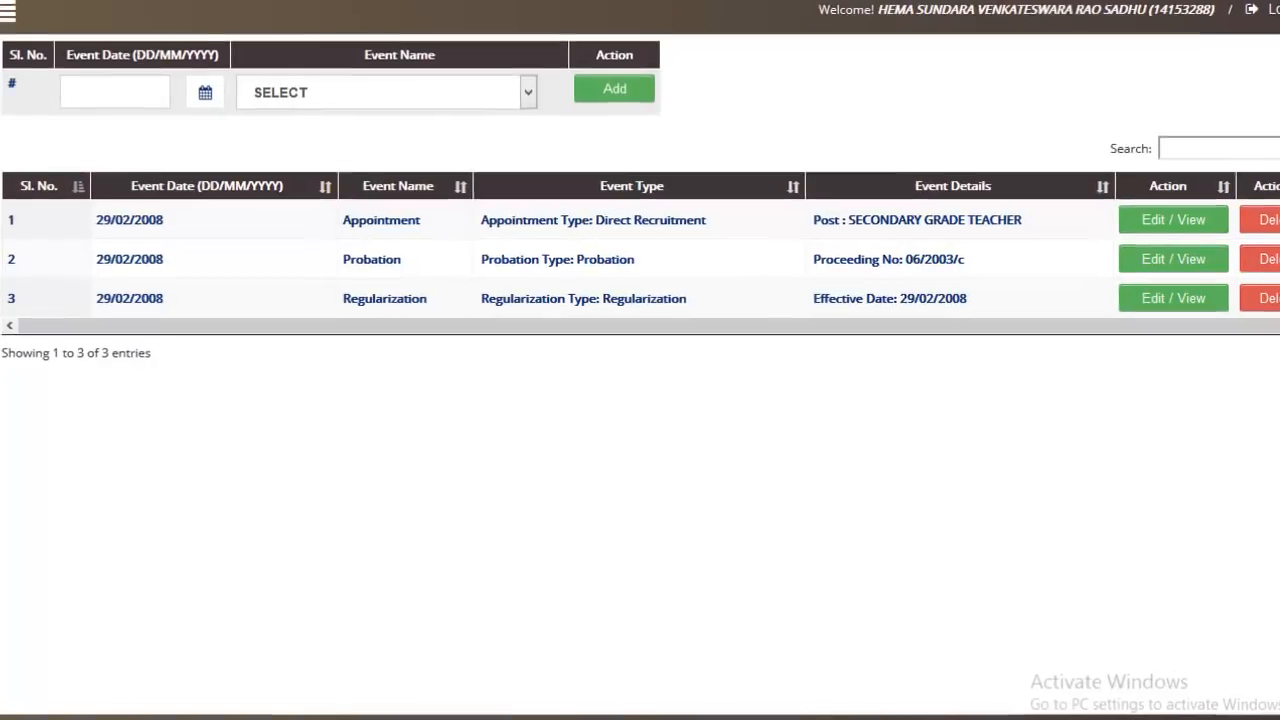
left_click(311, 90)
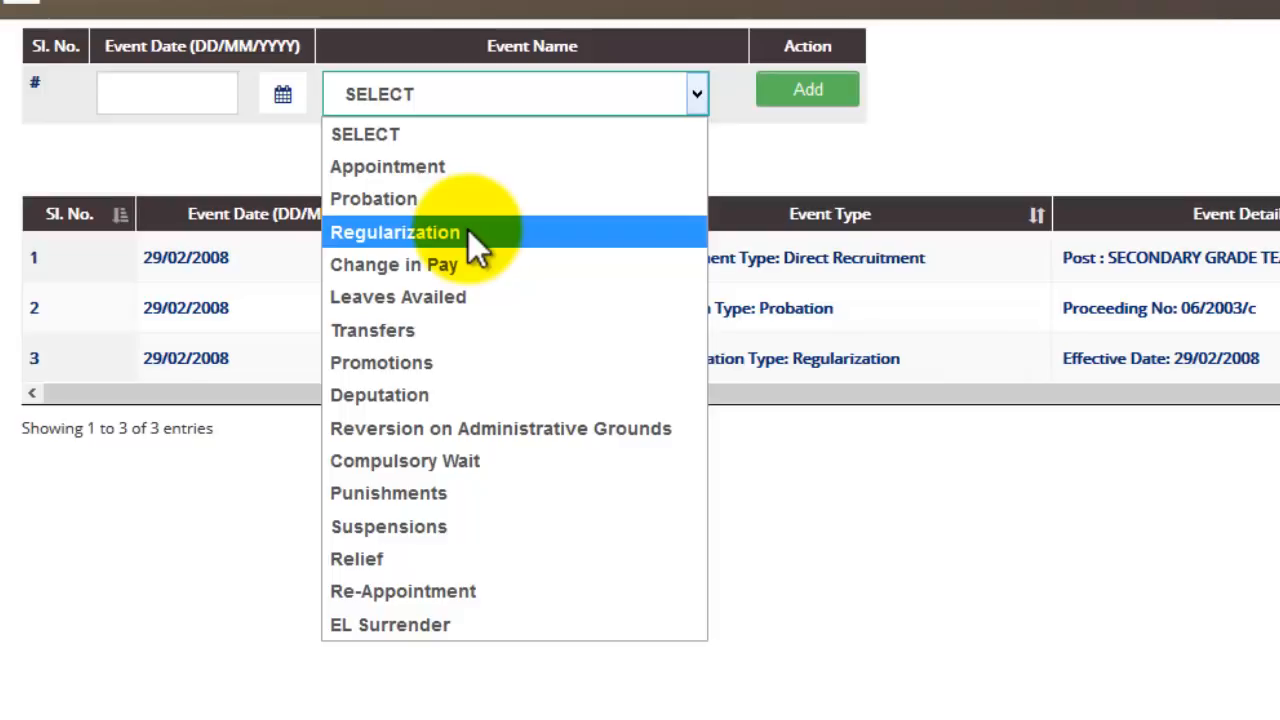
left_click(180, 158)
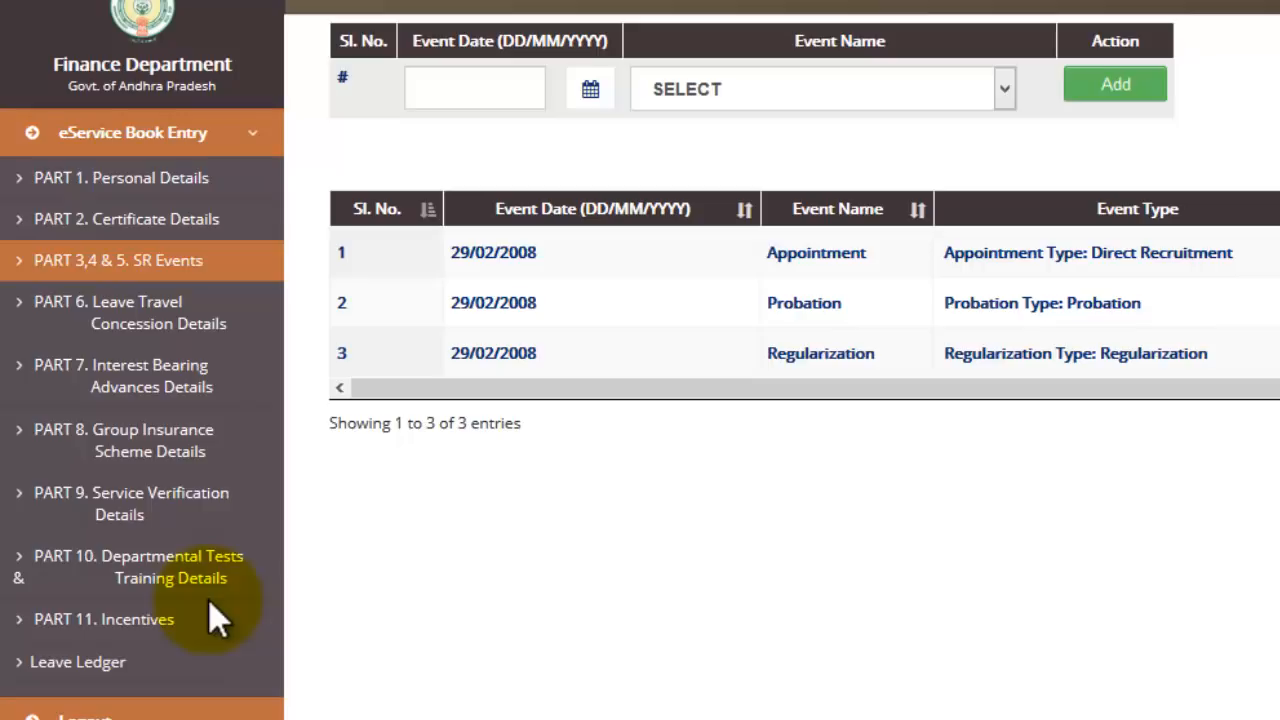
left_click(836, 88)
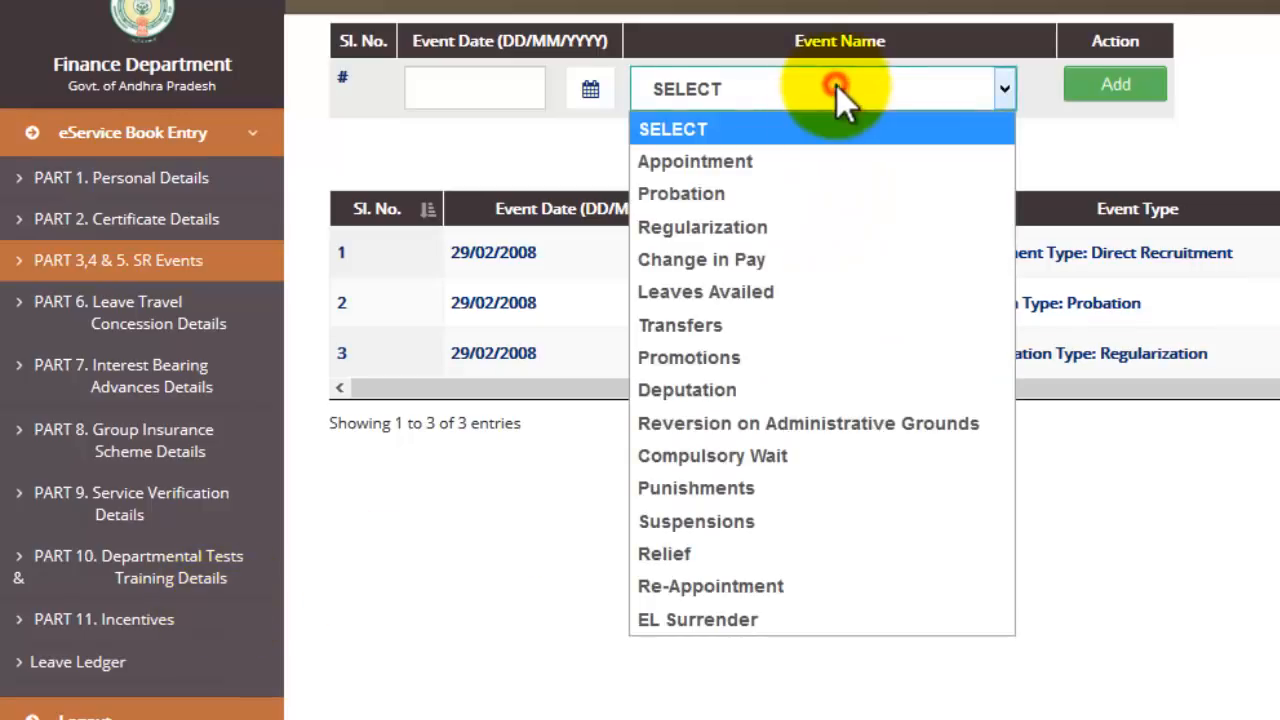
left_click(804, 258)
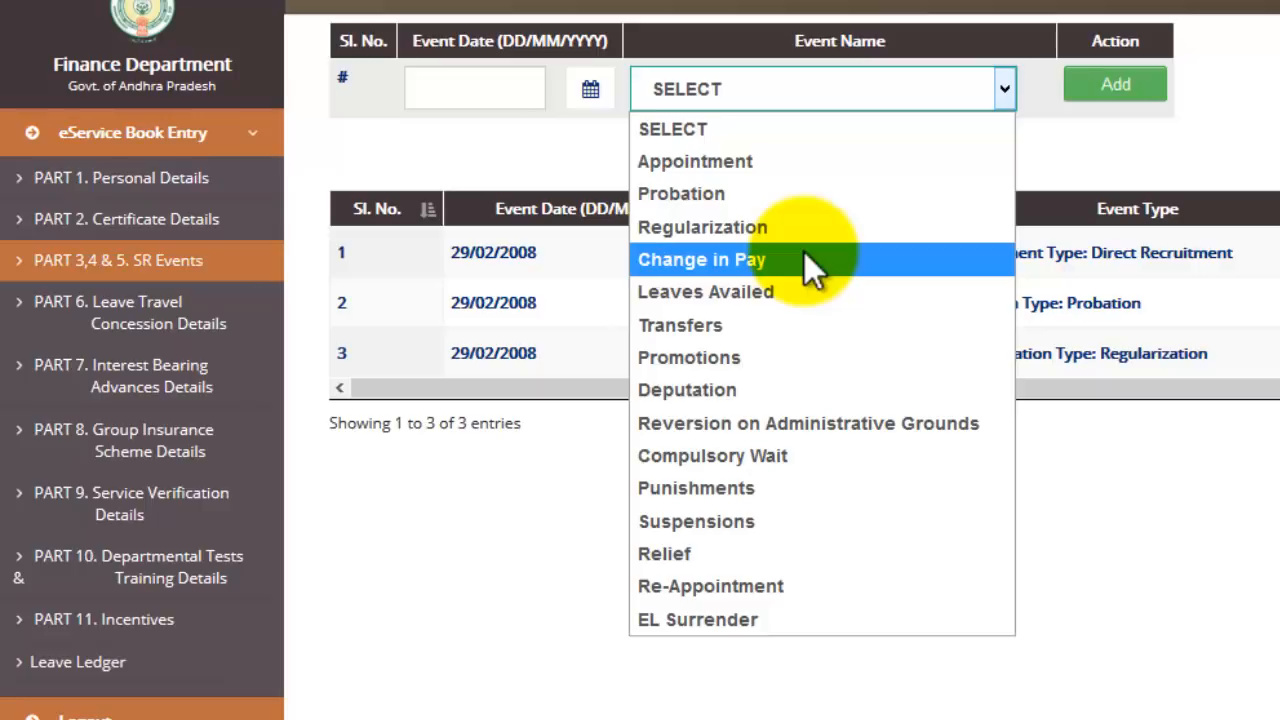
left_click(806, 258)
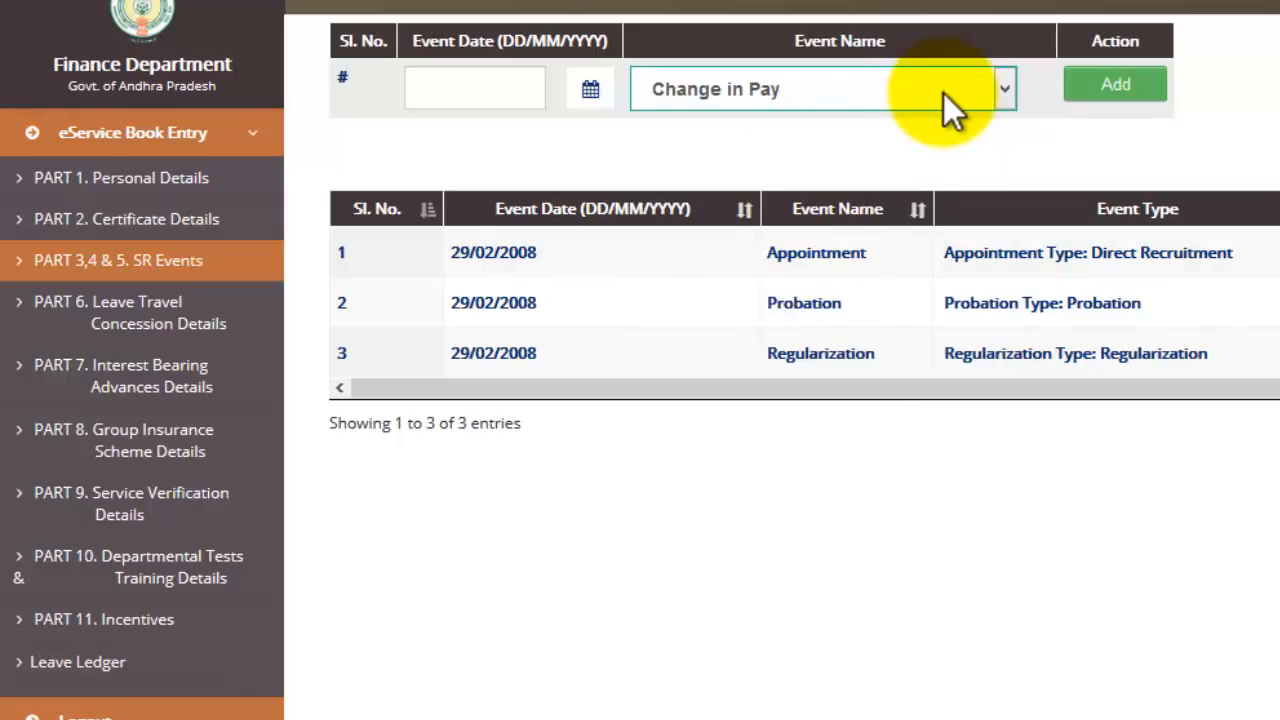
Set the event date to 01/02/2011 and add the Change in Pay event
left_click(510, 88)
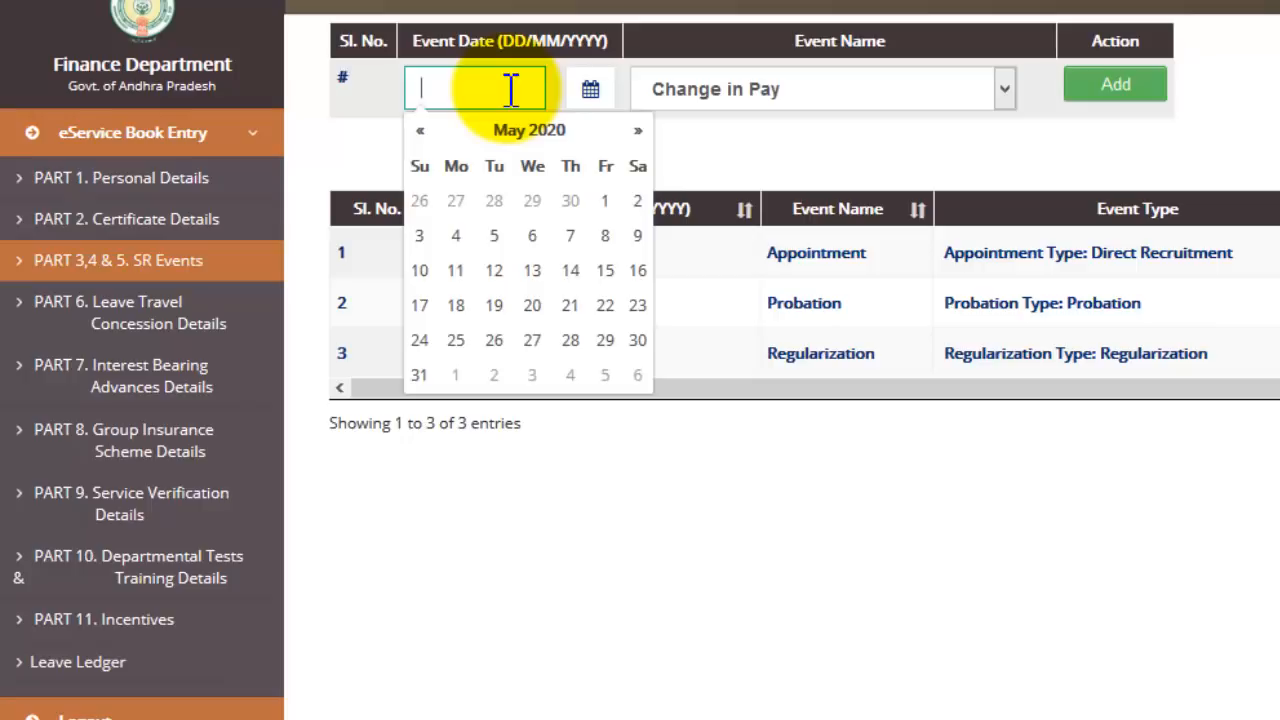
type("01/02/2011")
left_click(1101, 87)
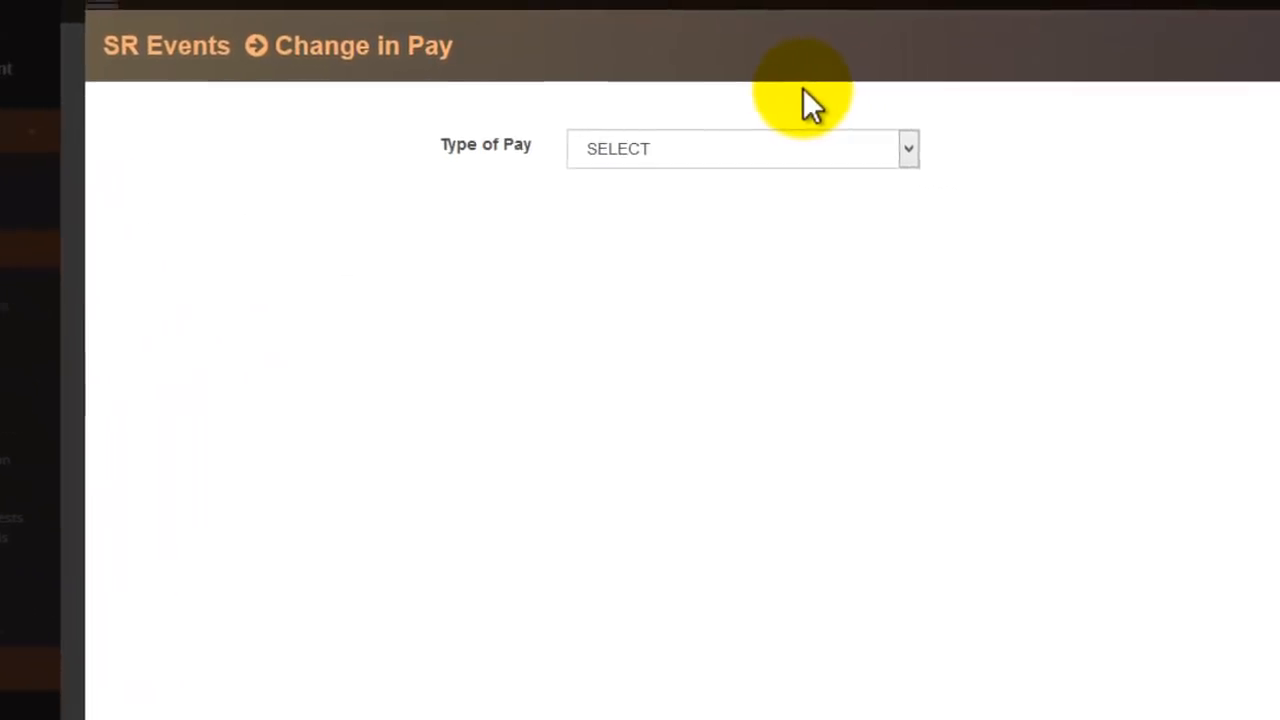
Choose Annual Increment as the type of pay for the Change in Pay event
left_click(601, 147)
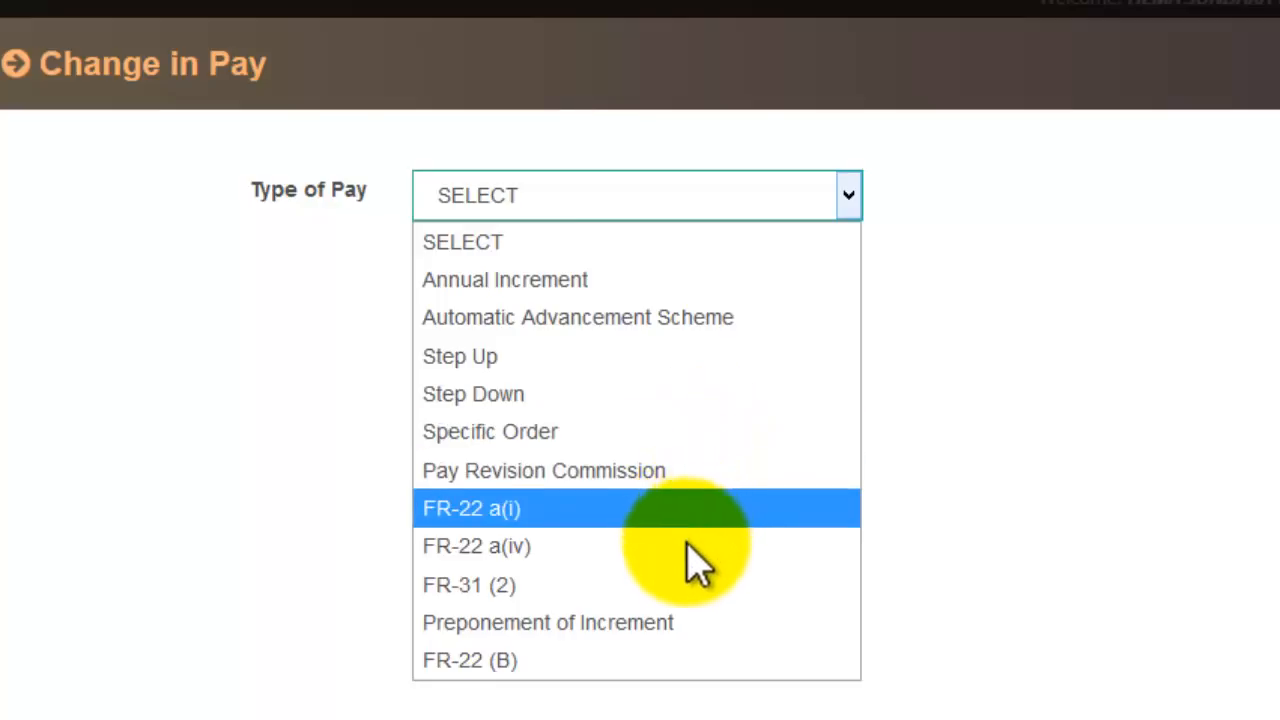
left_click(566, 290)
left_click(650, 194)
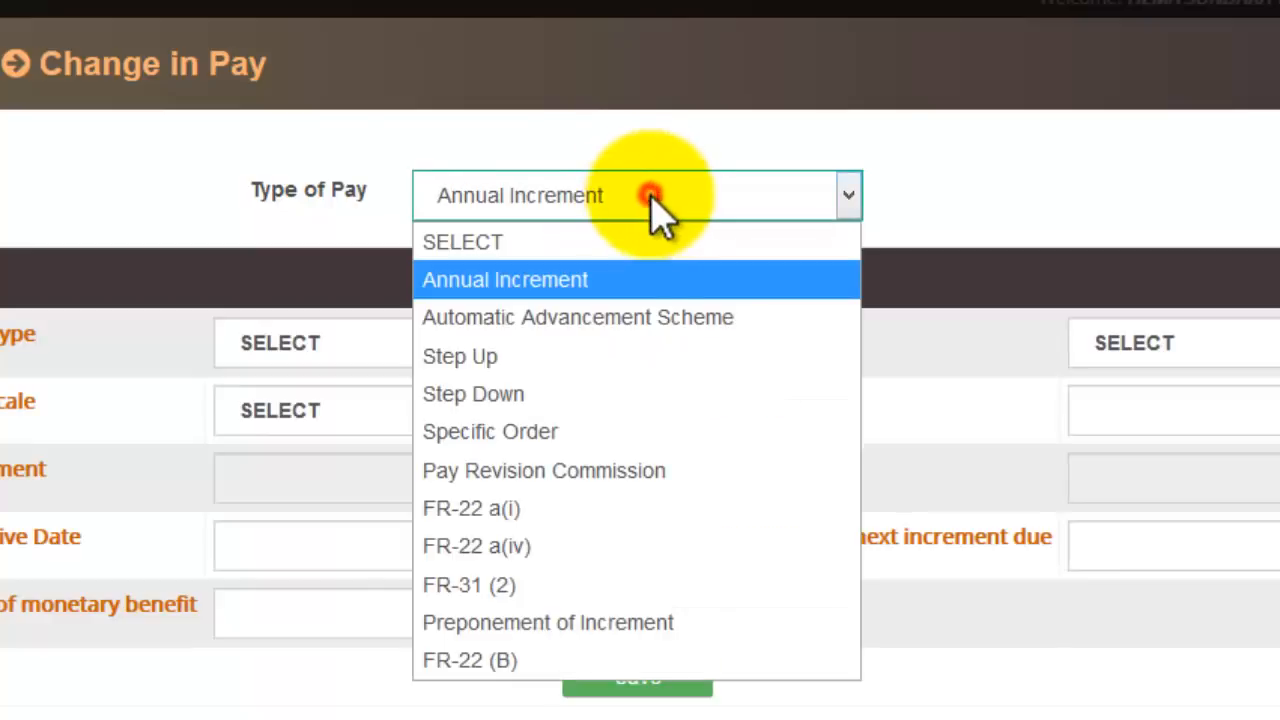
left_click(606, 292)
left_click(620, 195)
left_click(631, 278)
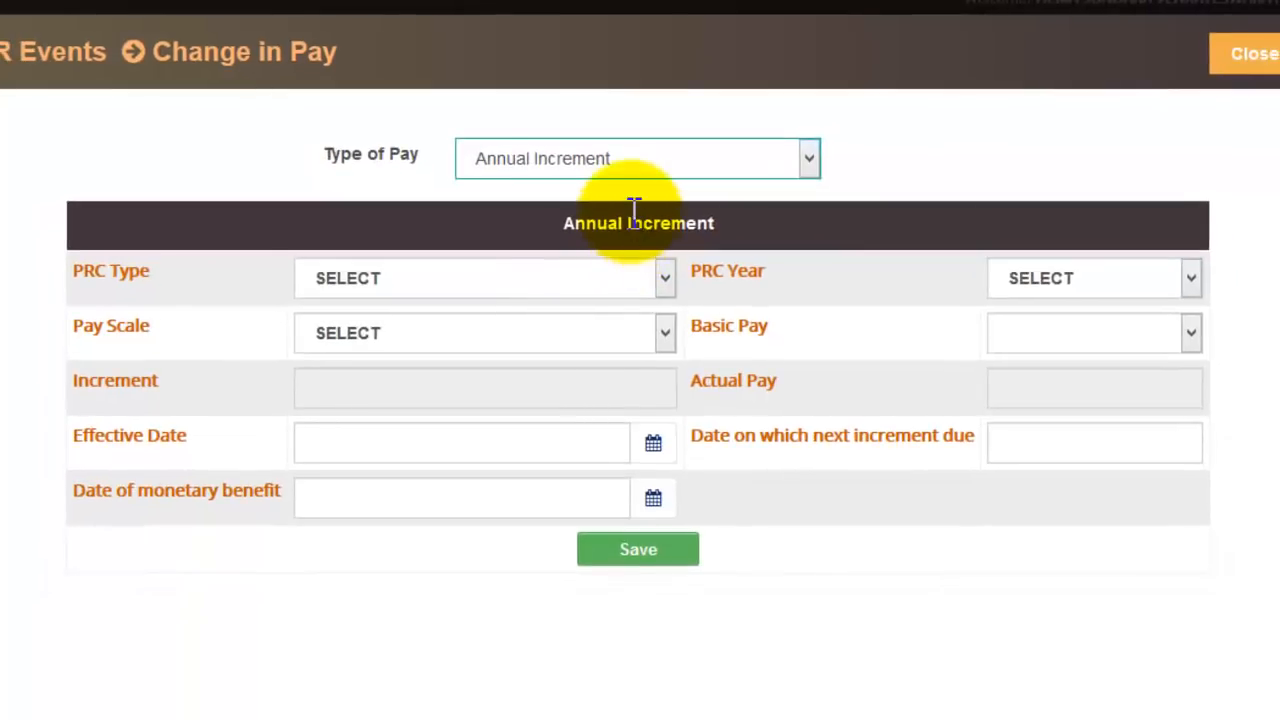
left_click(641, 164)
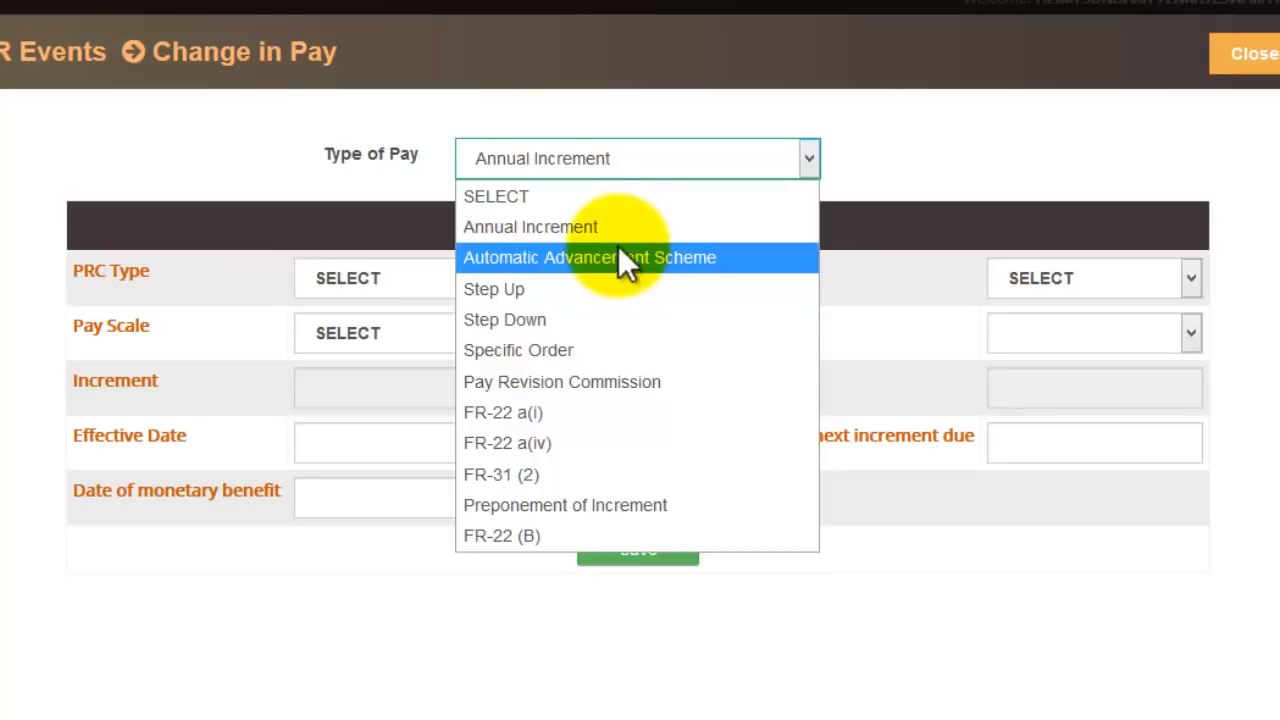
left_click(619, 230)
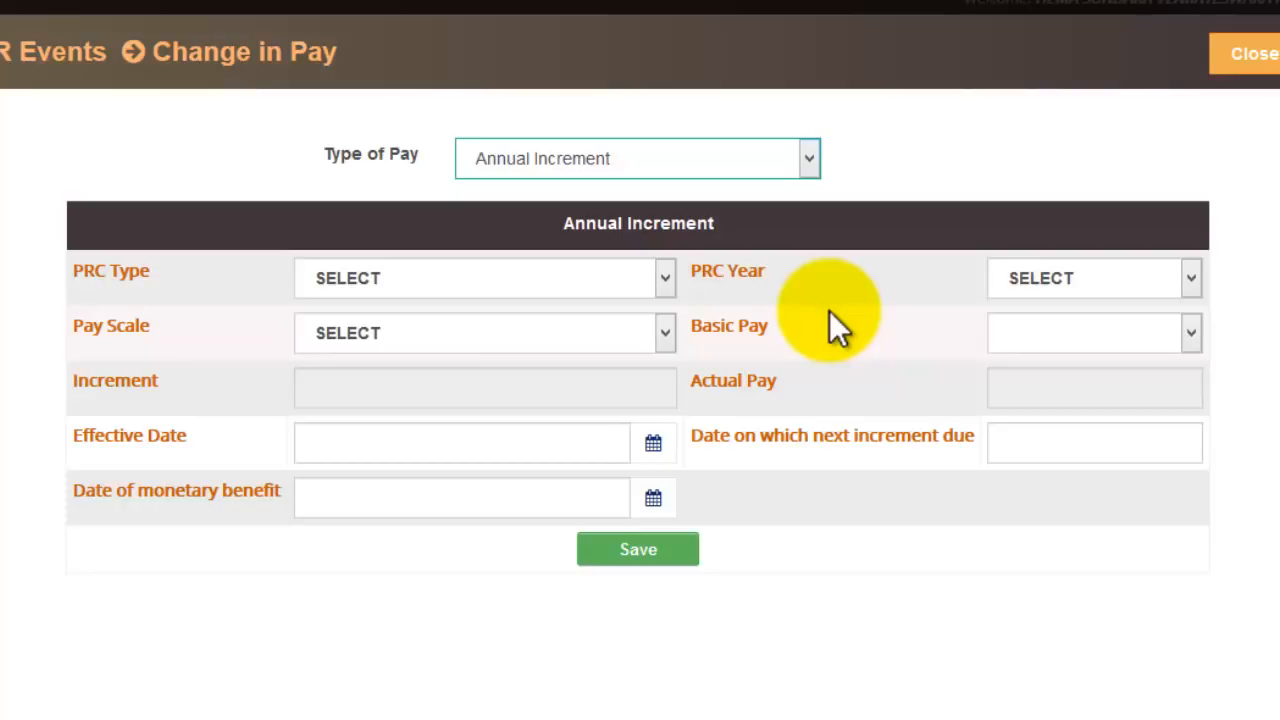
Set the annual increment's PRC type to State and its PRC year to 2010
left_click(447, 268)
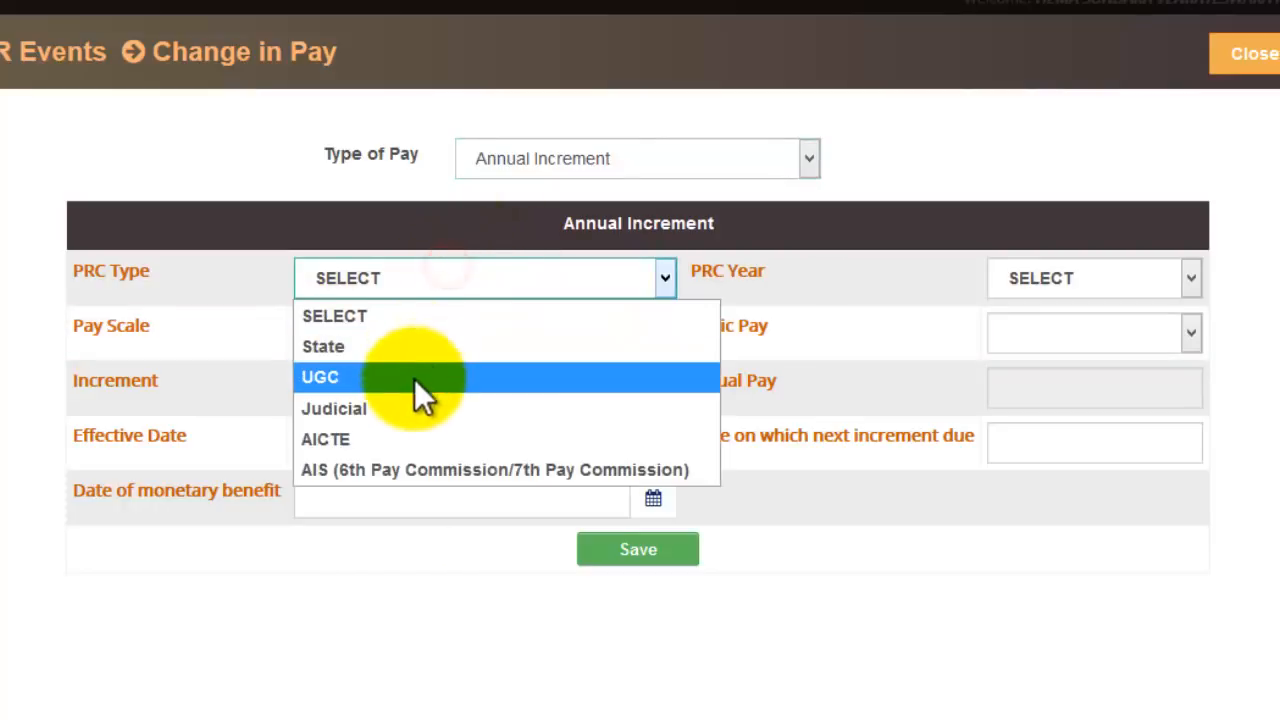
left_click(417, 348)
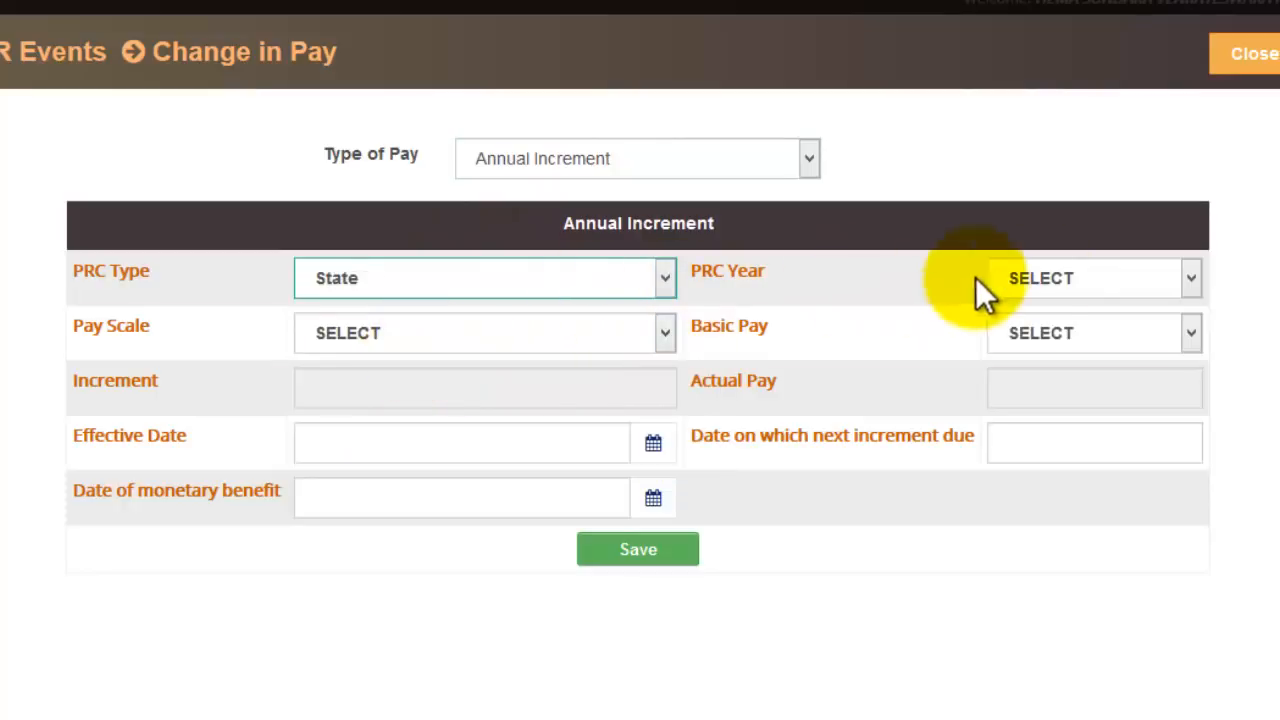
left_click(1056, 278)
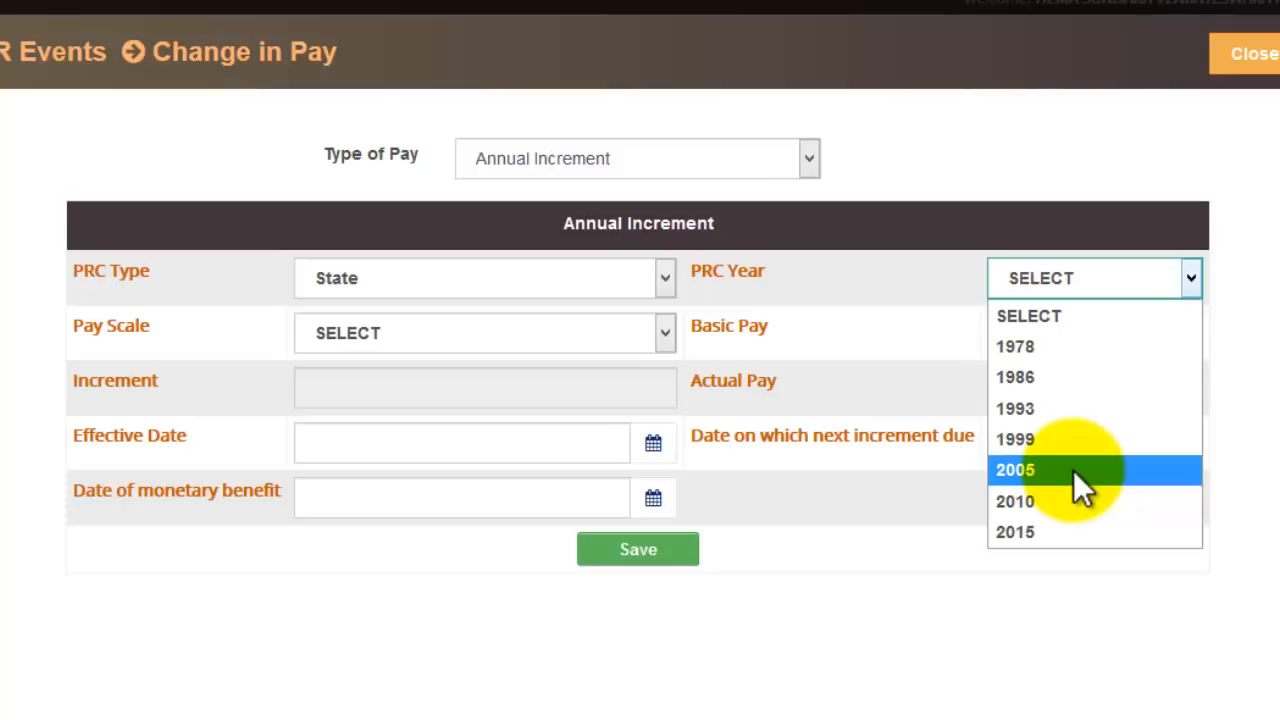
left_click(1075, 500)
left_click(455, 340)
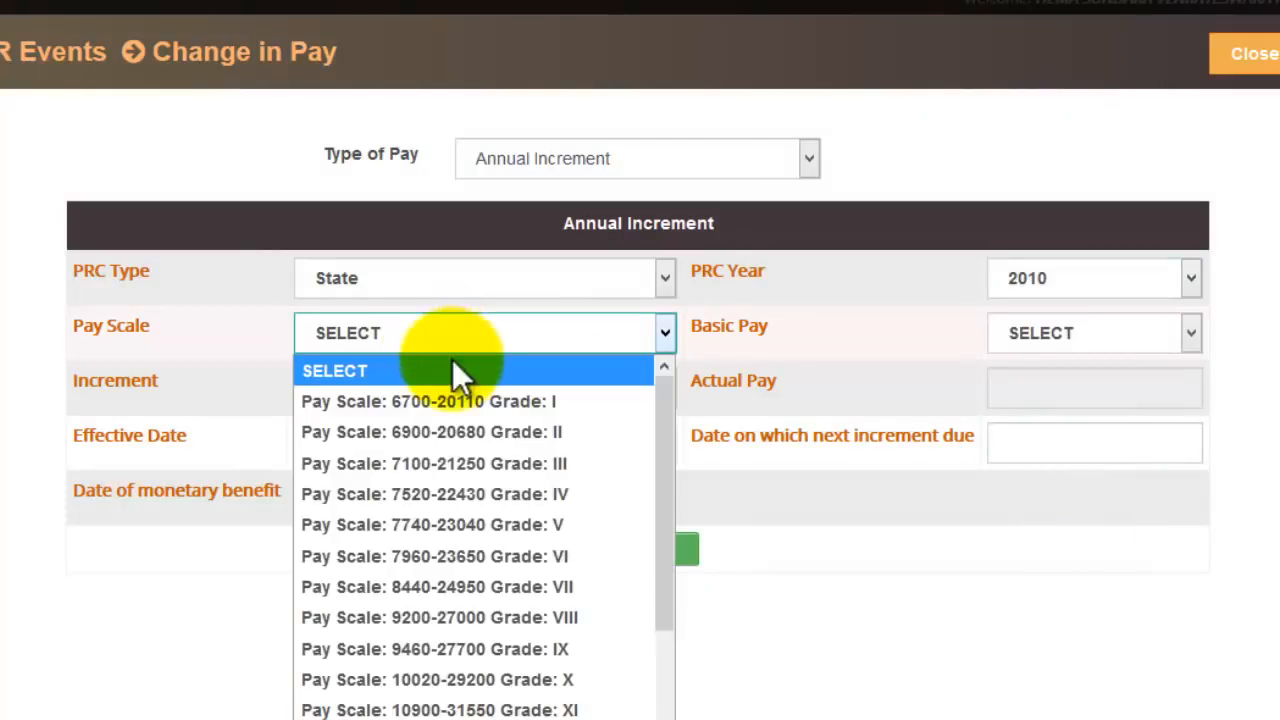
left_click(522, 708)
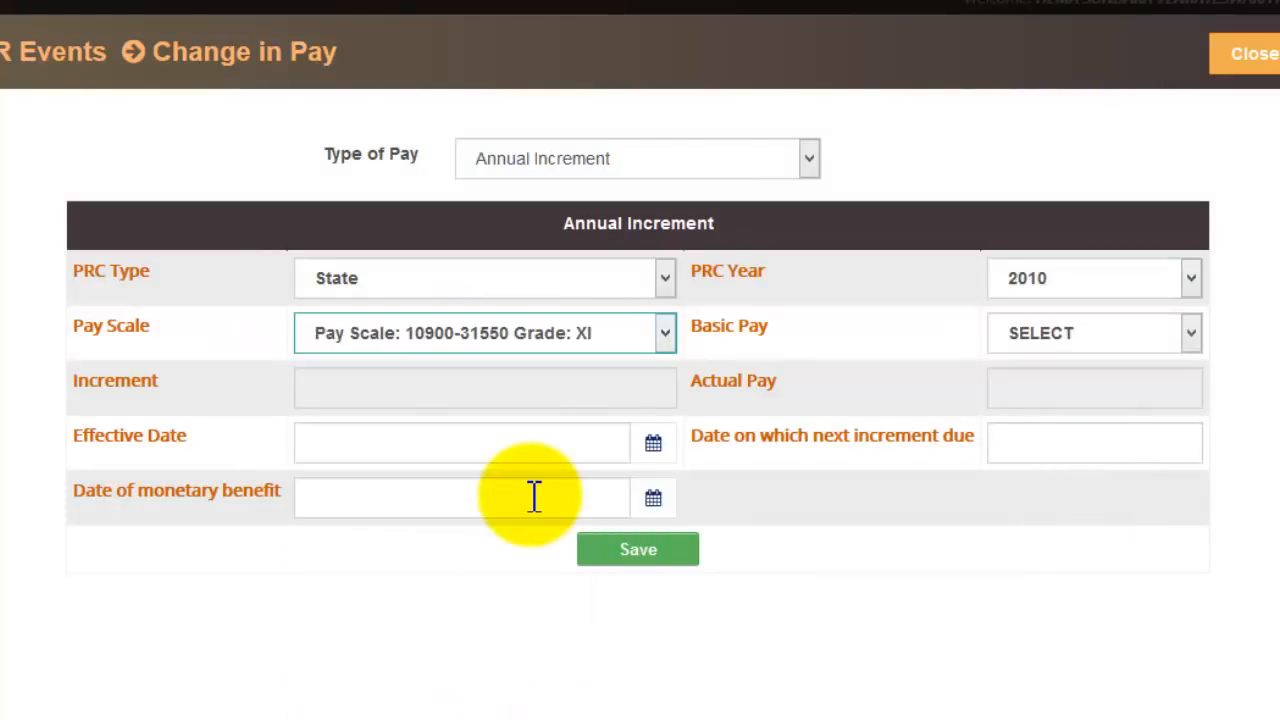
left_click(1083, 331)
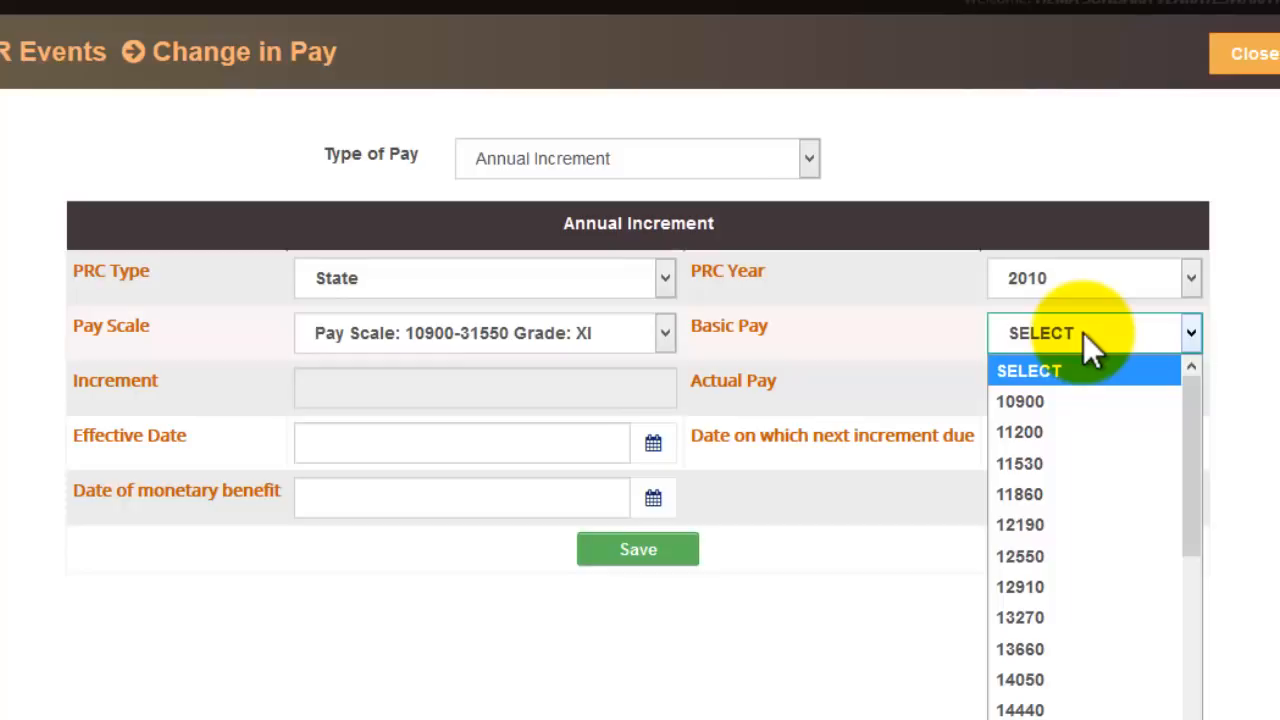
left_click(1090, 463)
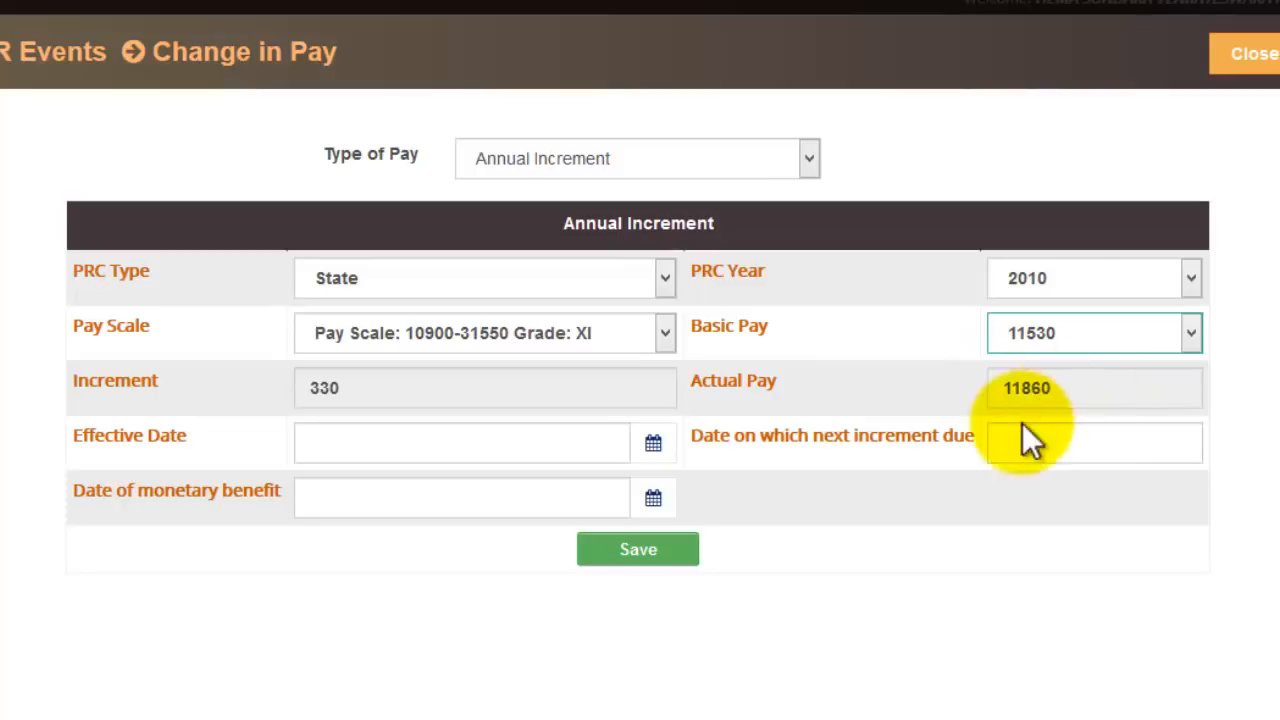
Set the annual increment's effective date to 01/02/2011 and check the actual pay
left_click(380, 447)
type("01/02/2011")
key("Tab")
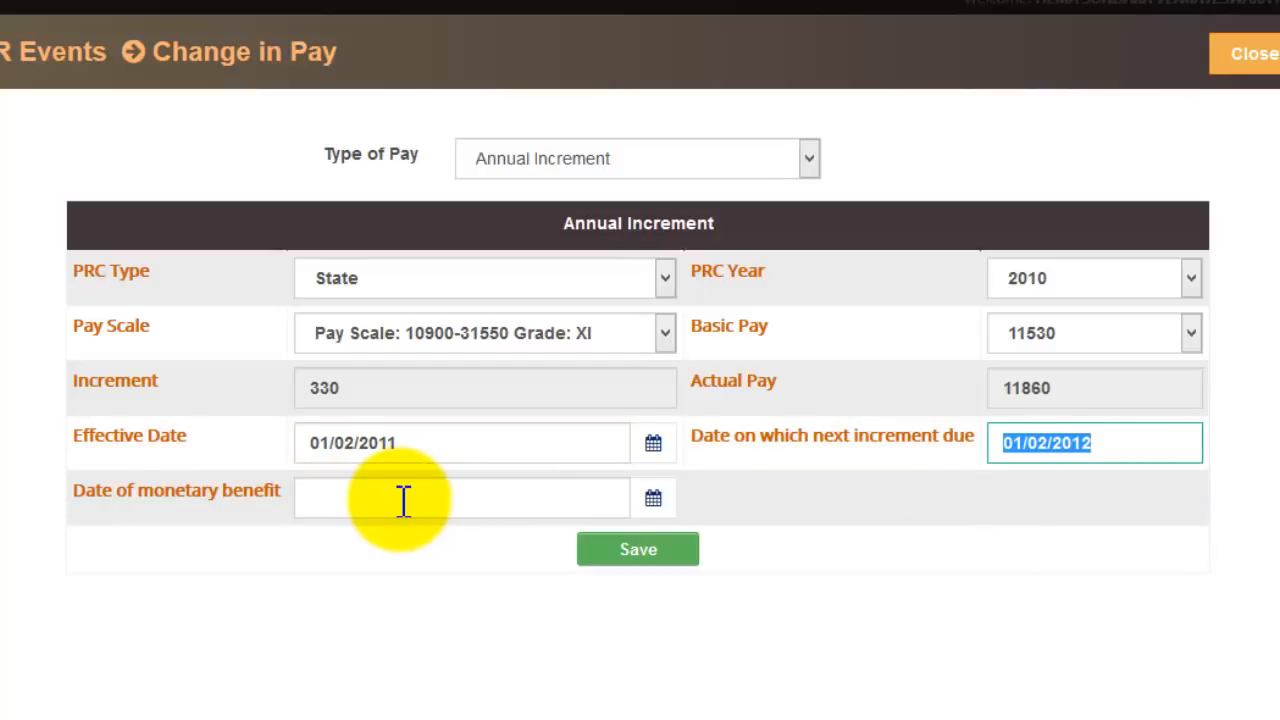
left_click(1005, 376)
double_click(1023, 383)
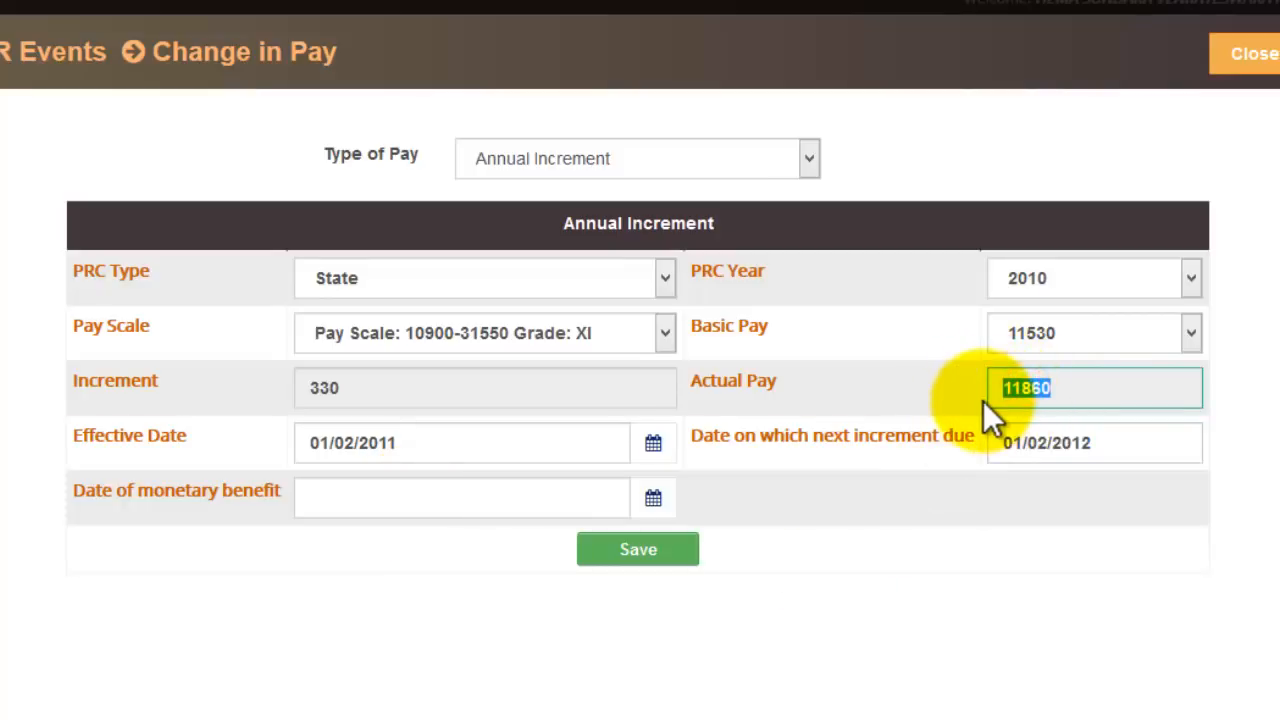
Set the date of monetary benefit to 01/02/2011, then save the annual increment and close its form
left_click(413, 507)
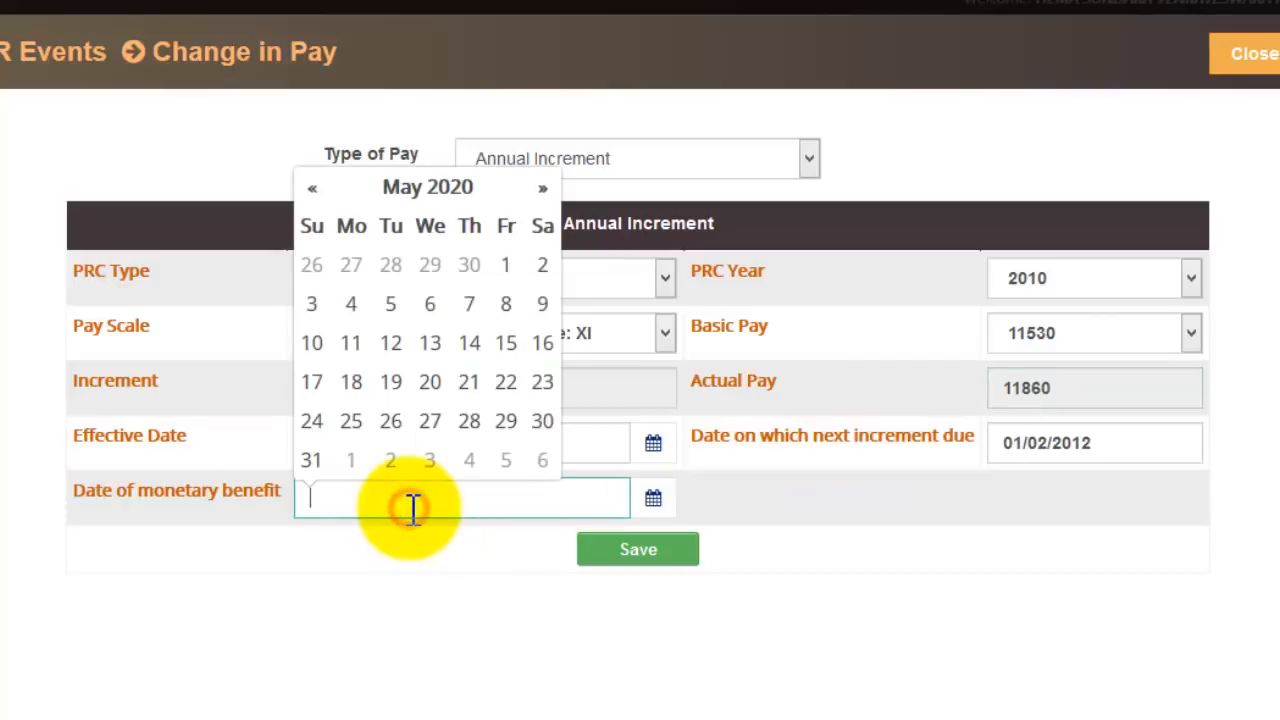
type("01/")
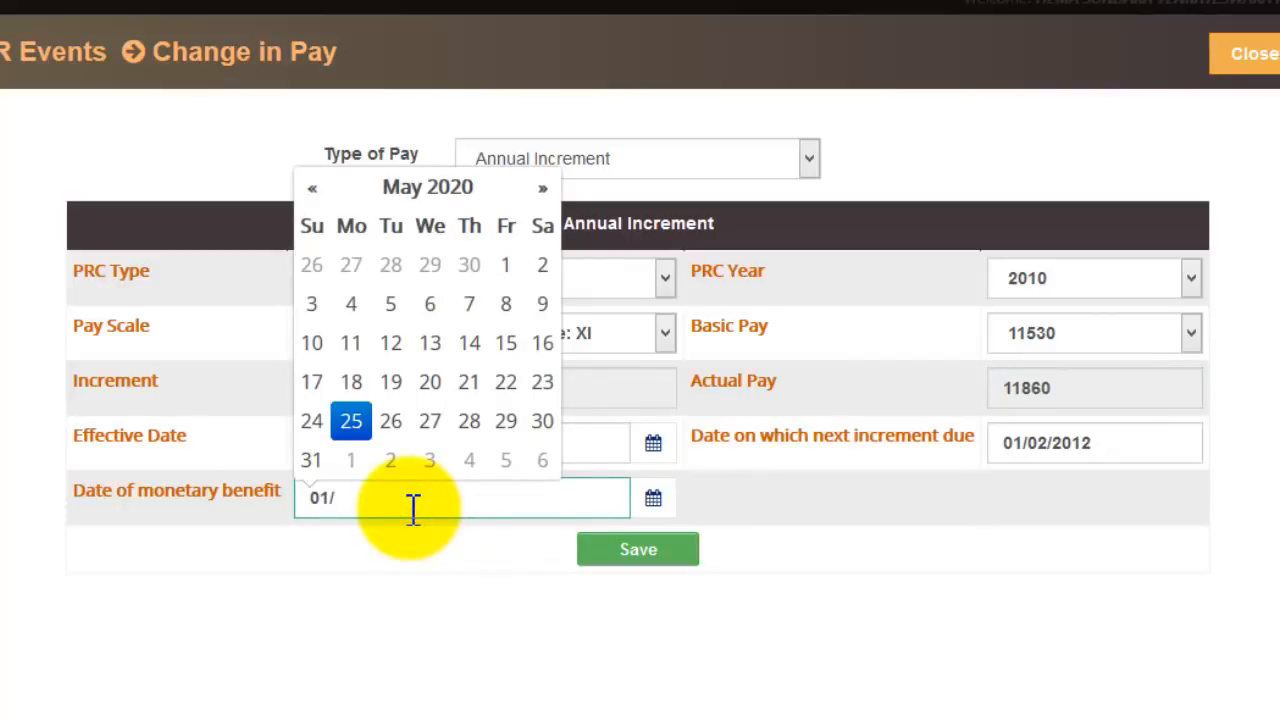
type("02/2011")
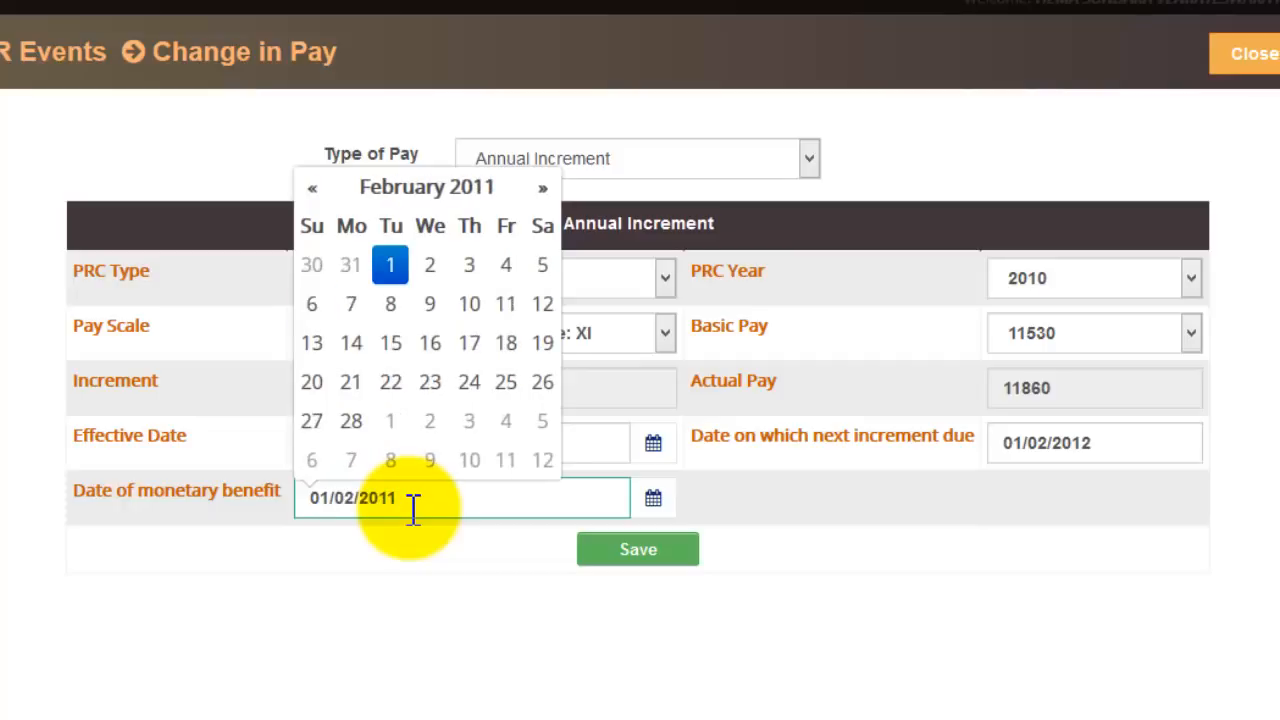
left_click(682, 550)
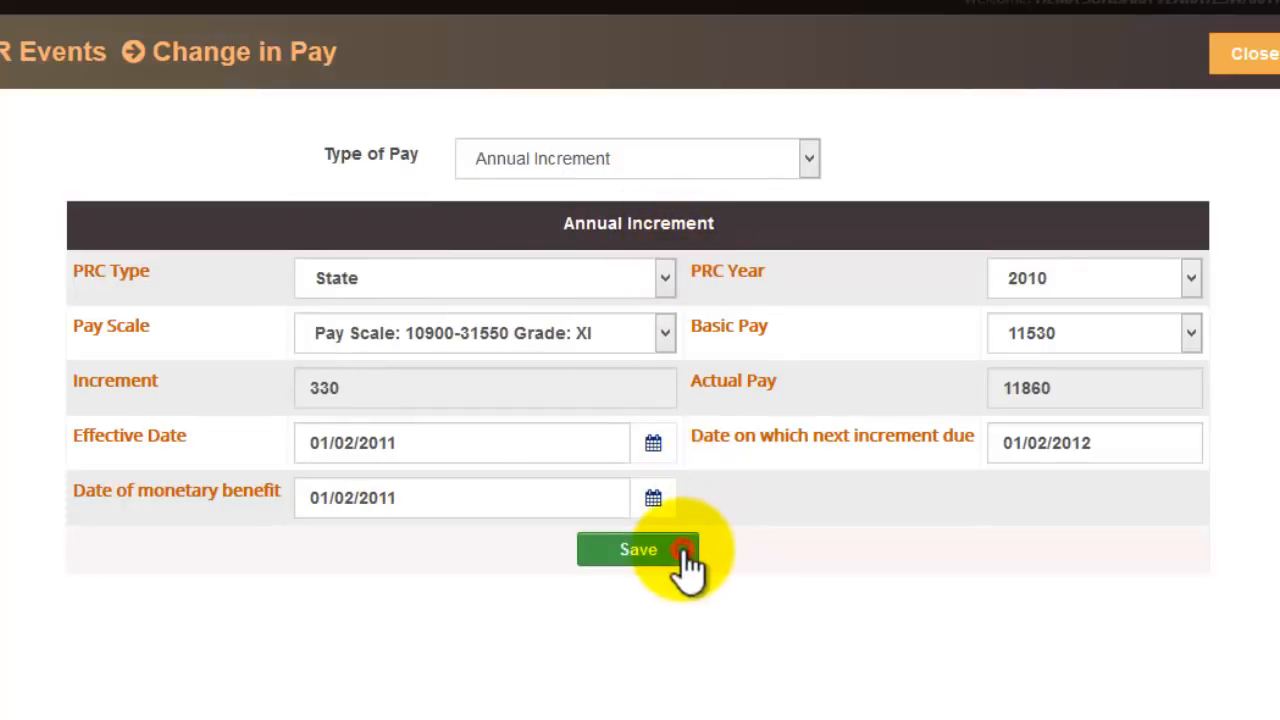
left_click(612, 368)
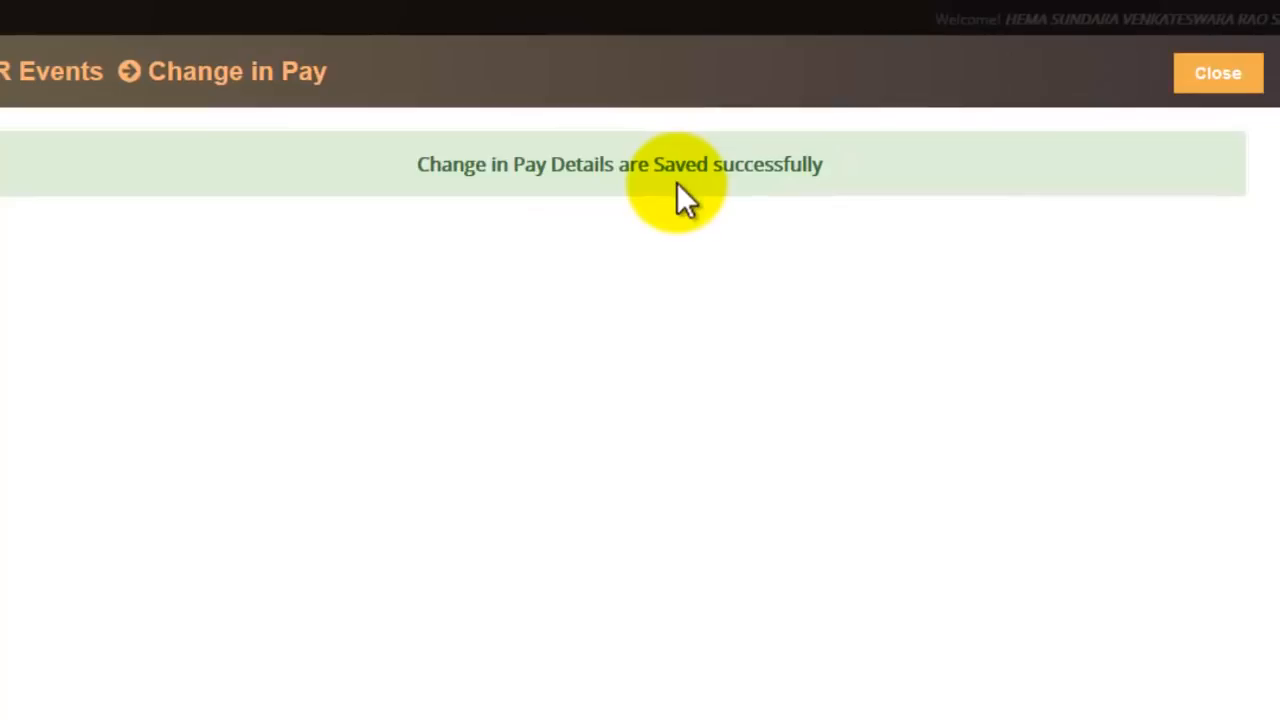
left_click(1215, 75)
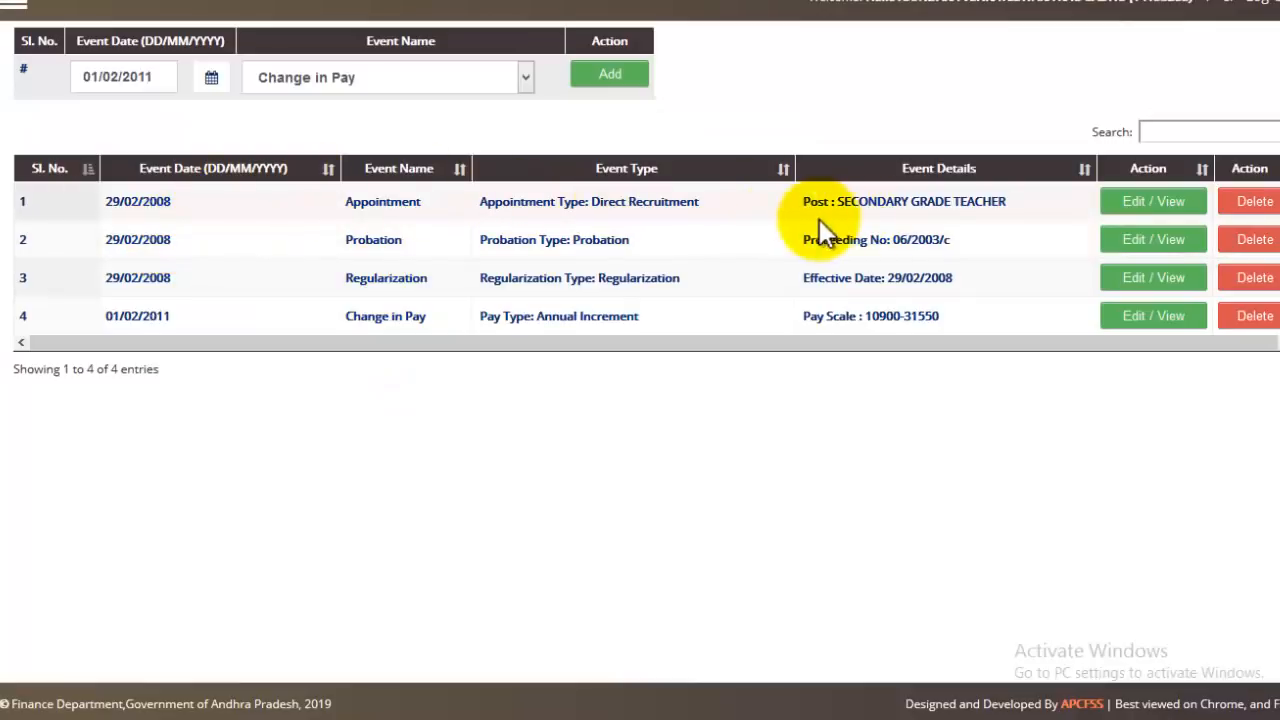
Review the 01/02/2011 Change in Pay entry in the events list and in its detail form
left_click_drag(502, 316, 954, 327)
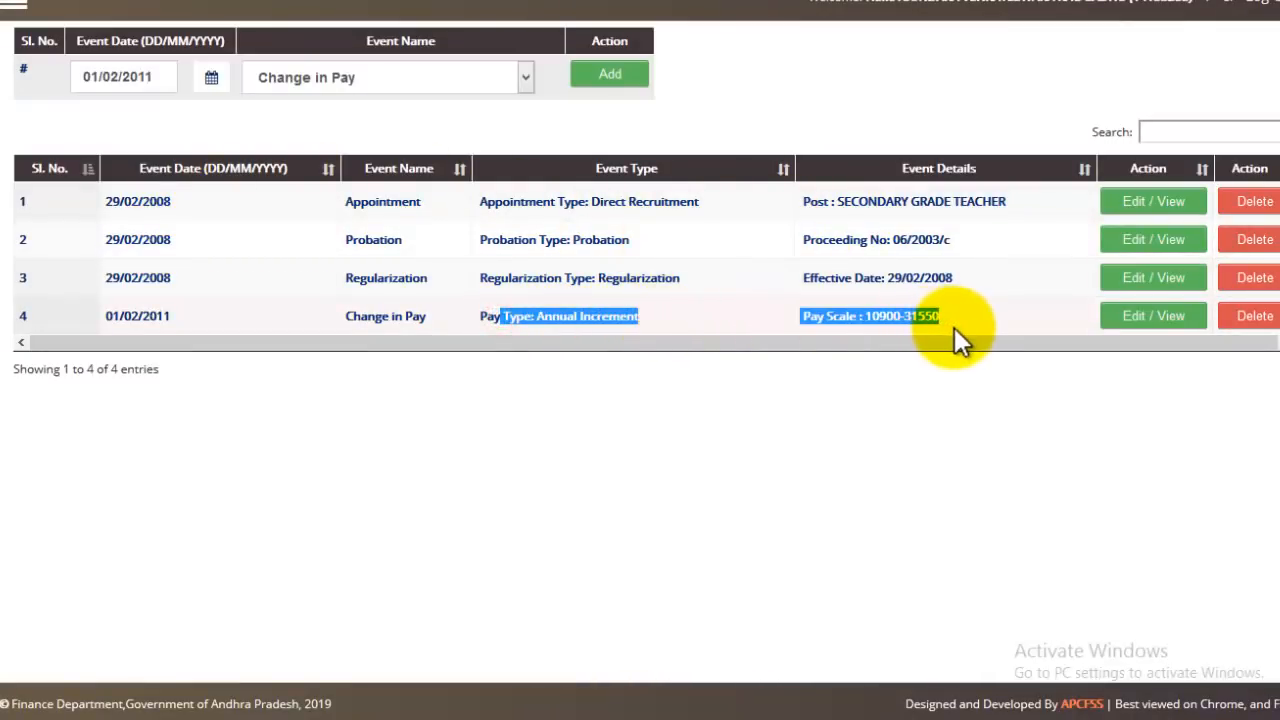
triple_click(143, 316)
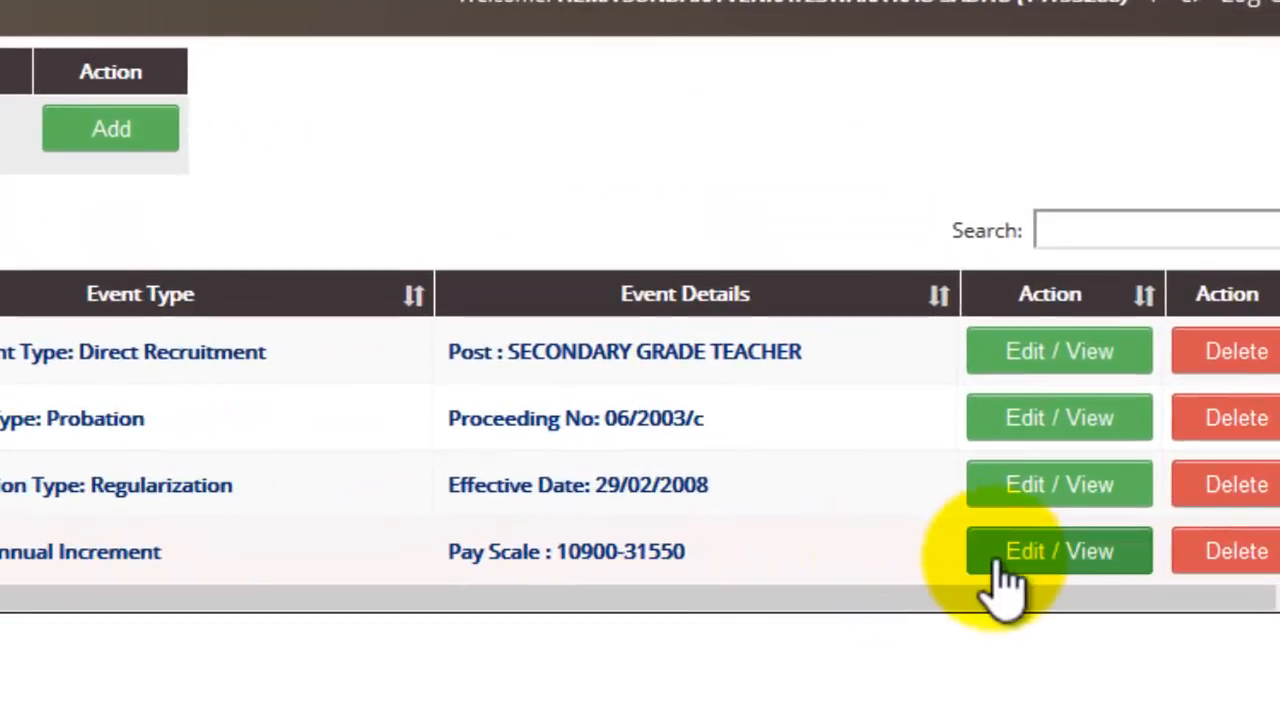
left_click(1000, 560)
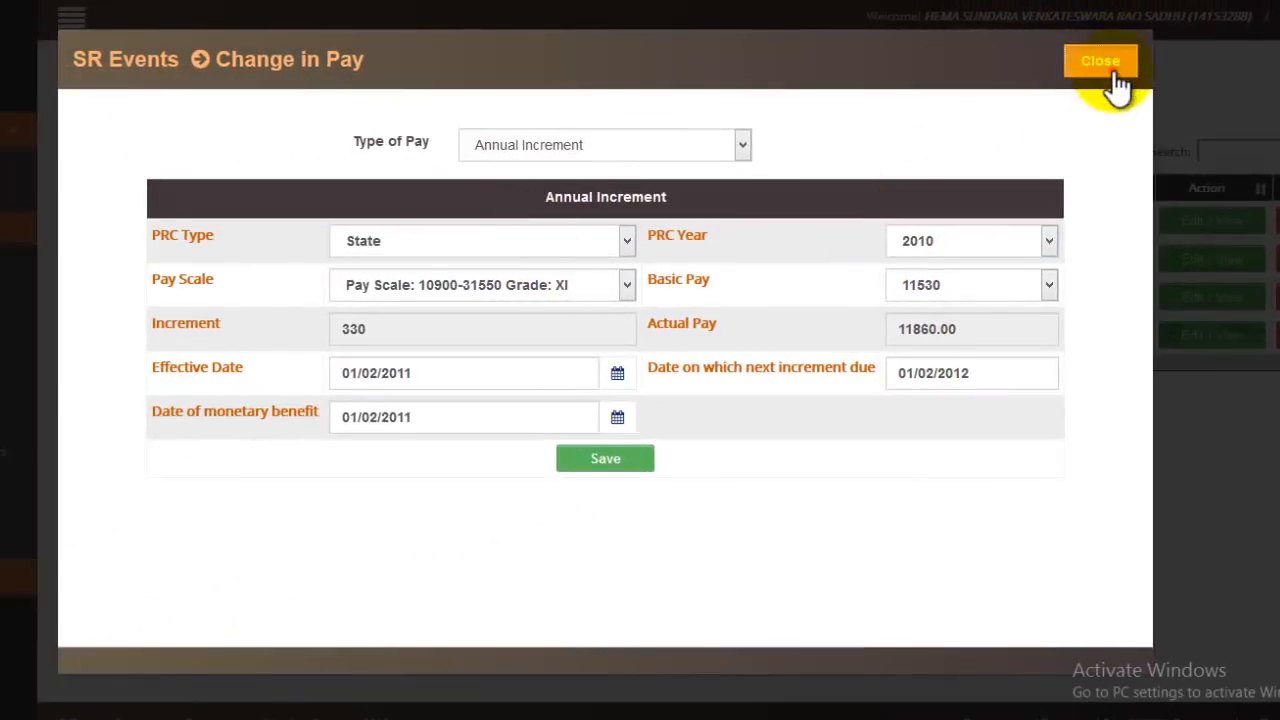
left_click(1053, 63)
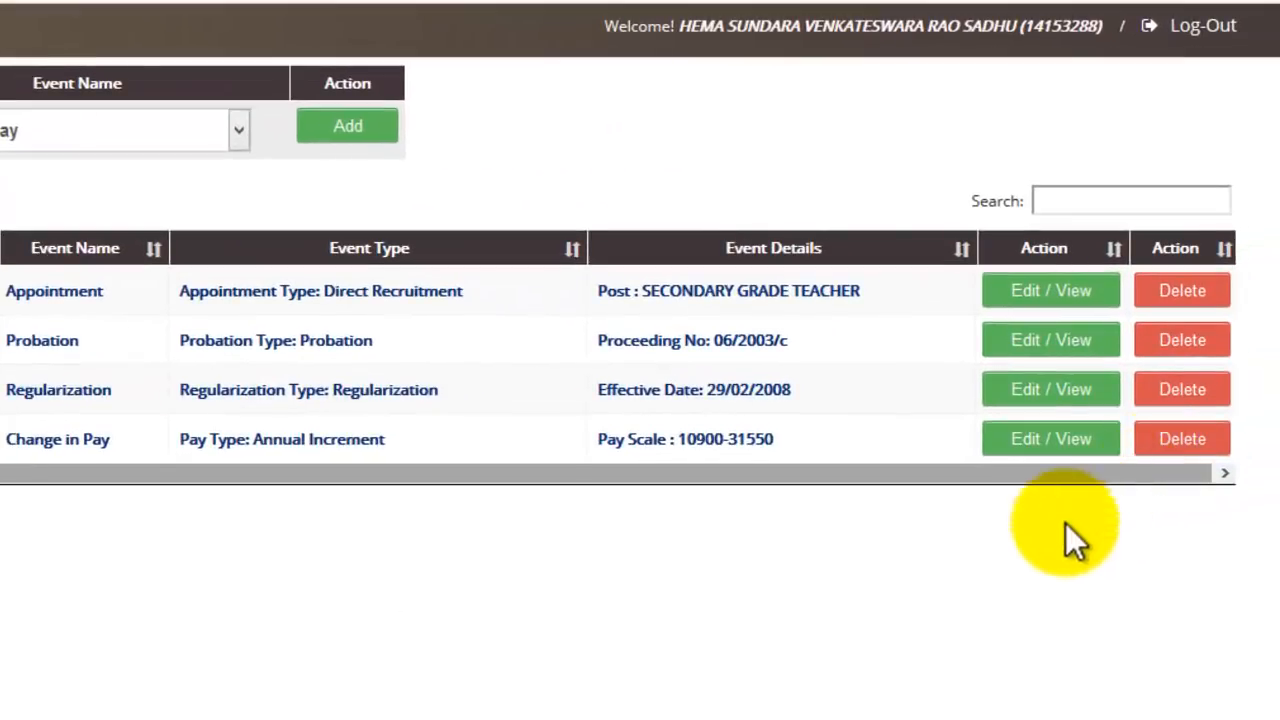
left_click_drag(322, 440, 397, 457)
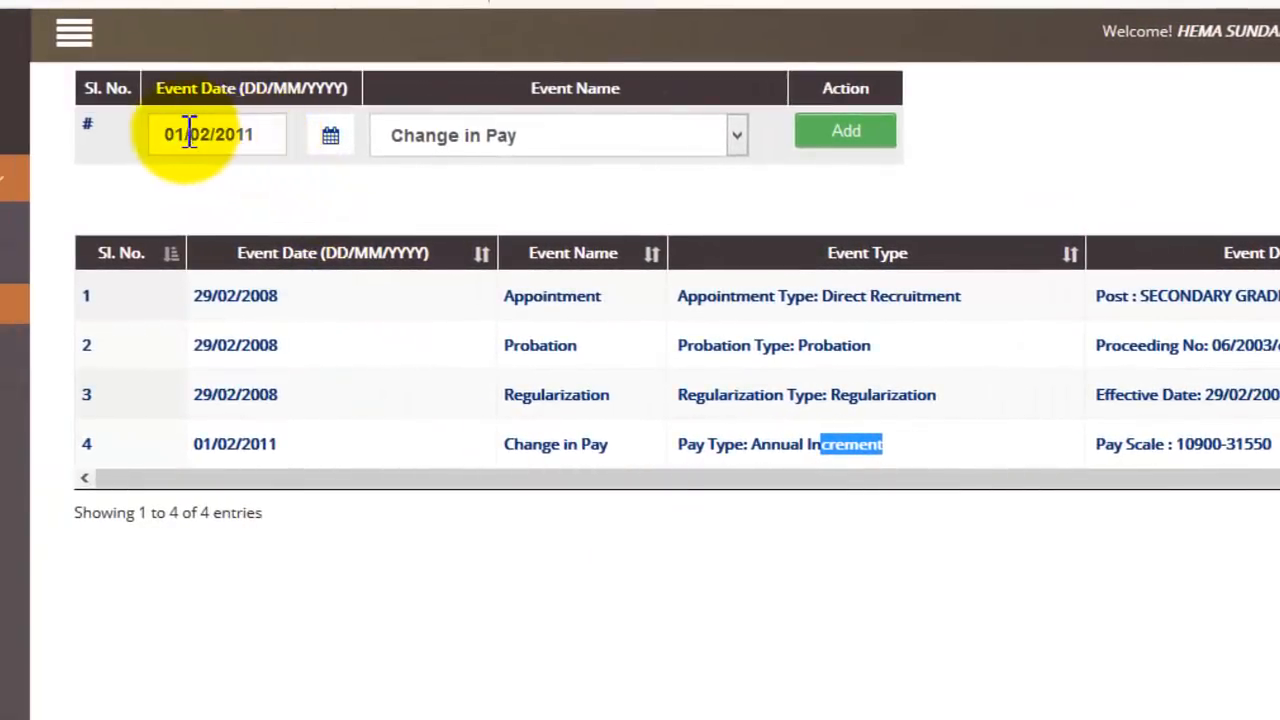
Set the event date to 01/02/2012 for another Change in Pay event
left_click(257, 136)
type("2")
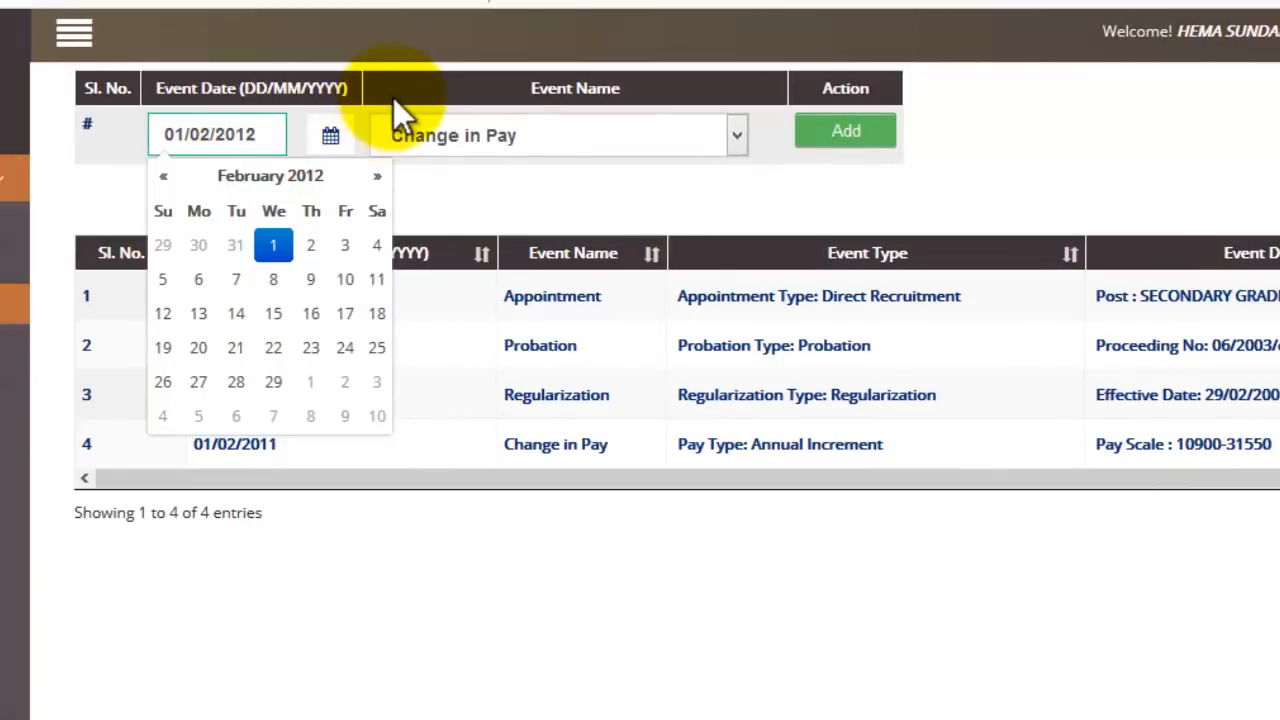
left_click(384, 95)
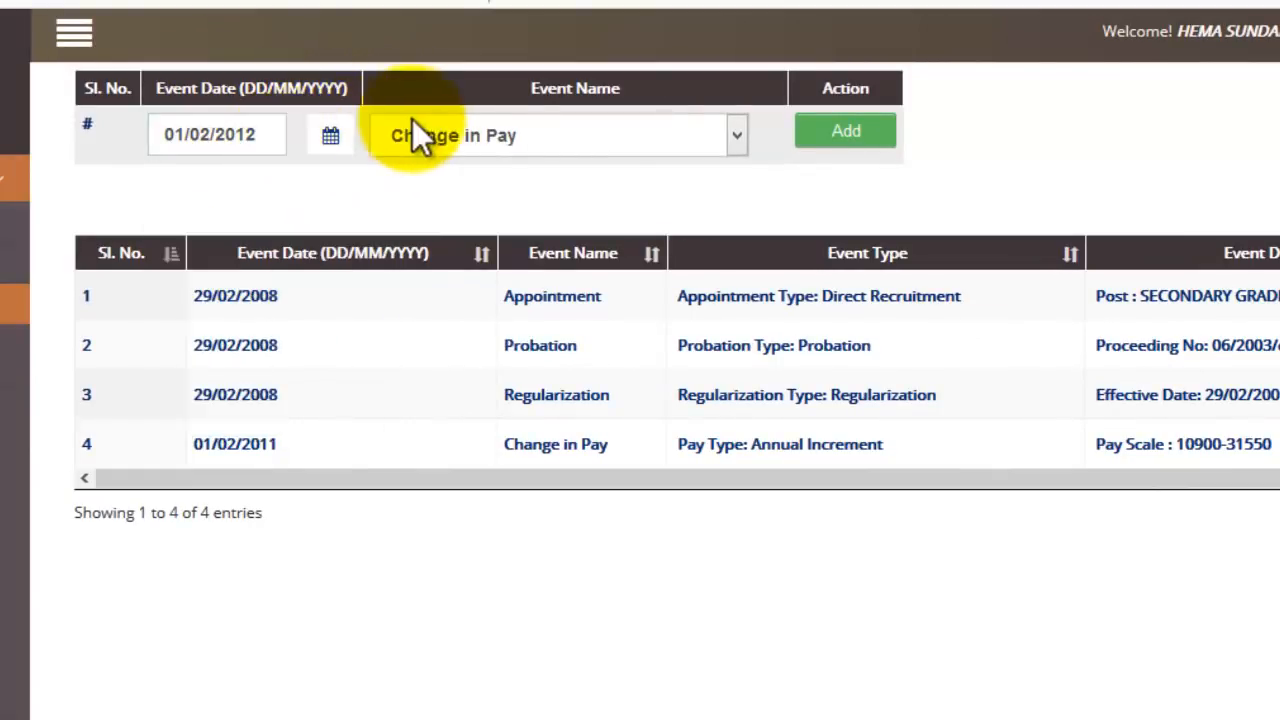
Add the 01/02/2012 Change in Pay event as an Annual Increment with PRC type State and PRC year 2010
left_click(850, 131)
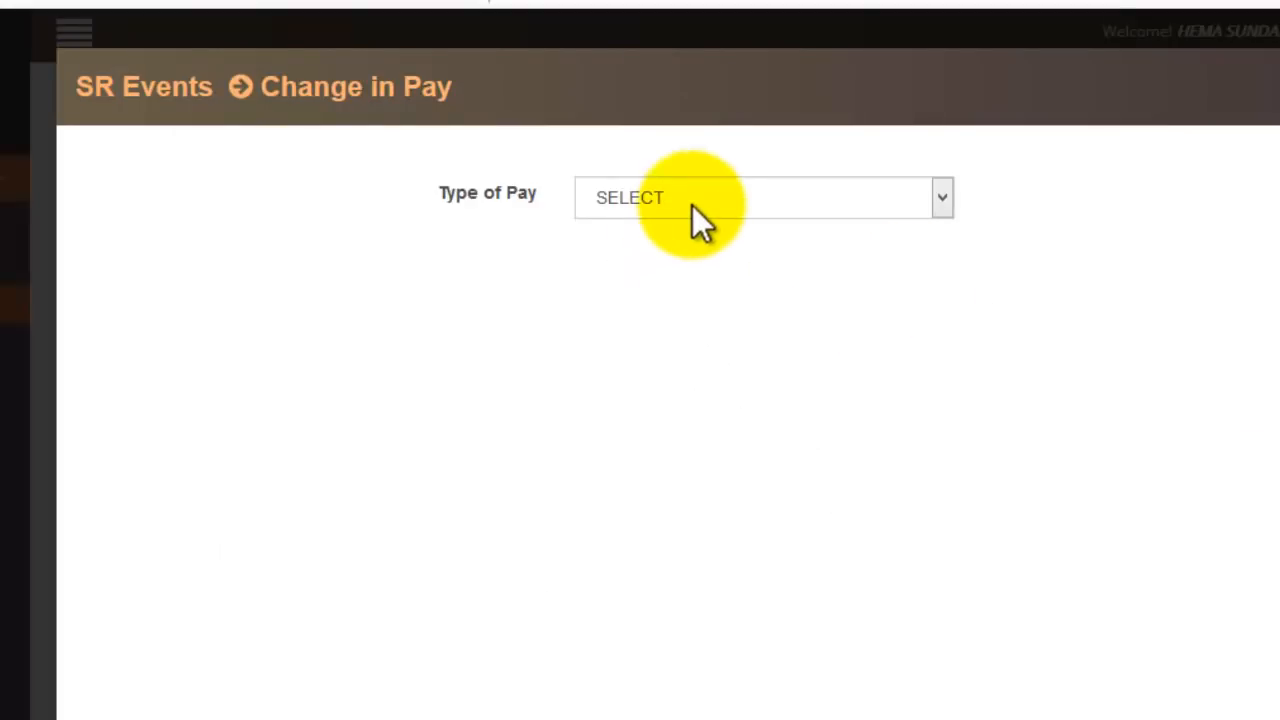
left_click(692, 203)
left_click(705, 268)
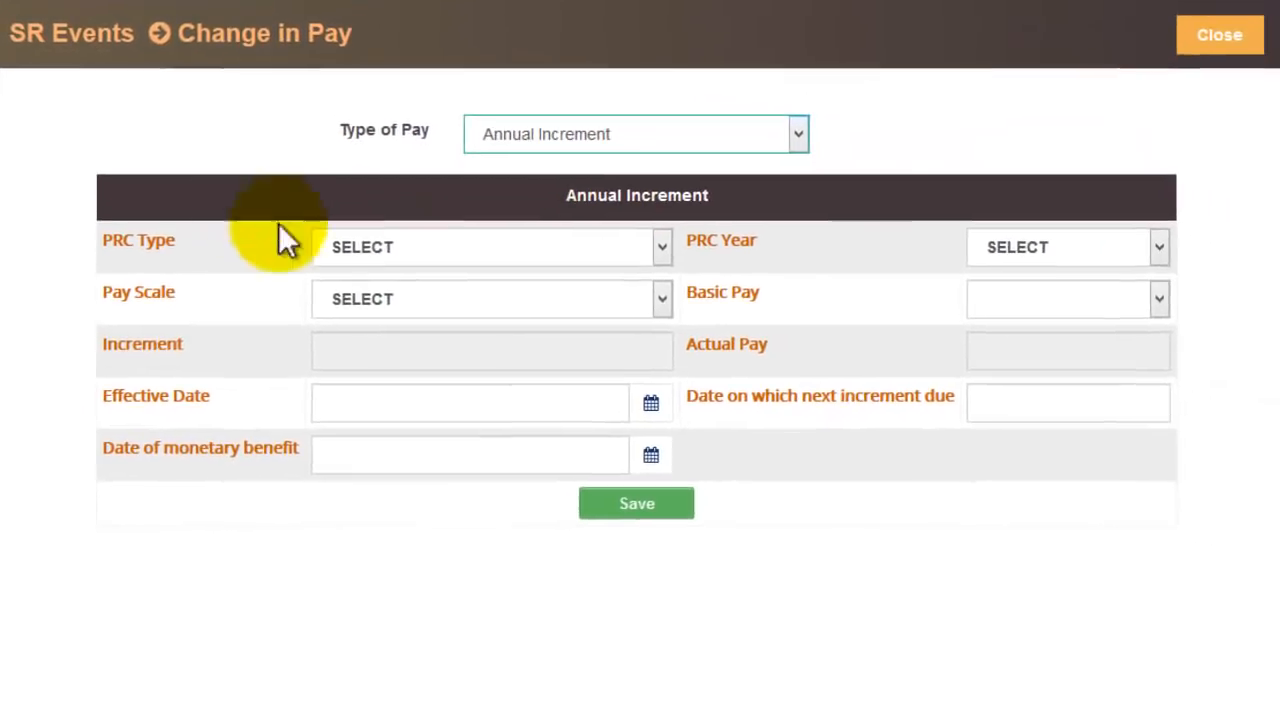
left_click(378, 247)
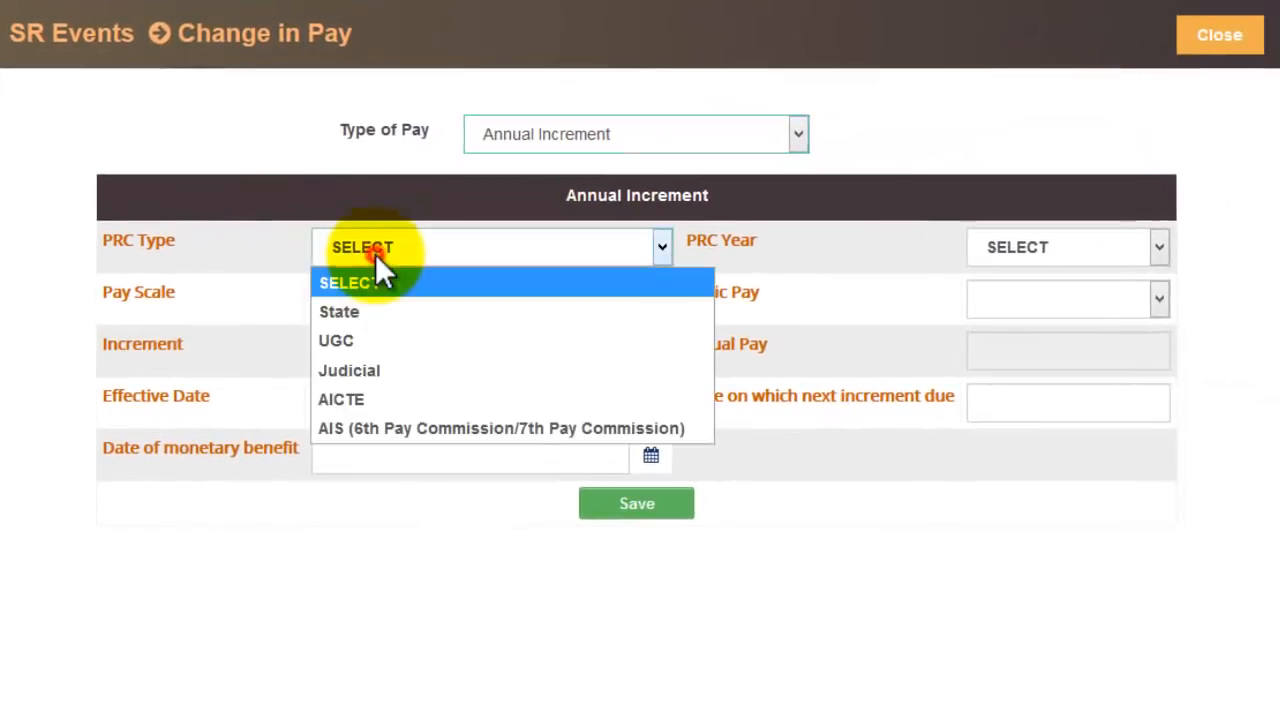
left_click(388, 312)
left_click(1051, 251)
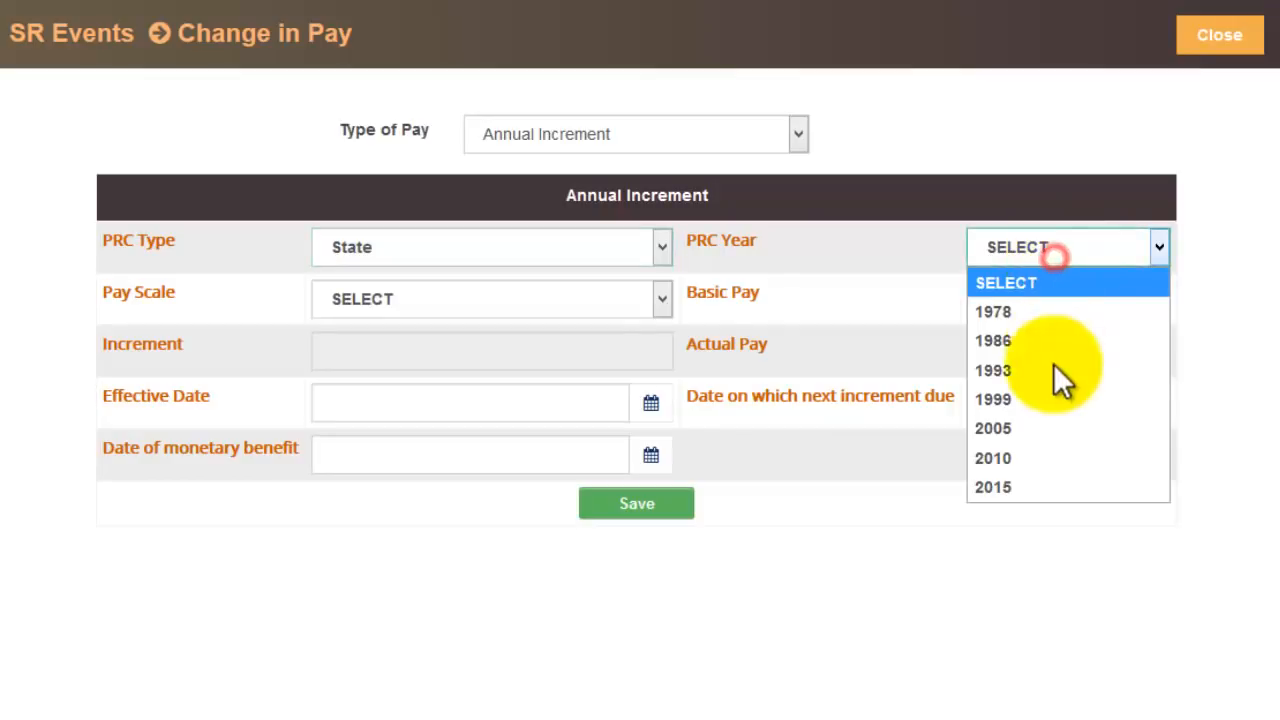
left_click(1049, 458)
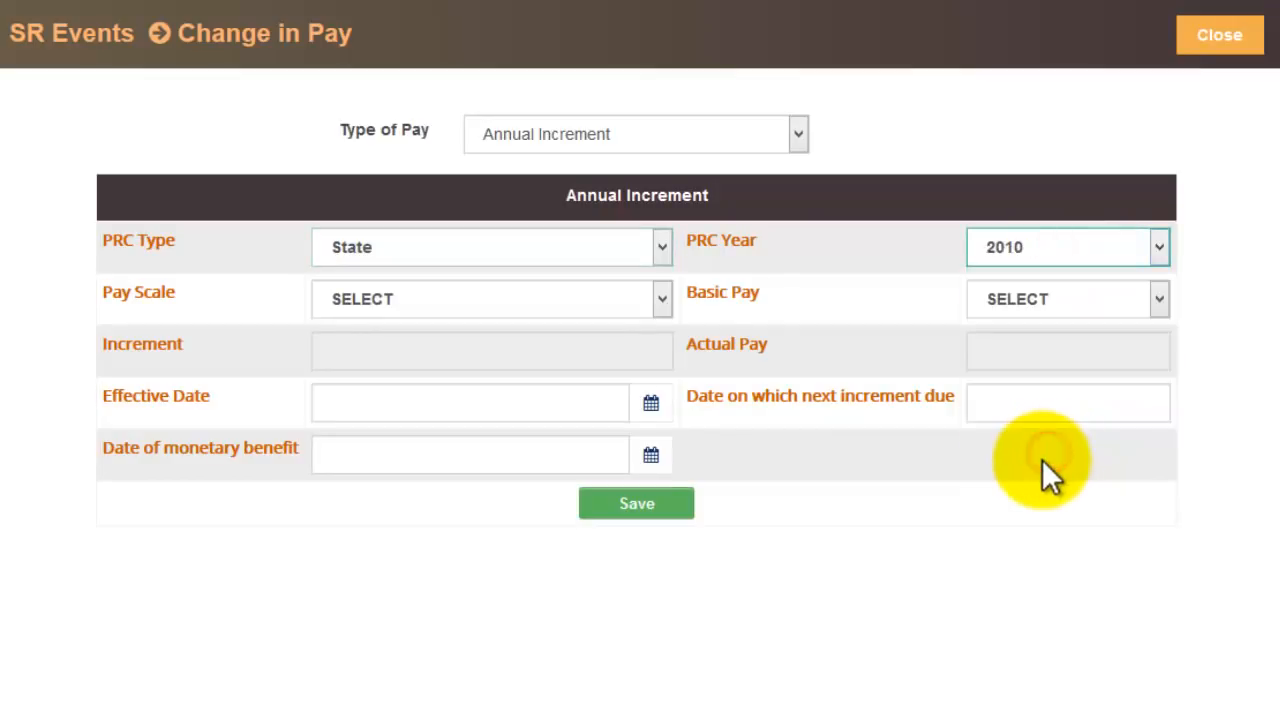
left_click(425, 296)
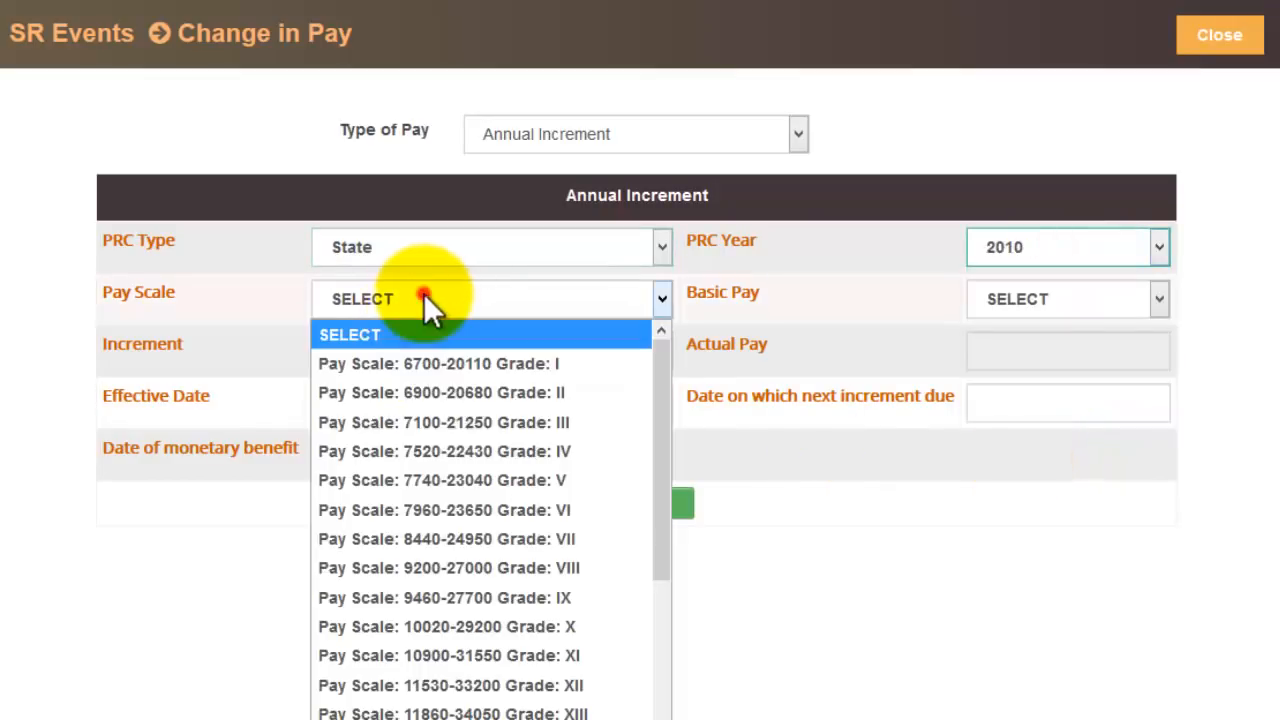
left_click(525, 650)
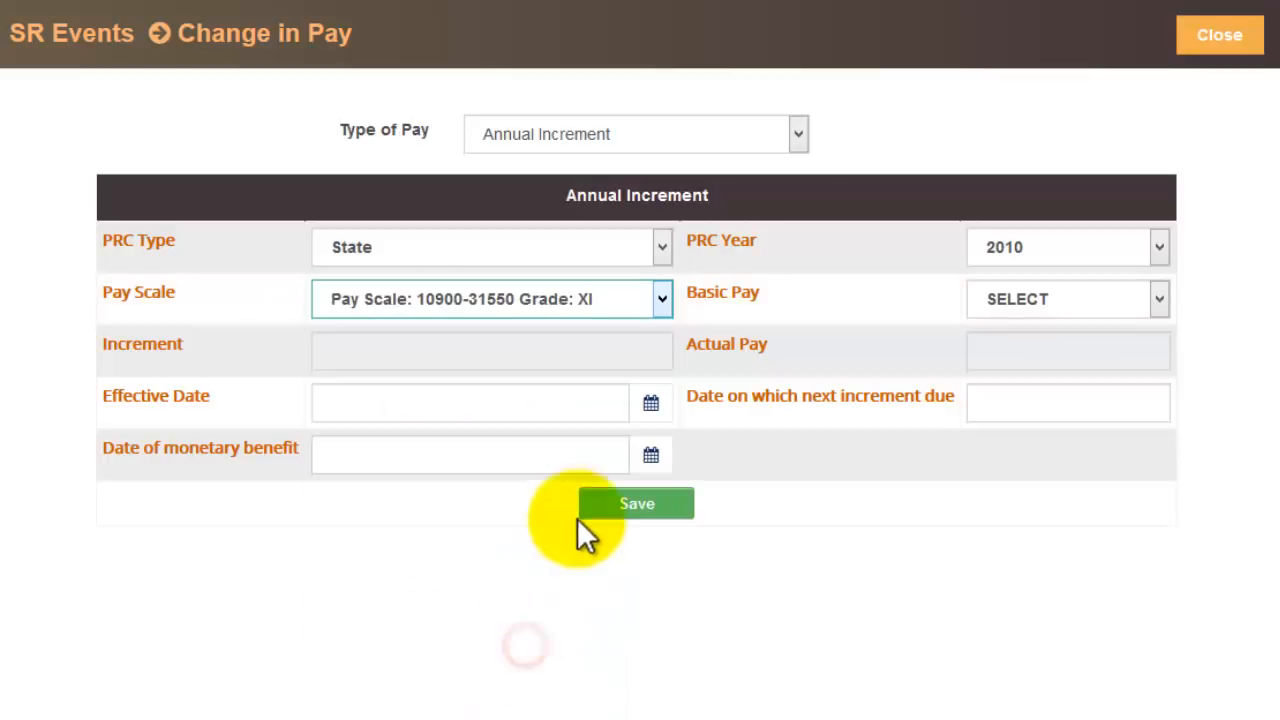
left_click(1030, 298)
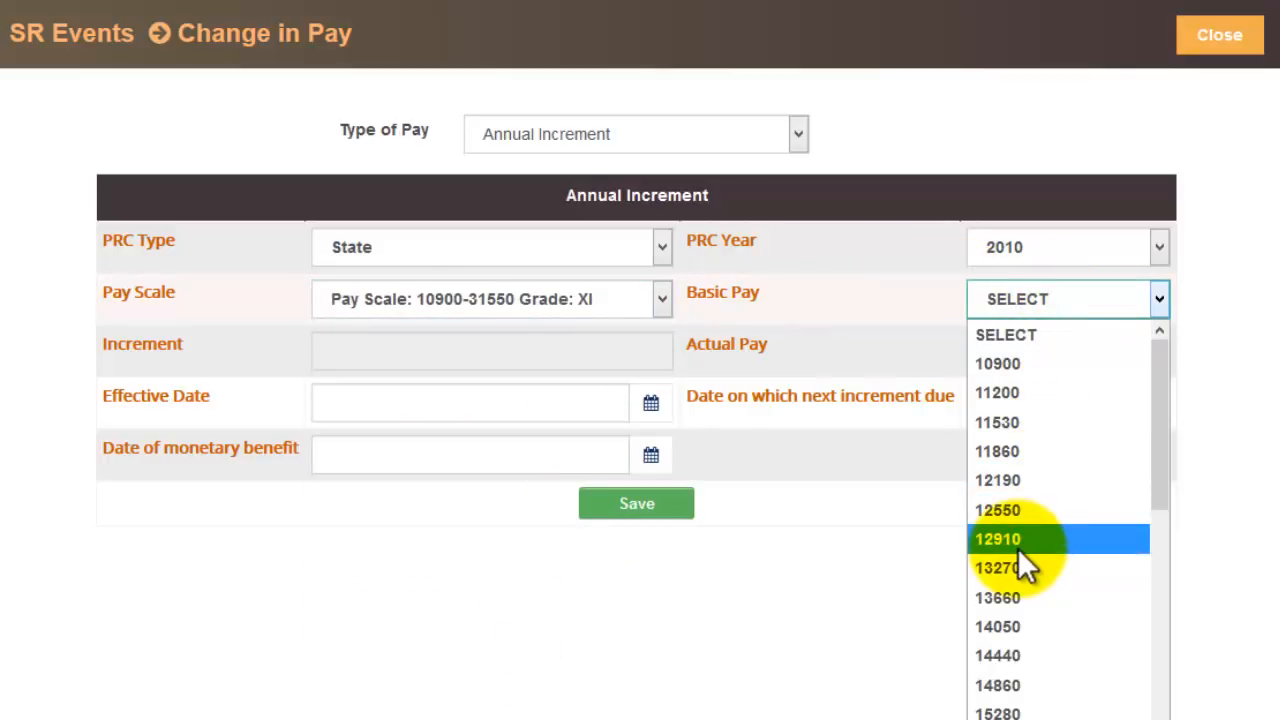
left_click(1041, 452)
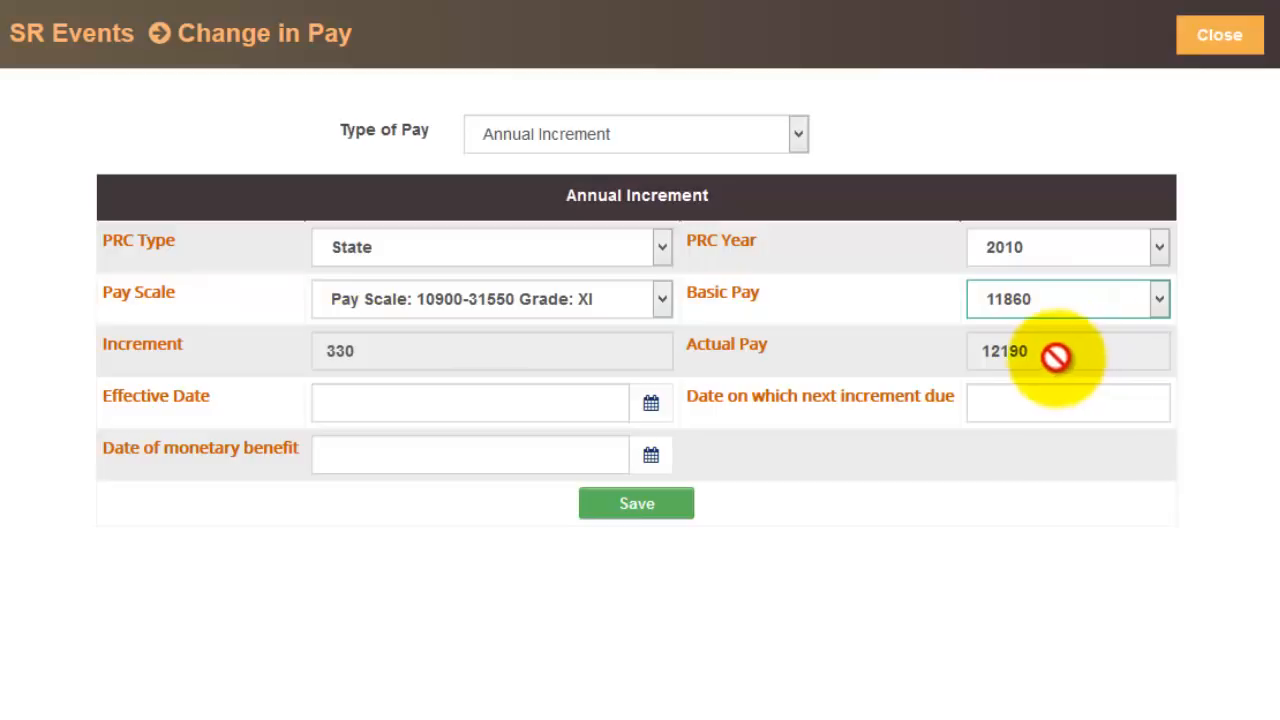
Set the annual increment's effective date to 01/02/2012 and check the date on which the next increment is due
left_click(563, 407)
type("01/02/0")
left_click(874, 400)
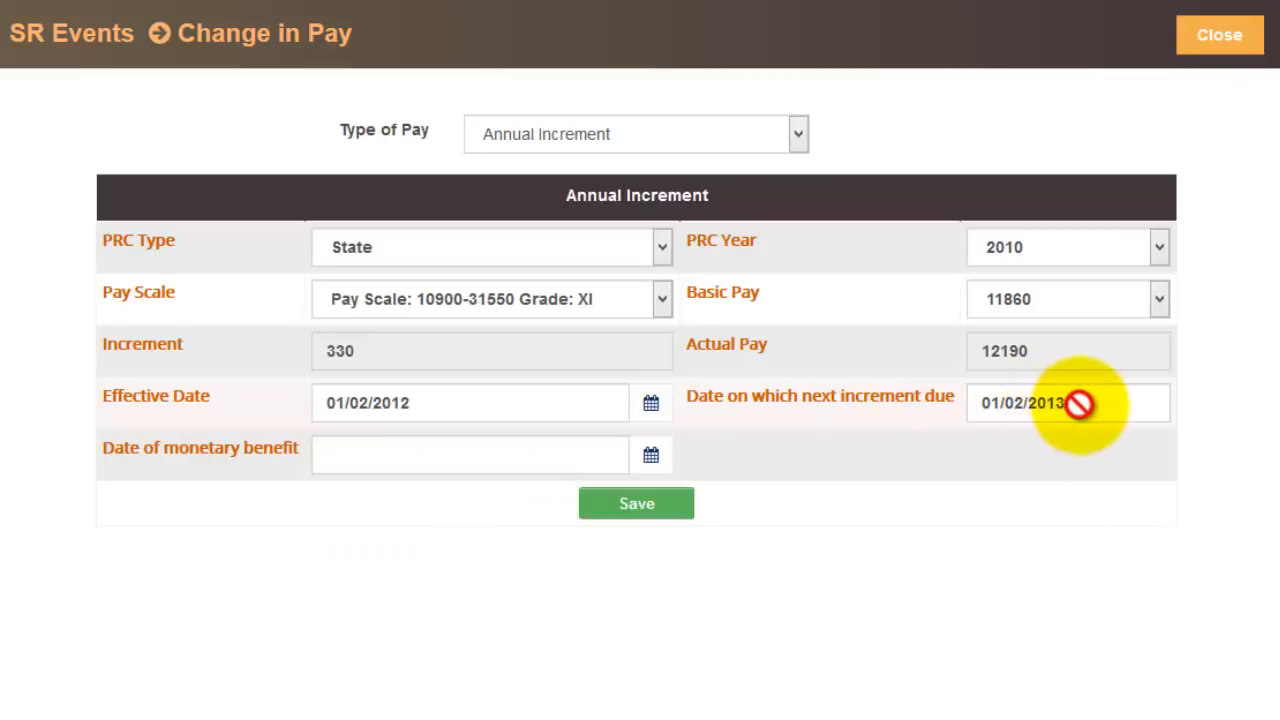
Set the date of monetary benefit to 01/02/2012, then save the annual increment and return to the events list
left_click(443, 453)
type("01/02/2012")
left_click(665, 503)
left_click(645, 335)
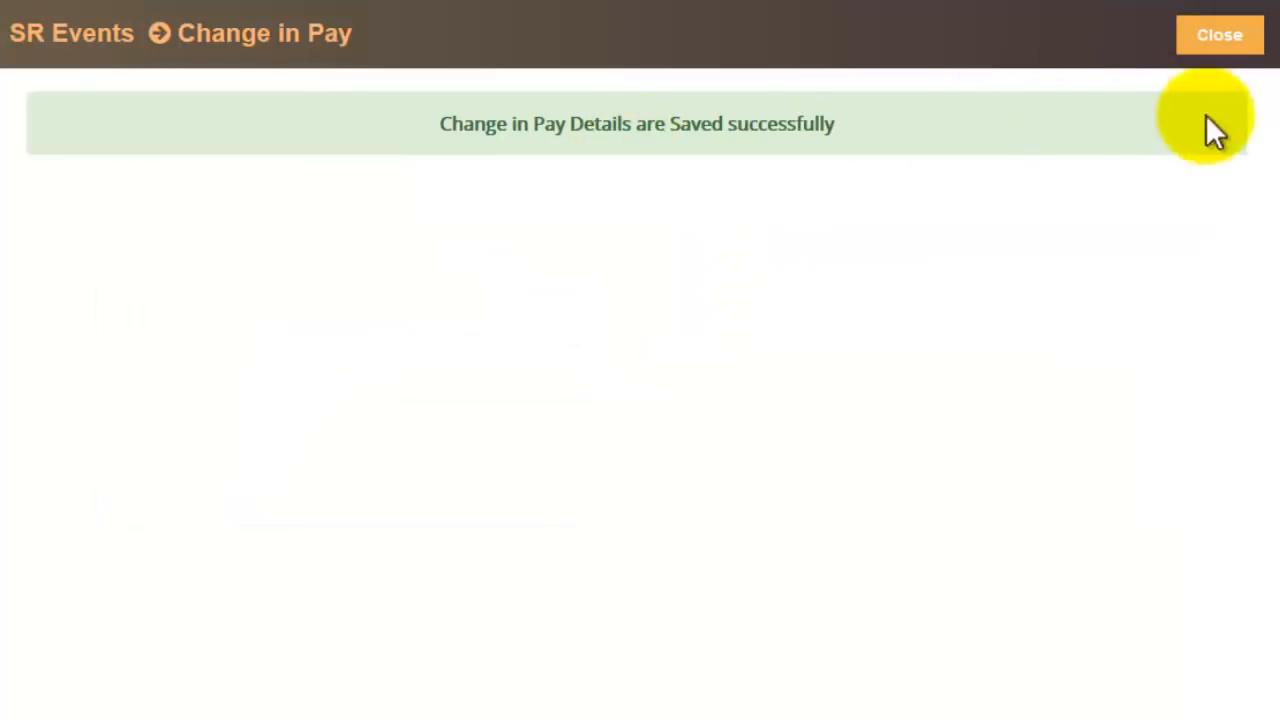
left_click(1232, 47)
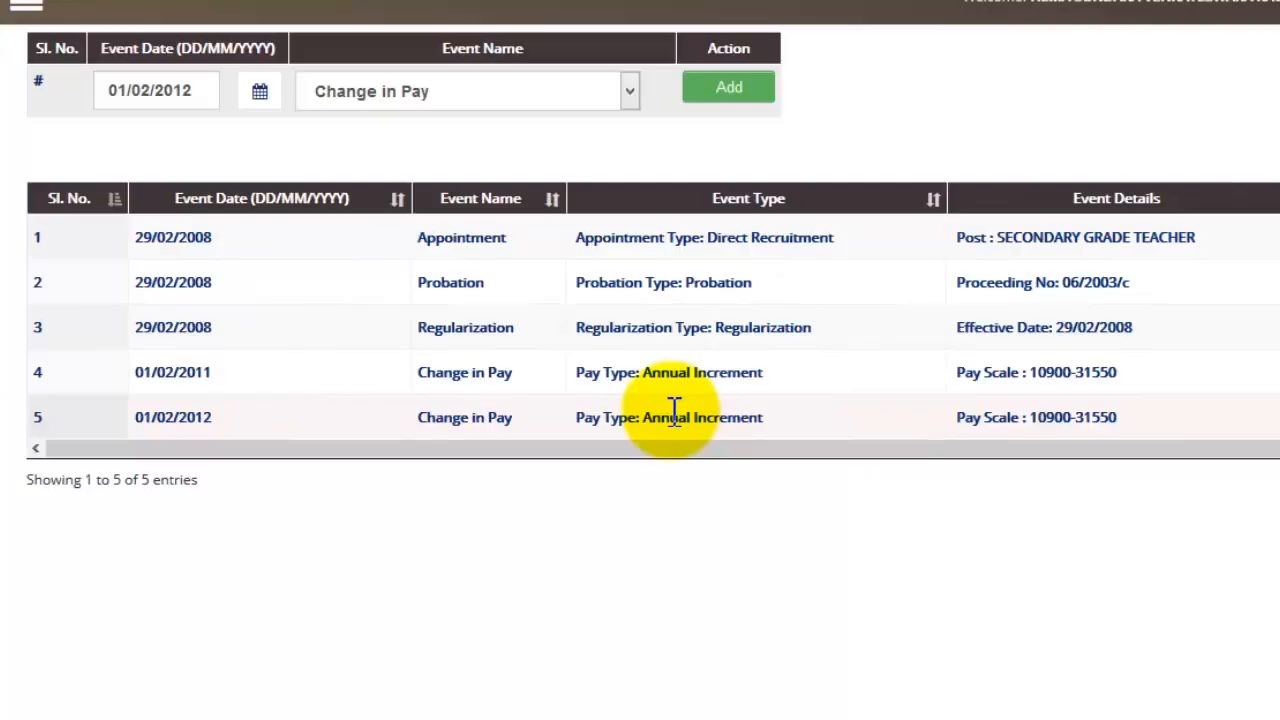
left_click_drag(602, 372, 1110, 435)
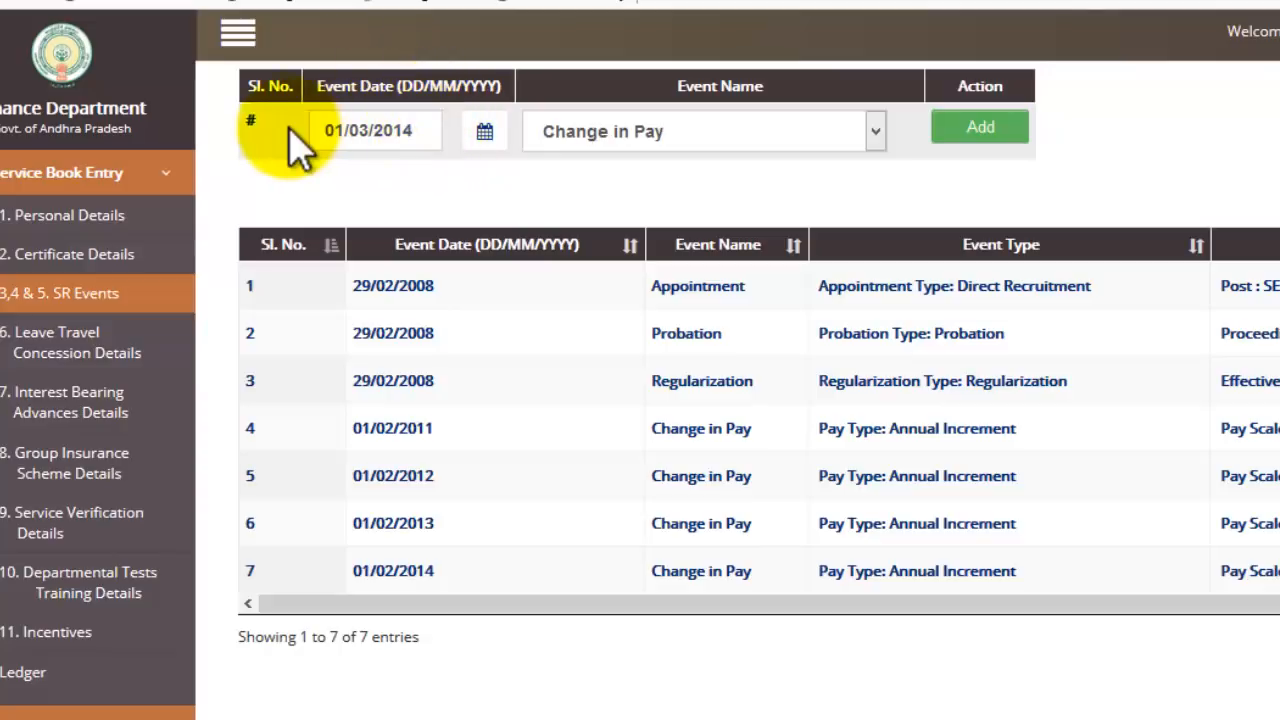
Add the 01/03/2014 Change in Pay event with Automatic Advancement Scheme as the type of pay
left_click(985, 135)
left_click(925, 185)
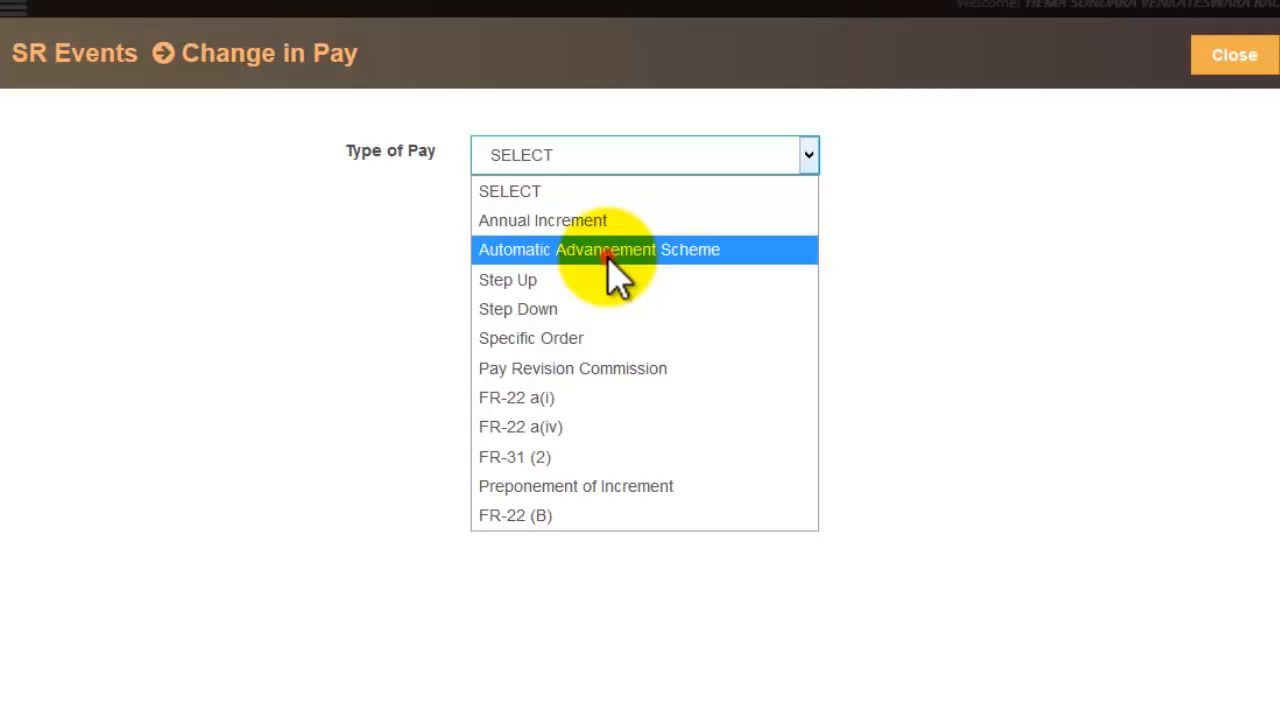
left_click(607, 255)
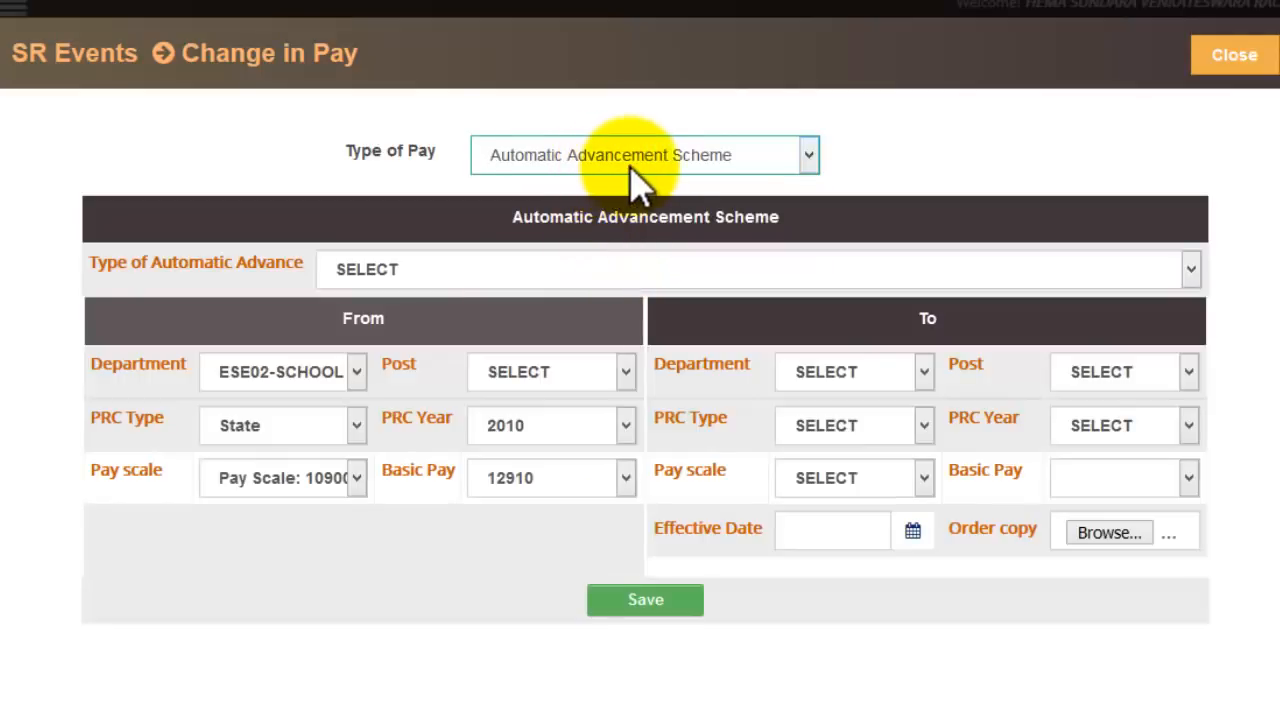
left_click(680, 155)
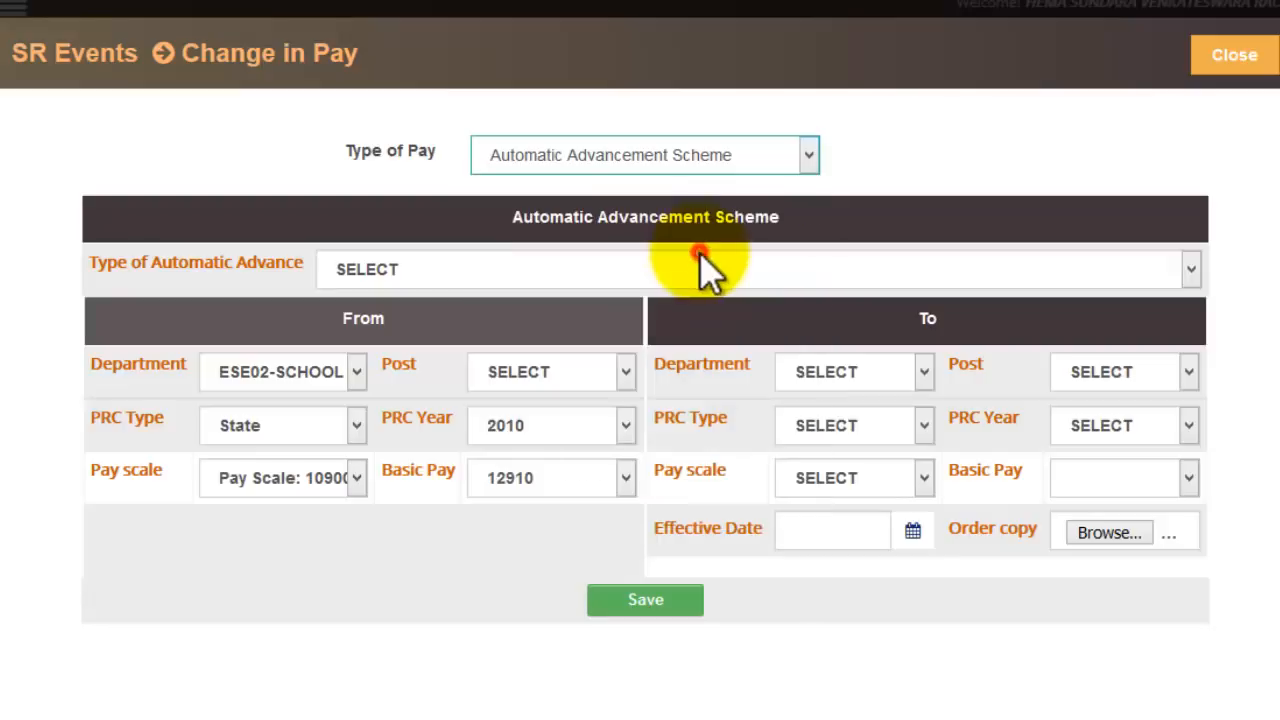
left_click(700, 251)
left_click(760, 155)
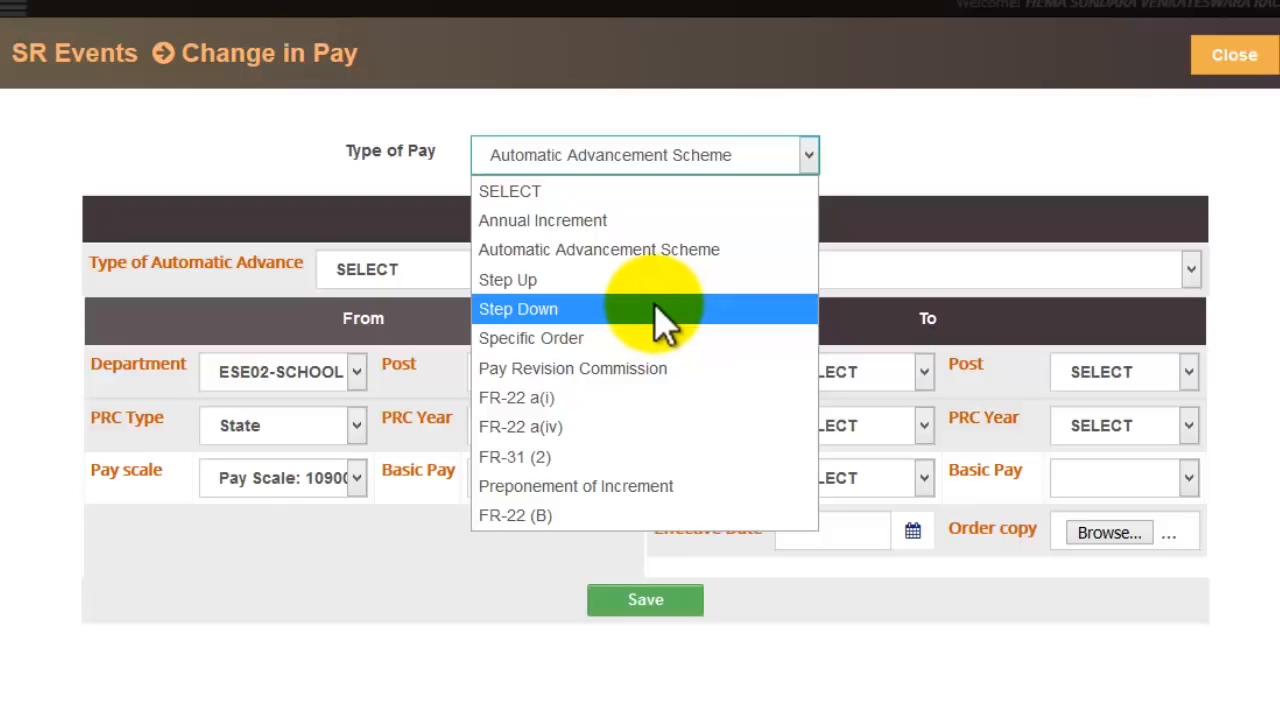
left_click(690, 249)
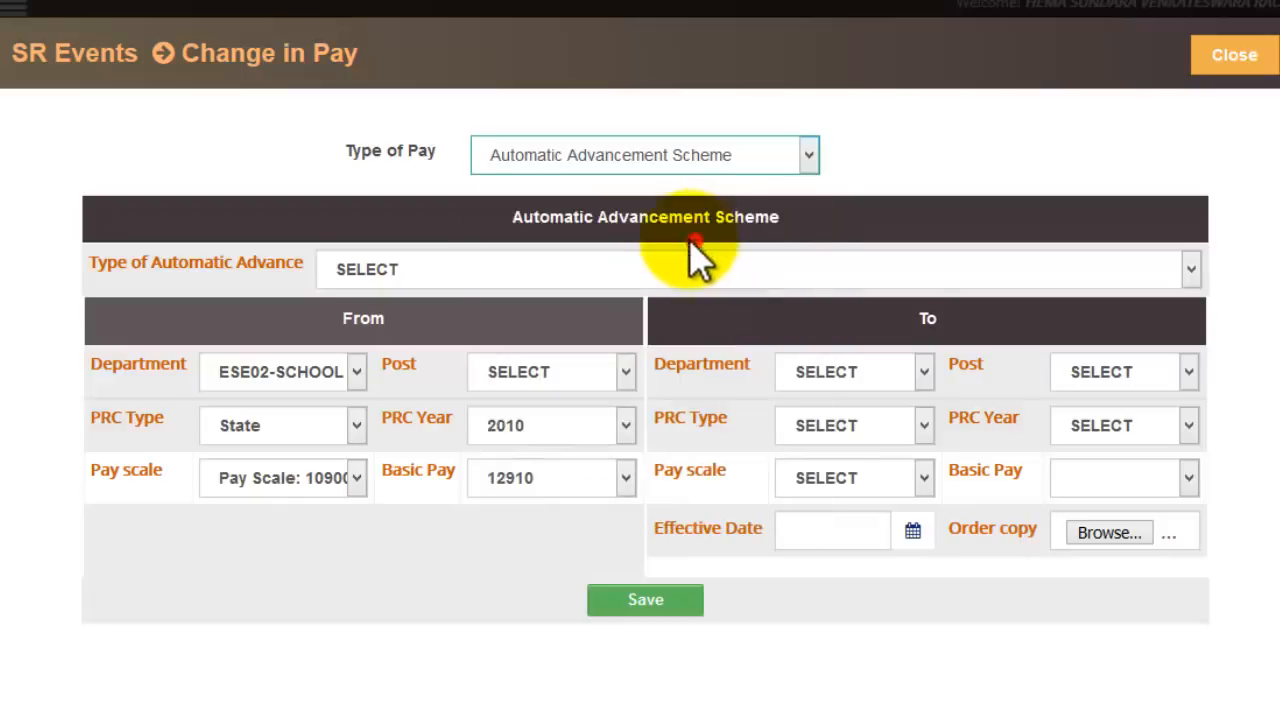
left_click(434, 272)
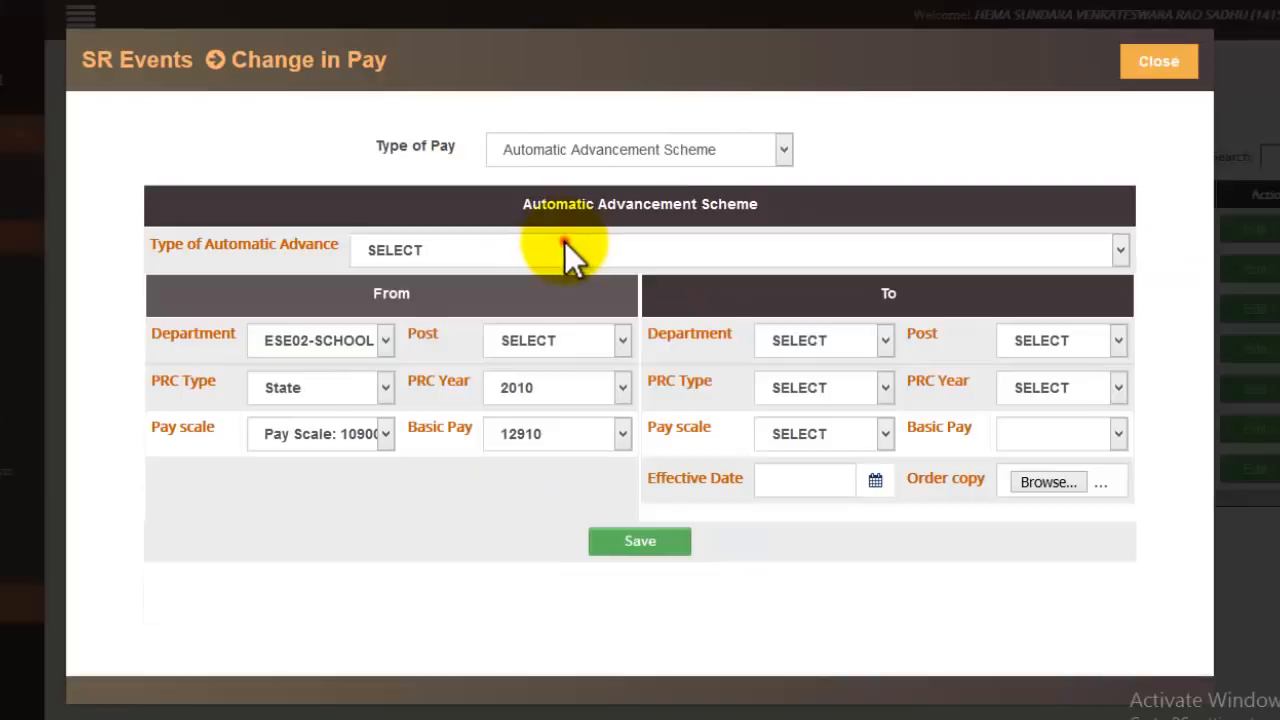
left_click(558, 270)
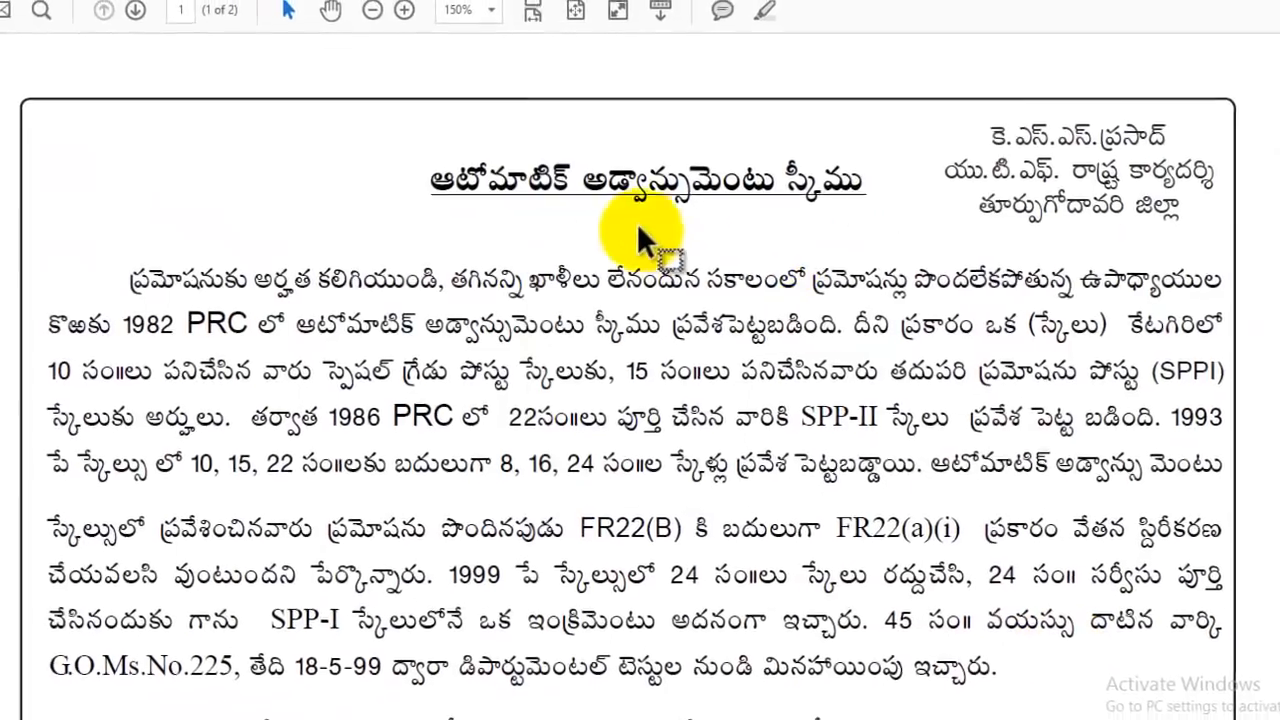
Switch to the PDF on the automatic advancement scheme and read through its rules and the pay scale table on page 2
scroll(640, 240, "down", 3)
scroll(600, 200, "up", 2)
scroll(850, 240, "down", 2)
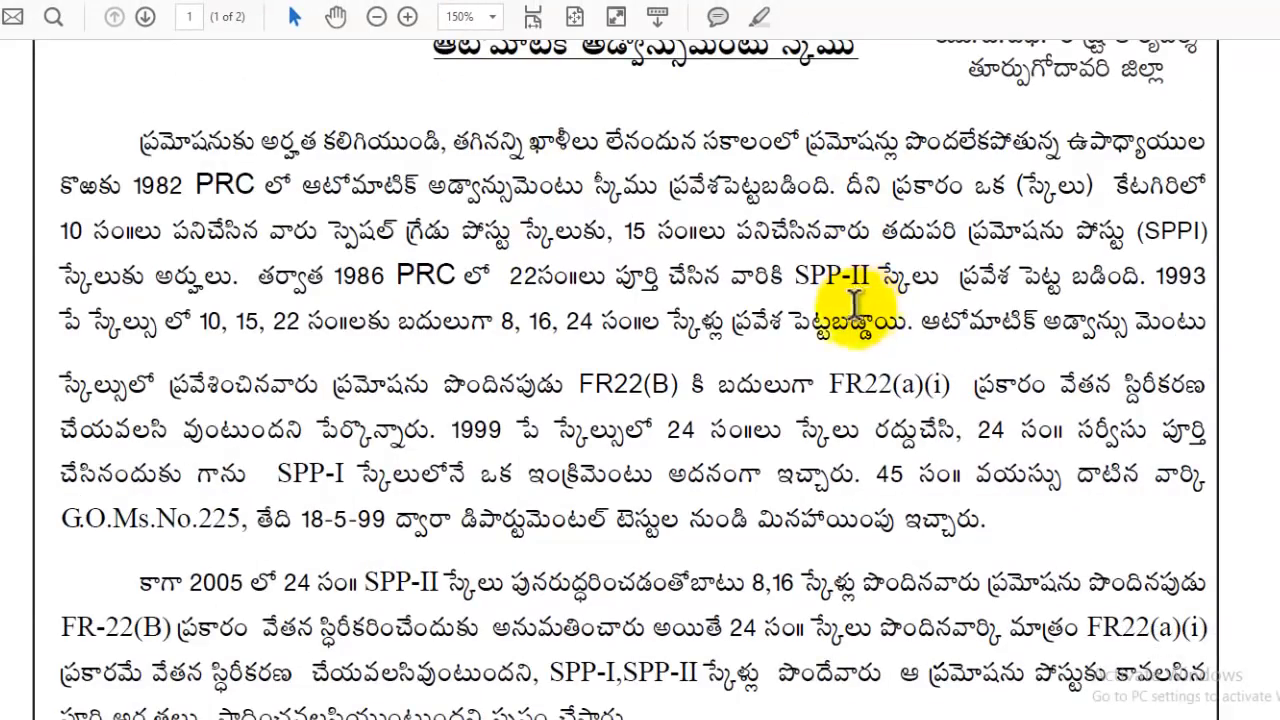
scroll(800, 330, "up", 2)
scroll(771, 400, "down", 10)
scroll(771, 378, "down", 15)
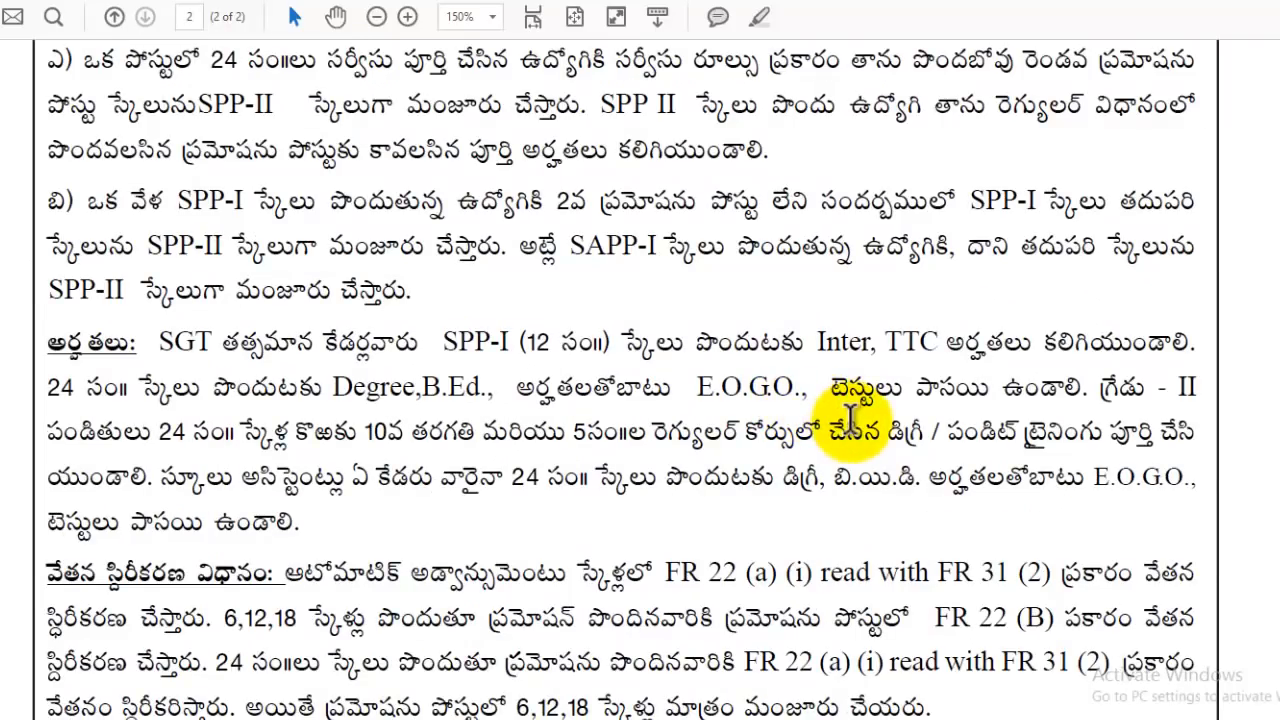
scroll(850, 420, "down", 10)
scroll(626, 380, "down", 13)
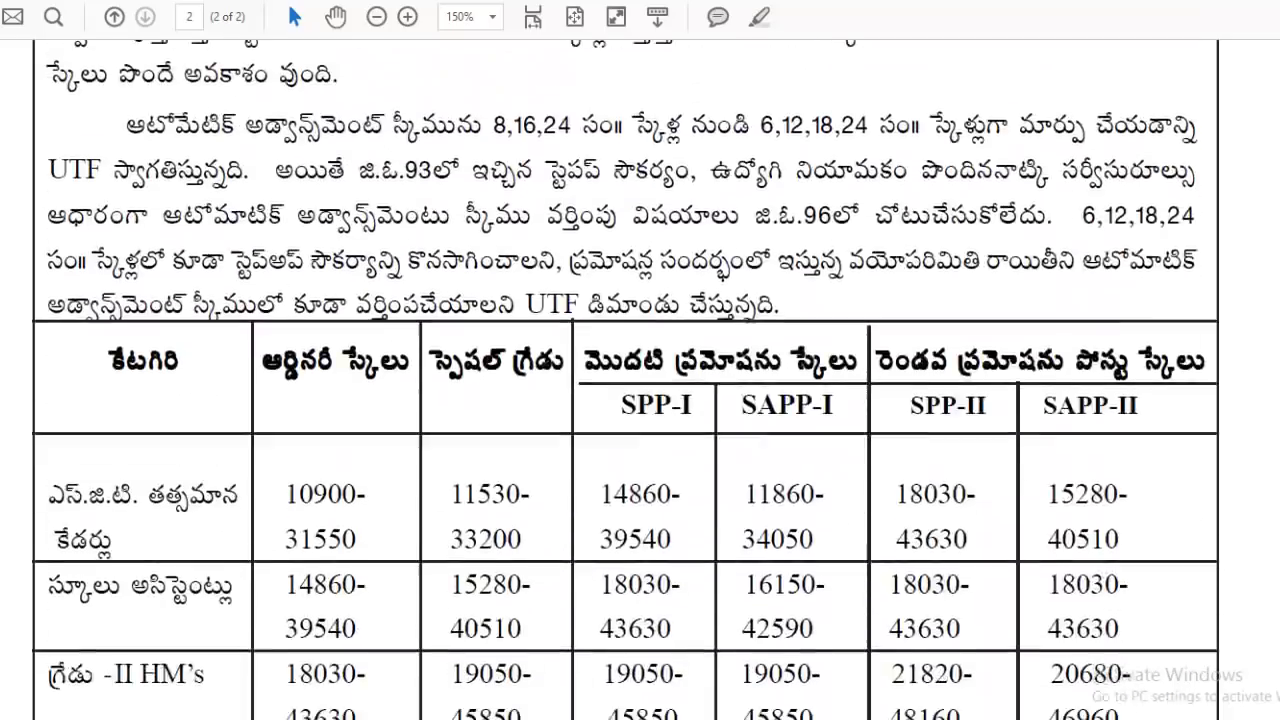
scroll(626, 380, "up", 20)
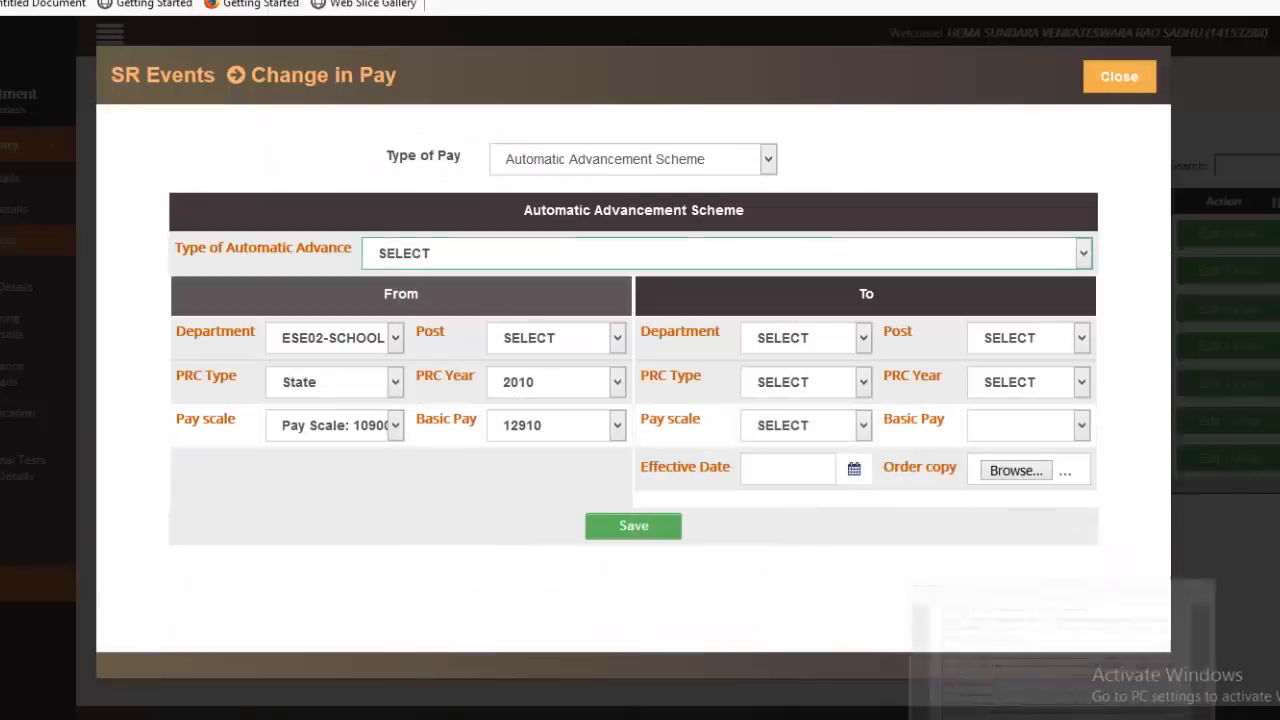
Try SPP IA and SPP IB as the type of automatic advance, then set it to SGP
left_click(523, 258)
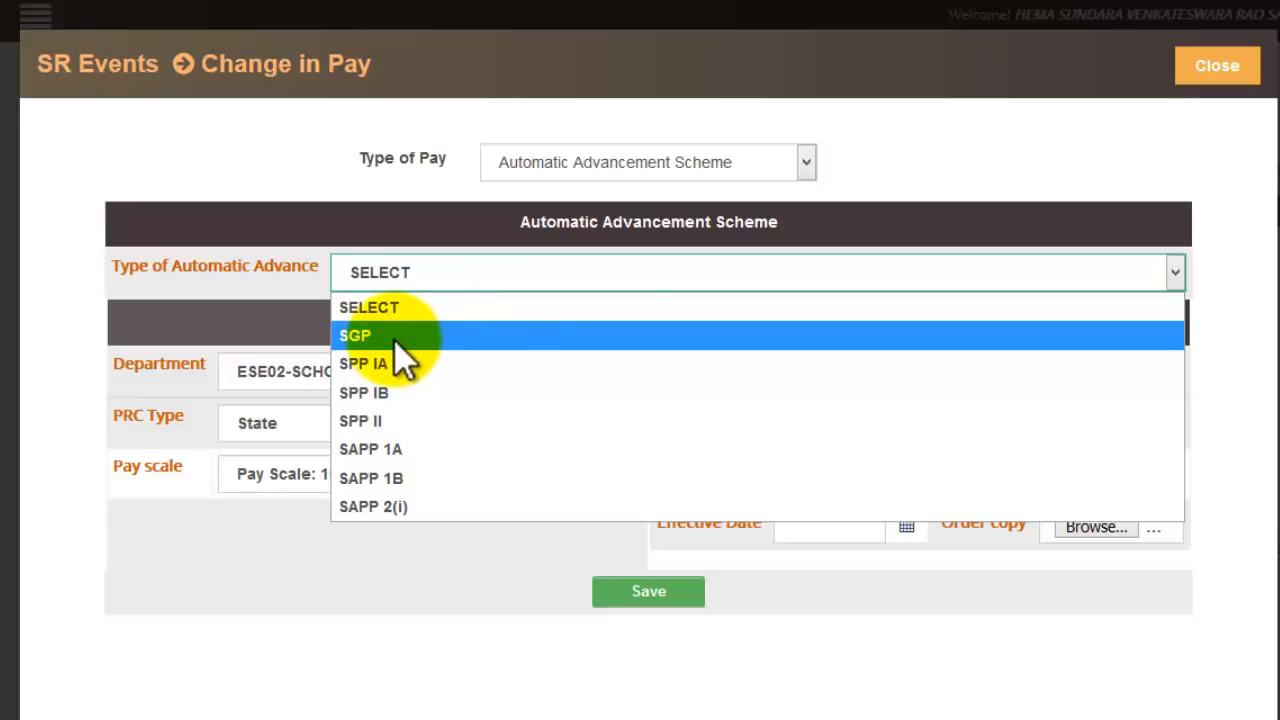
left_click(409, 363)
left_click(406, 271)
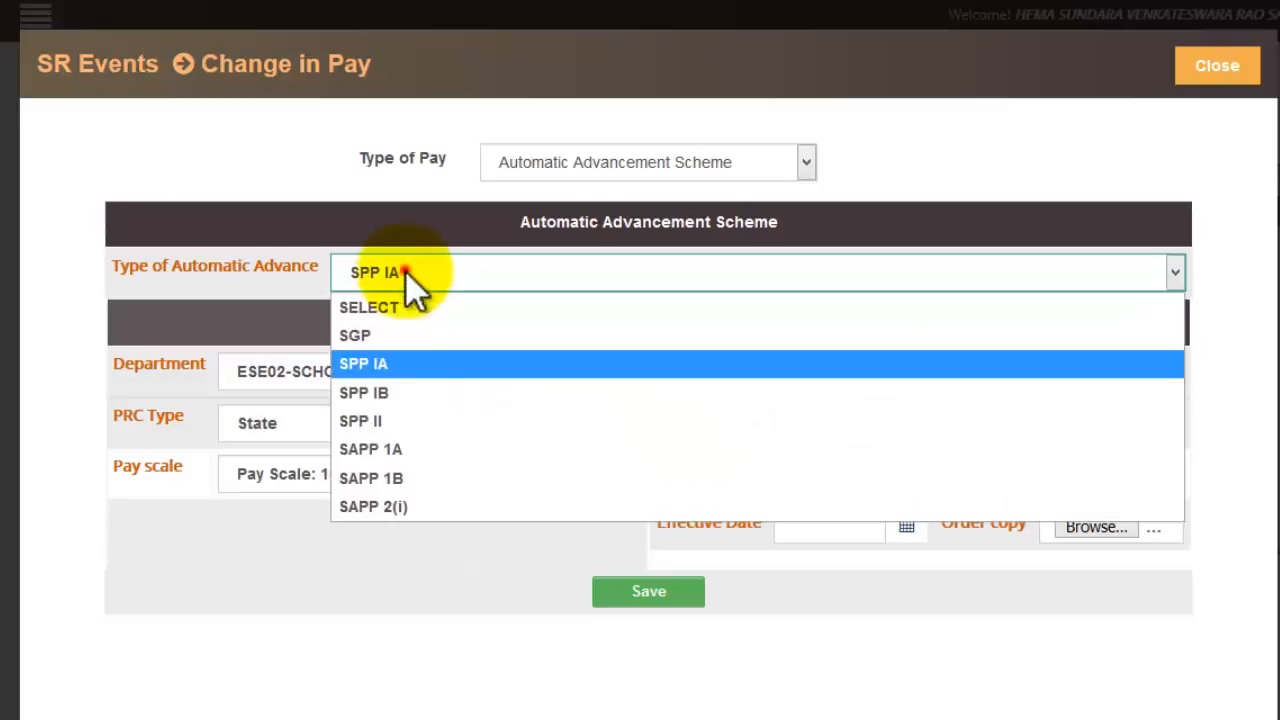
left_click(412, 393)
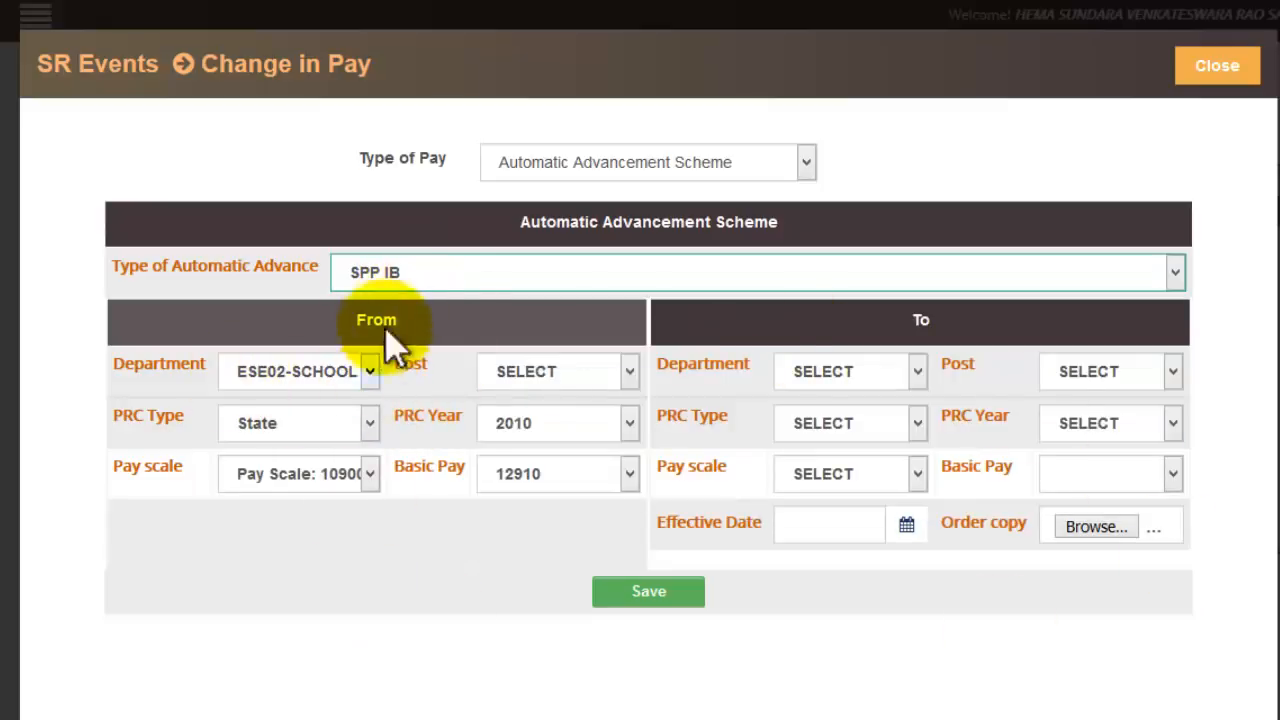
left_click(405, 268)
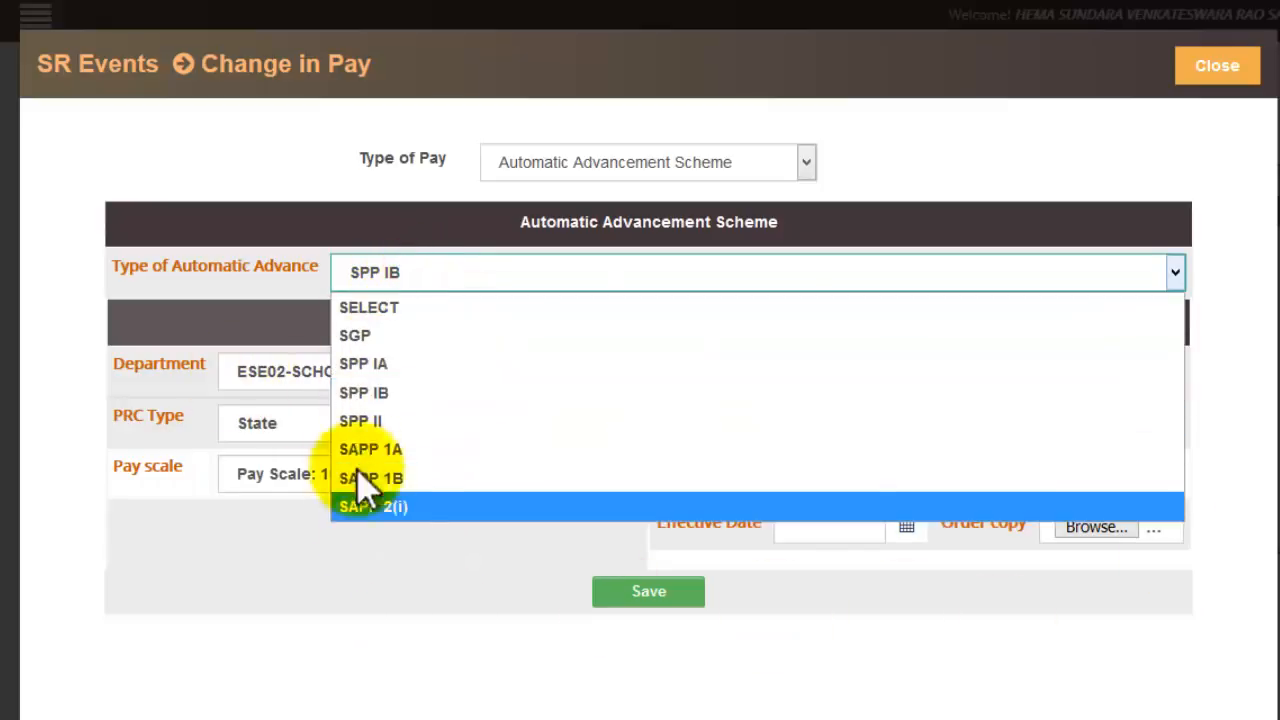
left_click(368, 336)
left_click(381, 278)
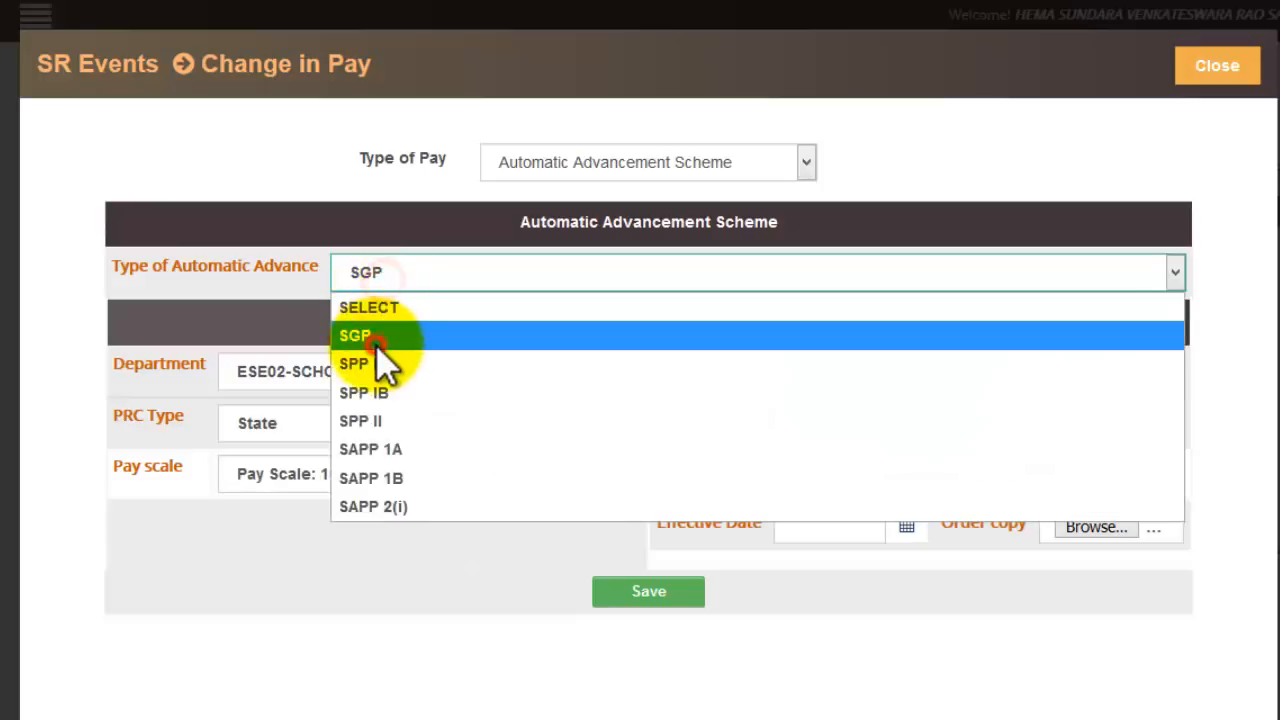
left_click(376, 338)
left_click(402, 276)
left_click(389, 330)
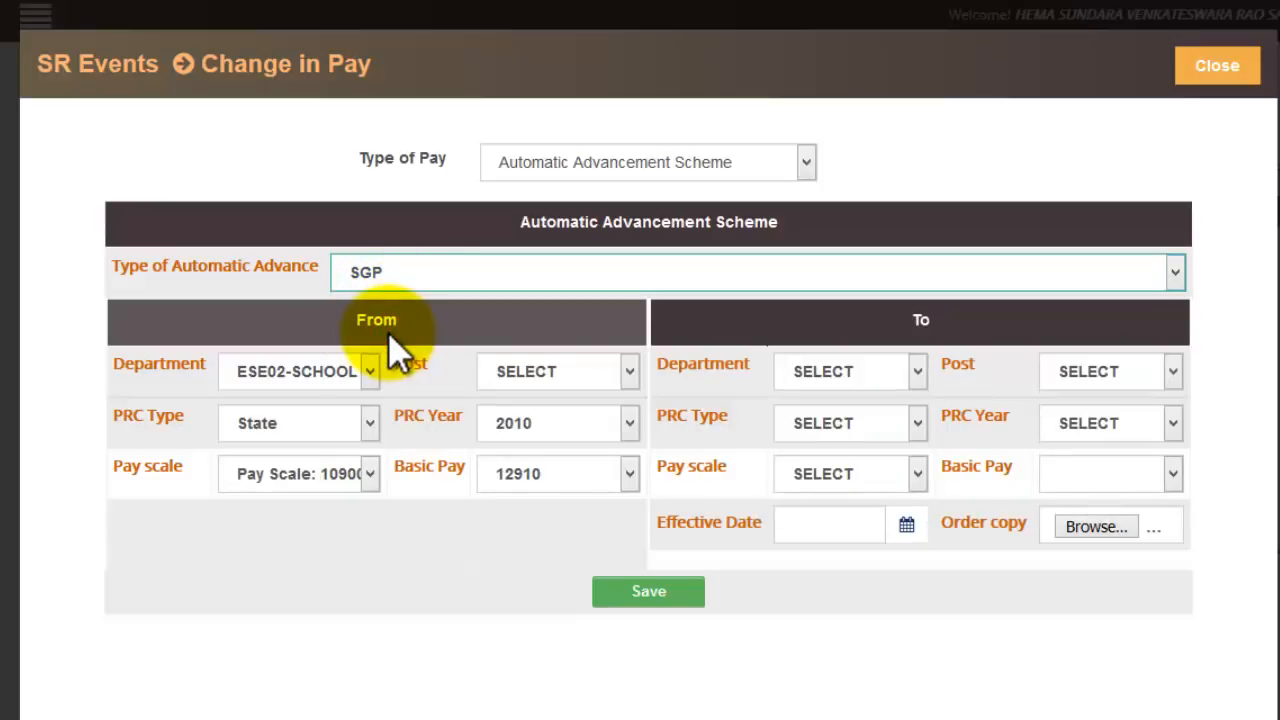
Try SPP IB and SAPP 1B as the type of automatic advance, then return it to SGP
left_click(408, 274)
left_click(395, 393)
left_click(401, 272)
left_click(398, 478)
left_click(406, 274)
left_click(415, 335)
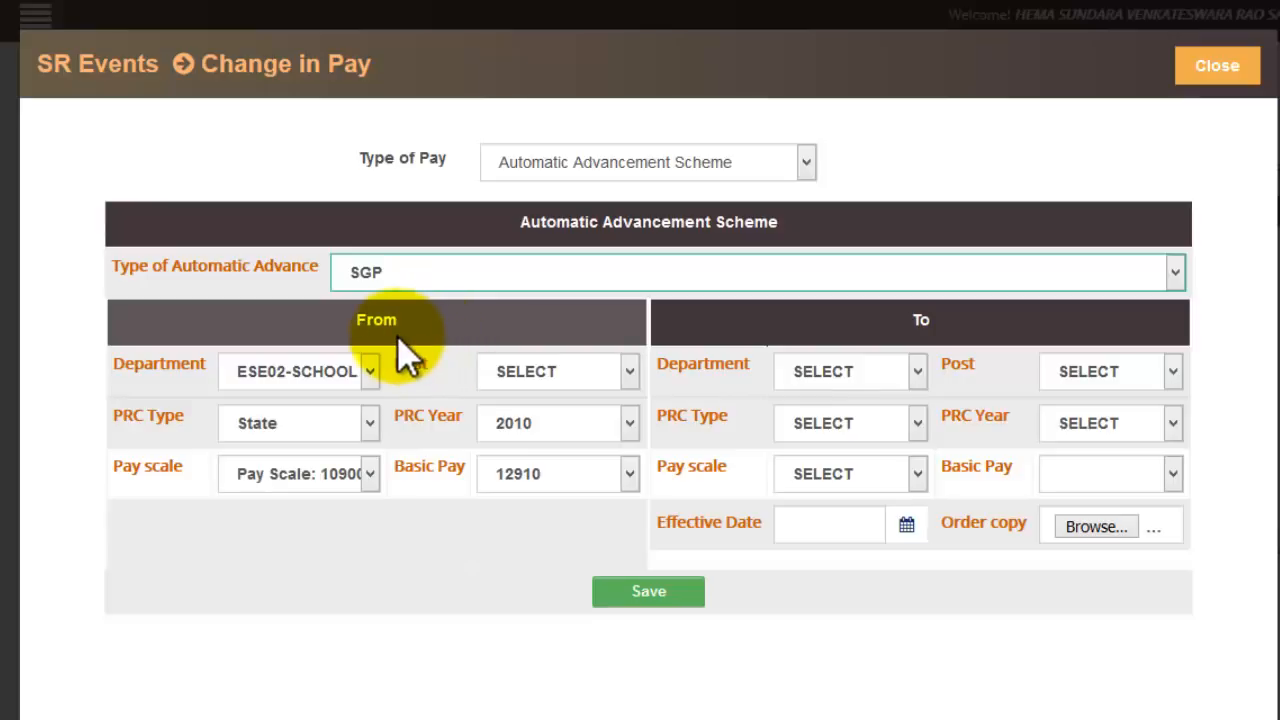
Set the post on the From side of the Automatic Advancement Scheme form to Secondary Grade Teacher
double_click(398, 333)
double_click(918, 322)
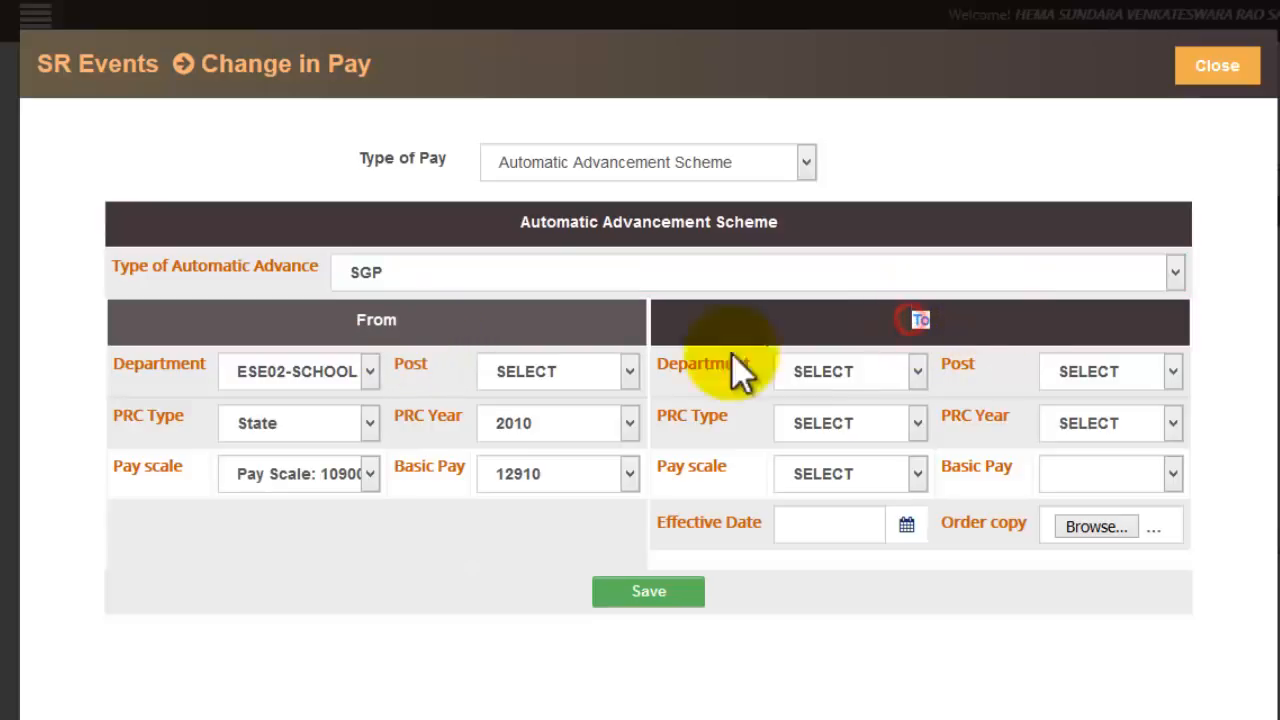
left_click(325, 372)
left_click(325, 372)
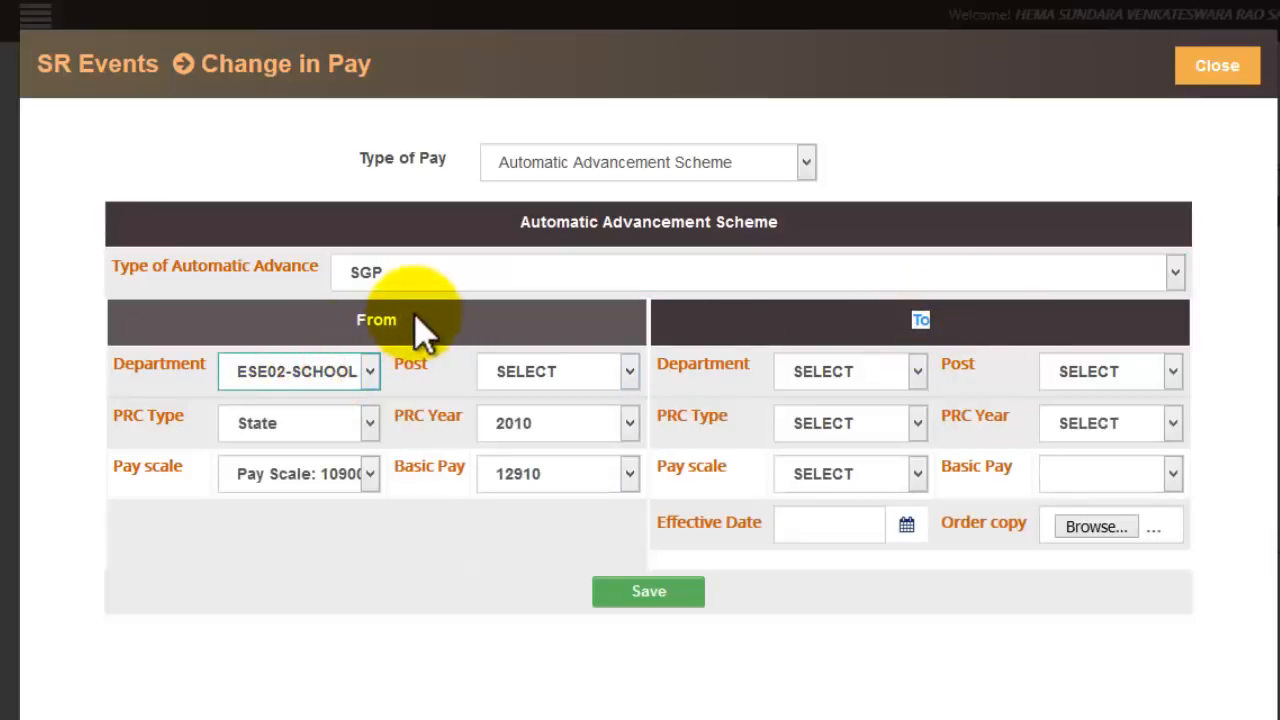
double_click(372, 320)
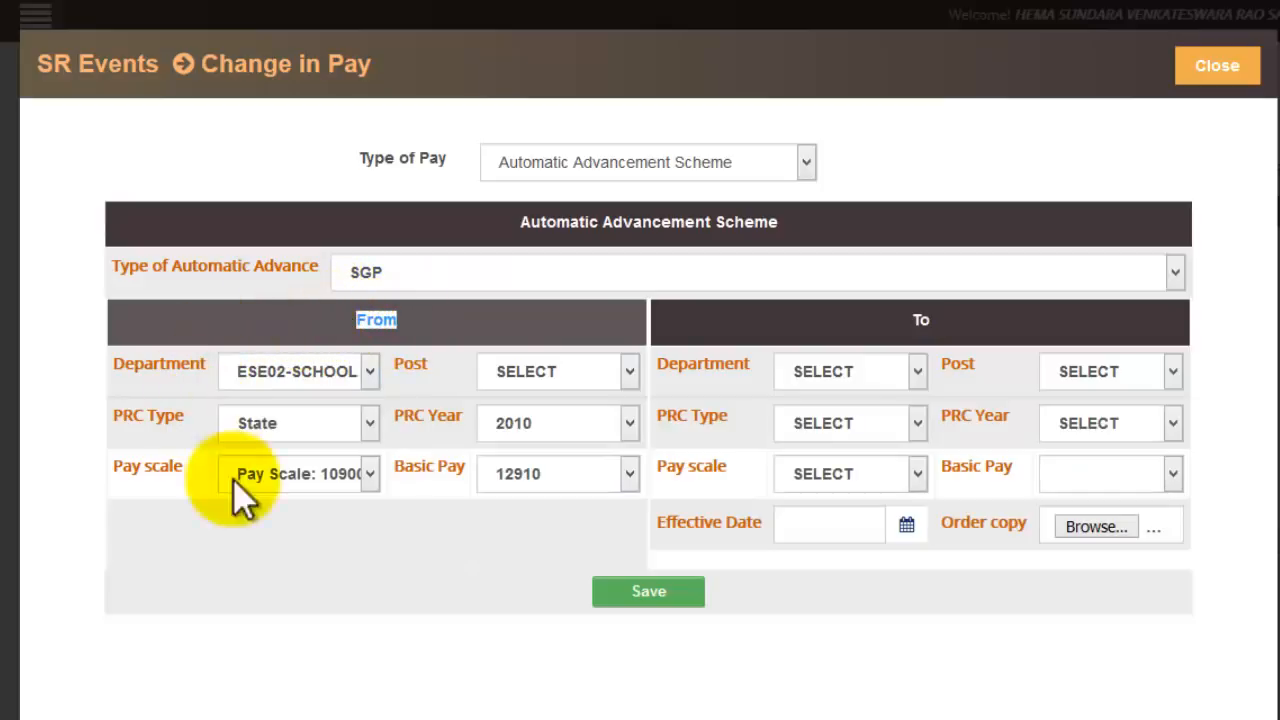
left_click(352, 372)
left_click(356, 372)
left_click(570, 372)
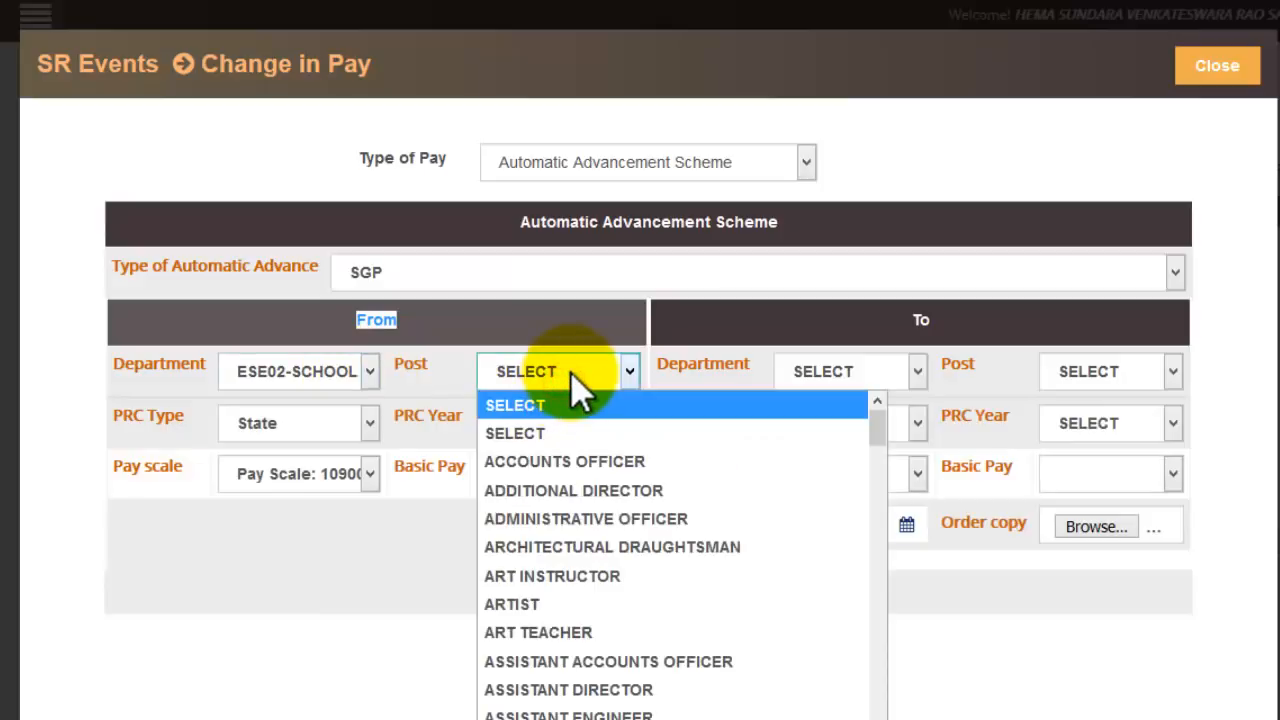
type("sec")
key("Tab")
double_click(376, 320)
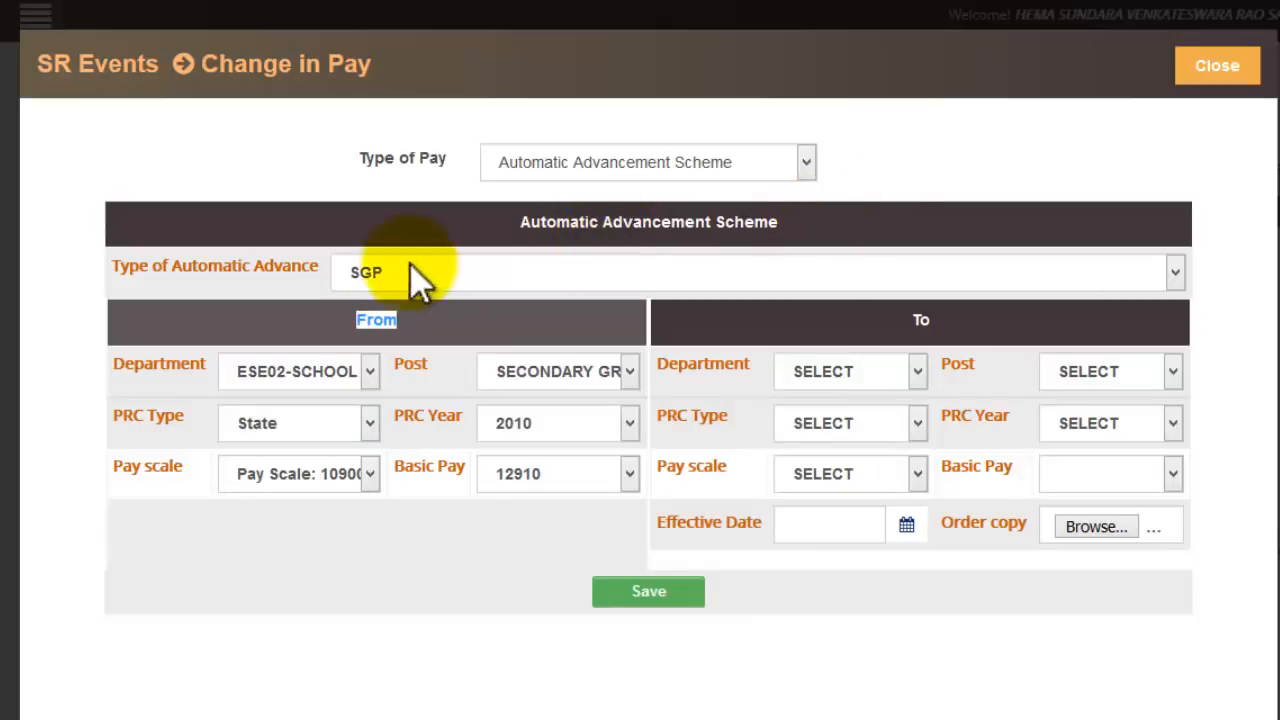
Check the PRC type and PRC year choices on the From side of the form
left_click(345, 424)
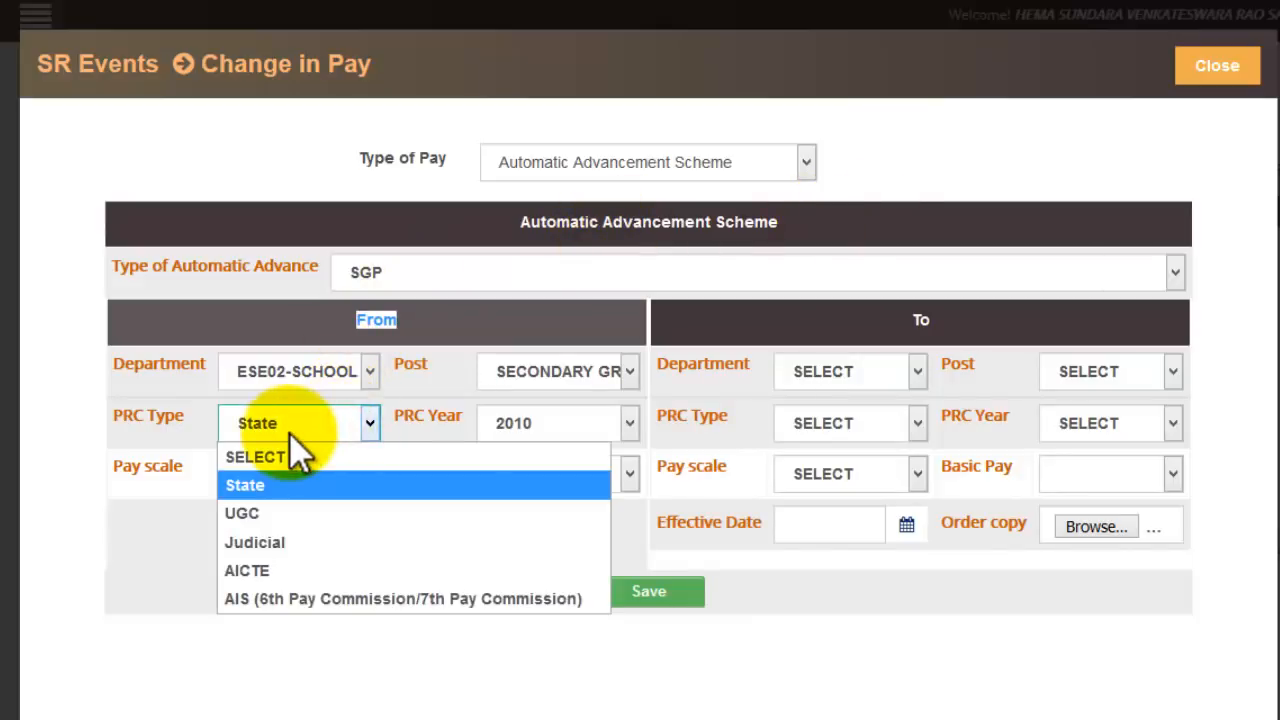
left_click(289, 432)
left_click(542, 426)
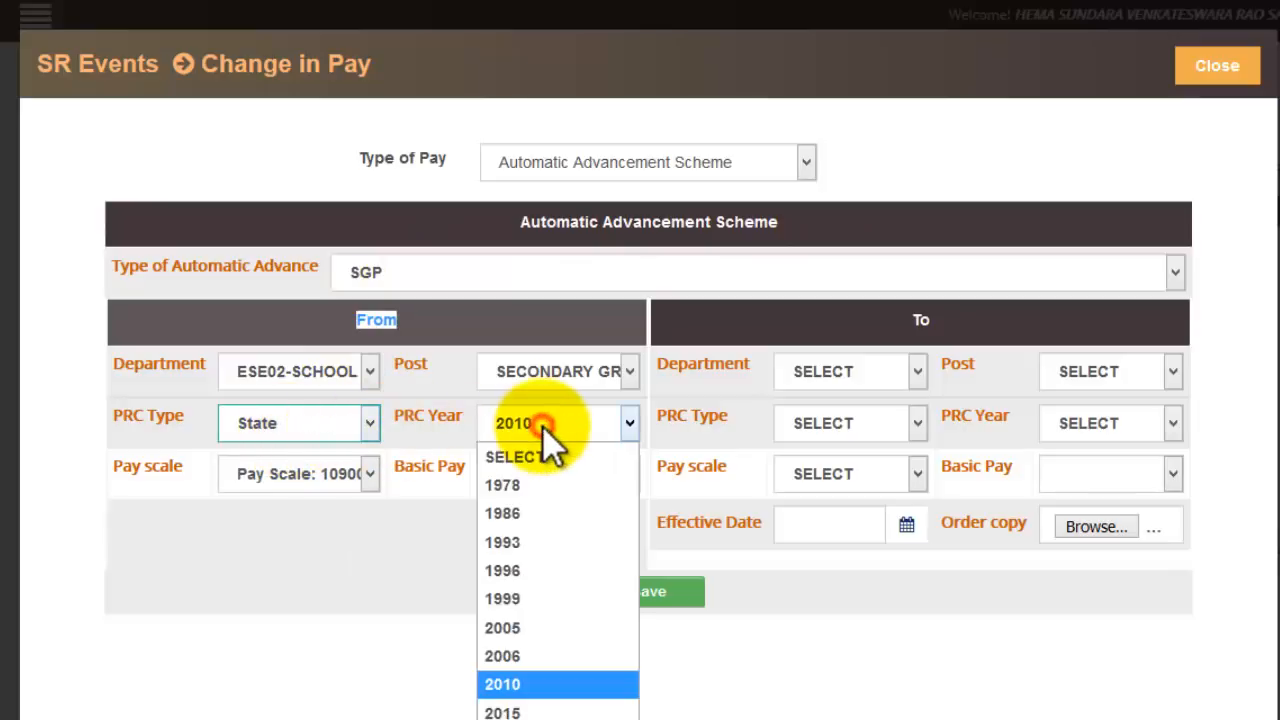
left_click(535, 426)
left_click(365, 505)
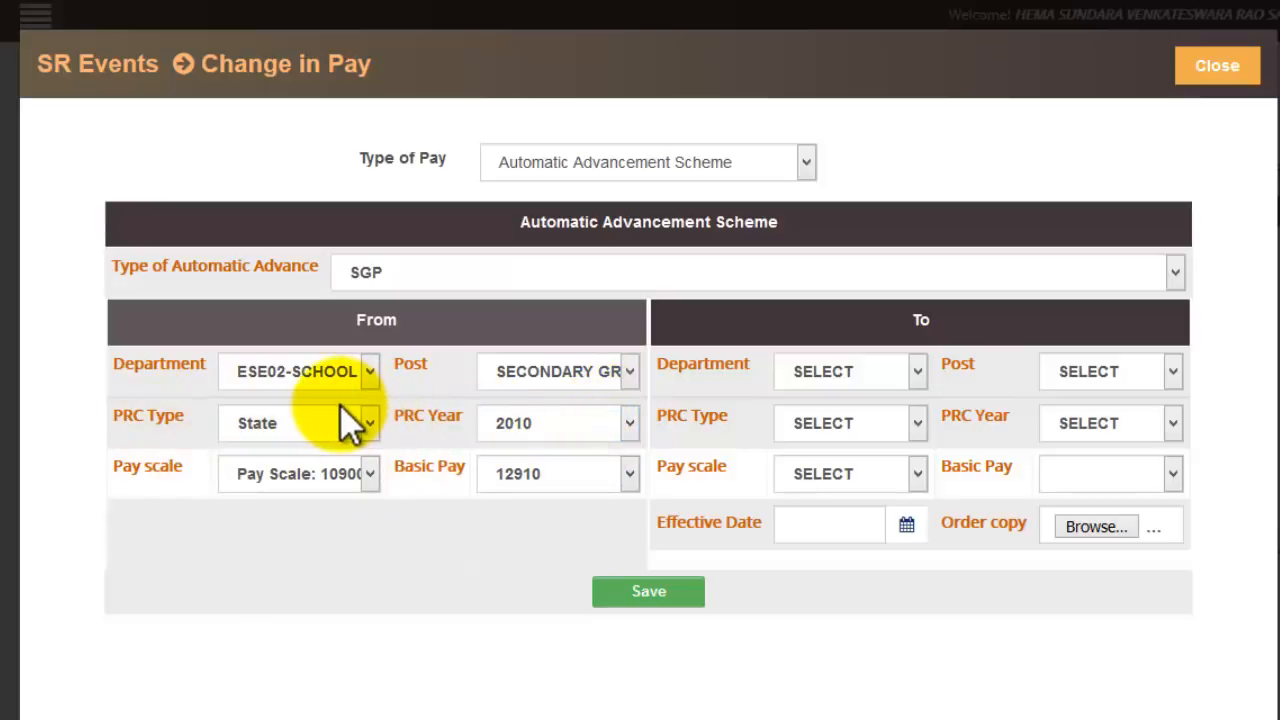
left_click(369, 423)
left_click(382, 423)
left_click(521, 414)
left_click(521, 416)
left_click(387, 477)
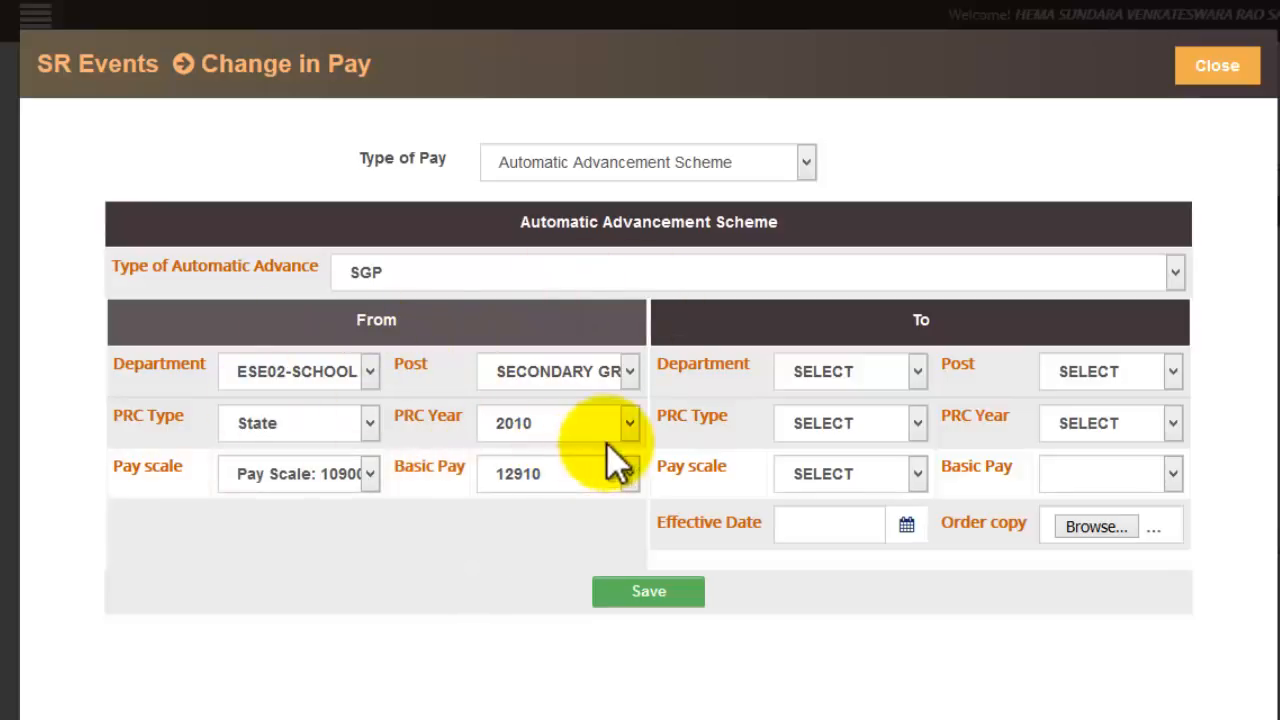
left_click(369, 473)
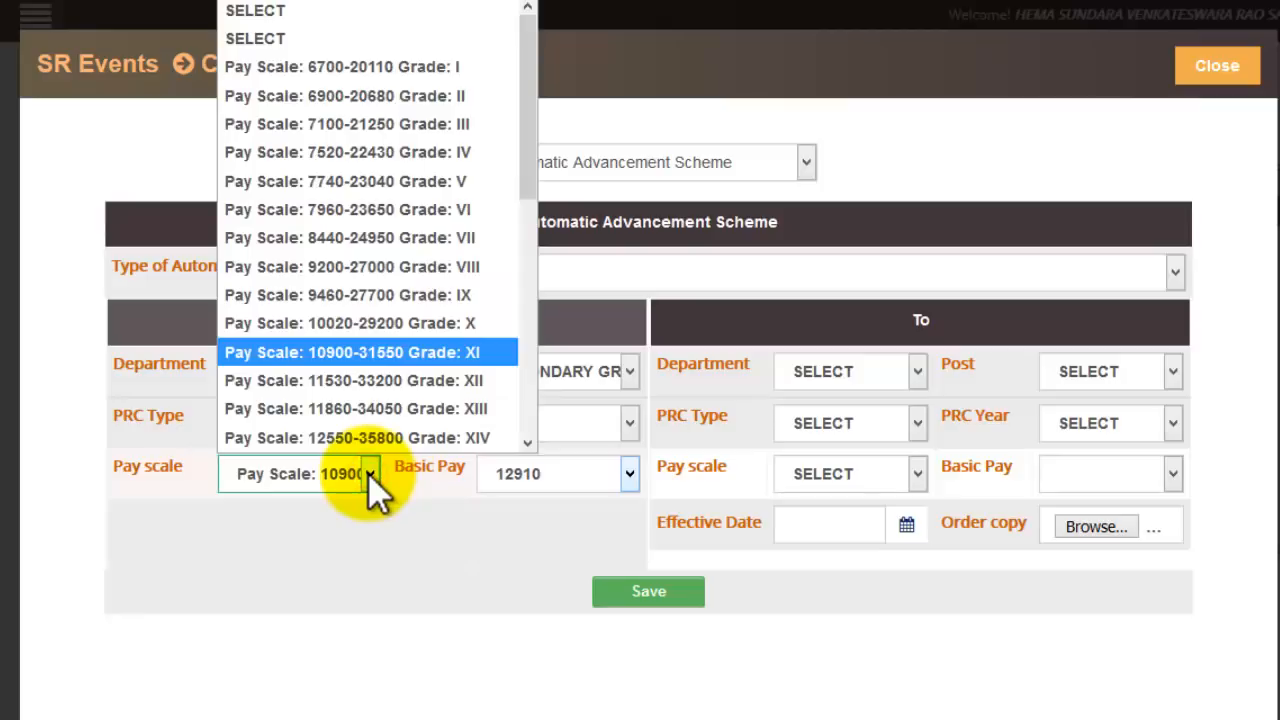
left_click(368, 473)
left_click(368, 473)
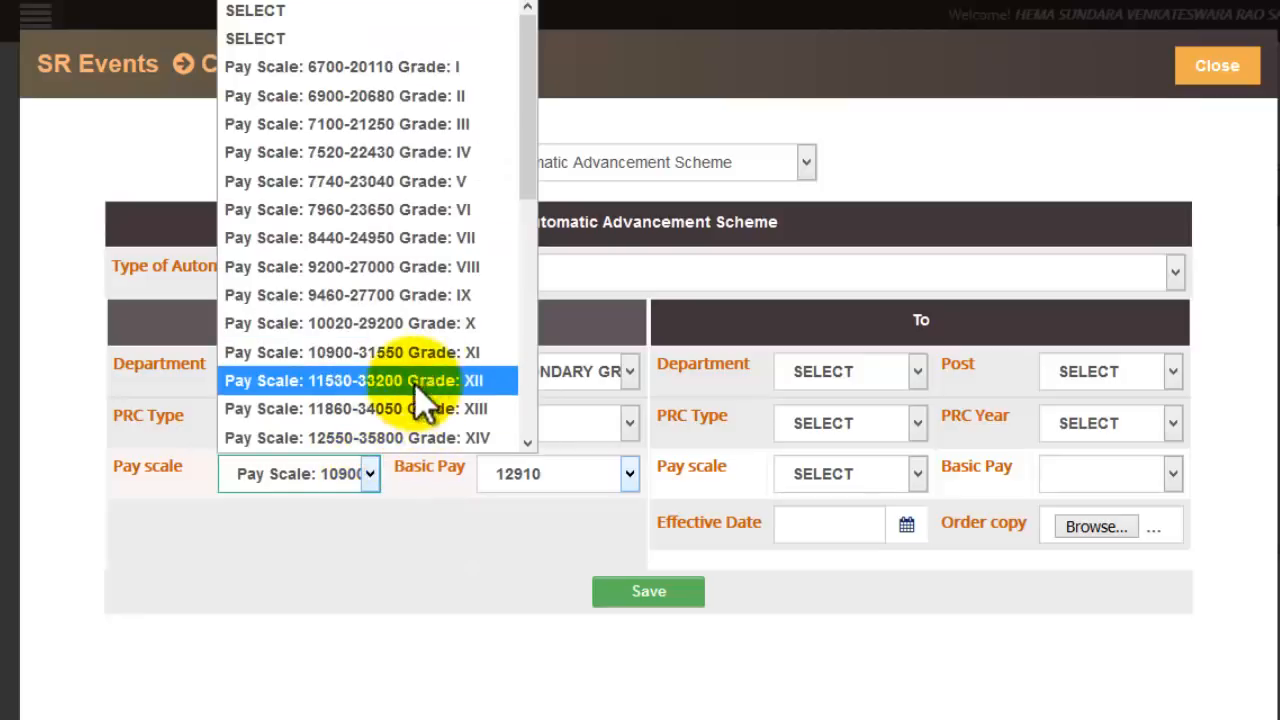
left_click(425, 351)
left_click(620, 489)
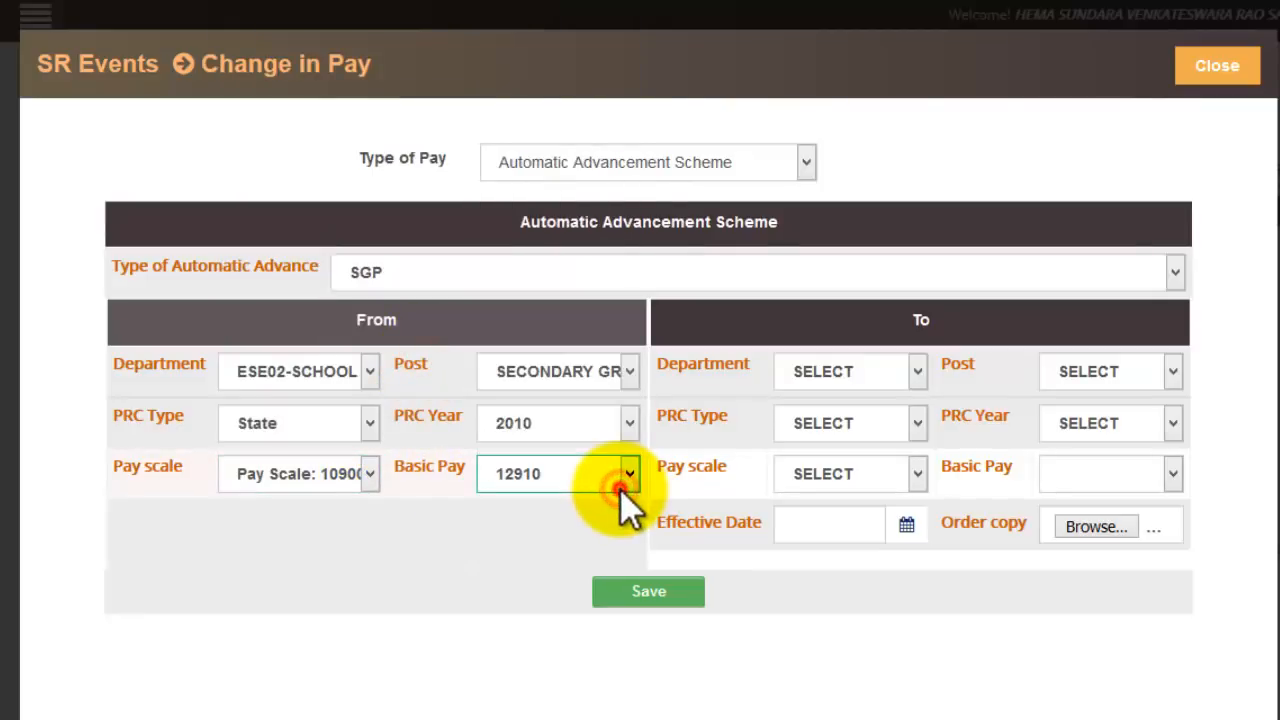
Set the department on the To side to the ESE02-SCHOOL department, matching the From side
left_click(906, 366)
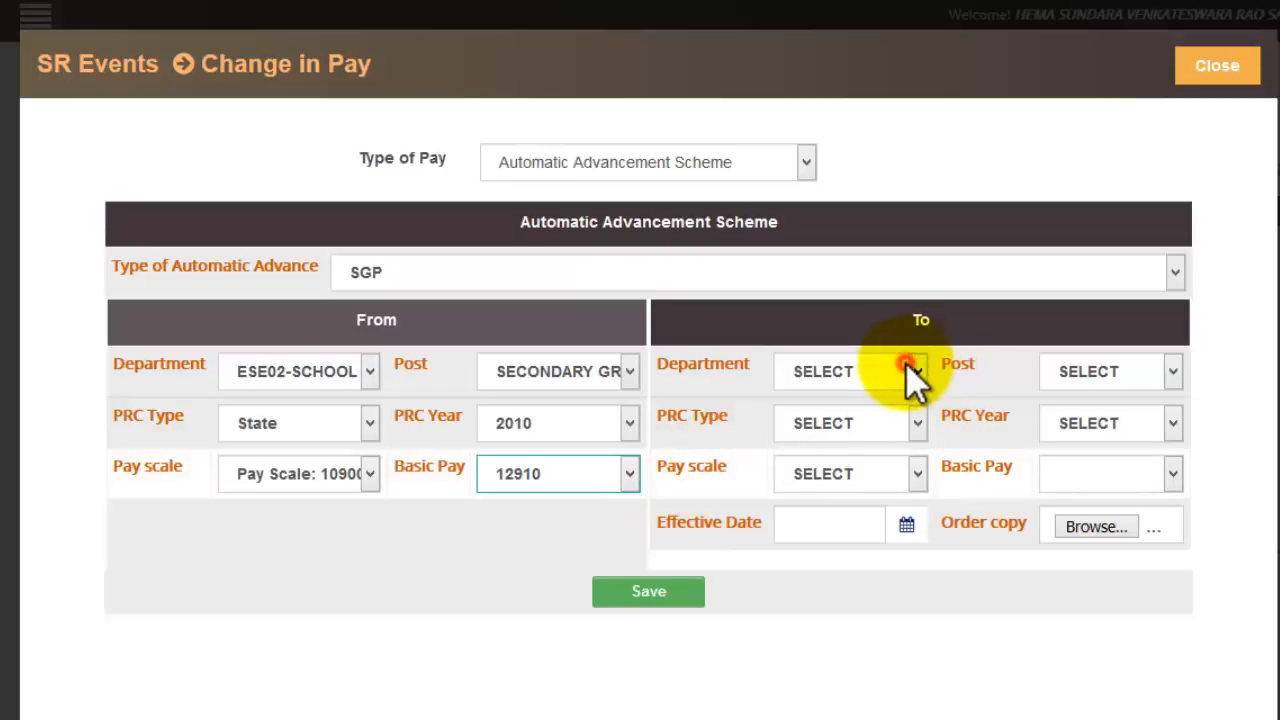
key("e")
key("e")
key("e")
key("e")
key("e")
key("e")
key("e")
key("e")
key("e")
key("e")
key("e")
key("e")
key("e")
key("e")
key("e")
key("e")
key("e")
key("e")
key("e")
key("e")
key("e")
key("e")
key("e")
key("e")
key("e")
key("e")
Choose Secondary Grade Teacher as the post on the To side of the form
left_click(1133, 372)
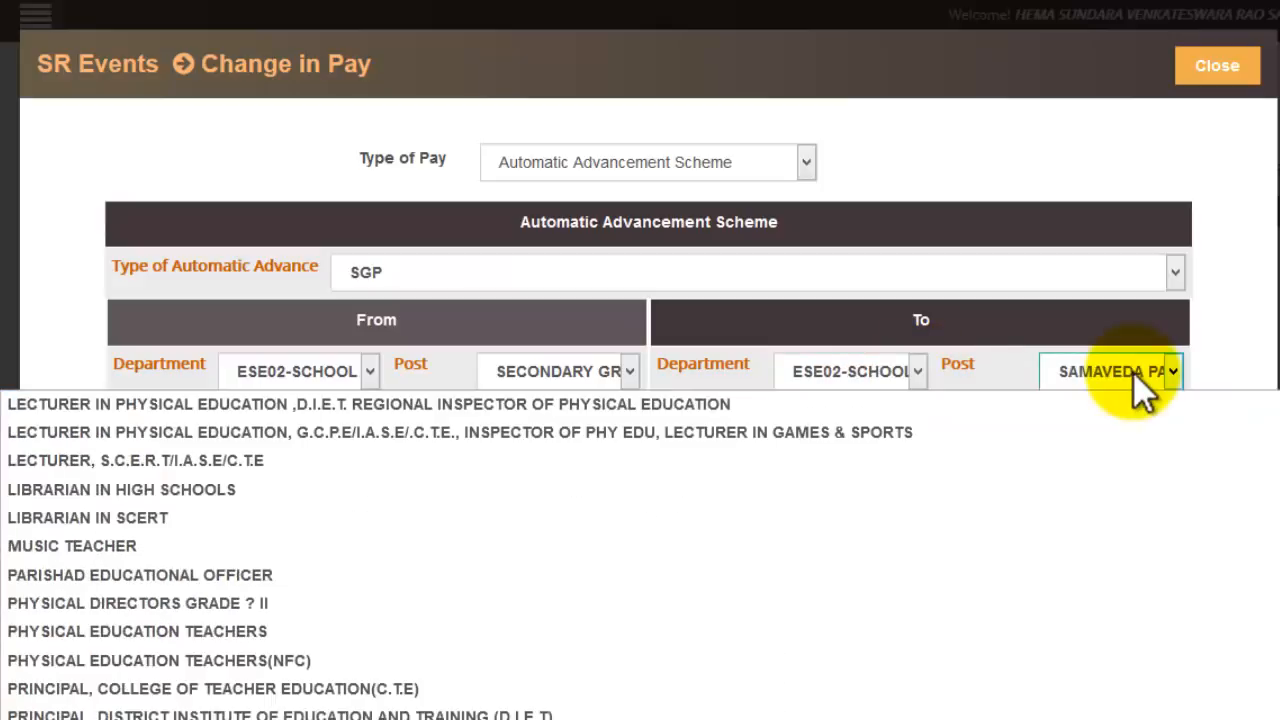
key("s")
key("s")
key("s")
key("s")
key("s")
key("s")
key("s")
key("s")
key("s")
key("s")
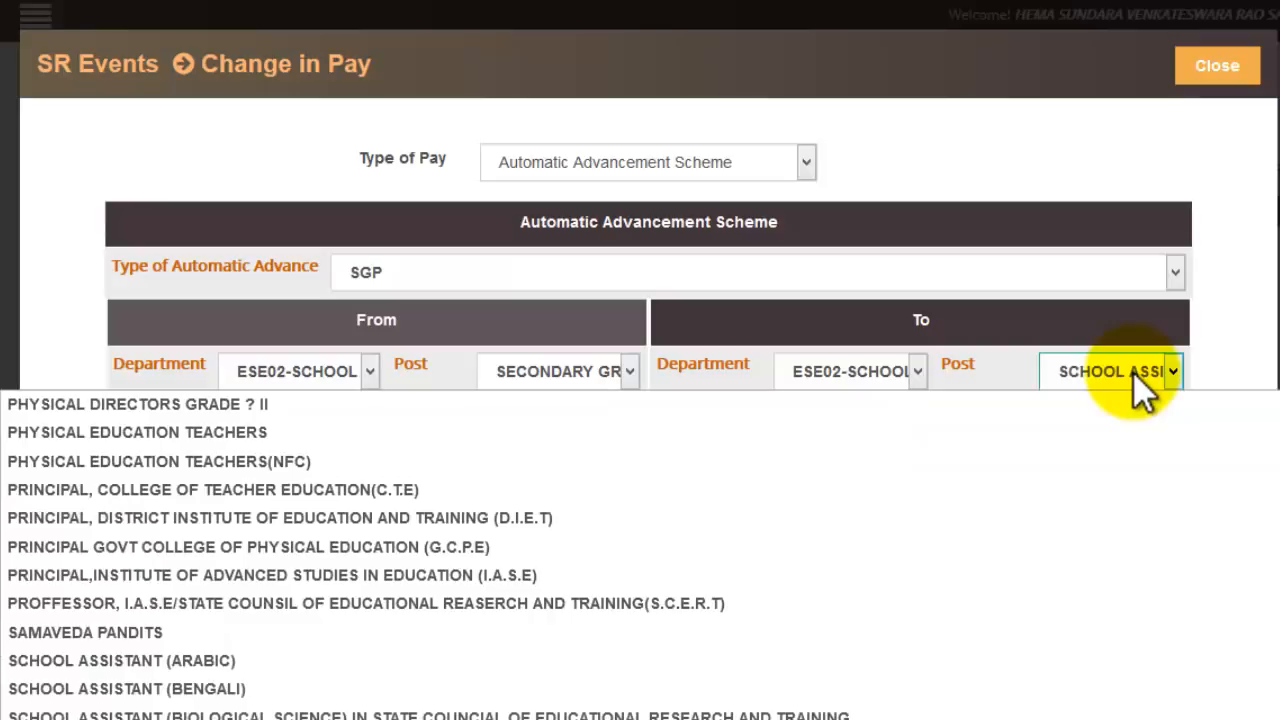
Set the PRC type to State and the PRC year to 2010 on the To side
left_click(852, 423)
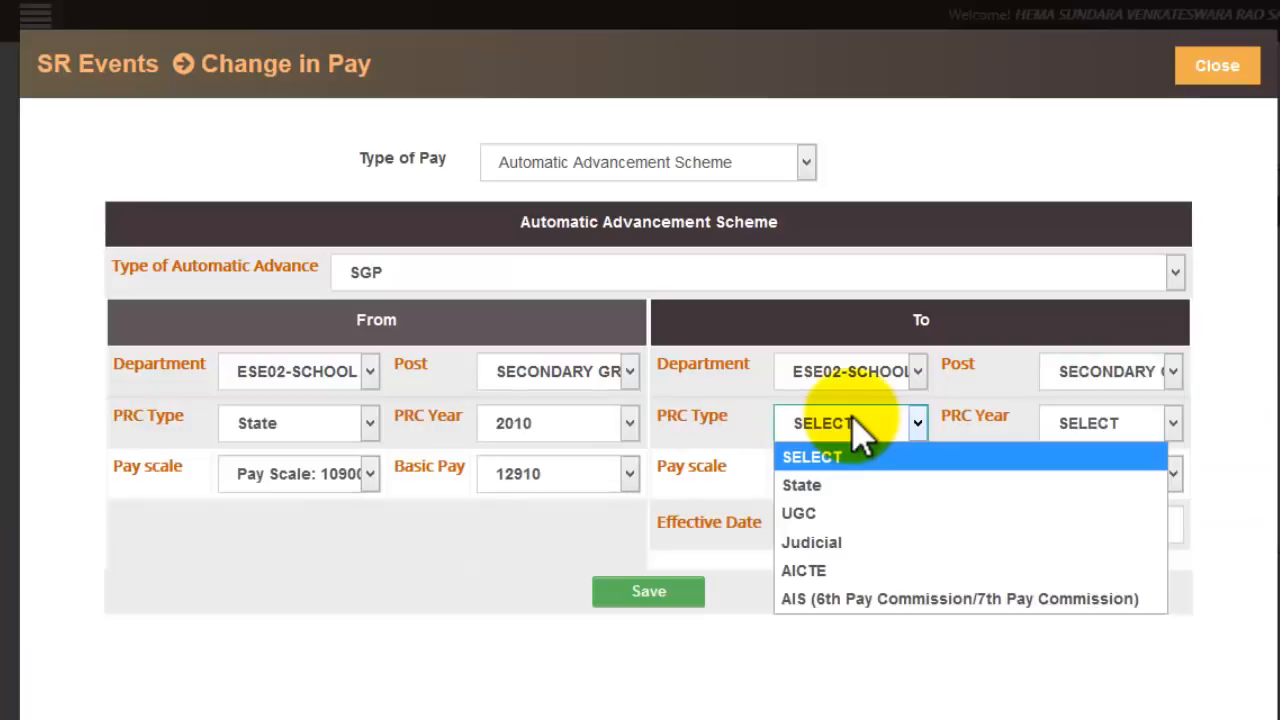
left_click(862, 484)
left_click_drag(921, 320, 1022, 325)
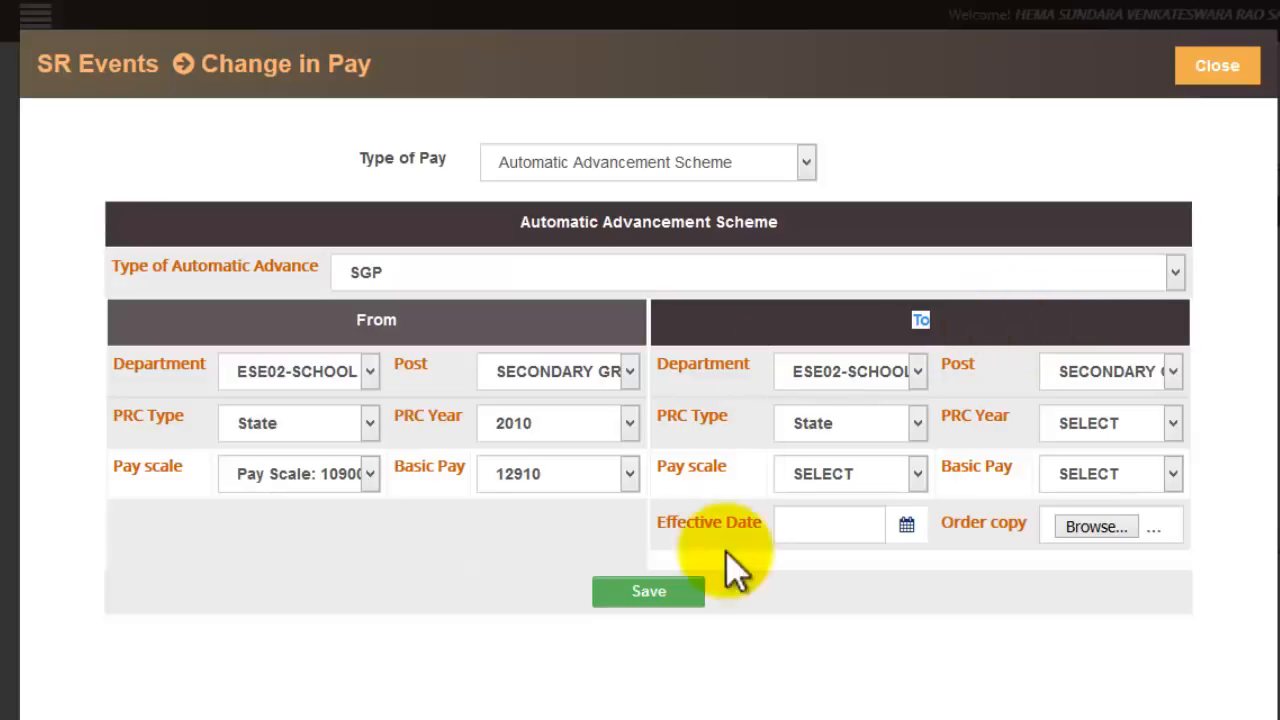
left_click(1100, 423)
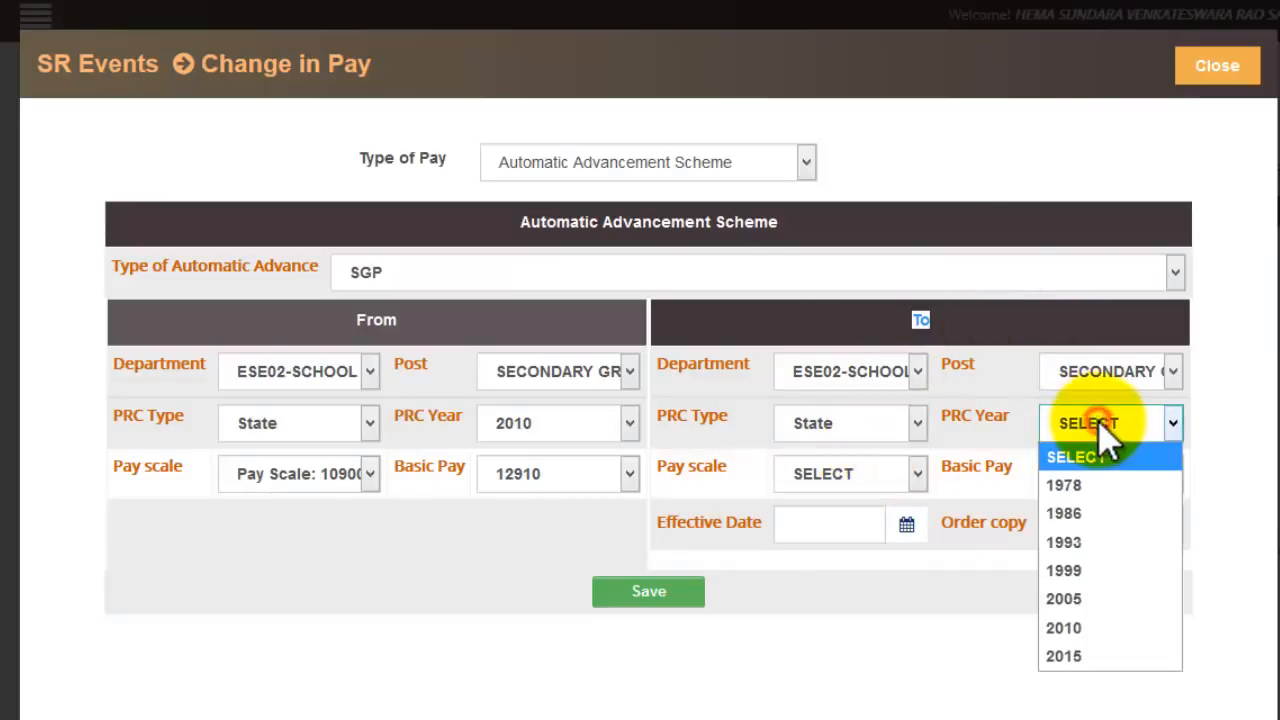
left_click(1110, 627)
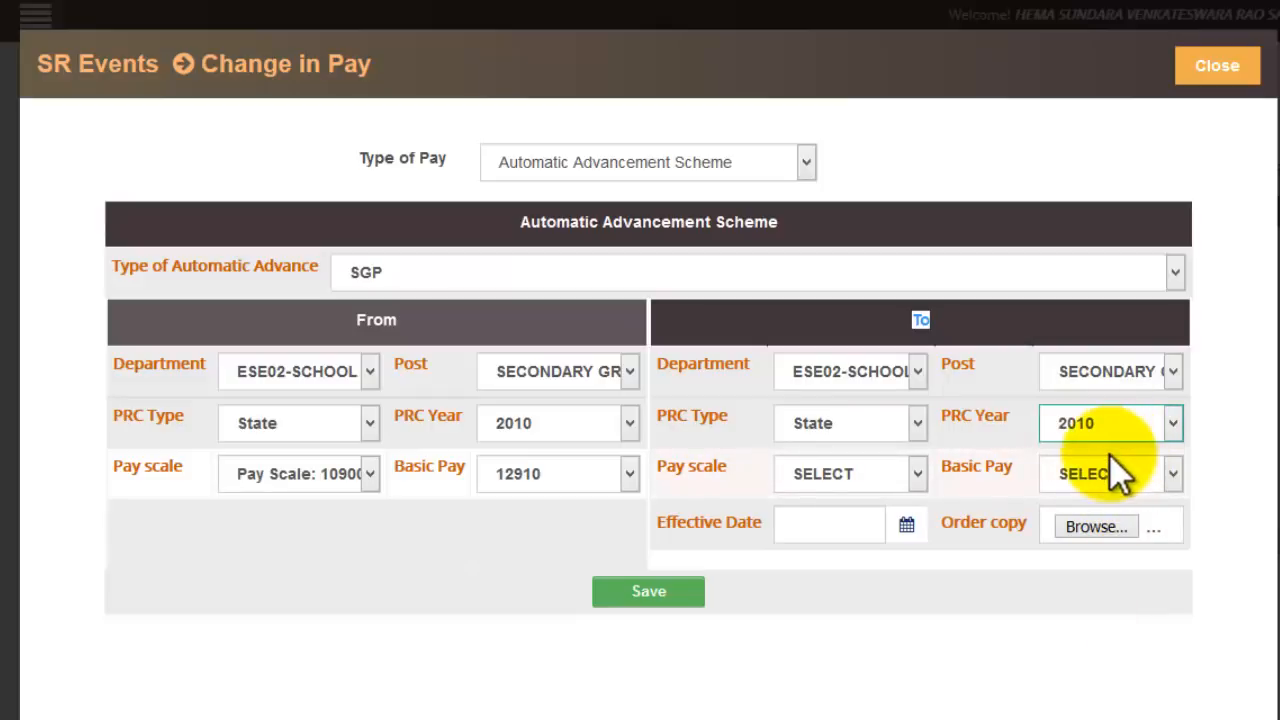
left_click(888, 471)
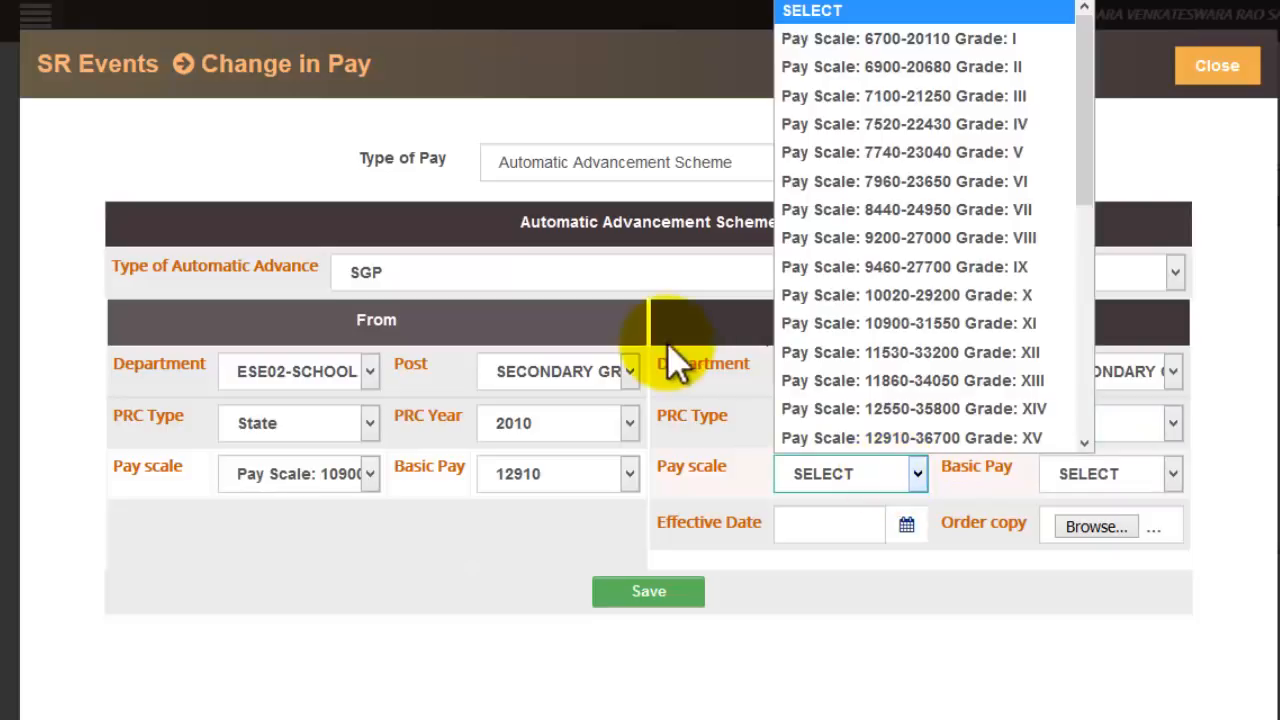
left_click(640, 320)
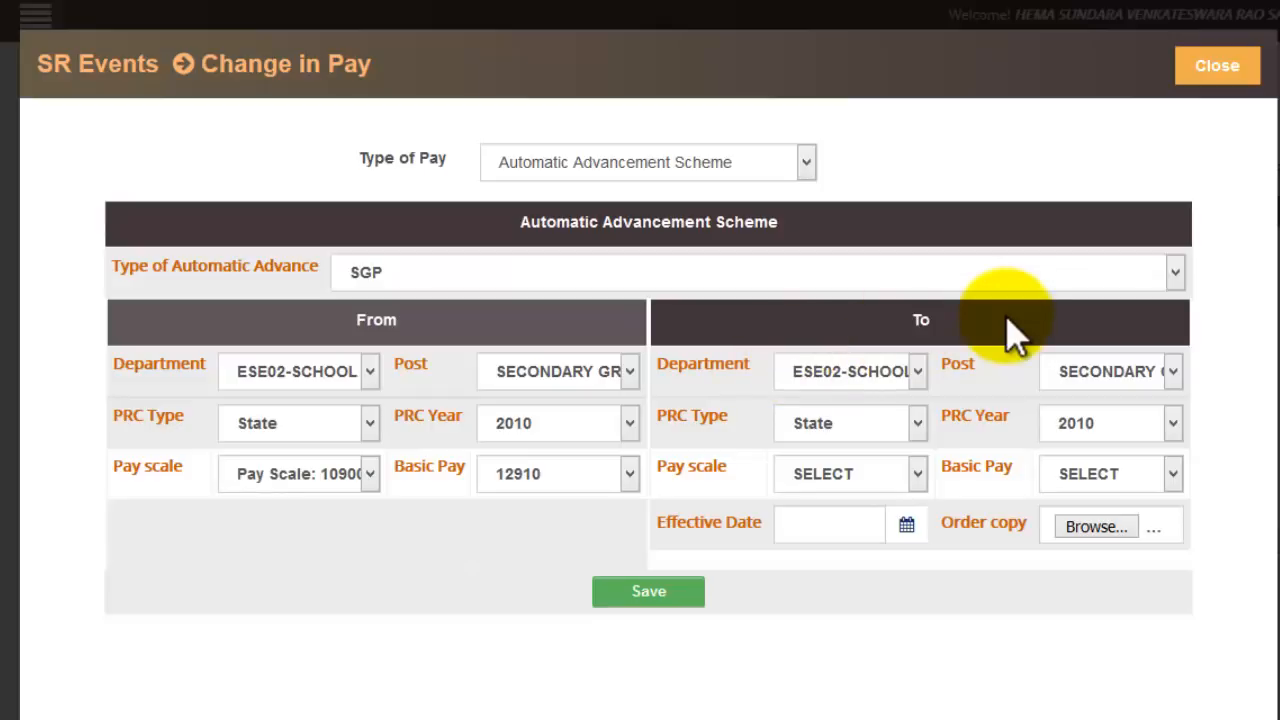
left_click(885, 478)
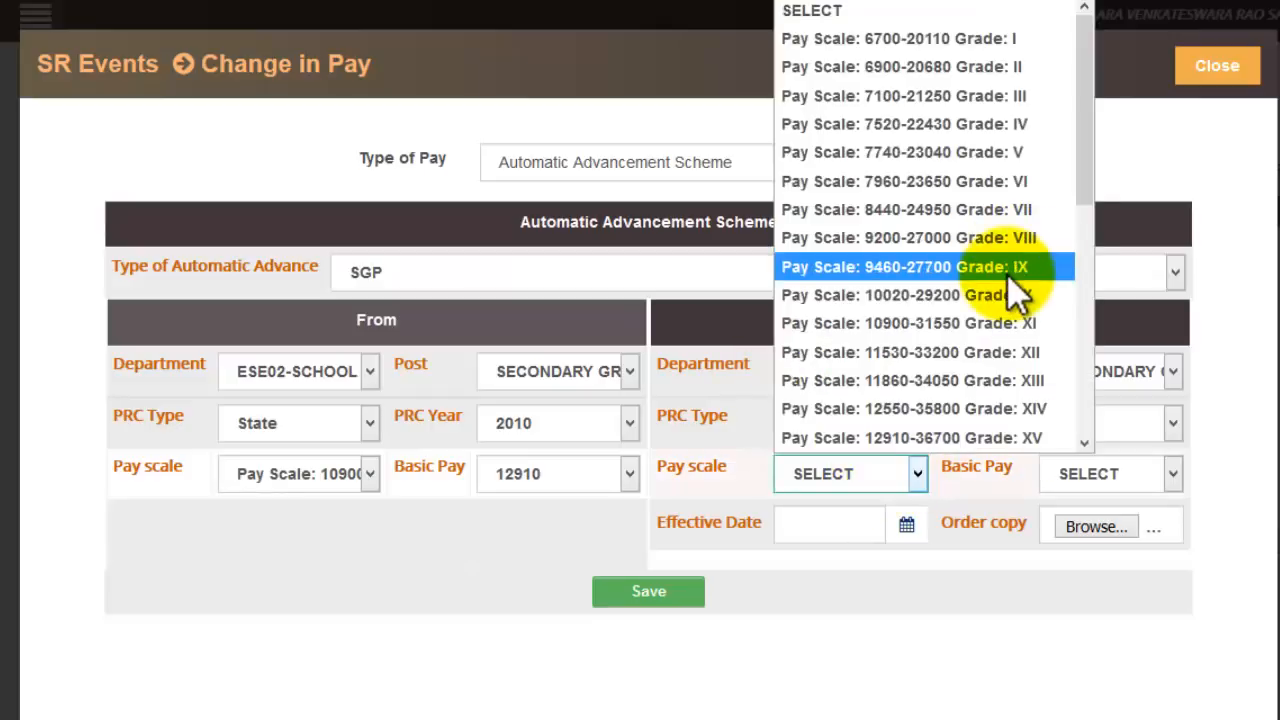
left_click(1013, 345)
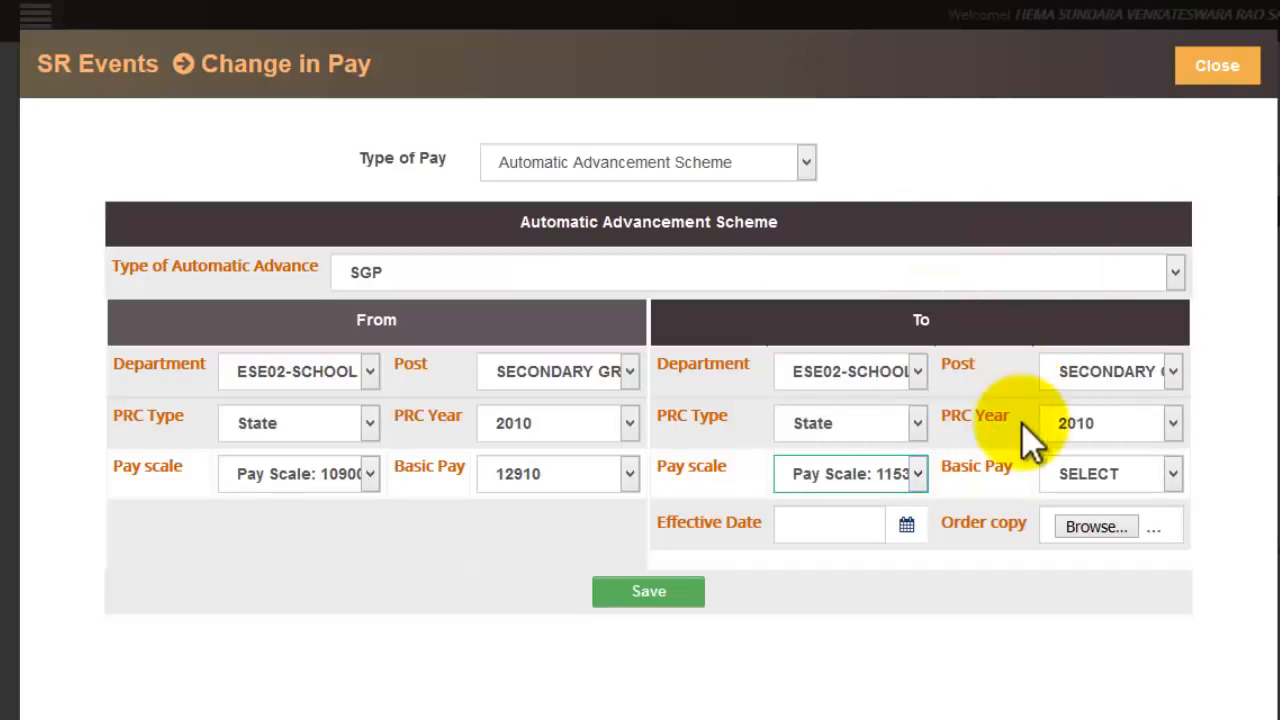
left_click(1160, 484)
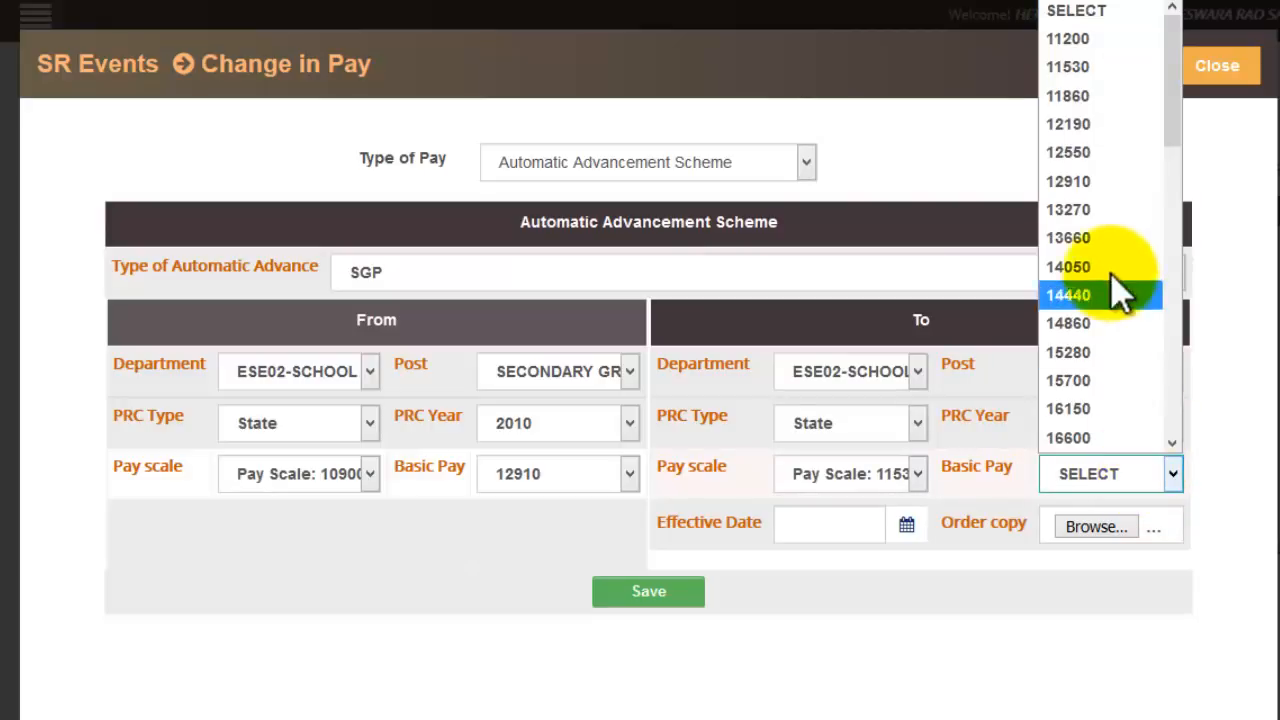
left_click(1105, 210)
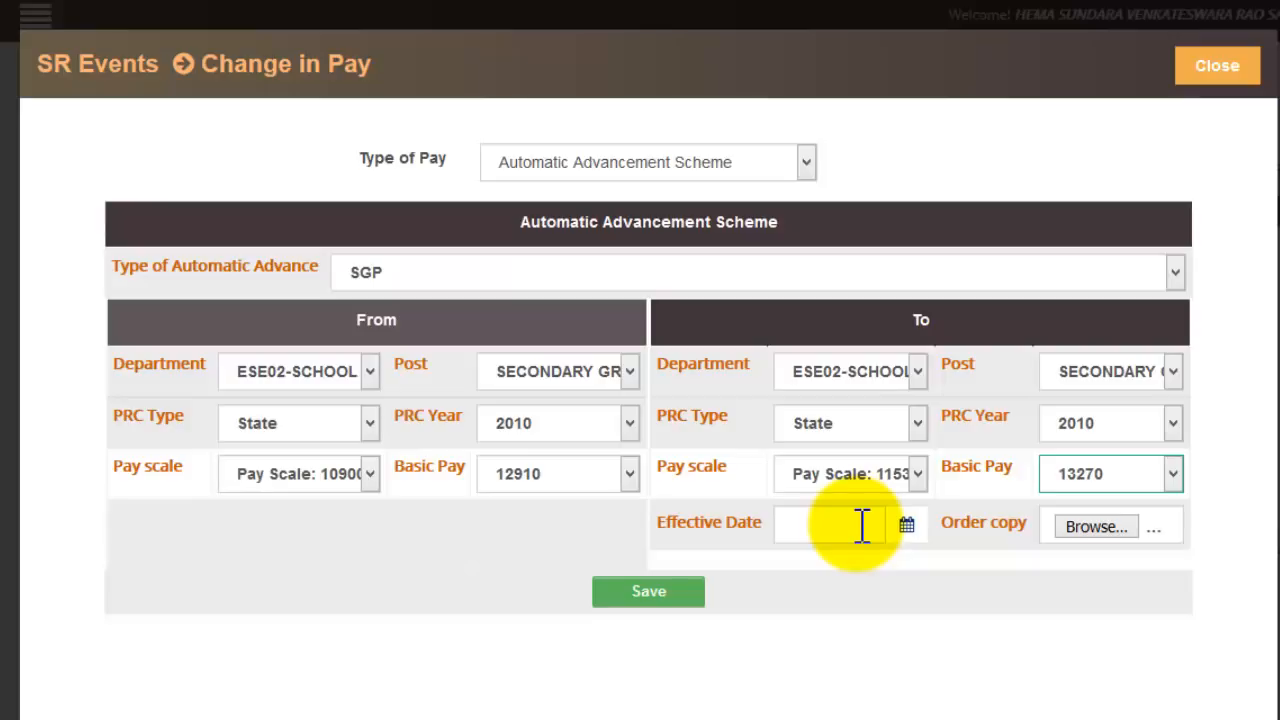
Enter 01/03/2014 as the effective date of the automatic advancement
left_click(790, 523)
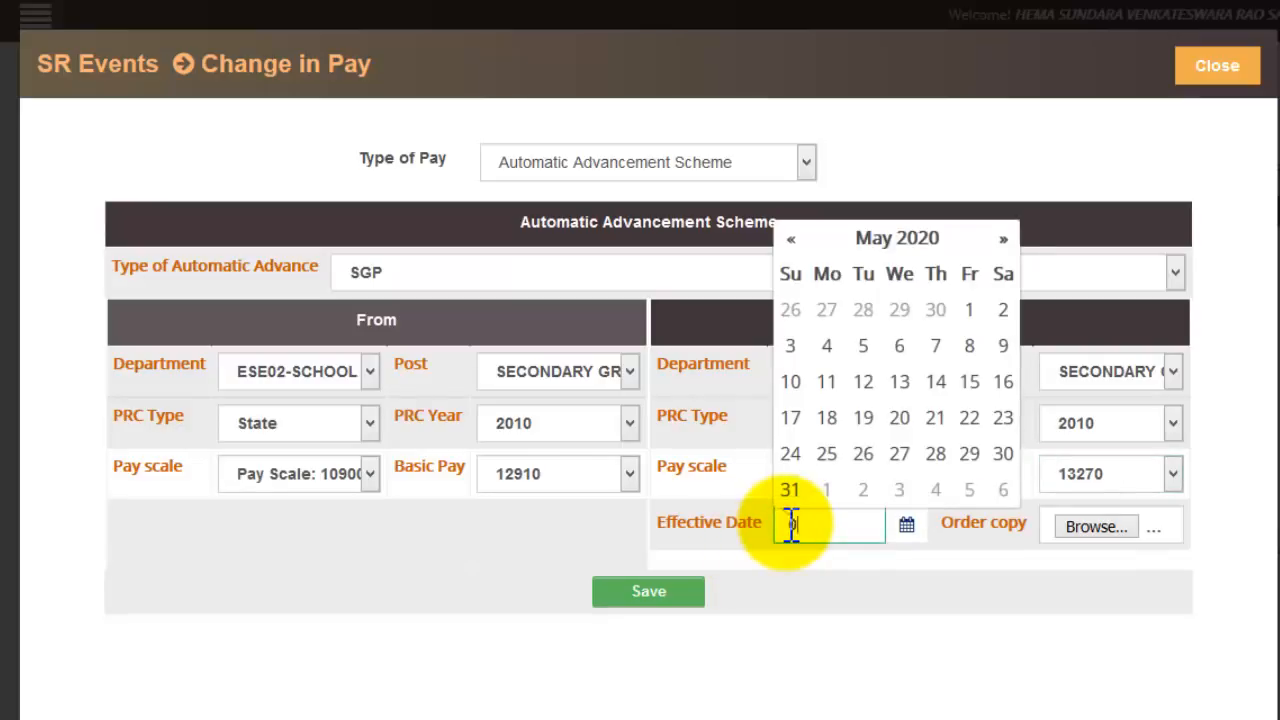
type("01/03/2014")
key("Tab")
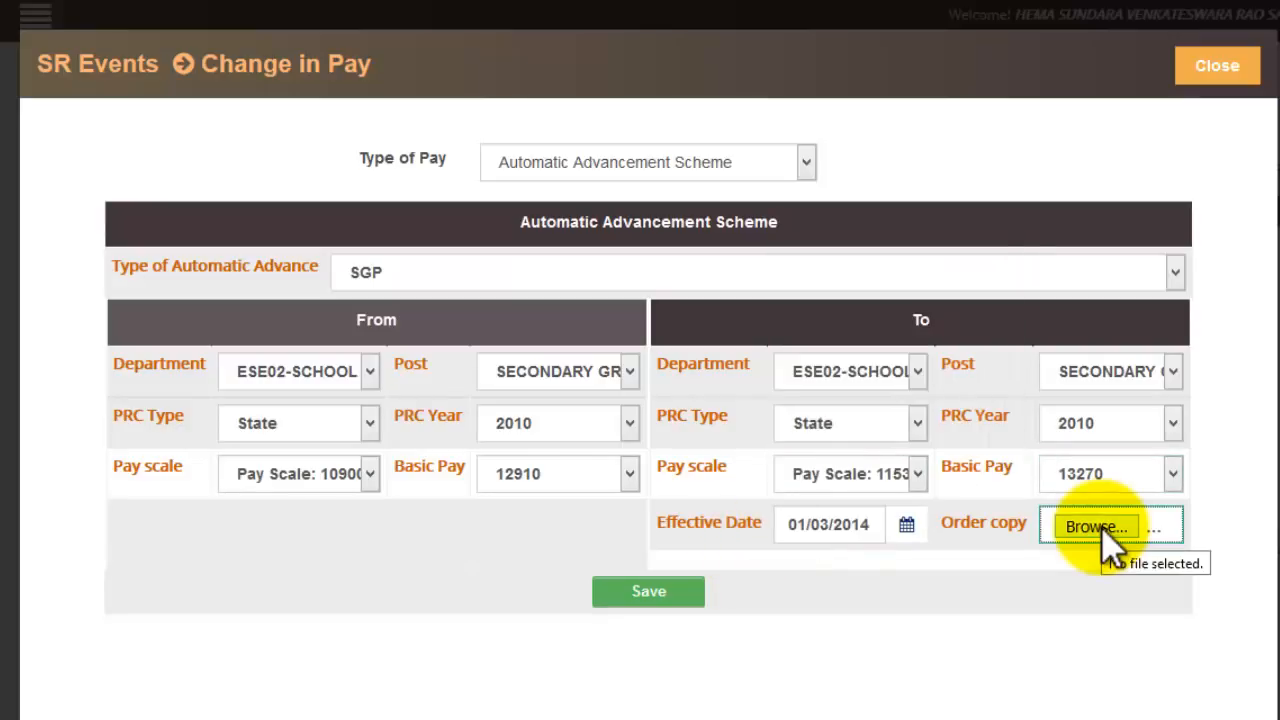
Save the Change in Pay details with SGP kept as the type of automatic advance
left_click(670, 226)
triple_click(677, 226)
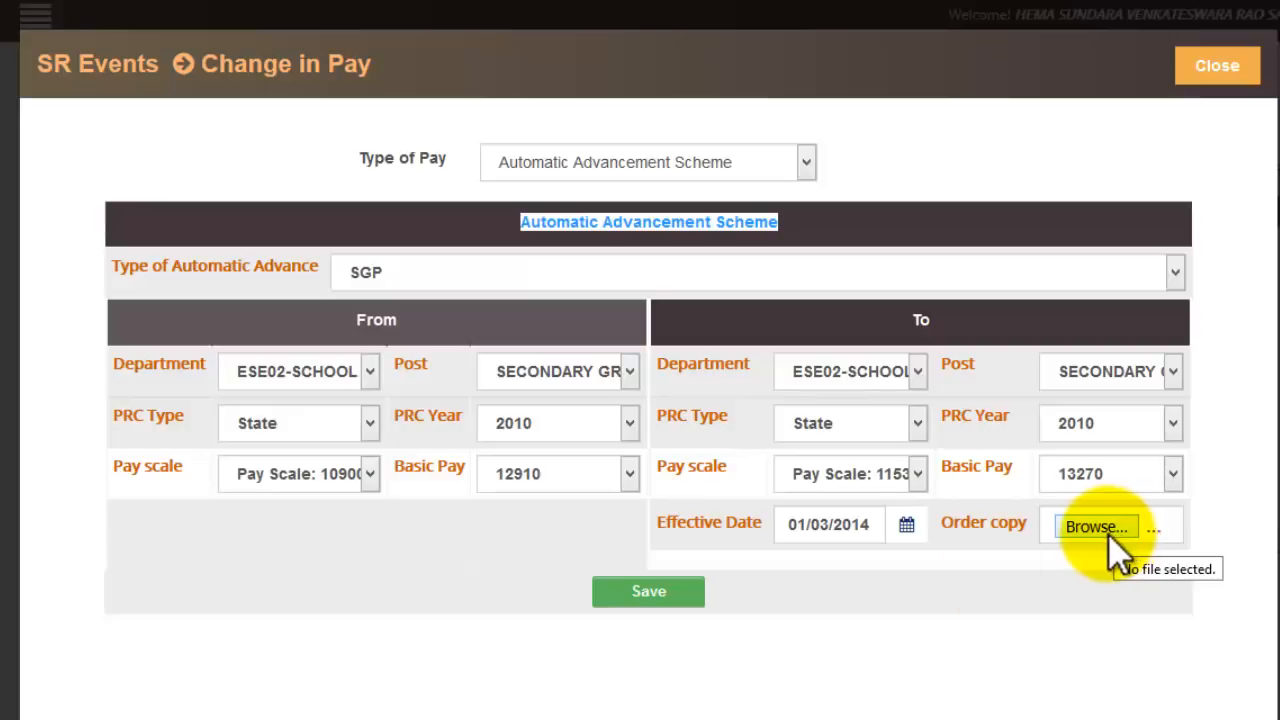
left_click(684, 600)
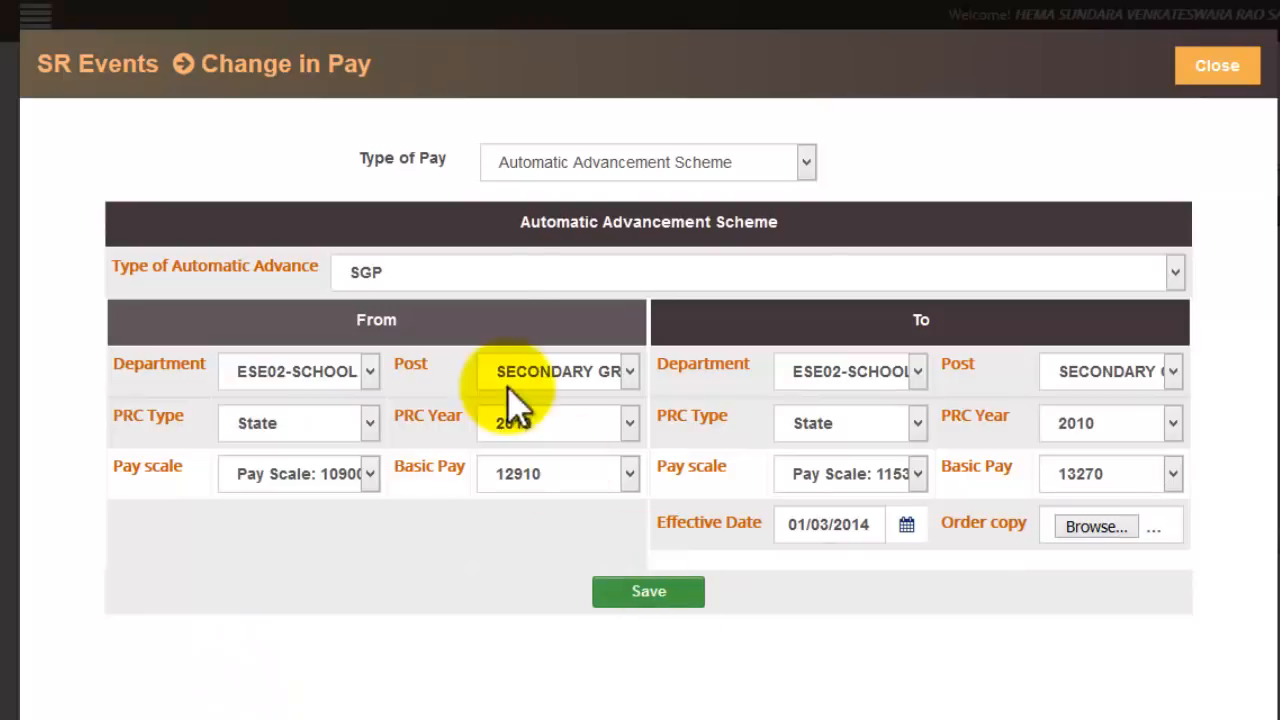
left_click(460, 290)
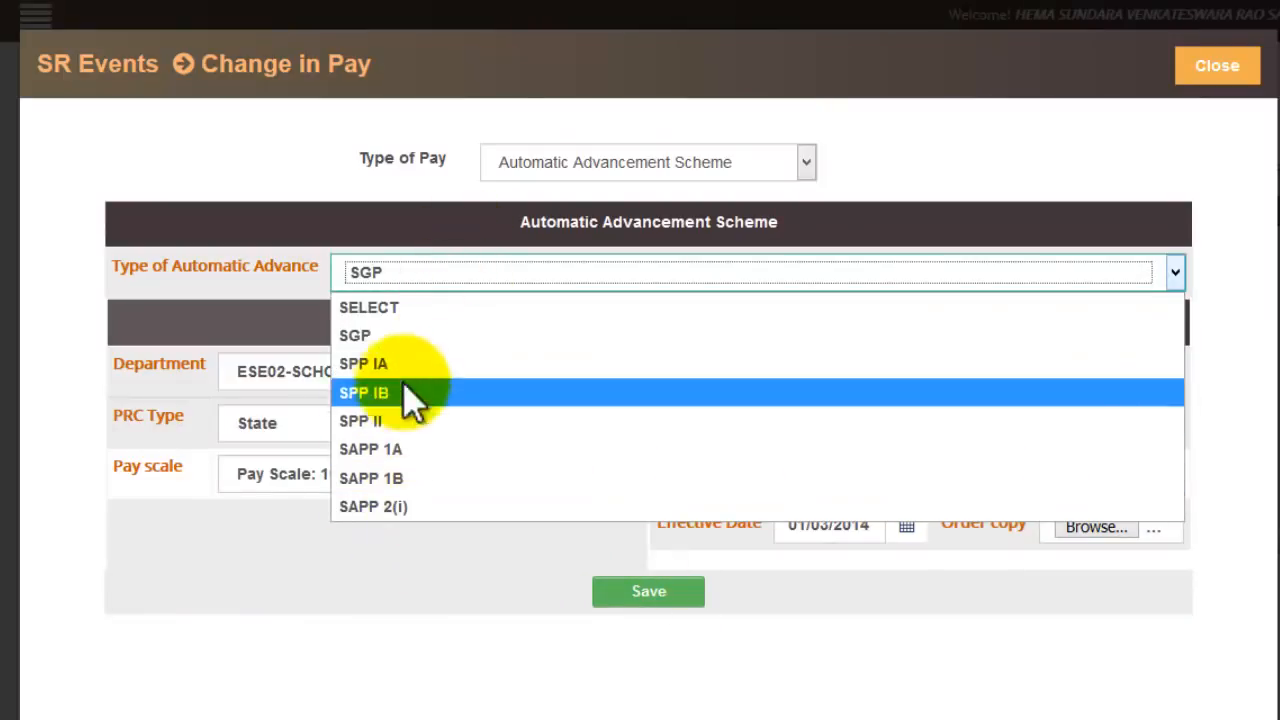
left_click(390, 615)
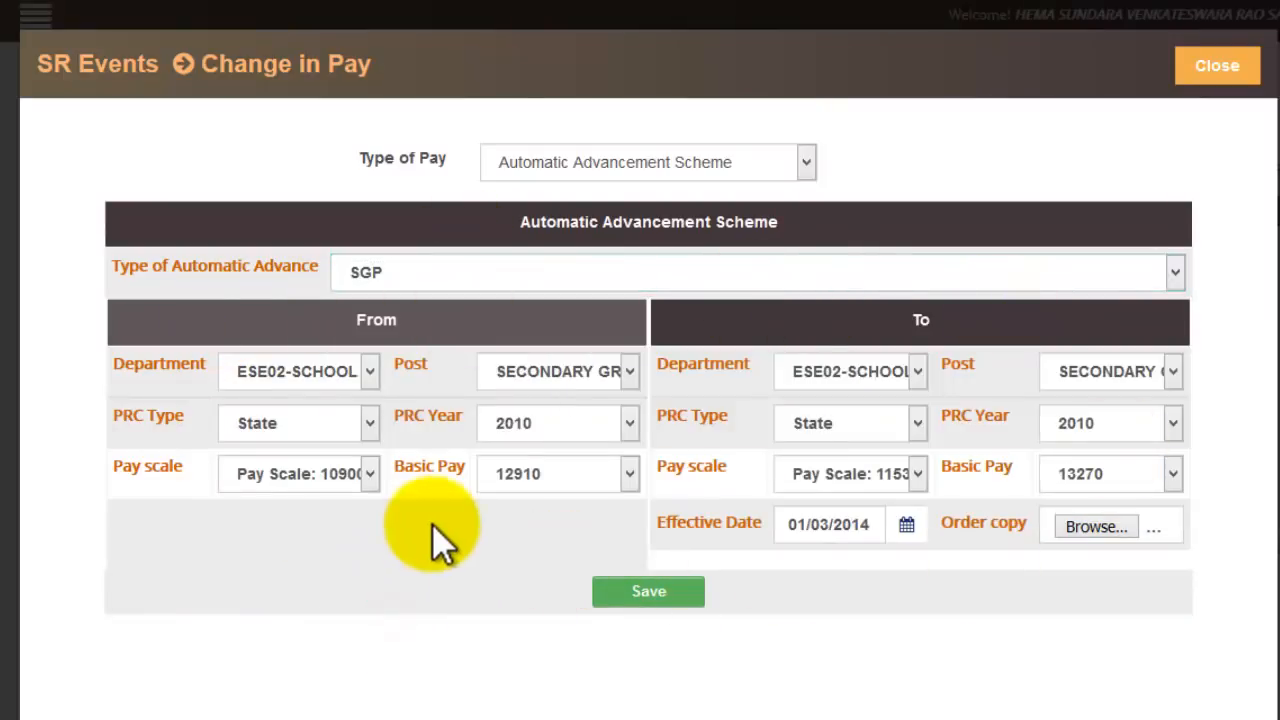
left_click(690, 598)
left_click(676, 343)
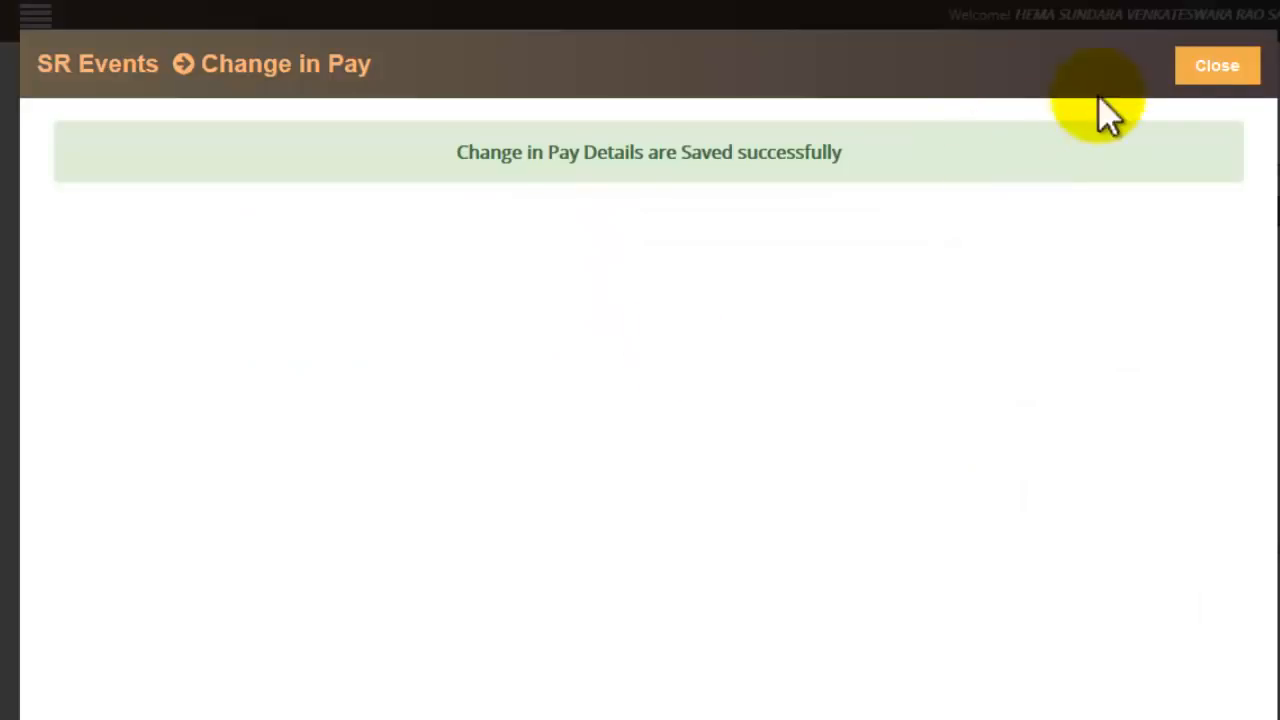
Close the Change in Pay form and reopen the saved 01/03/2014 Automatic Advancement Scheme event to review it
left_click(1222, 80)
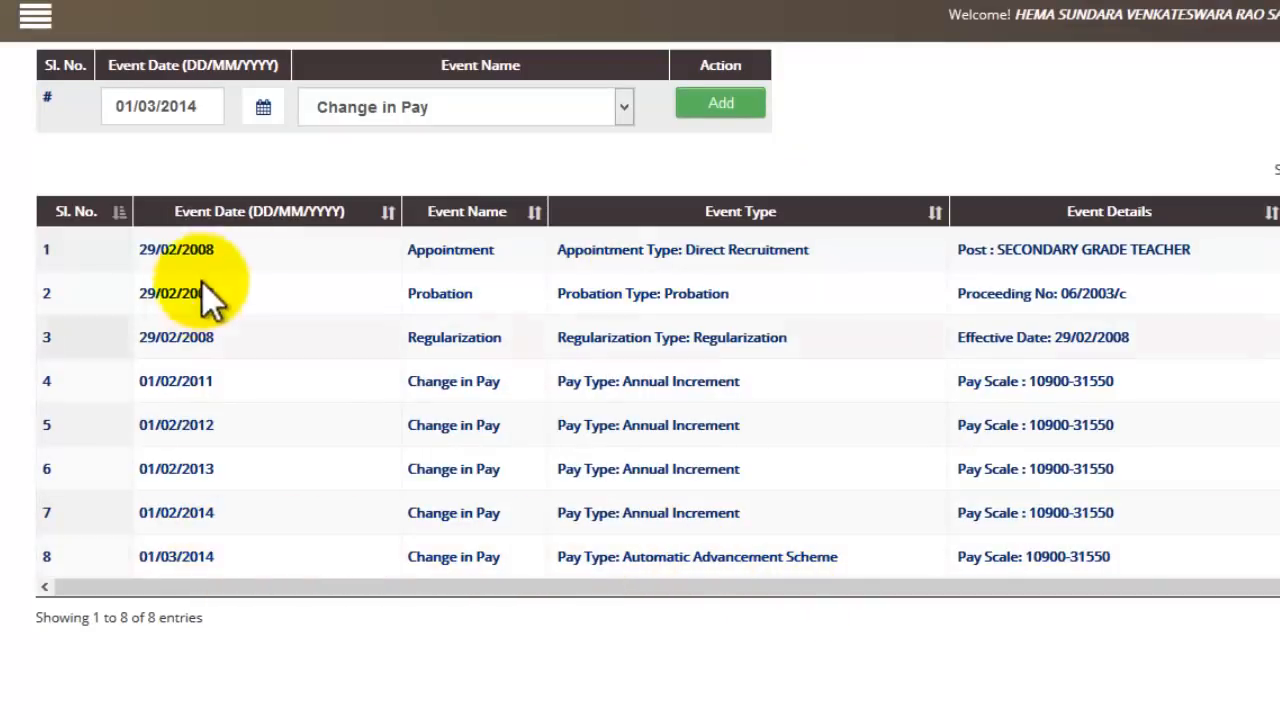
scroll(1211, 551, "right", 5)
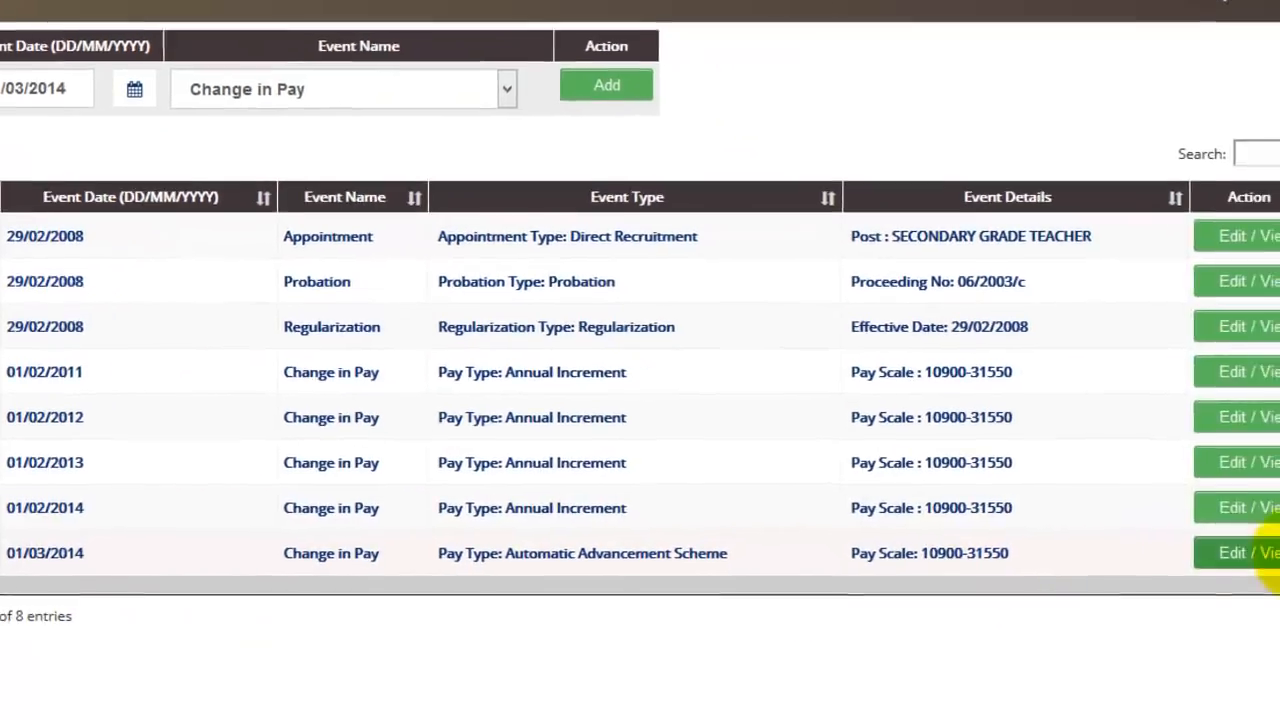
left_click(1131, 548)
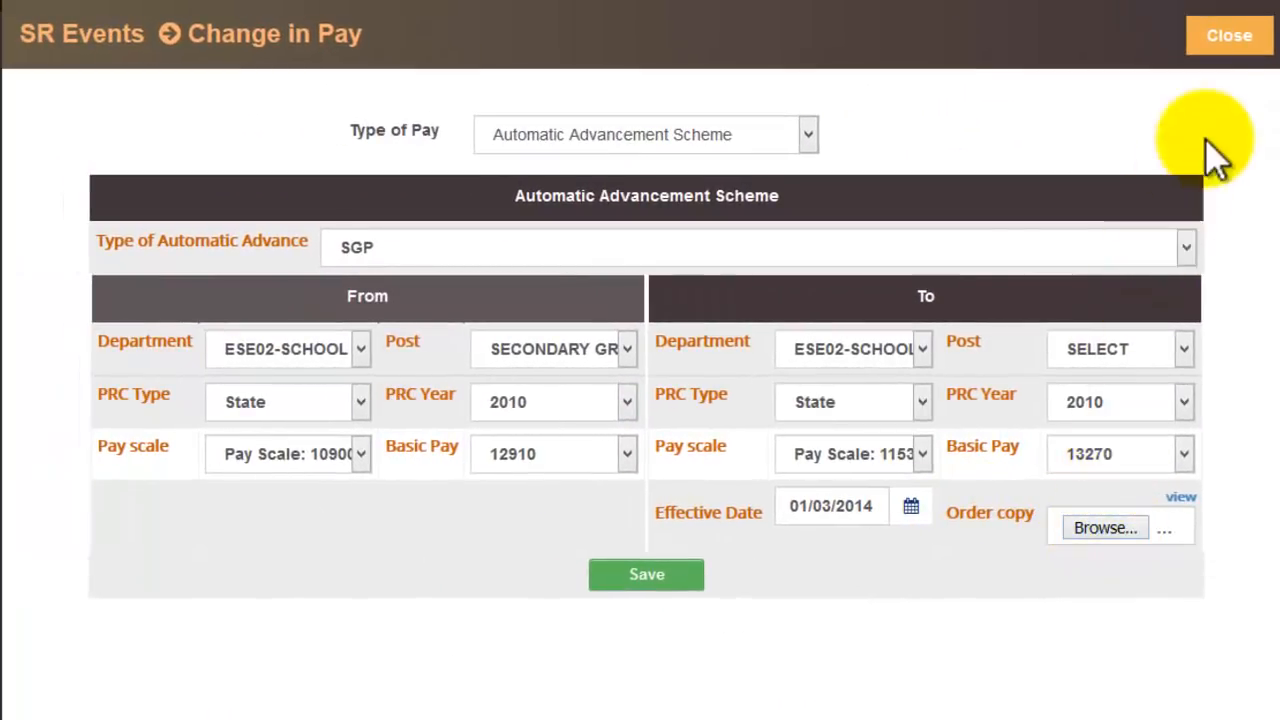
Close the saved advancement event and add another Change in Pay event dated 01/03/2014
left_click(1256, 40)
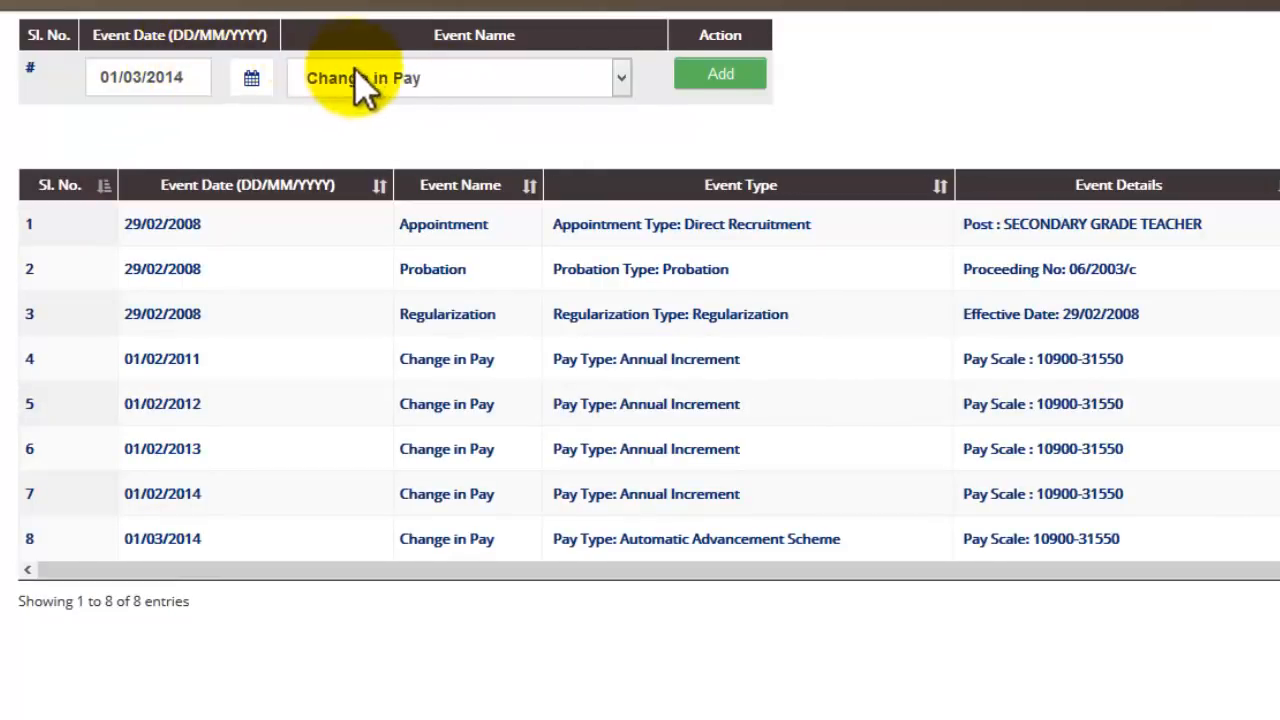
left_click(197, 77)
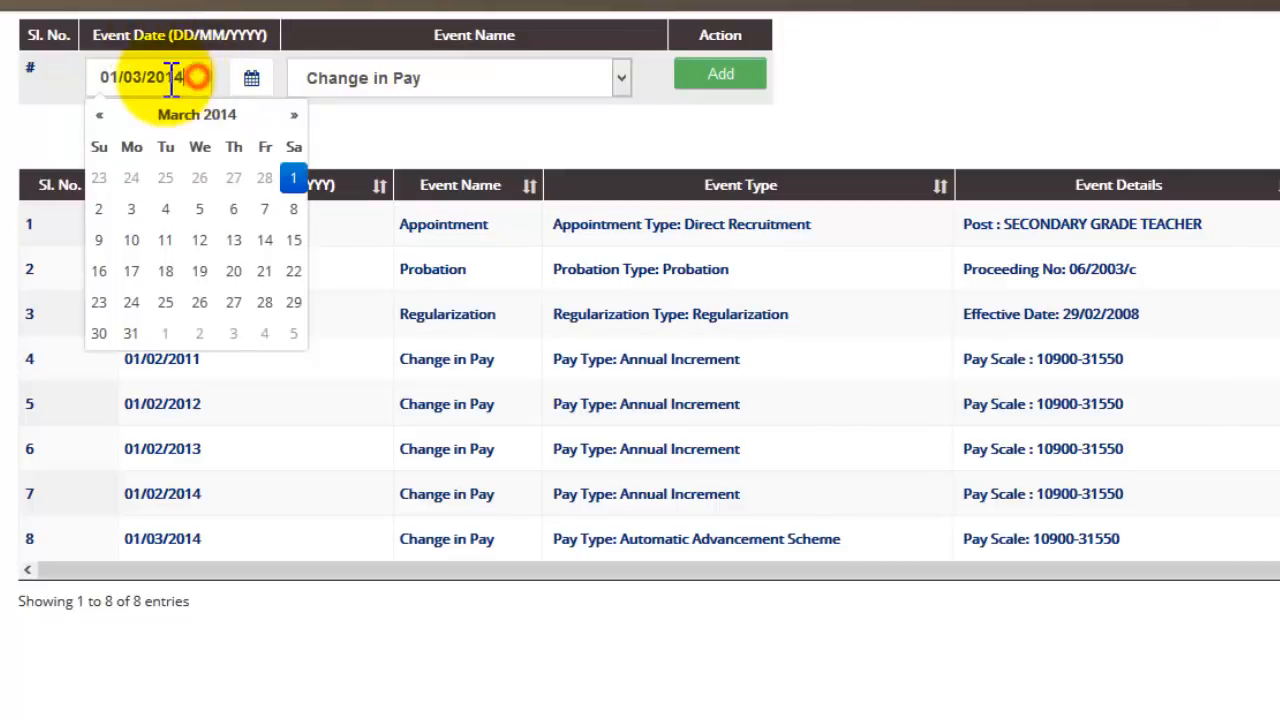
left_click_drag(172, 80, 171, 34)
left_click(178, 34)
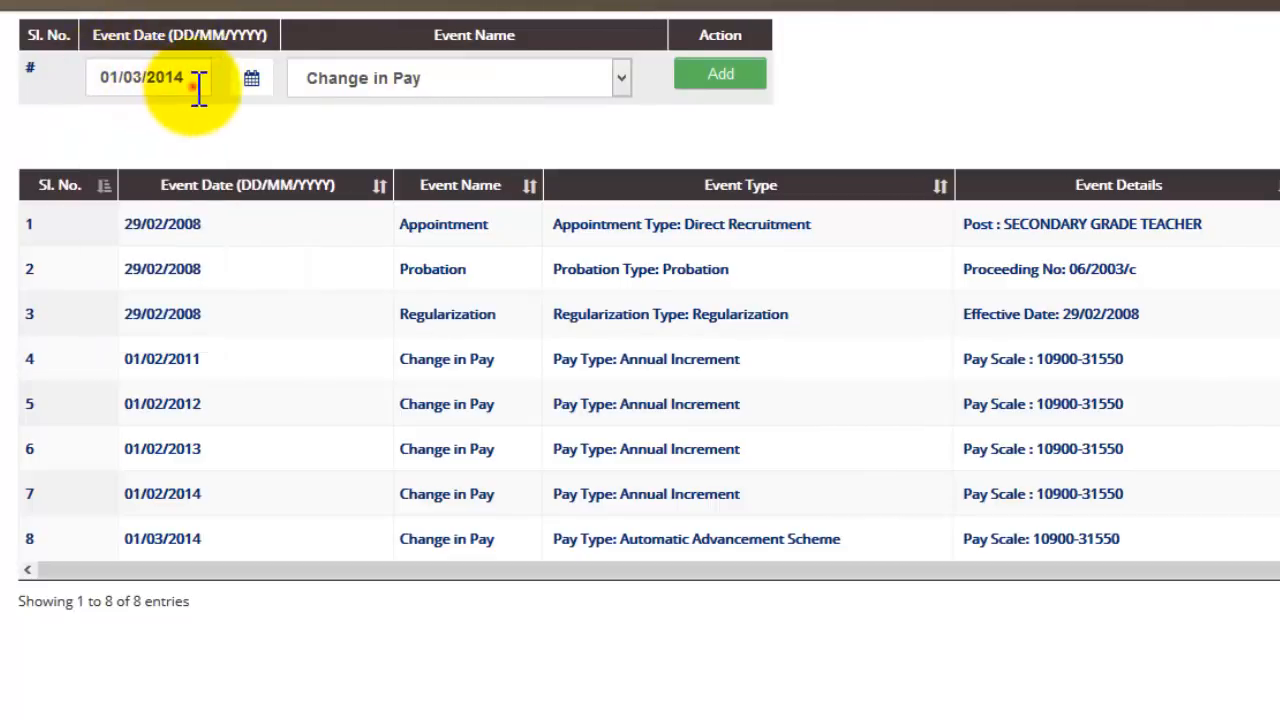
left_click_drag(200, 82, 91, 80)
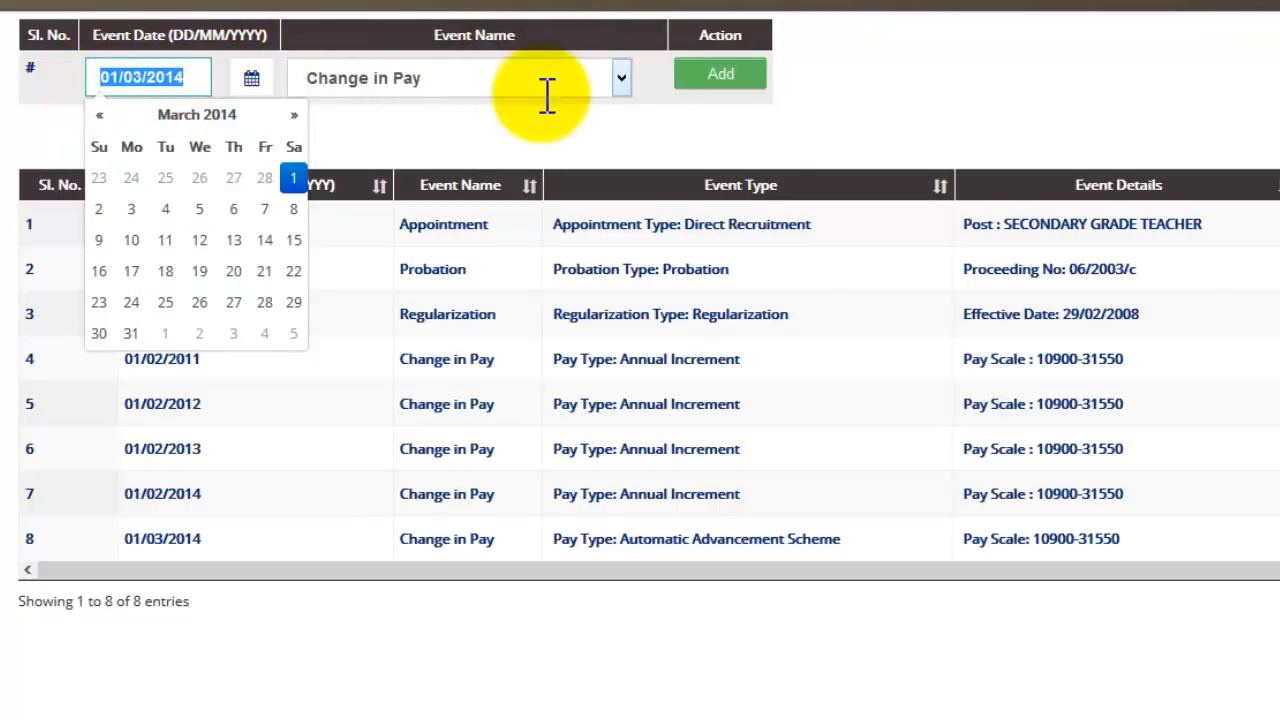
left_click(720, 80)
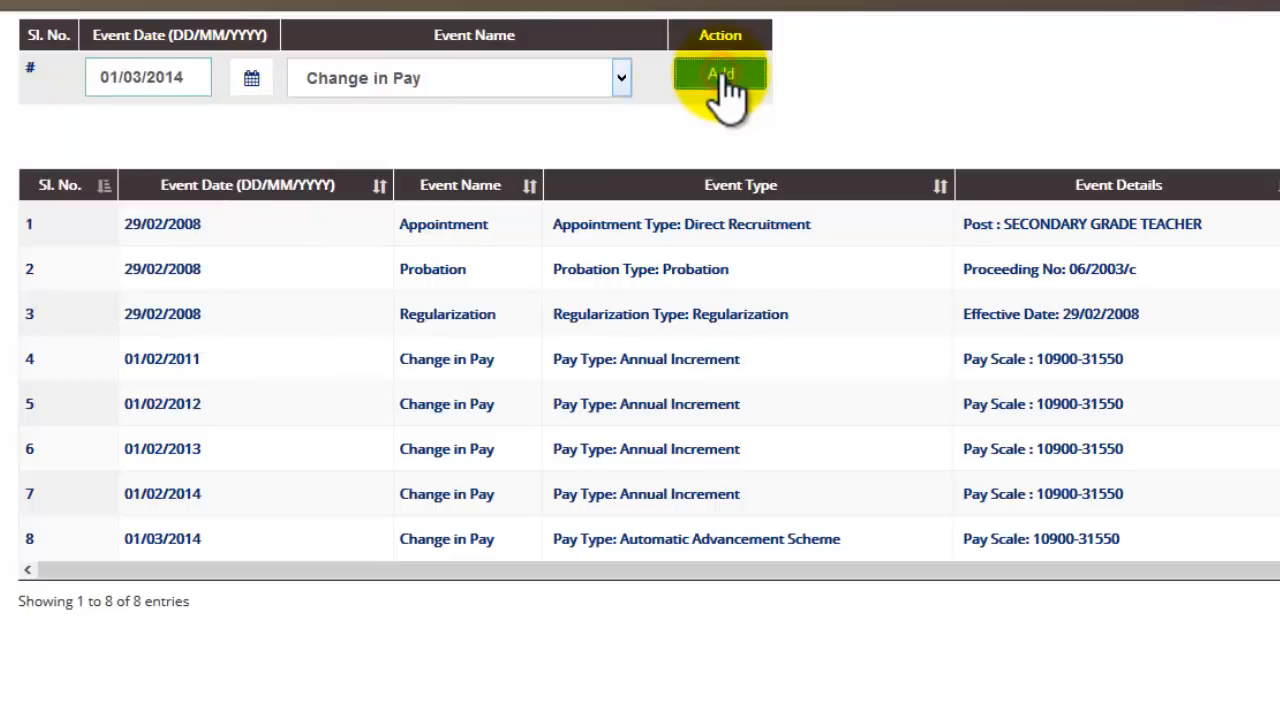
Choose Step Up as the type of pay for the new event
left_click(584, 138)
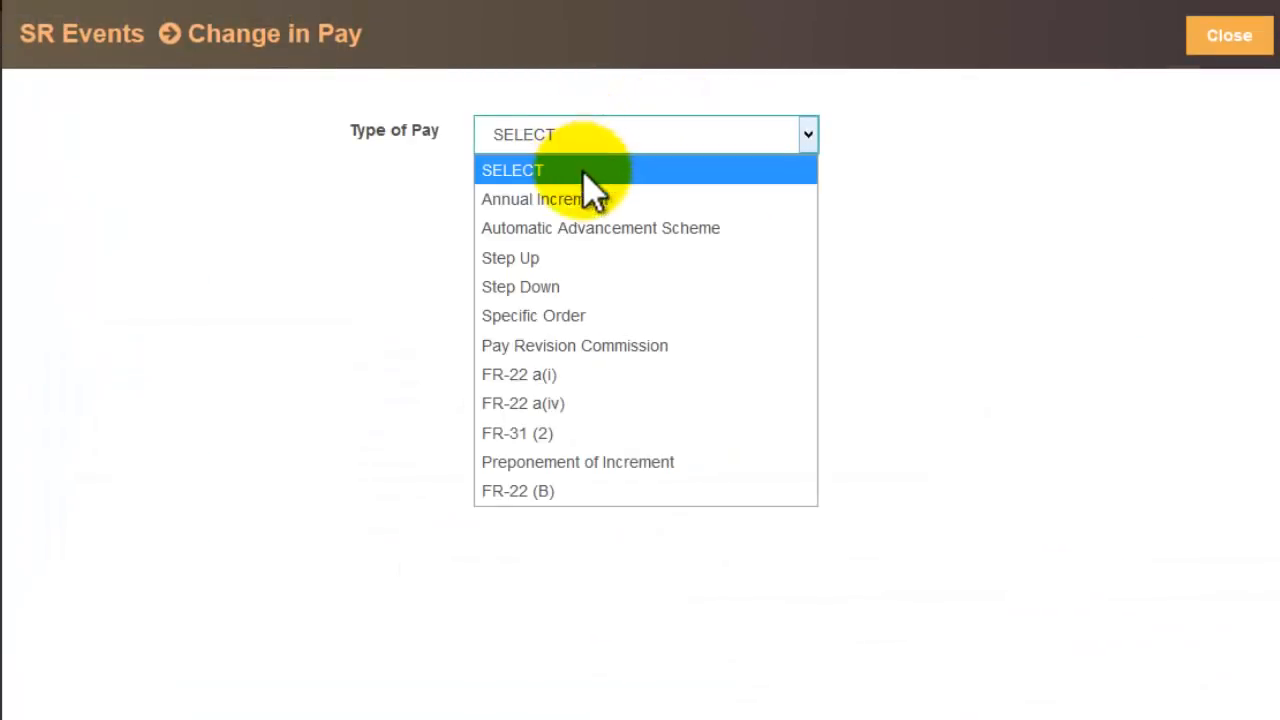
left_click(678, 272)
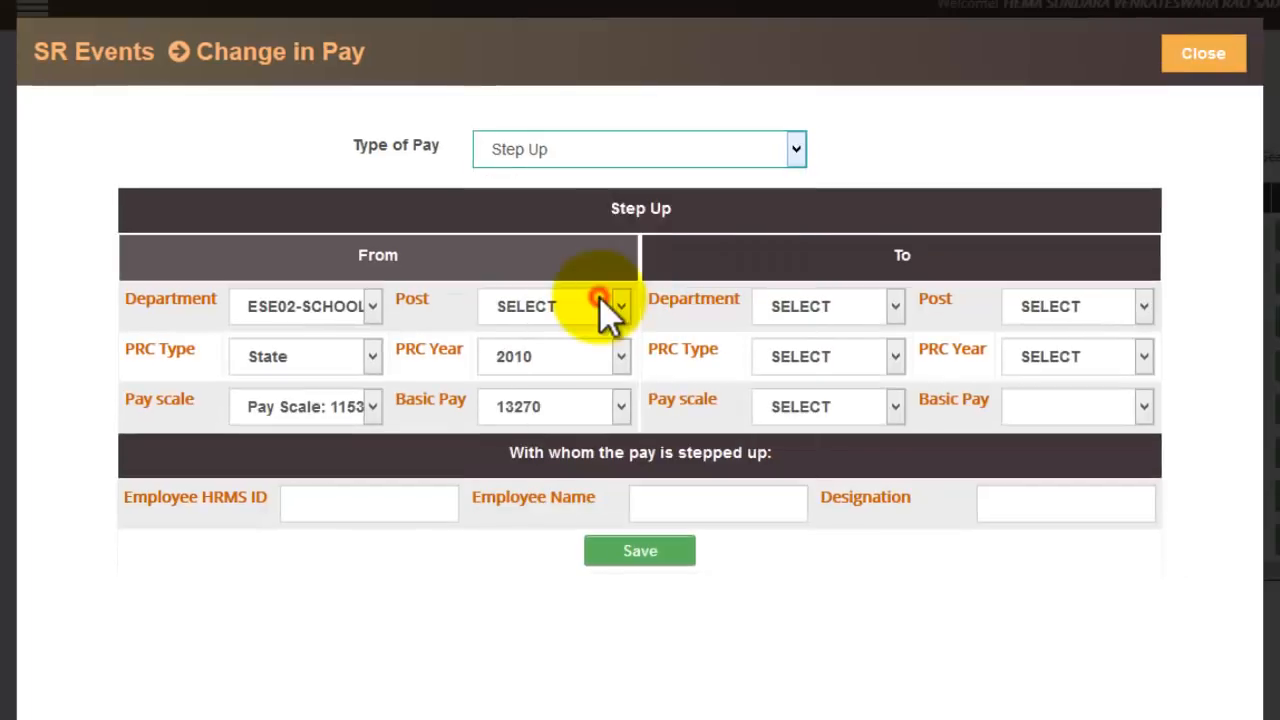
left_click(599, 297)
left_click(622, 160)
left_click(606, 270)
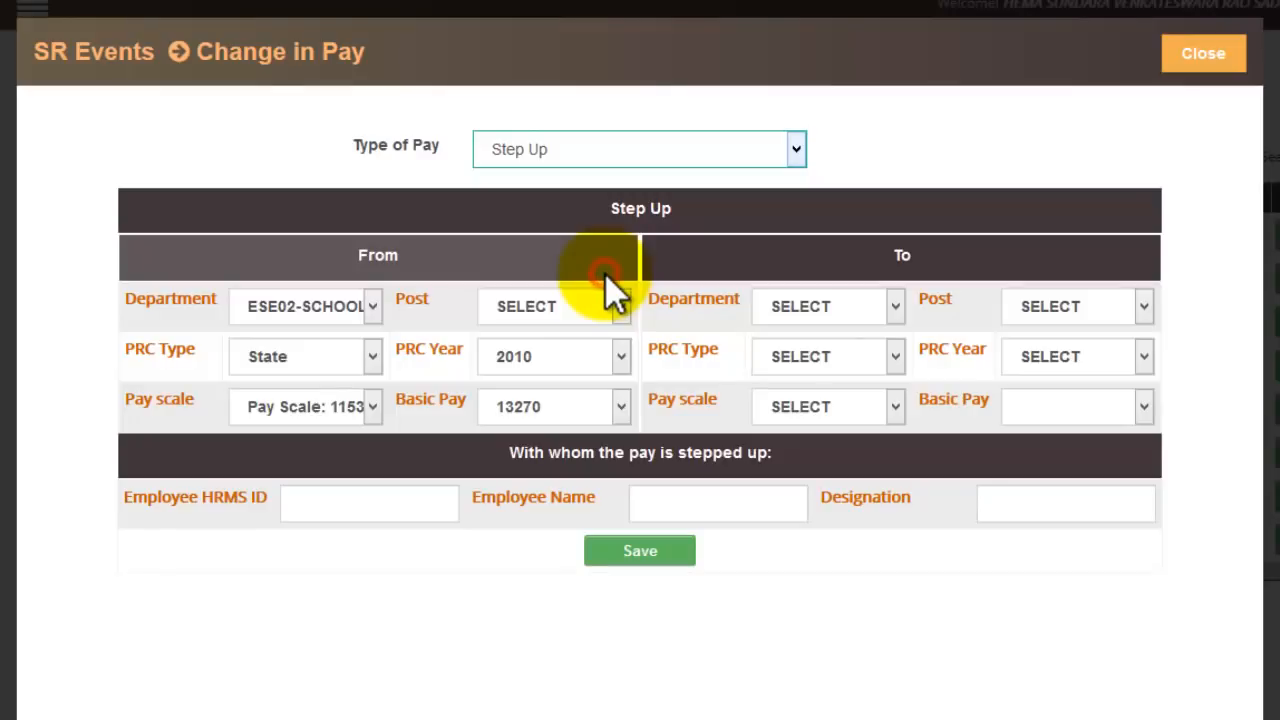
left_click(540, 158)
left_click(538, 267)
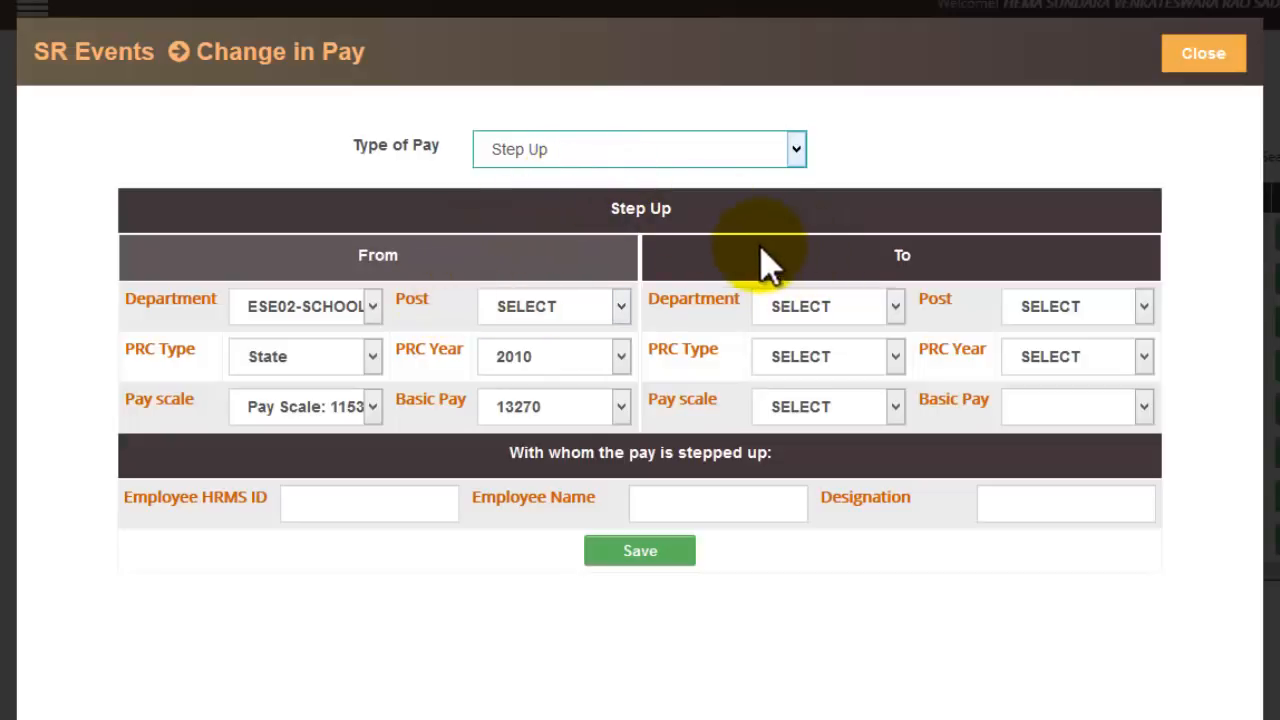
Keep the ESE02-SCHOOL department on the From side and set its post to Secondary Grade Teacher
double_click(376, 254)
left_click(374, 318)
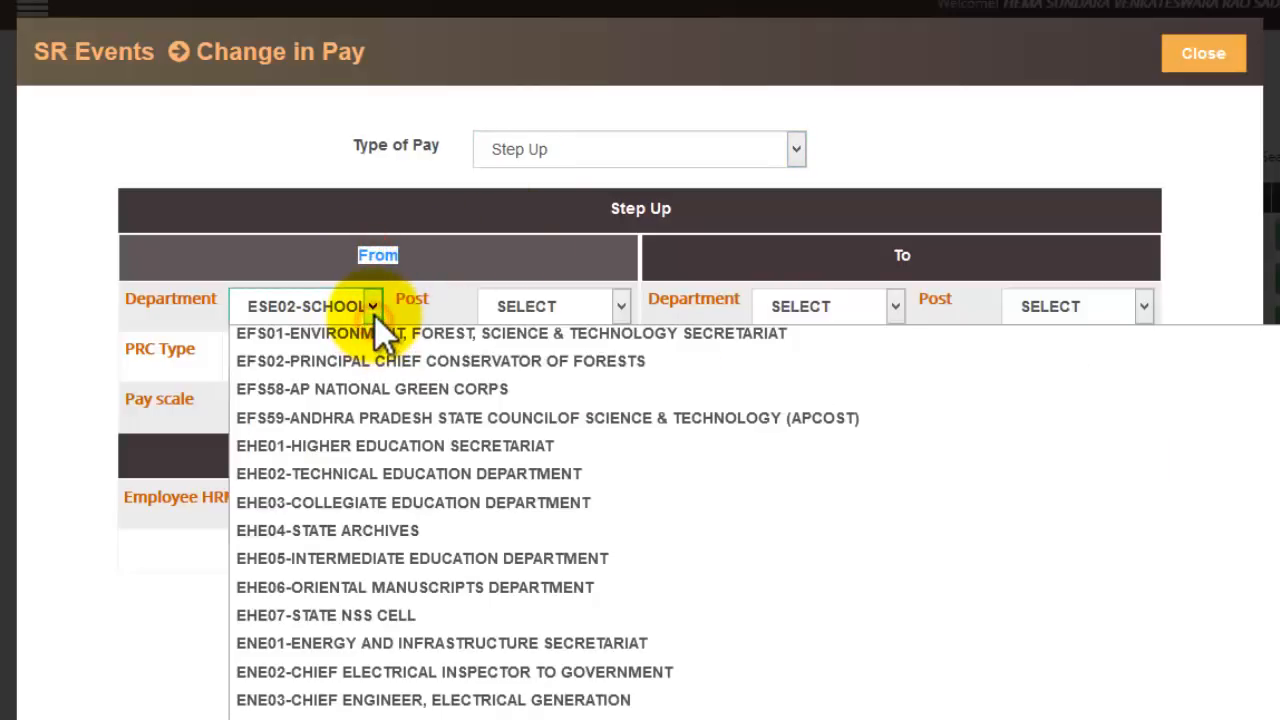
left_click(374, 315)
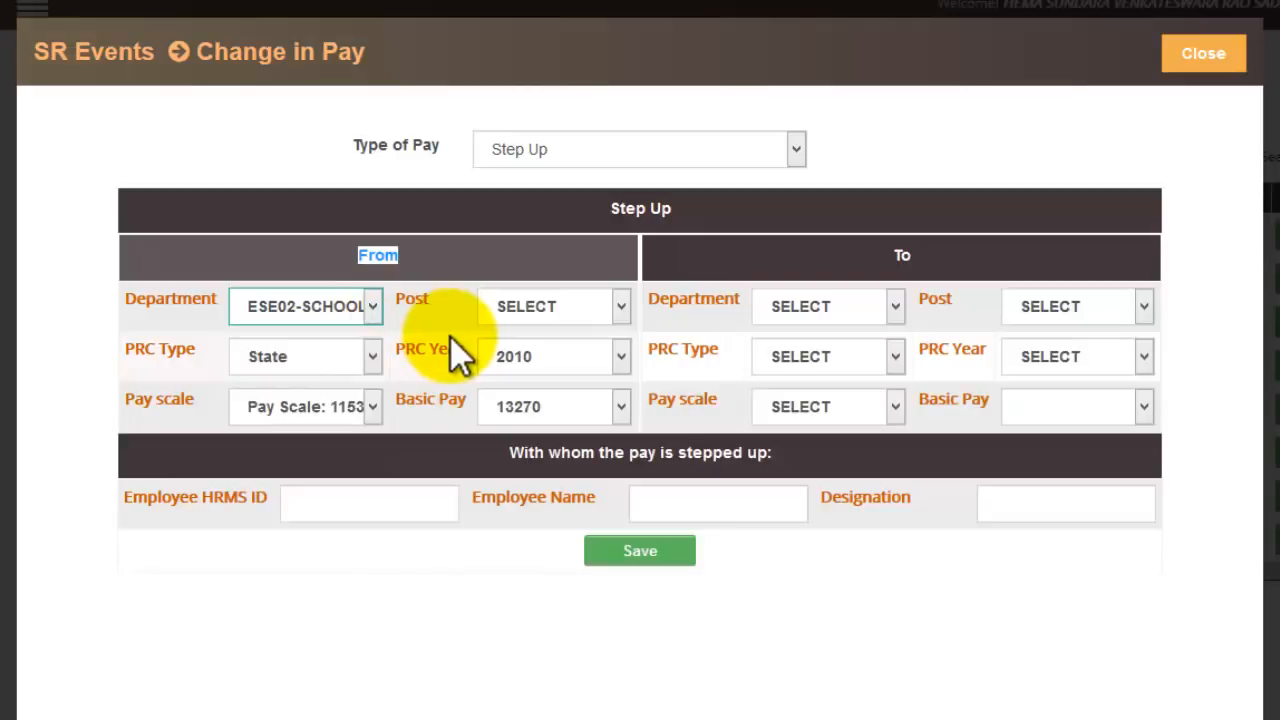
left_click(527, 304)
type("sc")
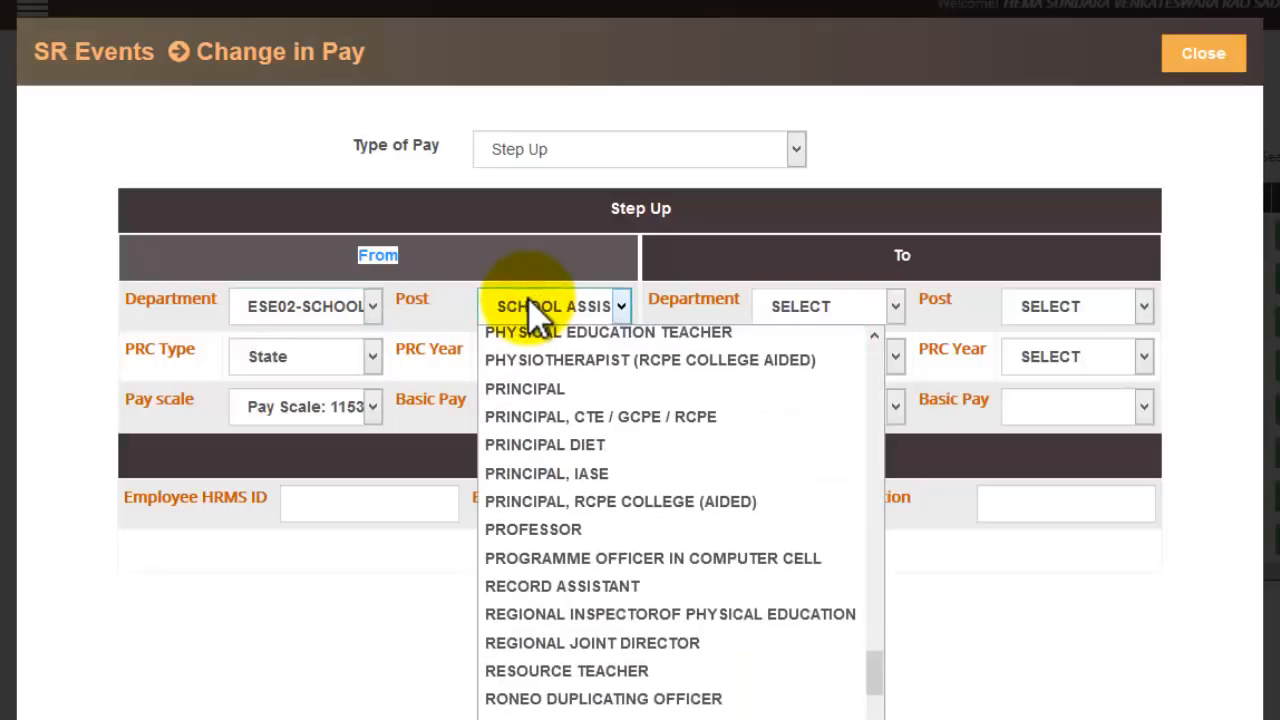
key("Down")
key("Down")
key("Down")
key("Down")
key("Down")
key("Return")
Review the From side's PRC type, PRC year, pay scale and basic pay, keeping State as the PRC type
left_click(305, 356)
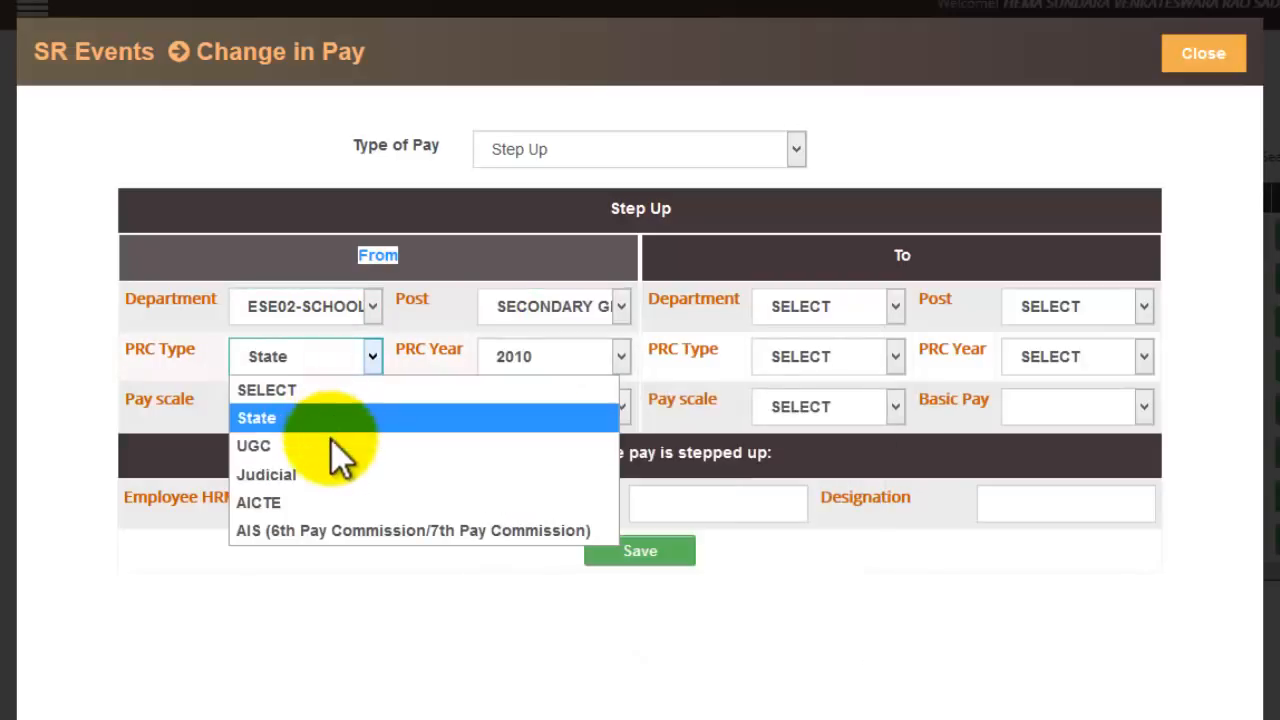
left_click(333, 420)
left_click(587, 357)
left_click(587, 357)
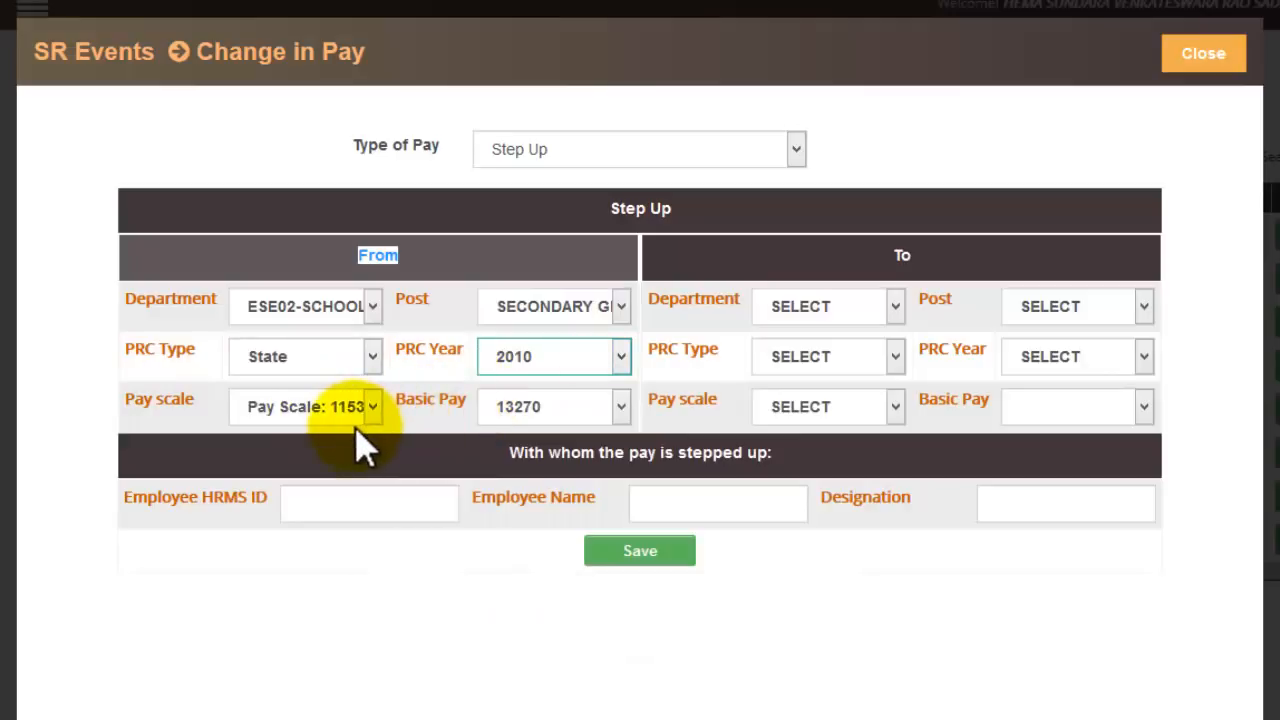
left_click(343, 364)
left_click(343, 364)
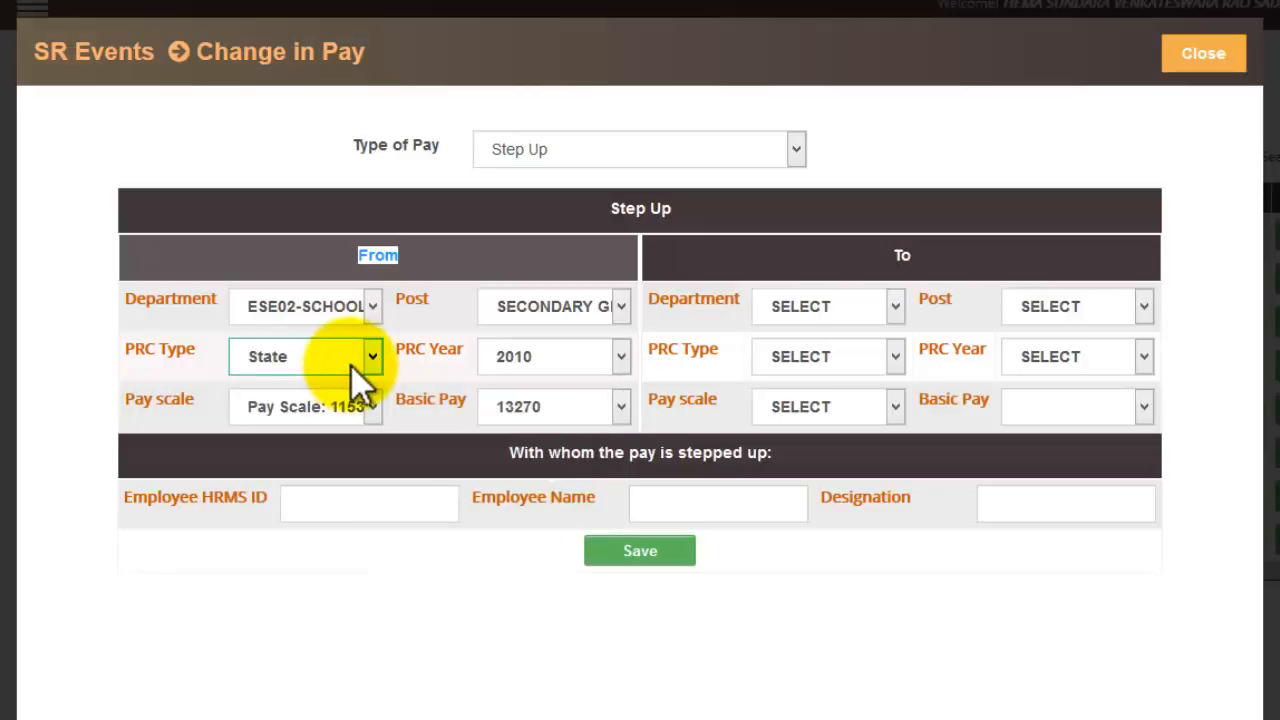
left_click(386, 404)
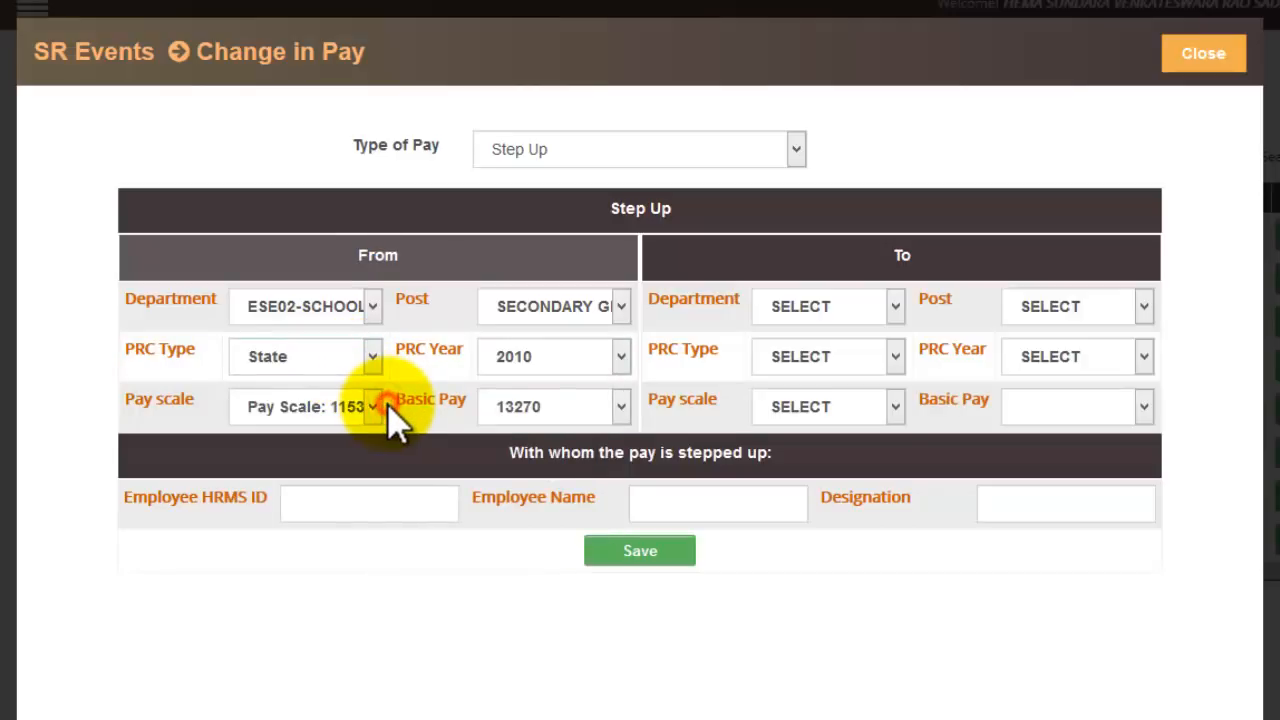
left_click(380, 404)
left_click(569, 414)
left_click(569, 420)
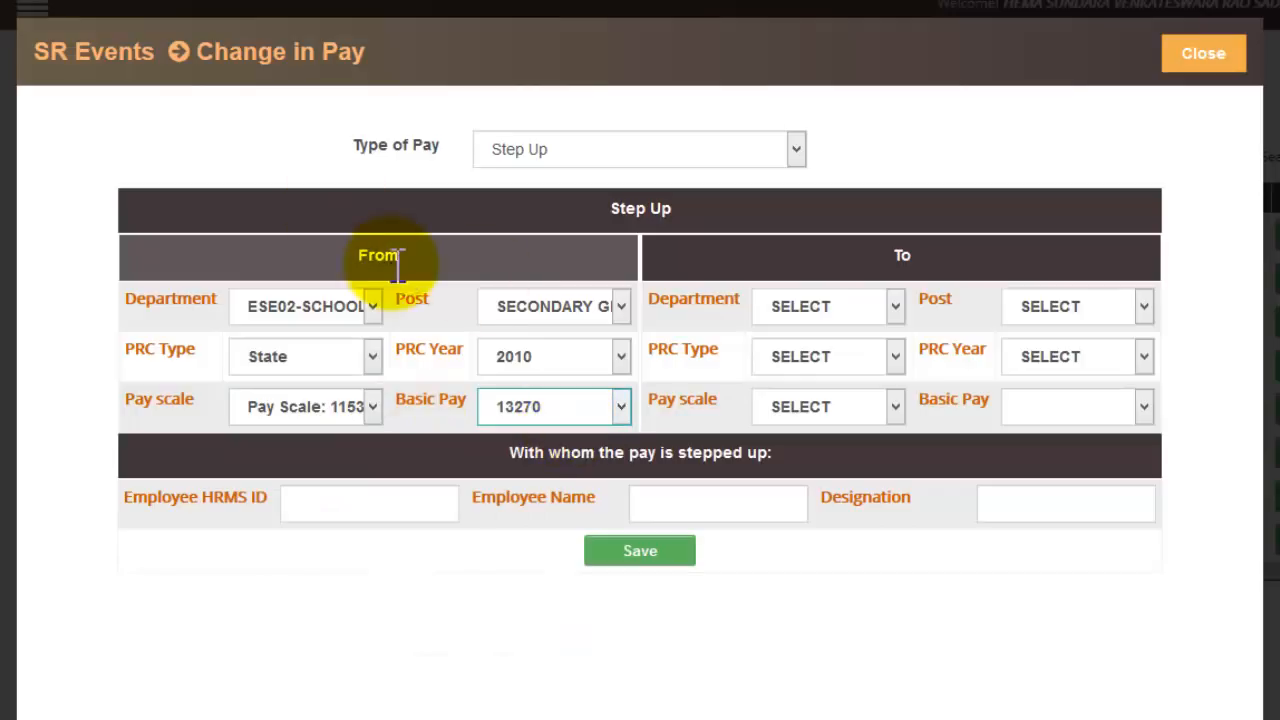
left_click_drag(361, 255, 490, 432)
left_click(800, 222)
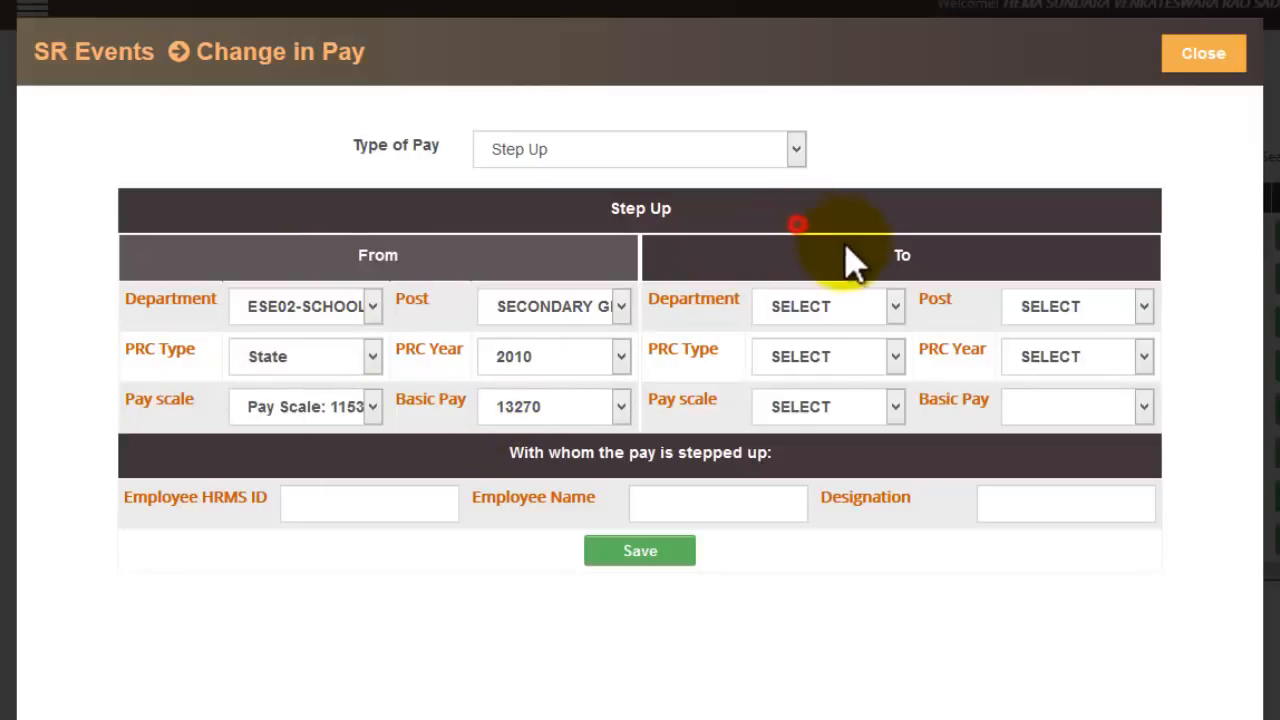
Set the department on the To side of the Step Up form to ESE02-SCHOOL
left_click_drag(875, 253, 920, 262)
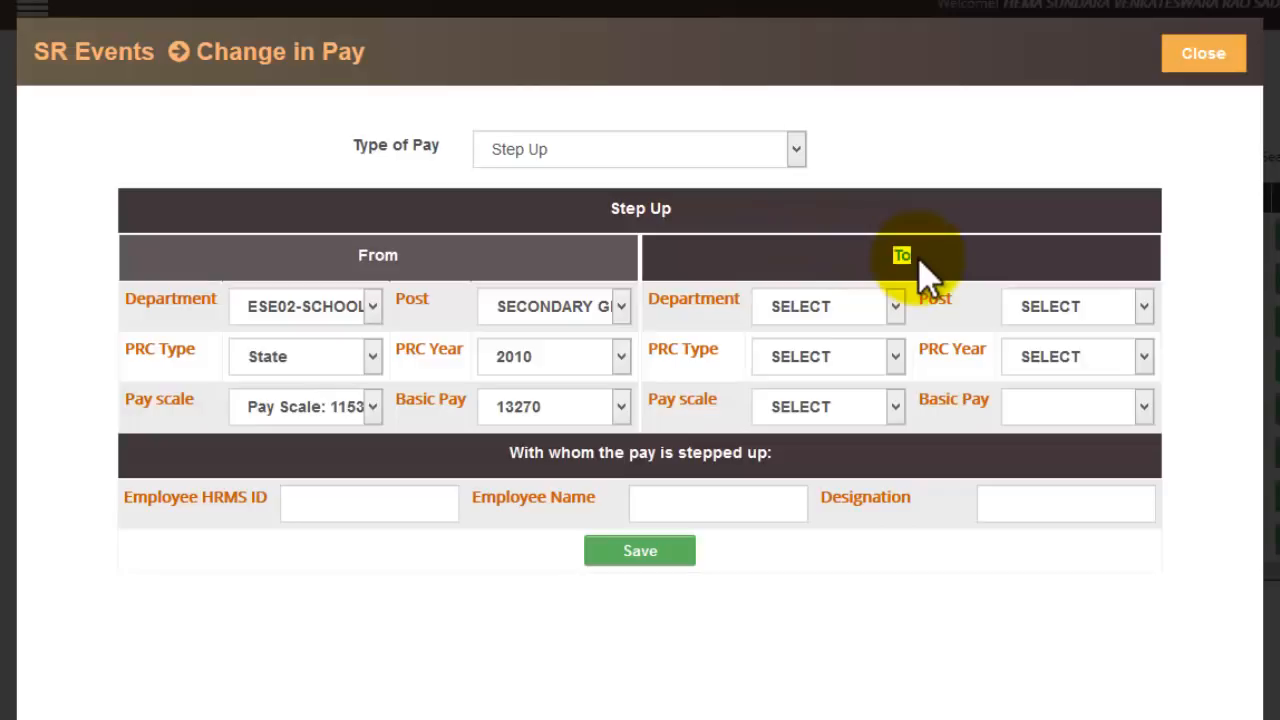
left_click(866, 313)
key("e")
key("e")
key("e")
key("e")
key("e")
key("e")
key("e")
key("e")
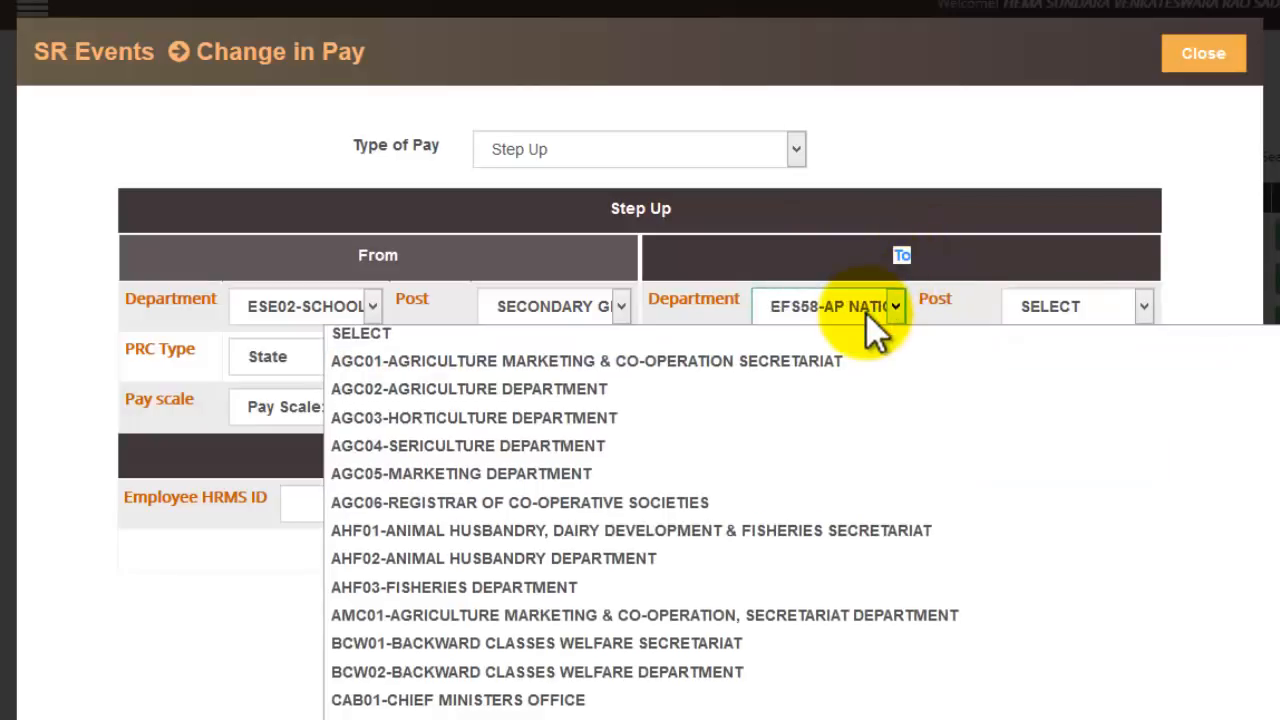
key("e")
key("e")
key("e")
key("e")
key("e")
key("e")
key("e")
key("e")
key("e")
key("e")
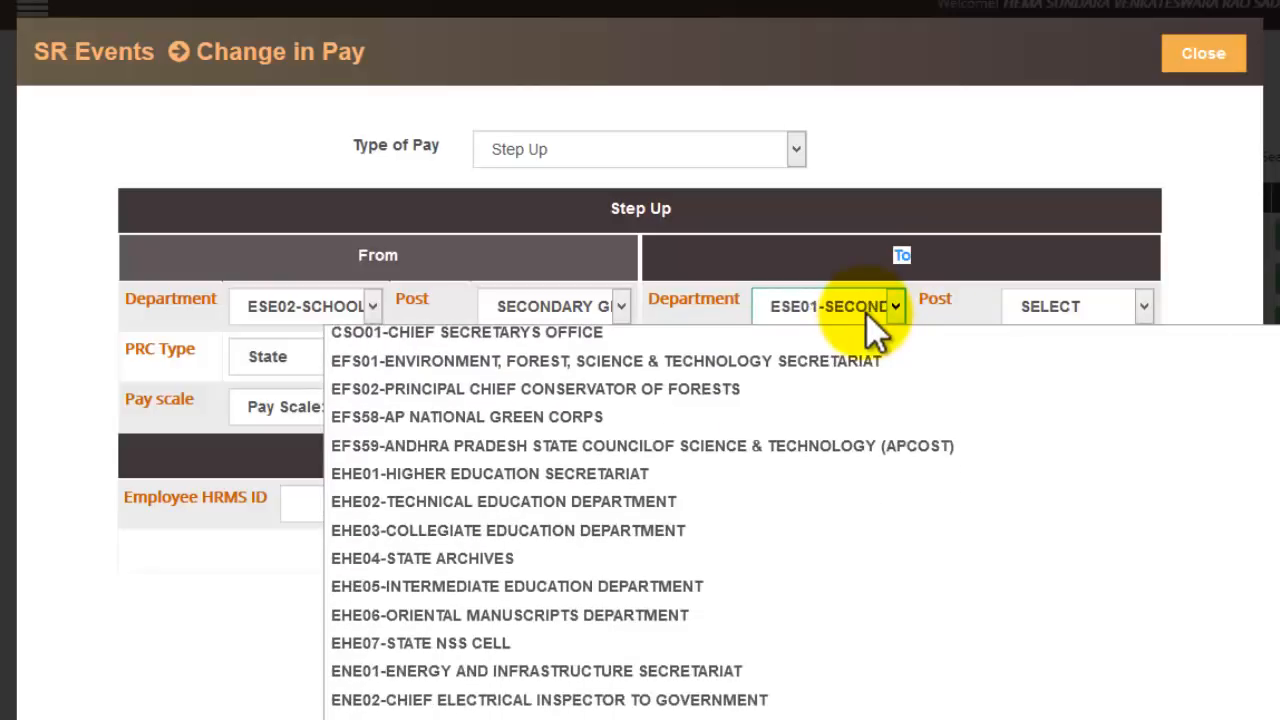
key("Return")
Set the post on the To side to Secondary Grade Teacher
left_click(1068, 304)
key("s")
key("s")
key("s")
key("s")
key("s")
key("s")
key("s")
key("s")
key("s")
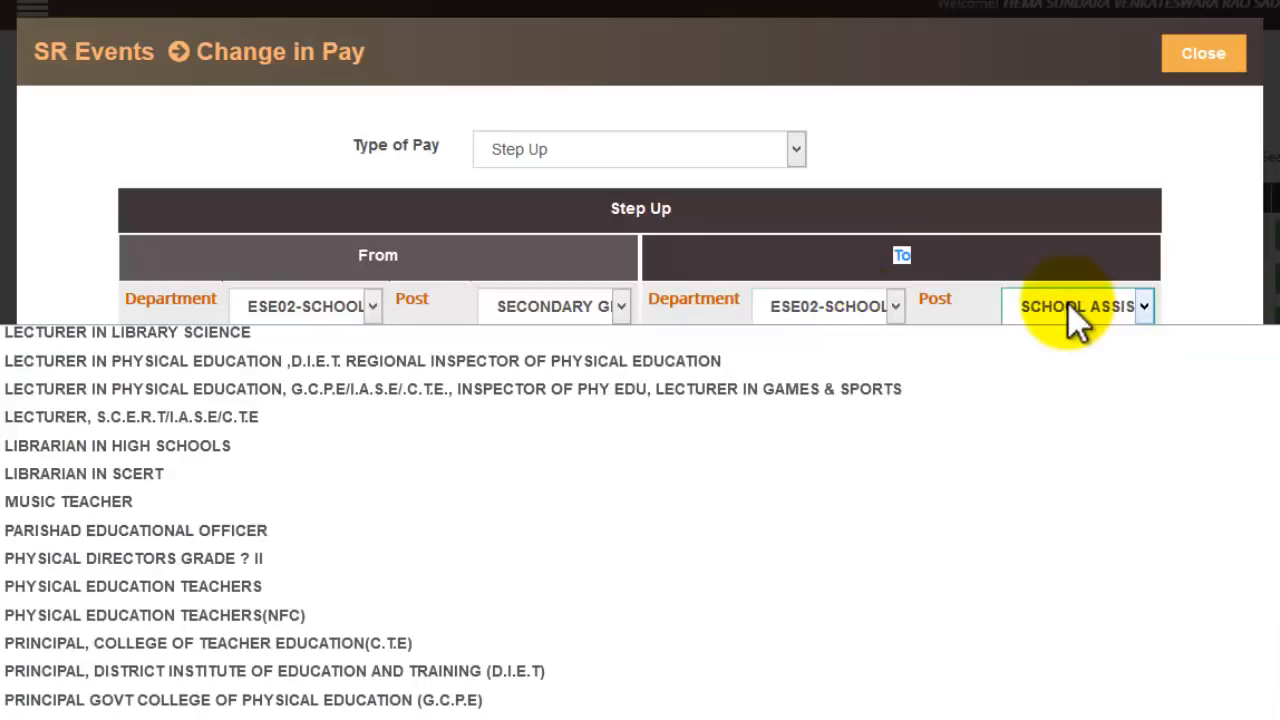
key("s")
key("s")
key("s")
key("s")
key("s")
key("s")
key("s")
key("s")
Set the To side's PRC type to State and its PRC year to 2010
left_click(851, 356)
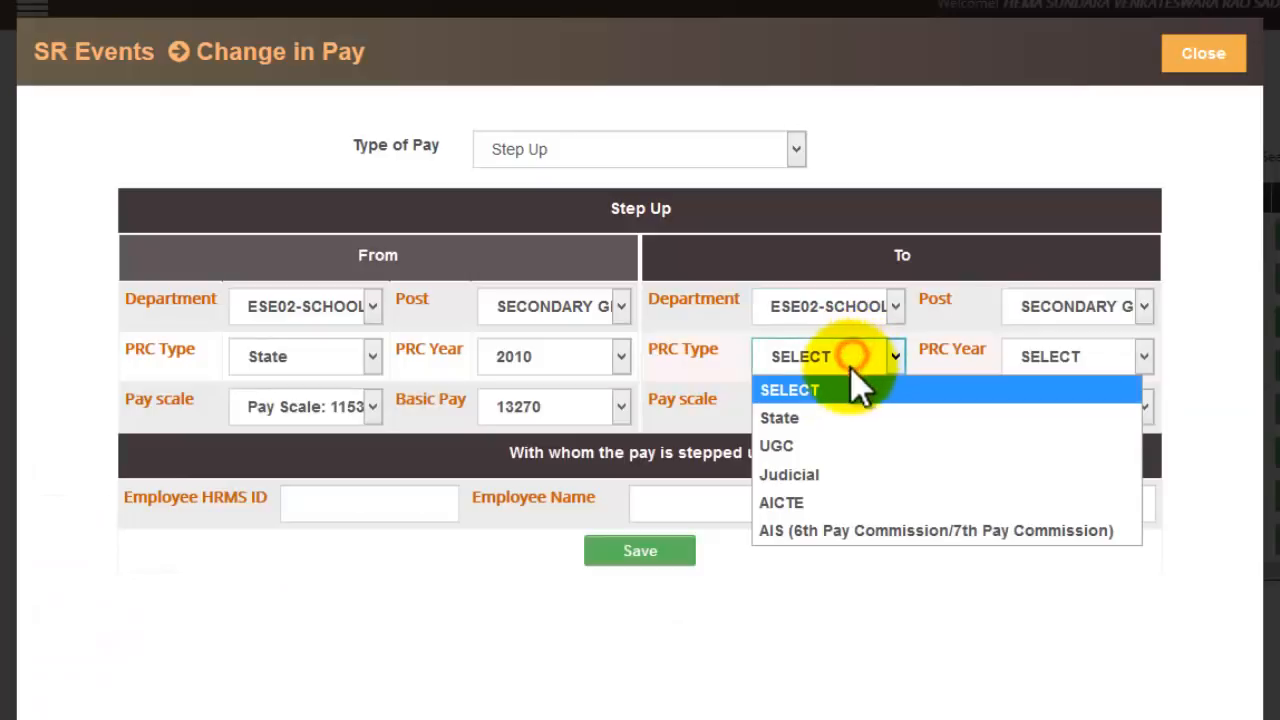
left_click(851, 417)
left_click(1075, 362)
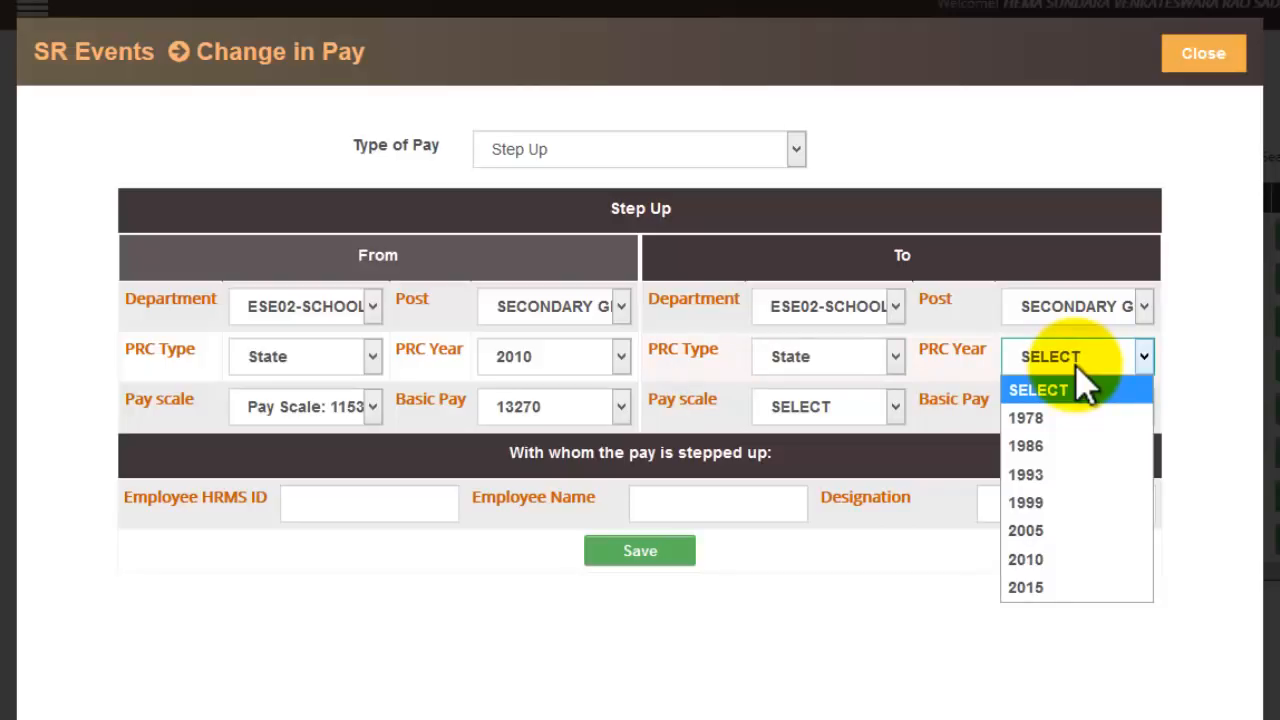
left_click(1088, 556)
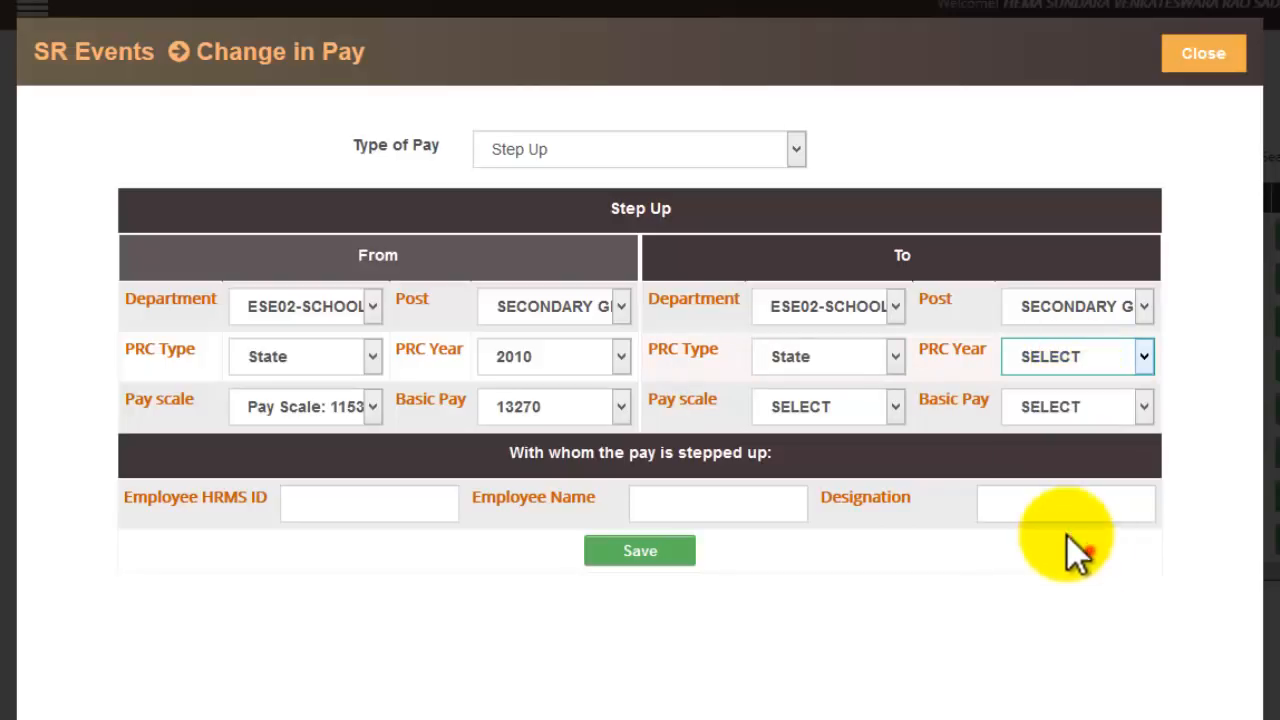
left_click(845, 412)
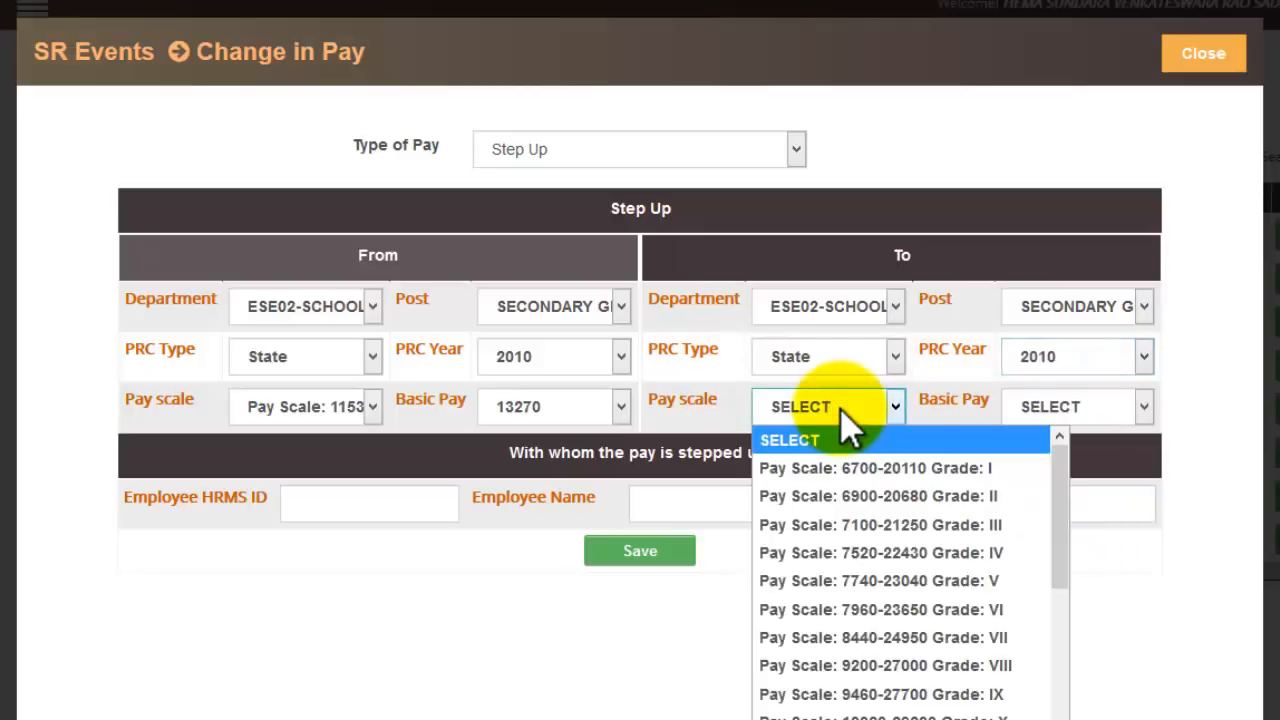
scroll(900, 680, "down", 2)
left_click(928, 705)
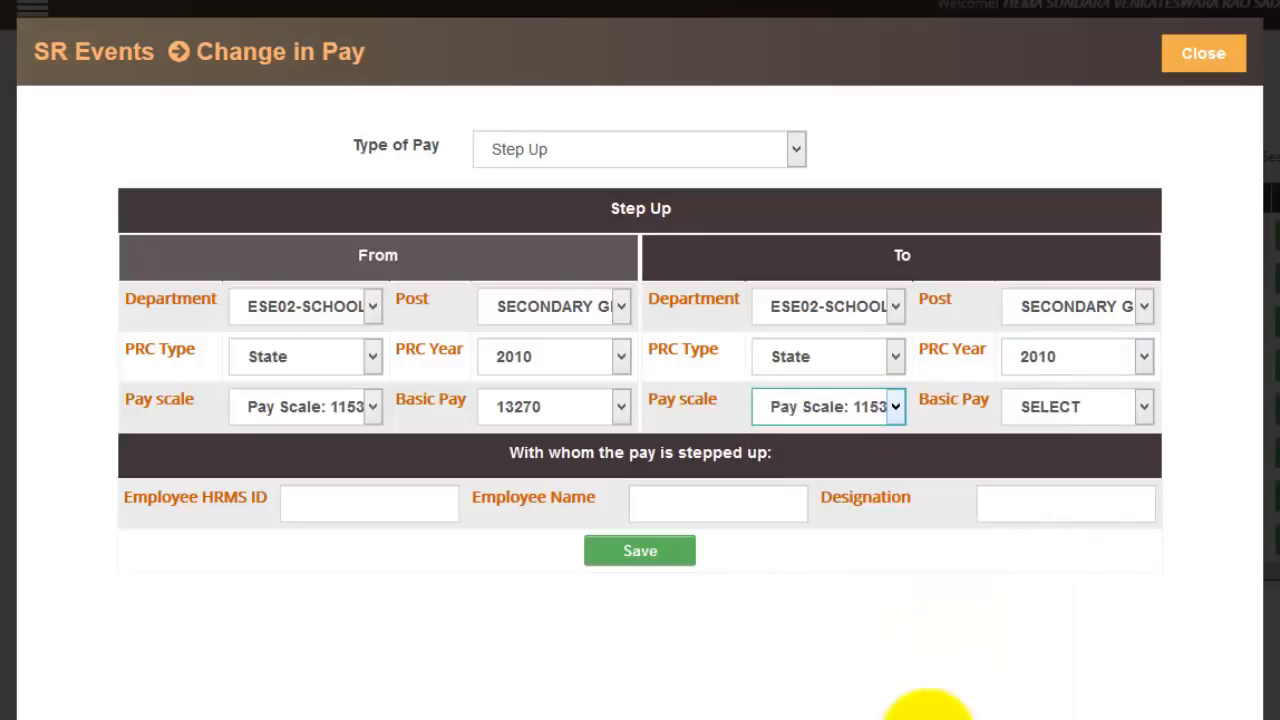
left_click(1103, 394)
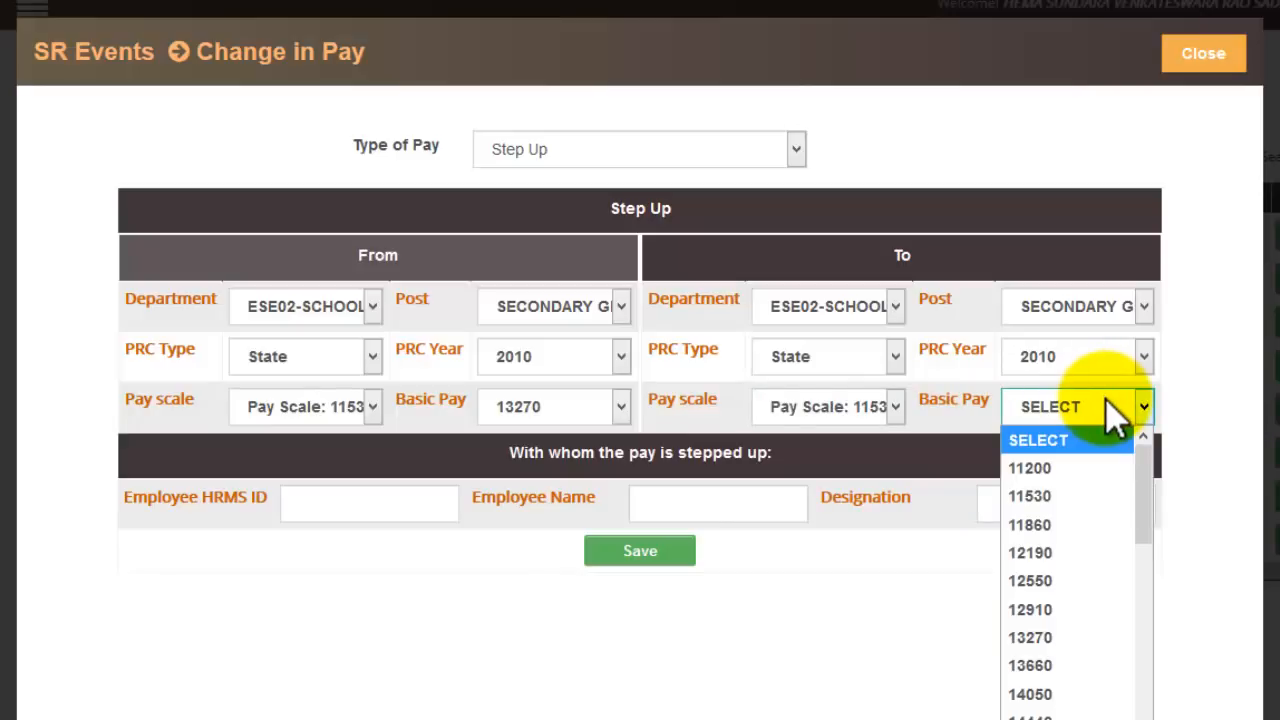
left_click(1105, 400)
left_click(1105, 402)
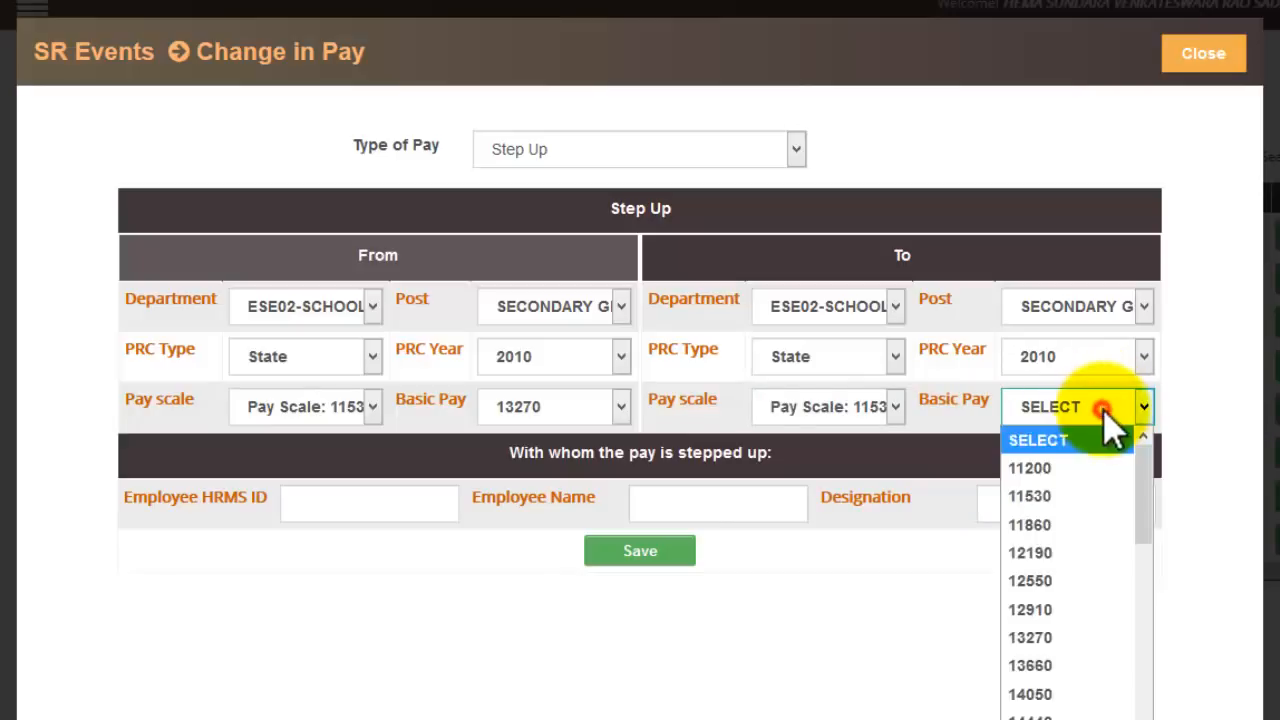
left_click(1120, 694)
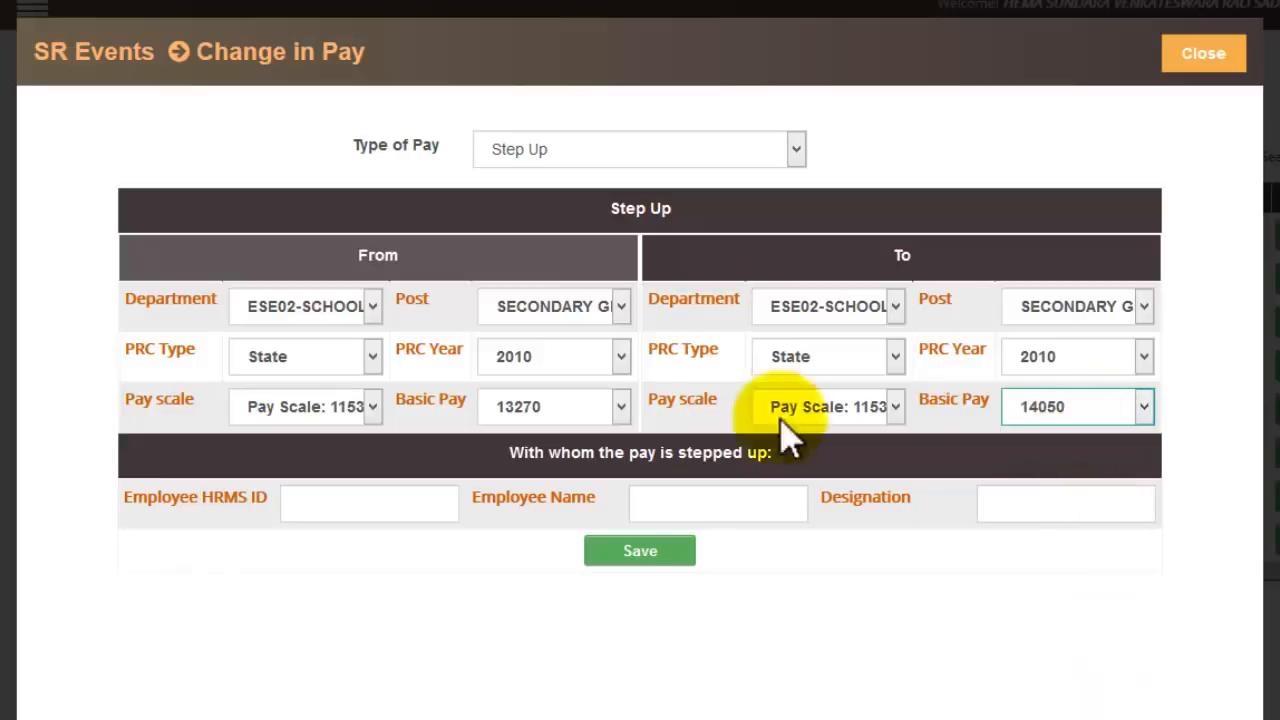
Review the Step Up form's From and To basic pay and the fields identifying the employee with whom the pay is stepped up
left_click(576, 408)
left_click(578, 408)
left_click(1055, 405)
left_click(1055, 405)
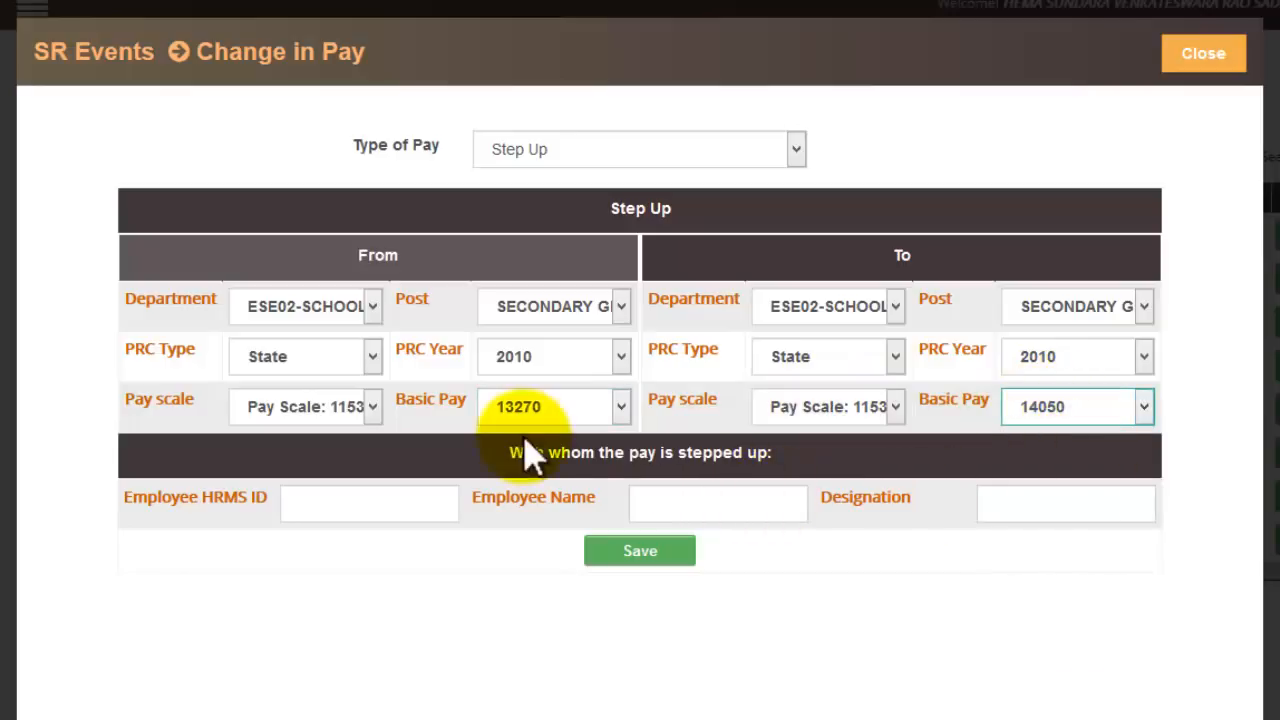
left_click_drag(520, 455, 829, 480)
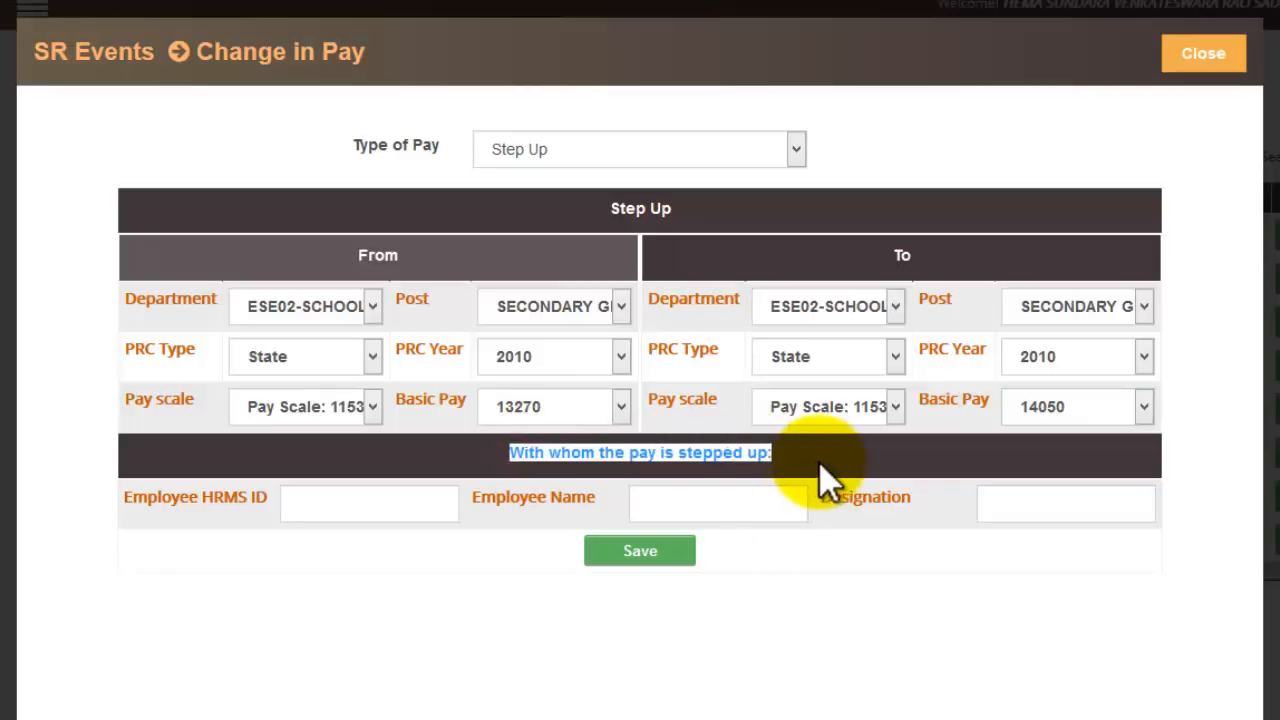
left_click(758, 453)
triple_click(760, 453)
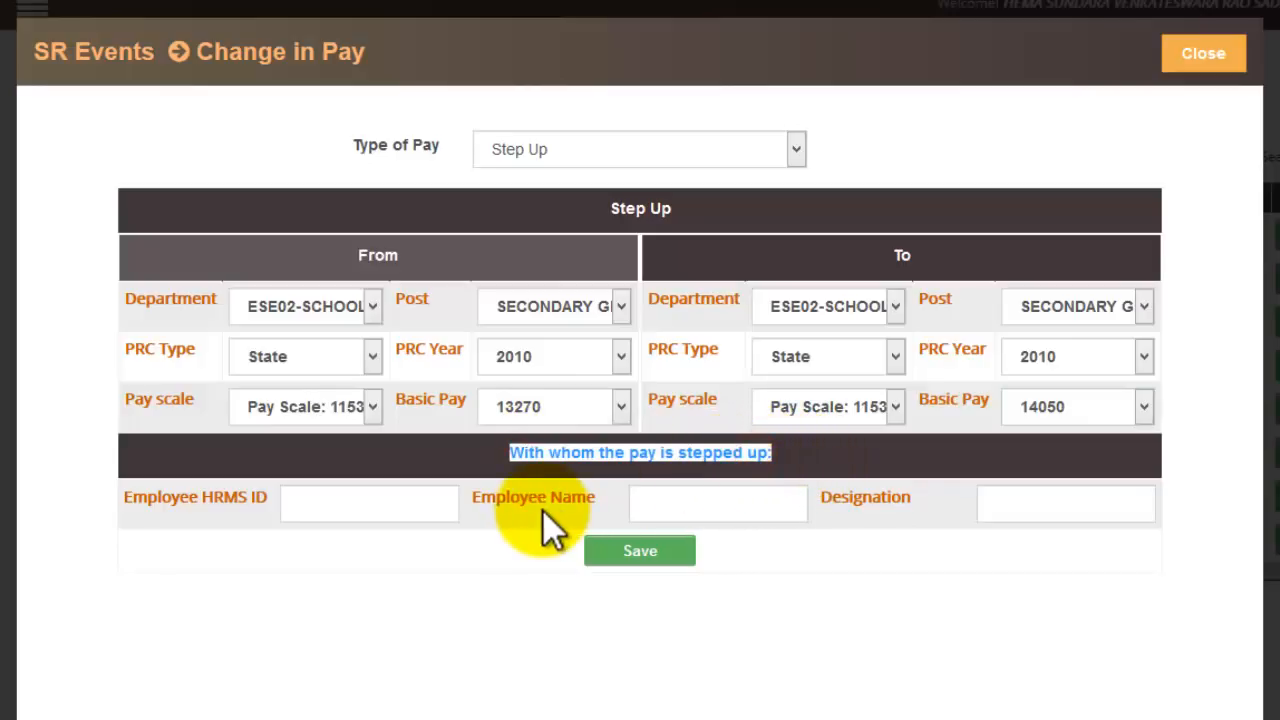
left_click(666, 452)
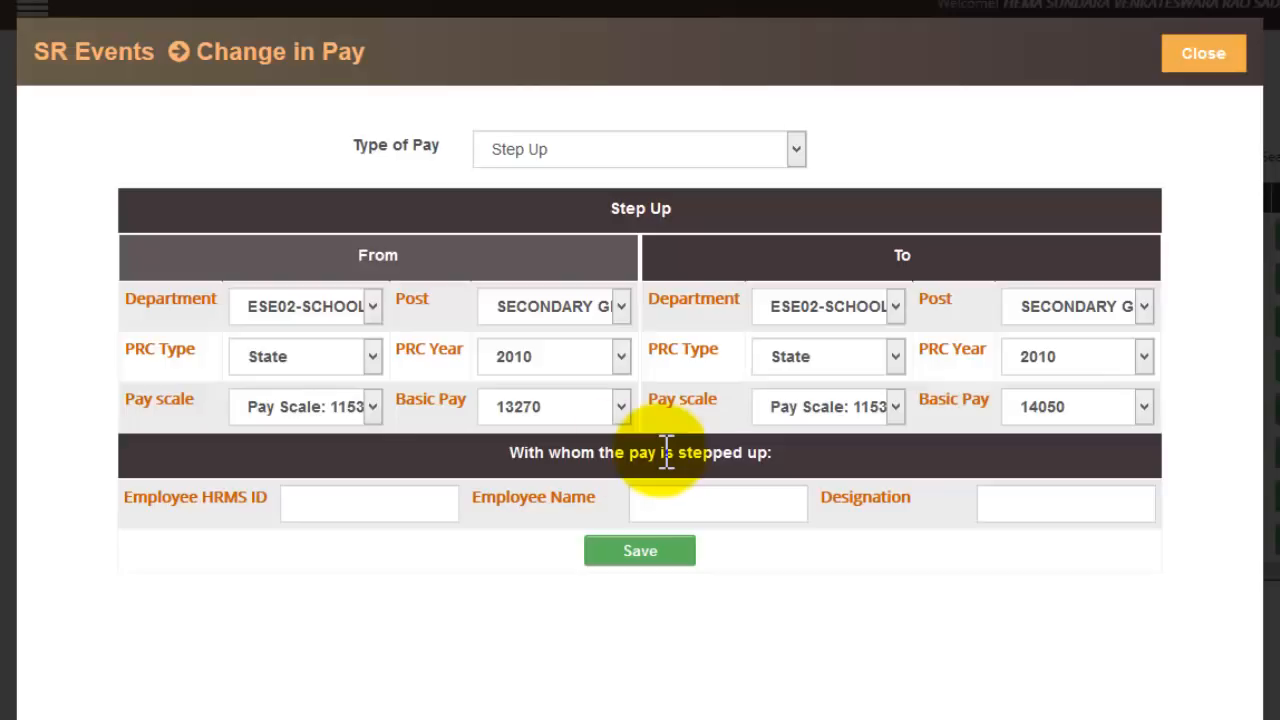
left_click_drag(257, 495, 185, 510)
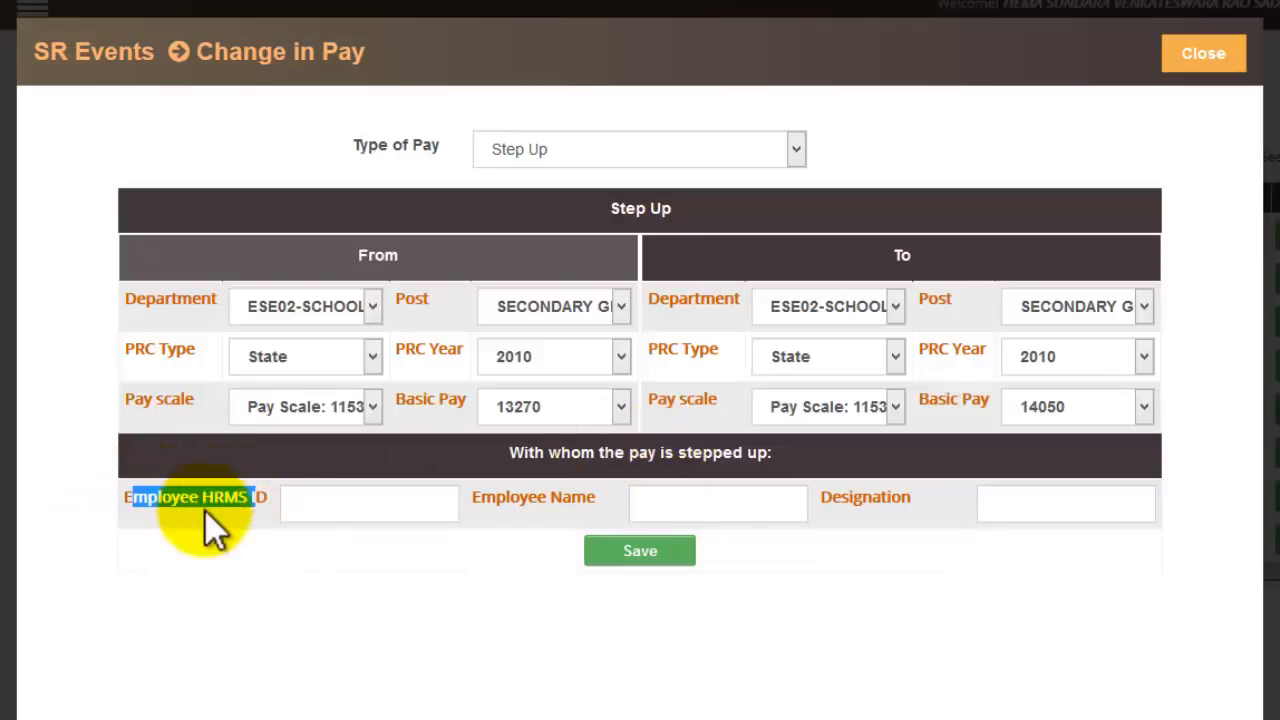
left_click(357, 512)
left_click(657, 500)
left_click(1050, 512)
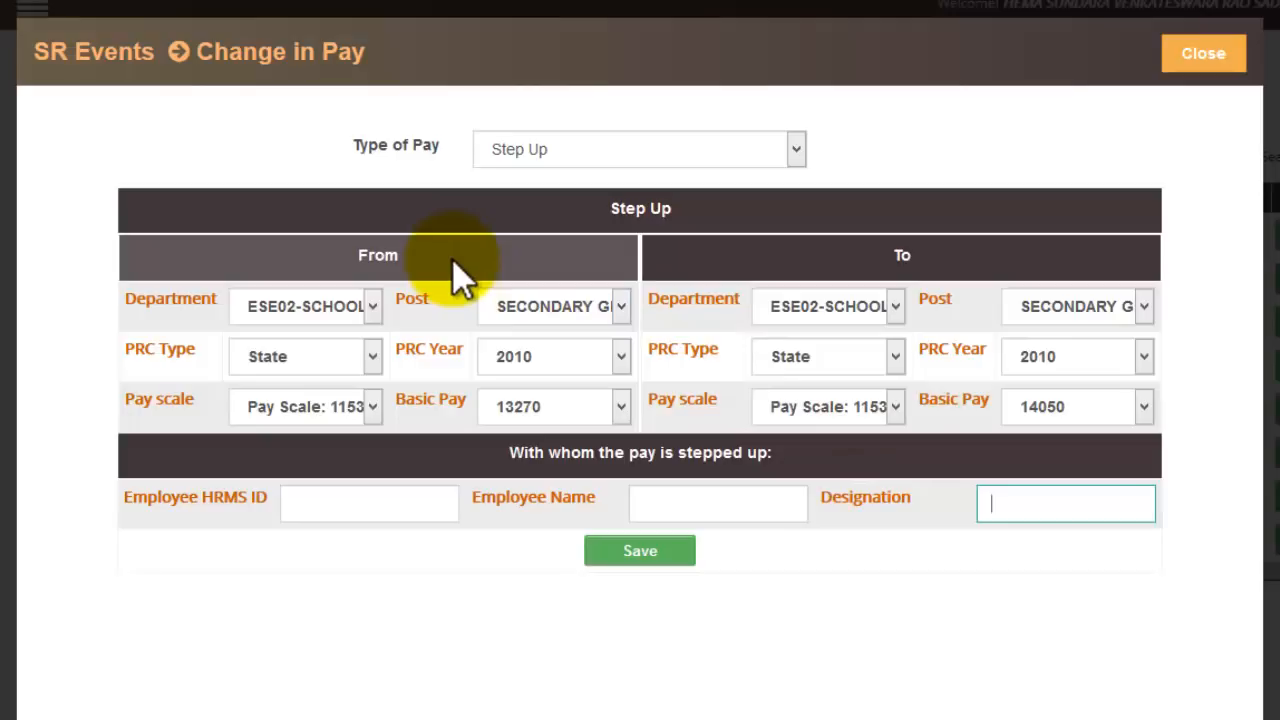
Switch the type of pay to Step Down and look over its form
left_click(675, 140)
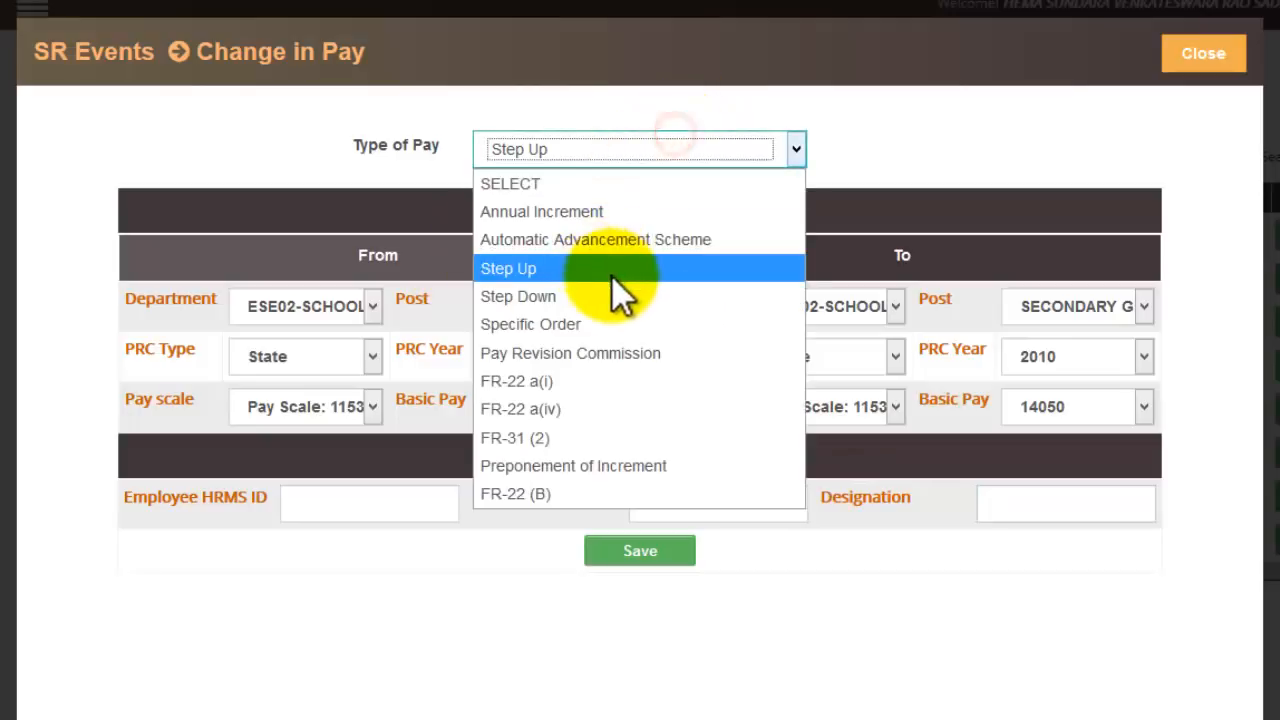
left_click(613, 295)
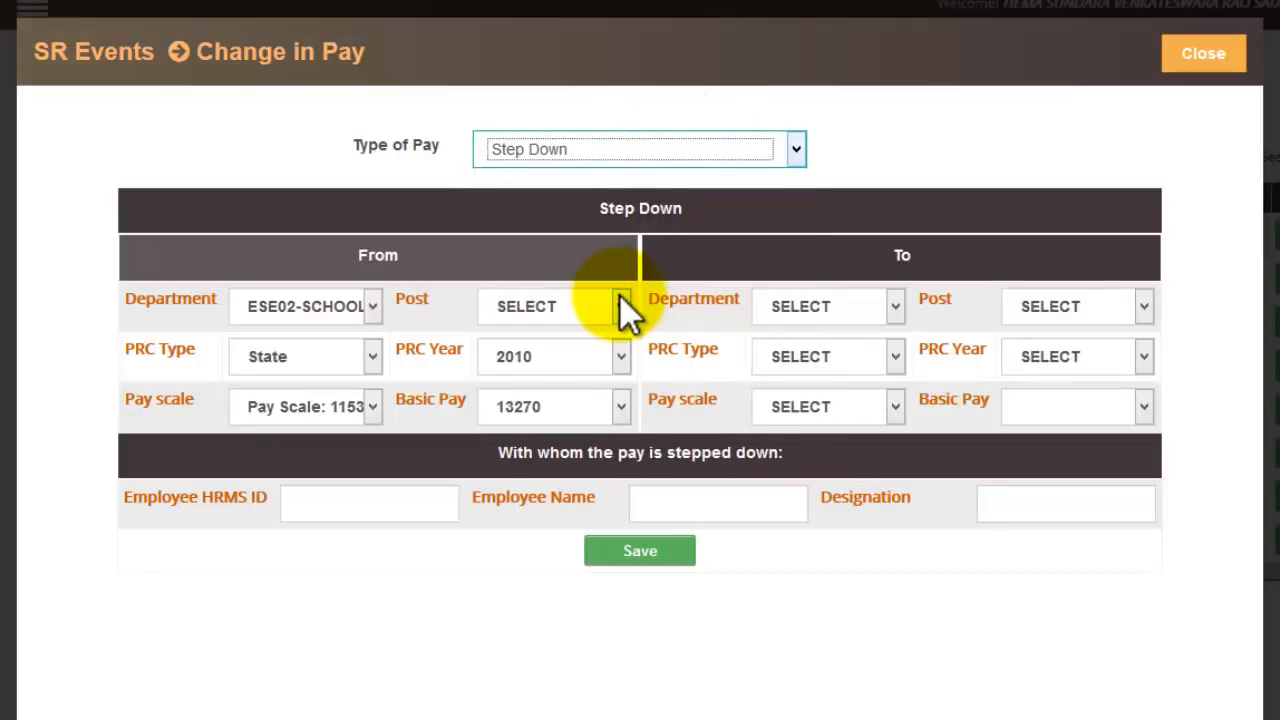
left_click_drag(605, 208, 683, 209)
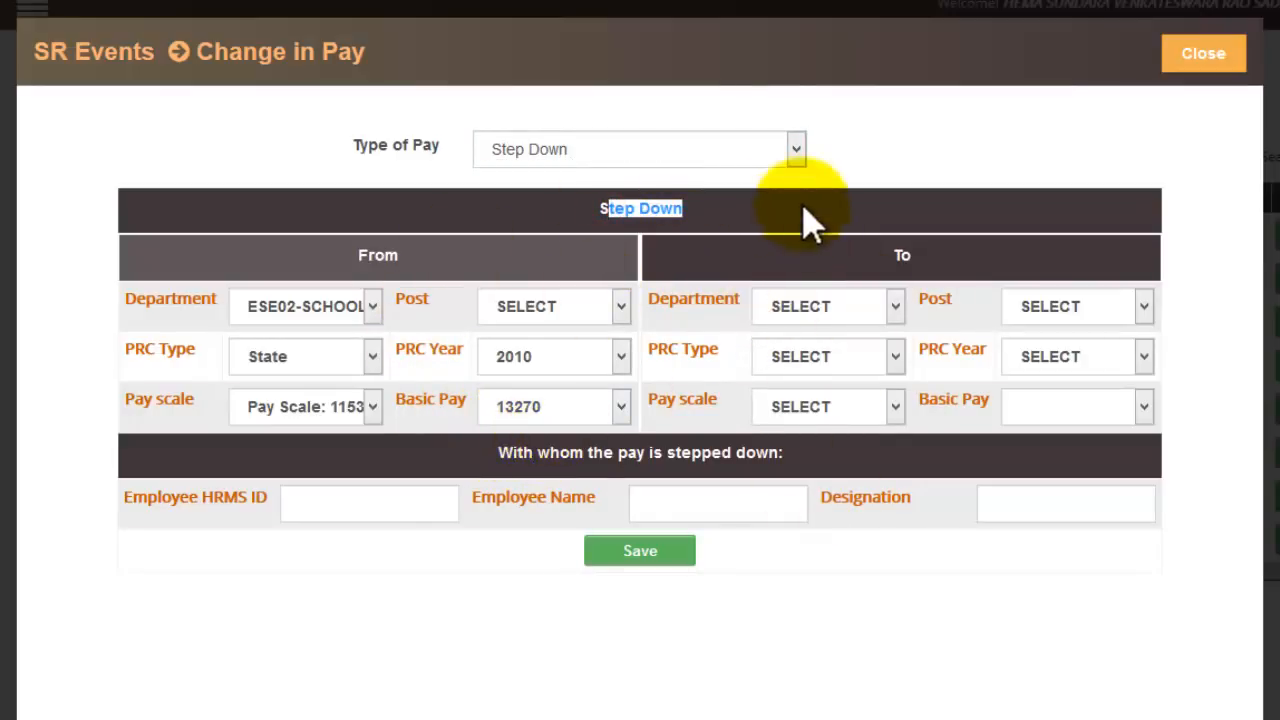
Set the type of pay to Specific Order and the nature of increment/incentive to Increment as Personal Pay (PP)
left_click(790, 150)
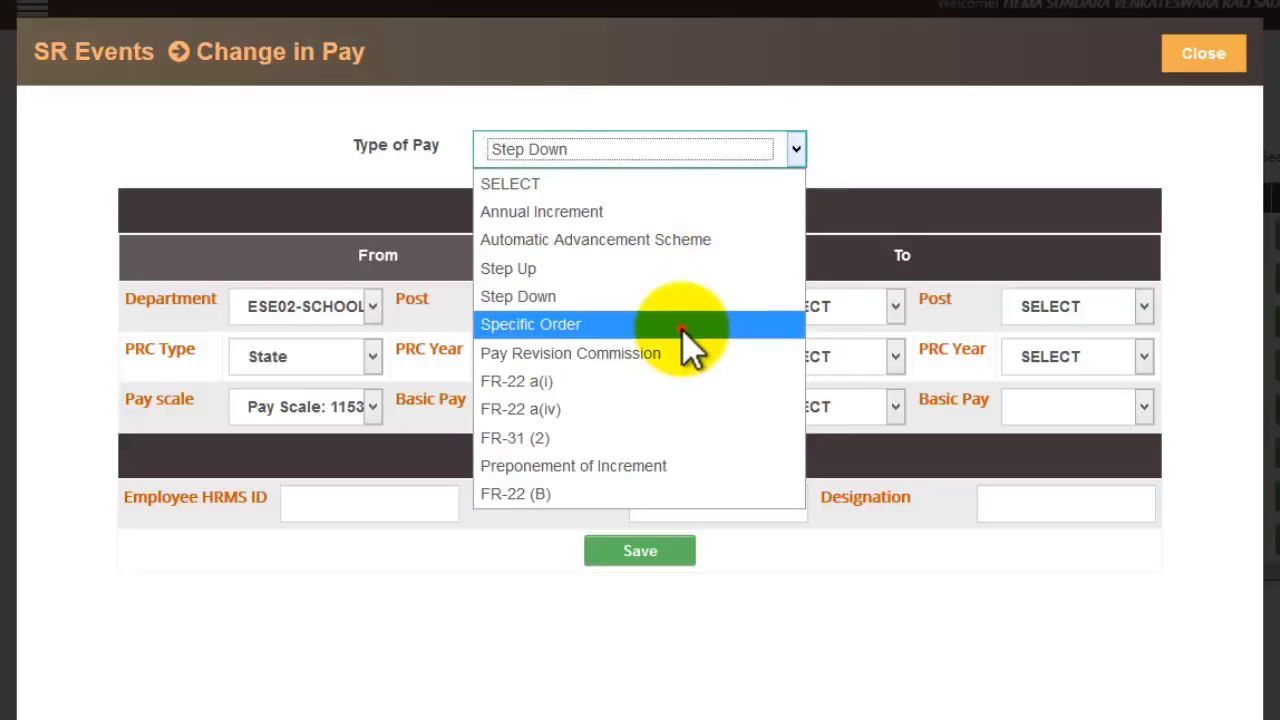
left_click(683, 329)
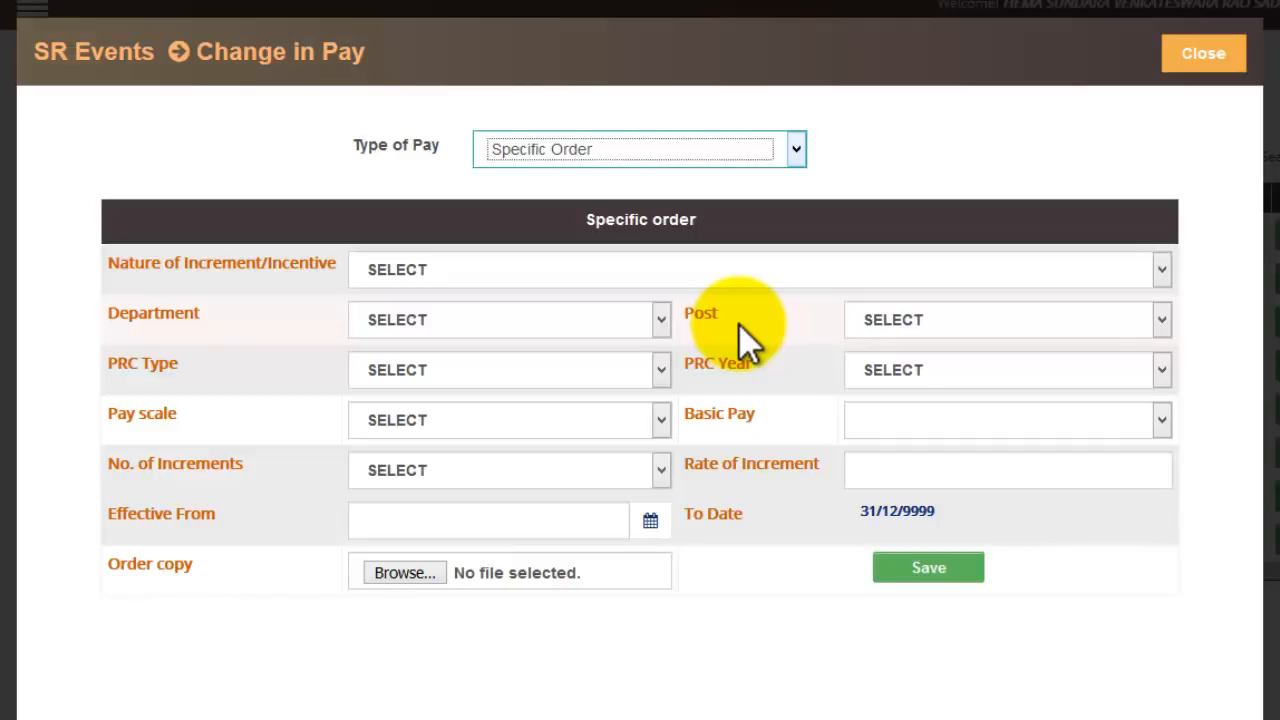
left_click(620, 270)
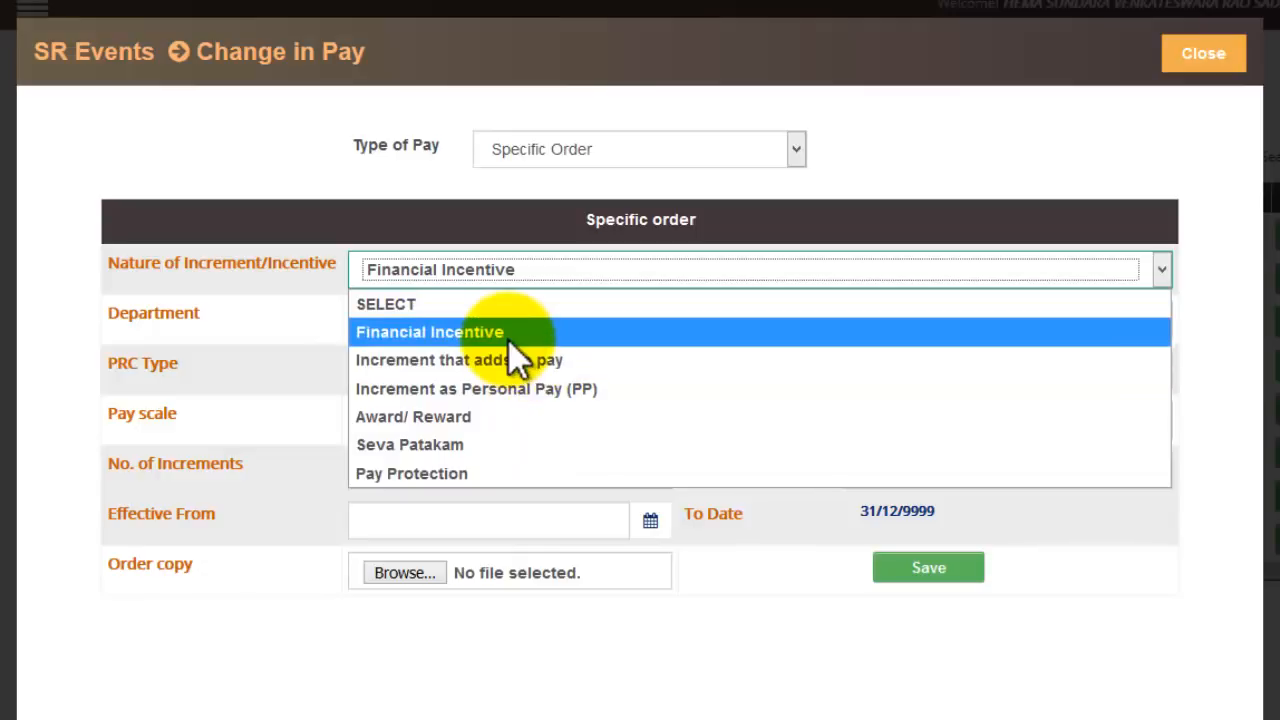
left_click(647, 391)
Try Award/ Reward, Seva Patakam and Pay Protection as the nature of increment/incentive to compare the fields each requires
left_click(595, 269)
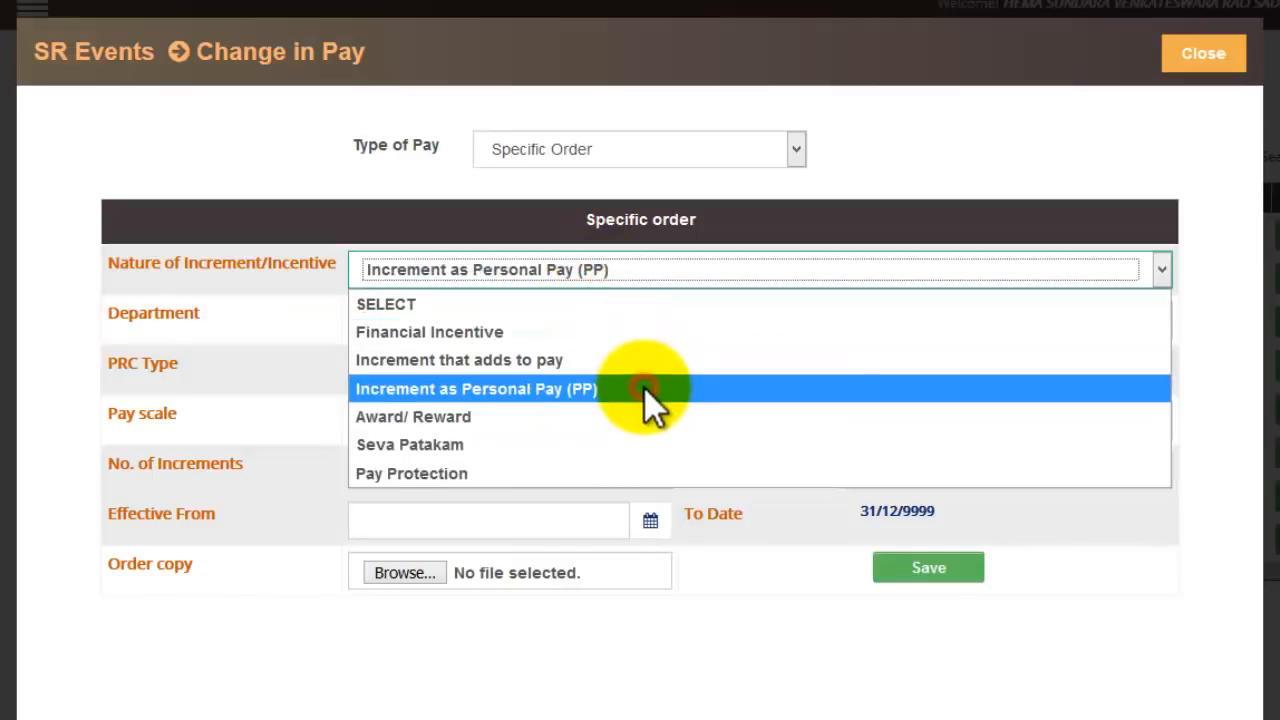
left_click(644, 388)
left_click(617, 267)
left_click(635, 389)
left_click(632, 272)
left_click(572, 414)
left_click(563, 269)
left_click(575, 420)
left_click(517, 271)
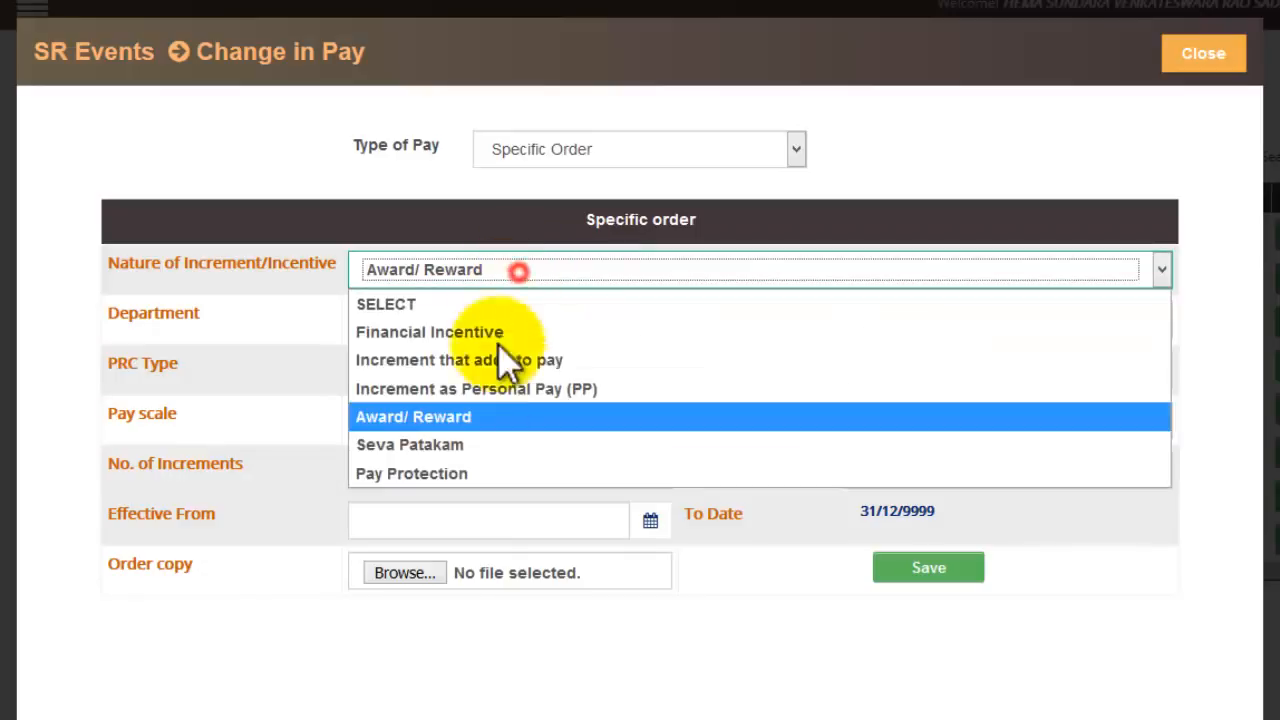
left_click(492, 444)
left_click(494, 278)
left_click(463, 473)
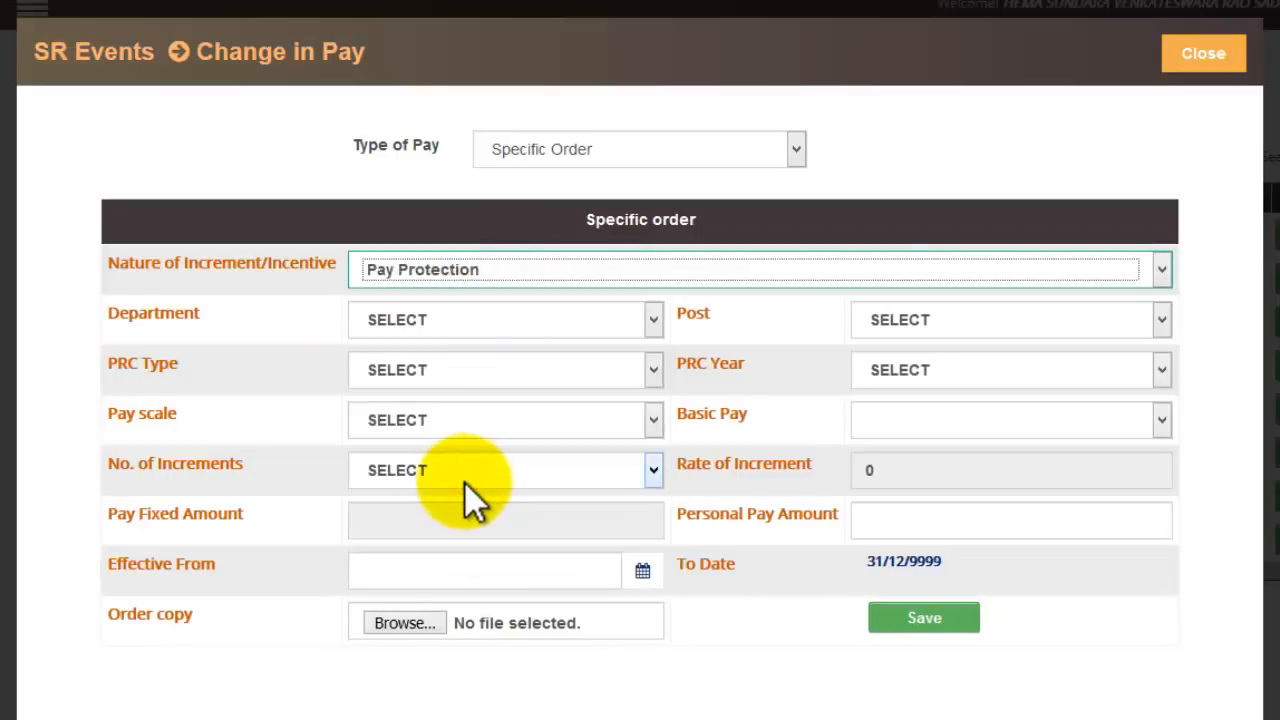
left_click(459, 476)
left_click_drag(590, 219, 720, 238)
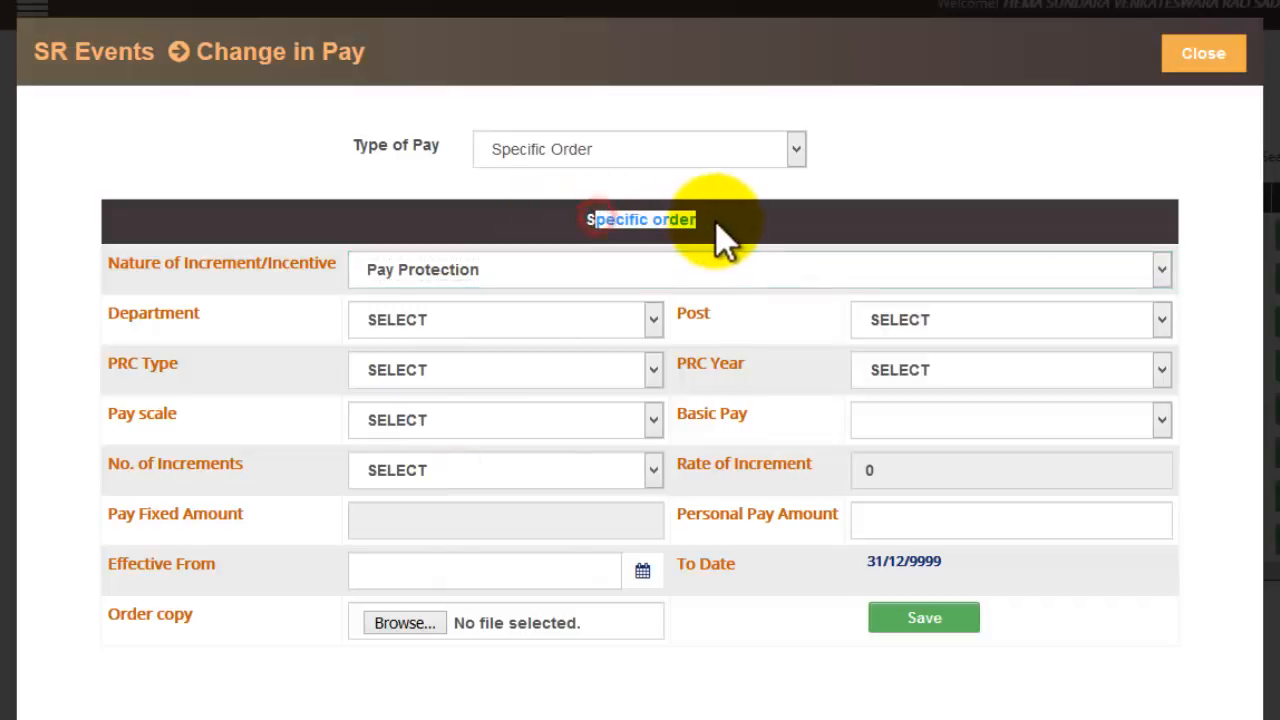
Set the nature of increment/incentive to Increment that adds to pay after trying Financial Incentive
left_click(597, 272)
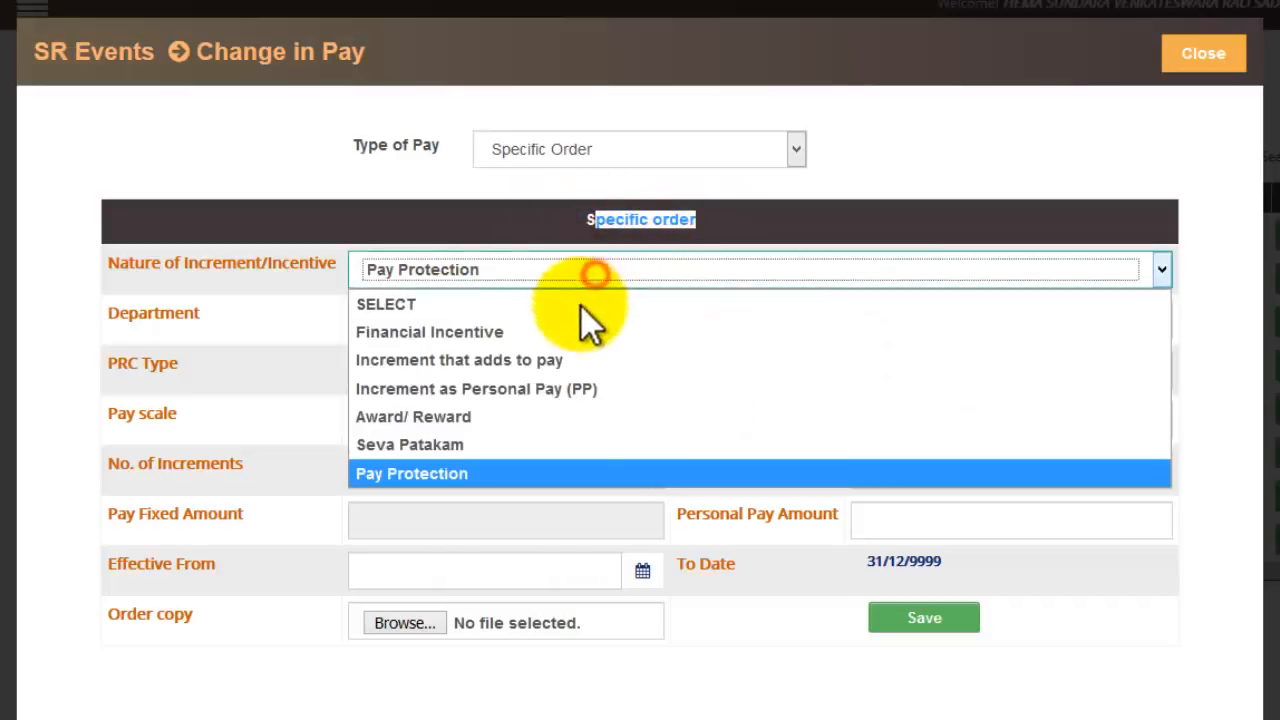
left_click(592, 335)
left_click(518, 278)
left_click(525, 360)
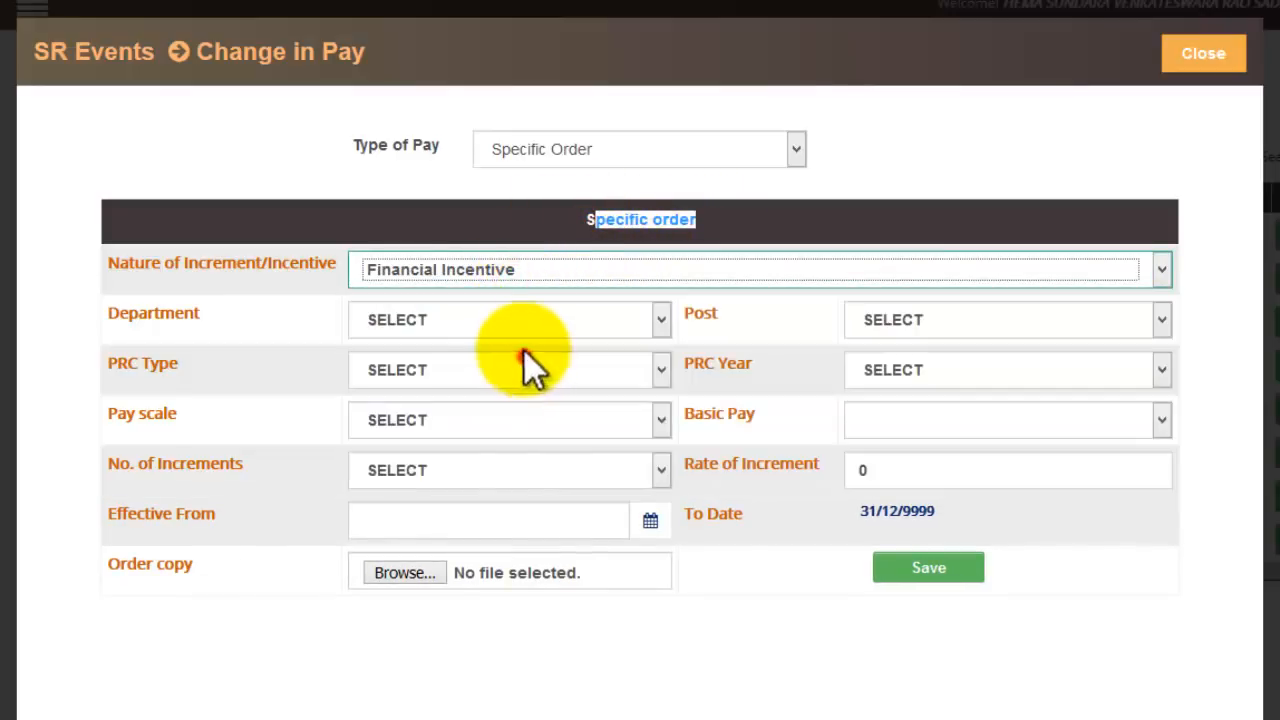
left_click(497, 273)
left_click(524, 360)
left_click(531, 280)
left_click(517, 372)
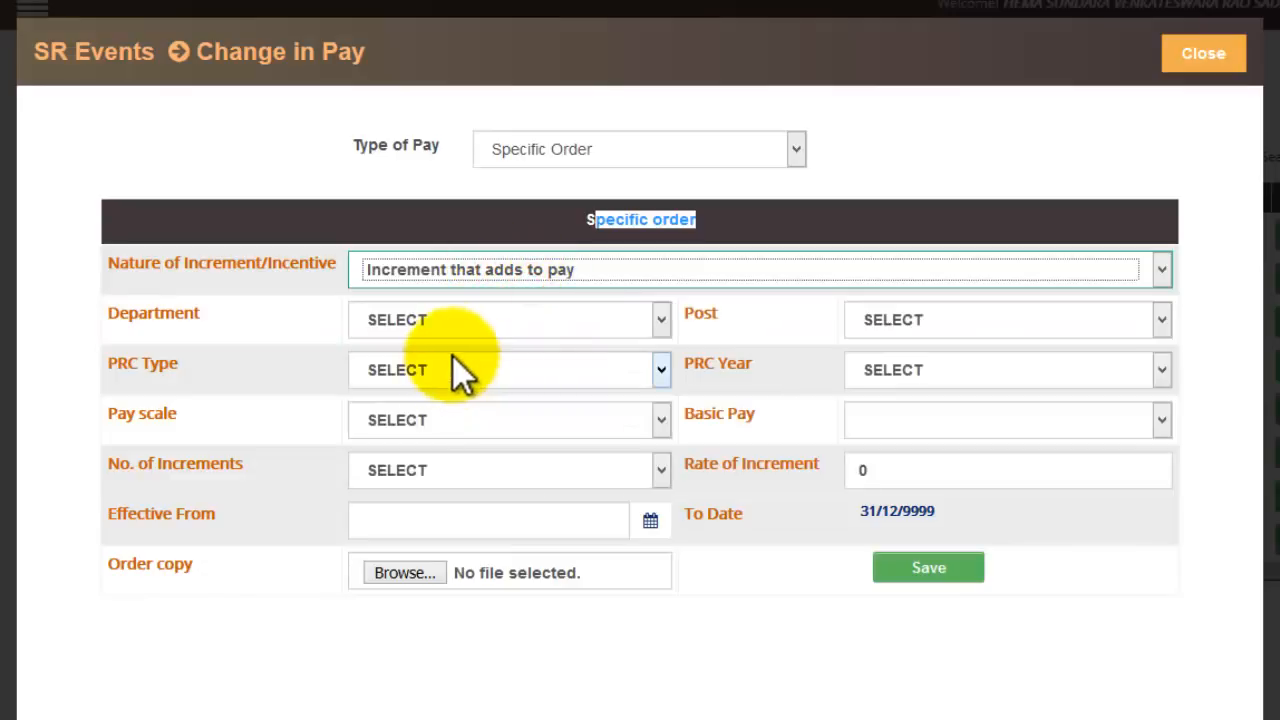
Set the Specific Order form's department to ESE02-SCHOOL EDUCATION DEPARTMENT
left_click(527, 321)
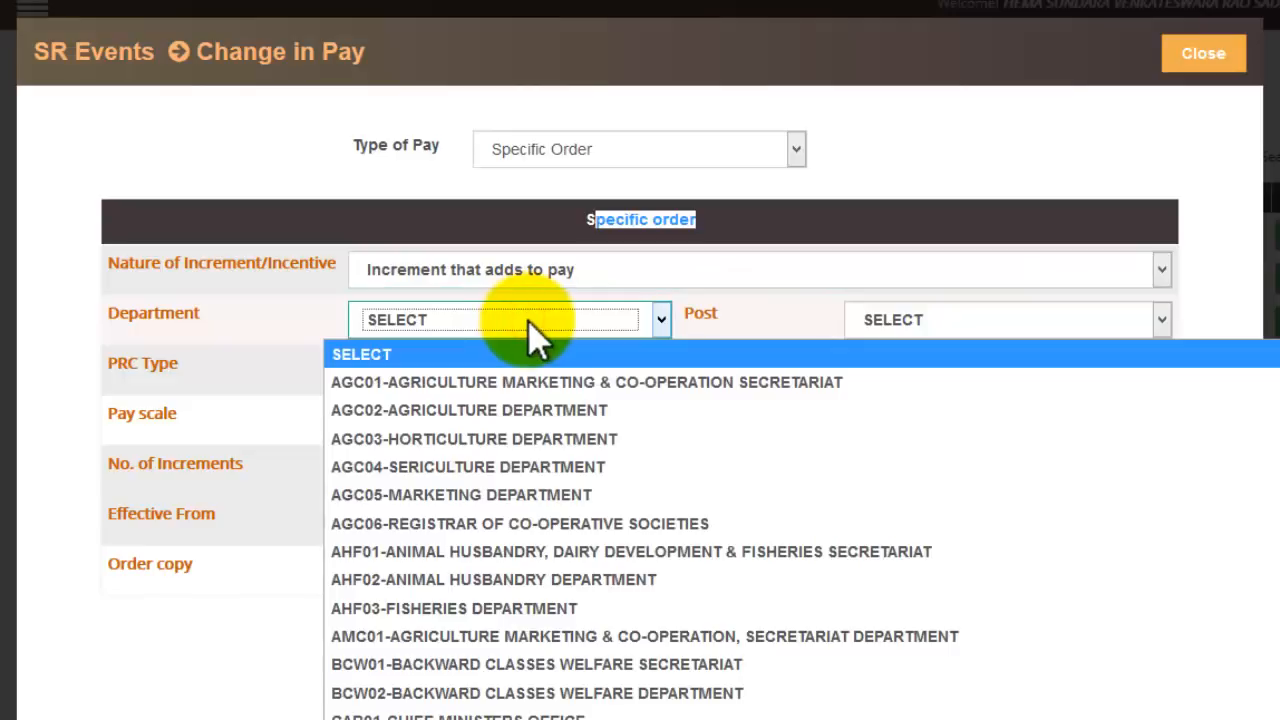
key("e")
key("e")
key("e")
key("e")
key("e")
key("e")
key("e")
key("e")
key("e")
key("e")
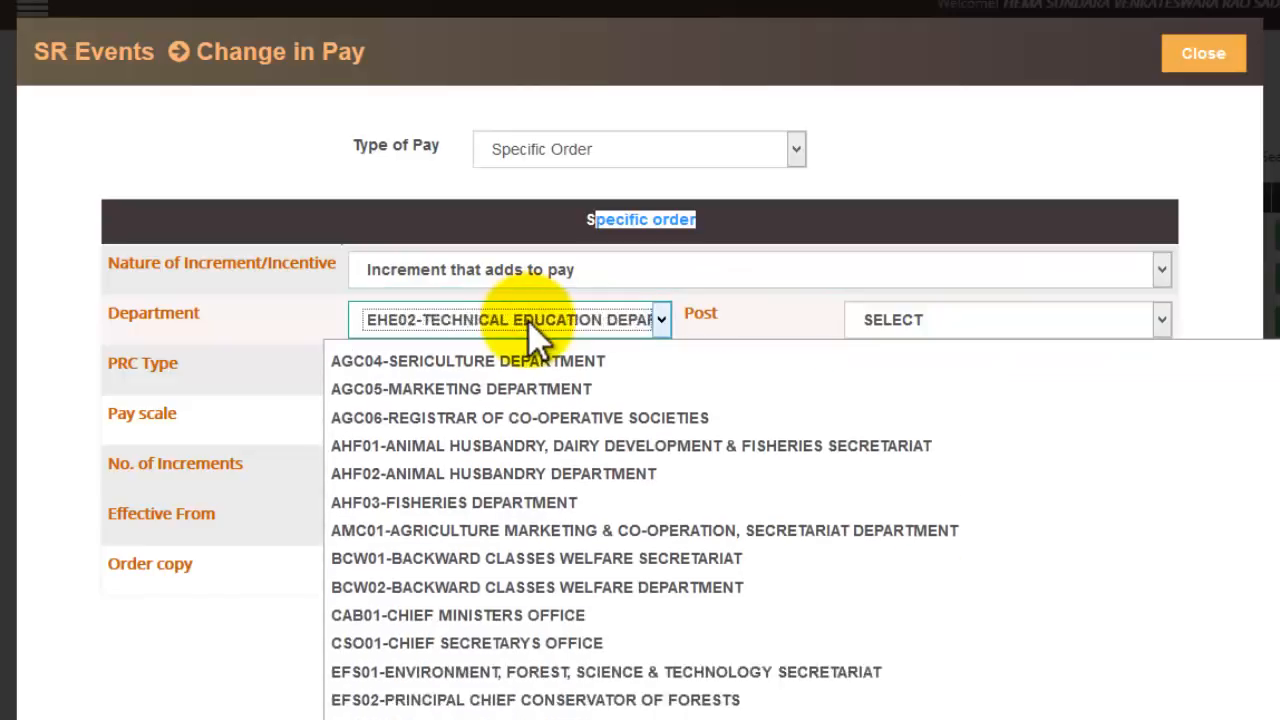
key("e")
key("Return")
Set the Specific Order form's post to the physical education School Assistant
left_click(971, 322)
key("Down")
key("Down")
key("Down")
key("Down")
key("Down")
key("Down")
key("Down")
key("Down")
key("Down")
key("Down")
key("Down")
key("Down")
key("Down")
key("Down")
key("Down")
key("Down")
key("Down")
key("Down")
key("Down")
key("Down")
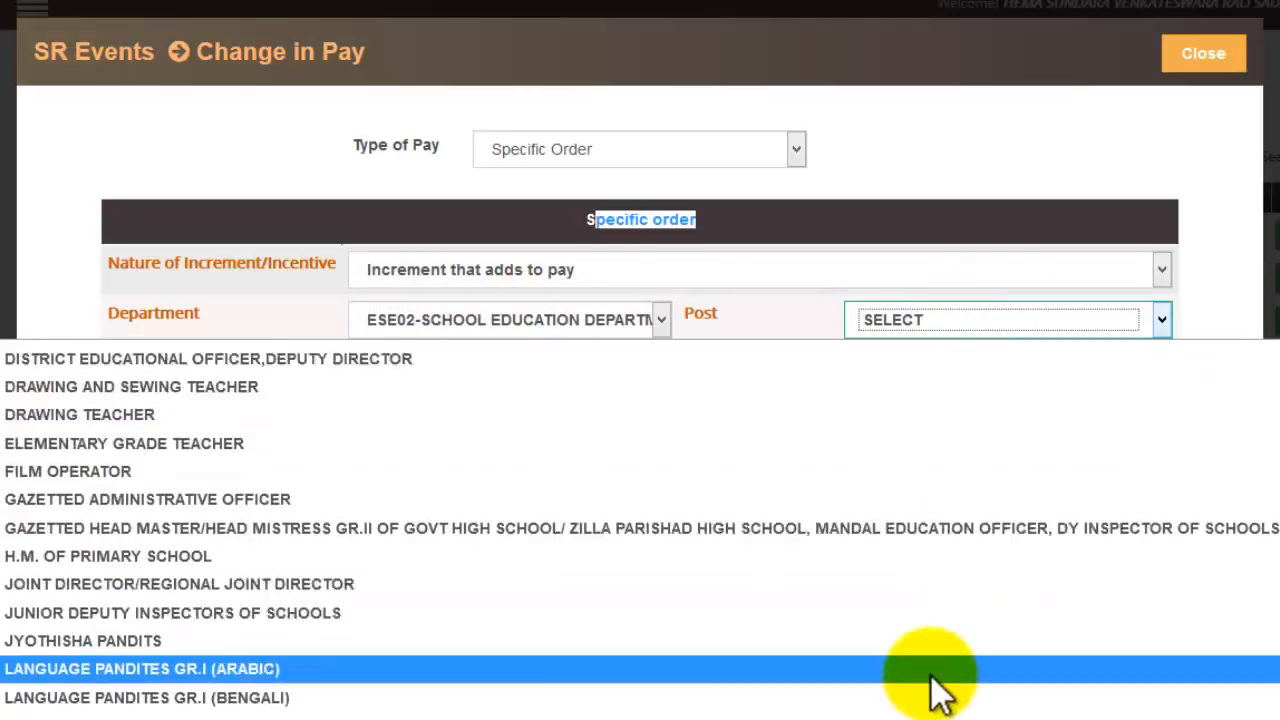
scroll(914, 712, "down", 10)
left_click(914, 700)
Set the Specific Order form's PRC type to State and its PRC year to 2010
left_click(520, 370)
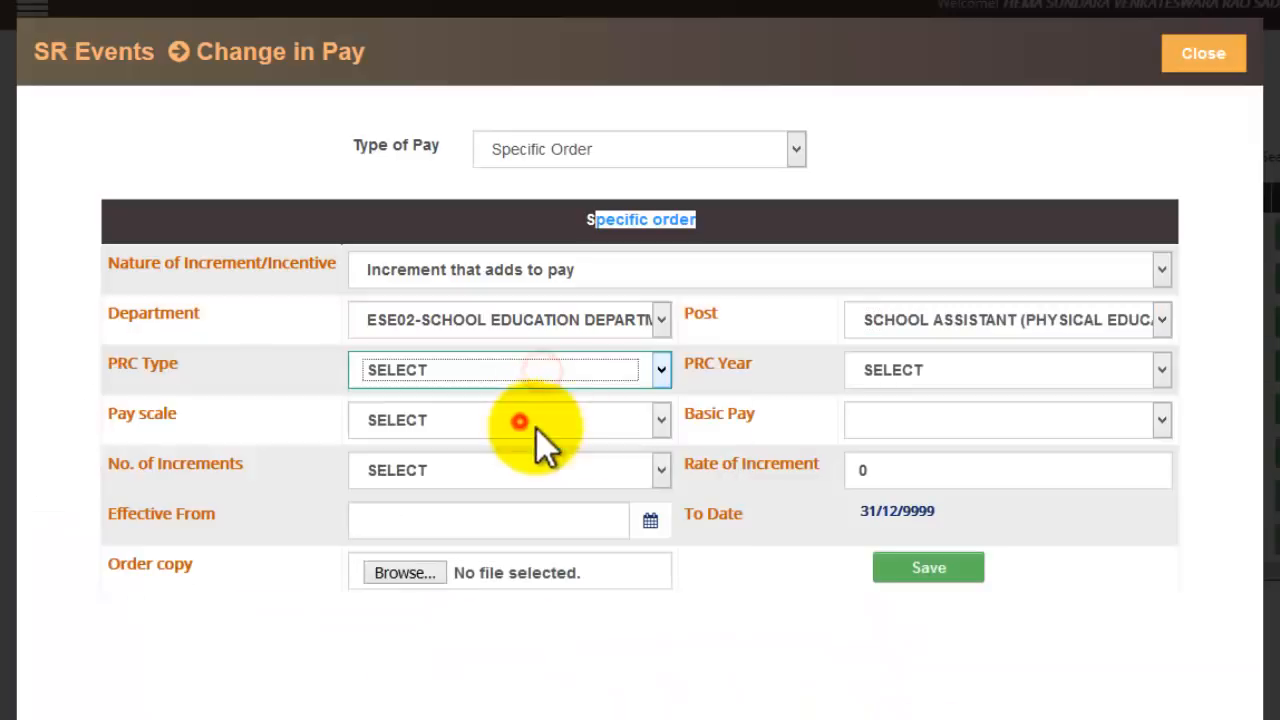
left_click(523, 420)
left_click(960, 375)
left_click(945, 568)
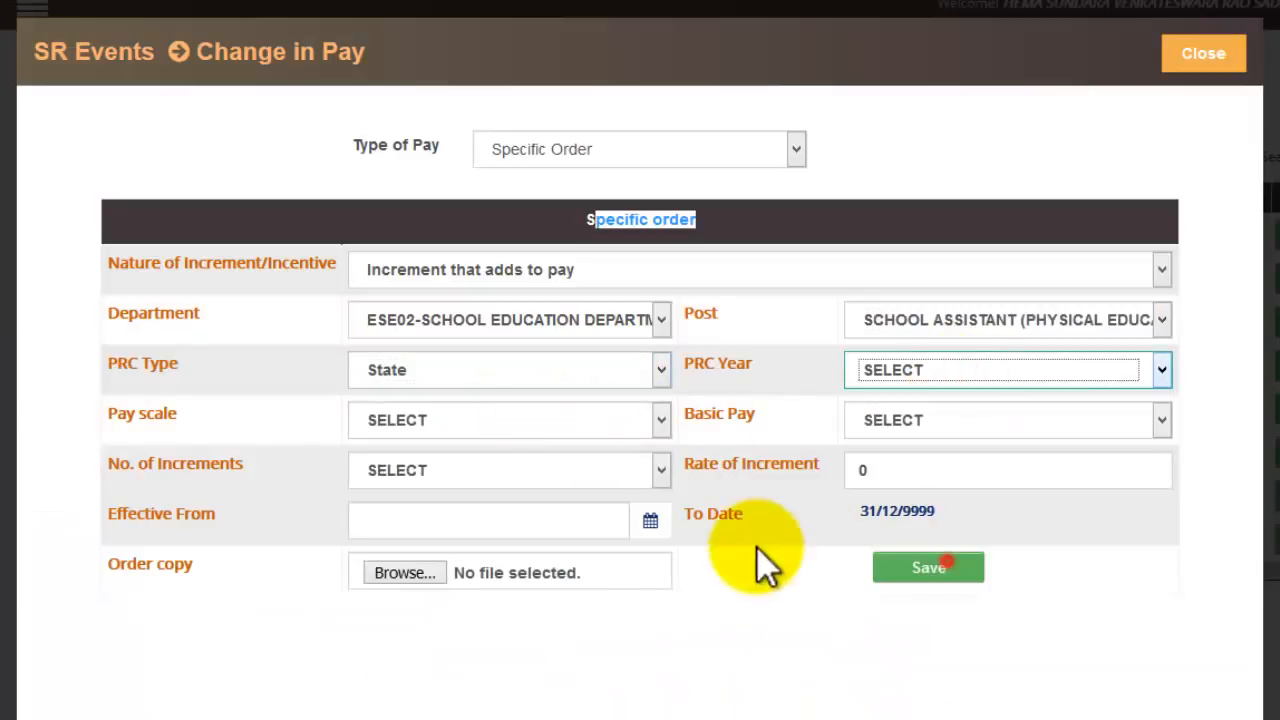
left_click(454, 422)
left_click(363, 232)
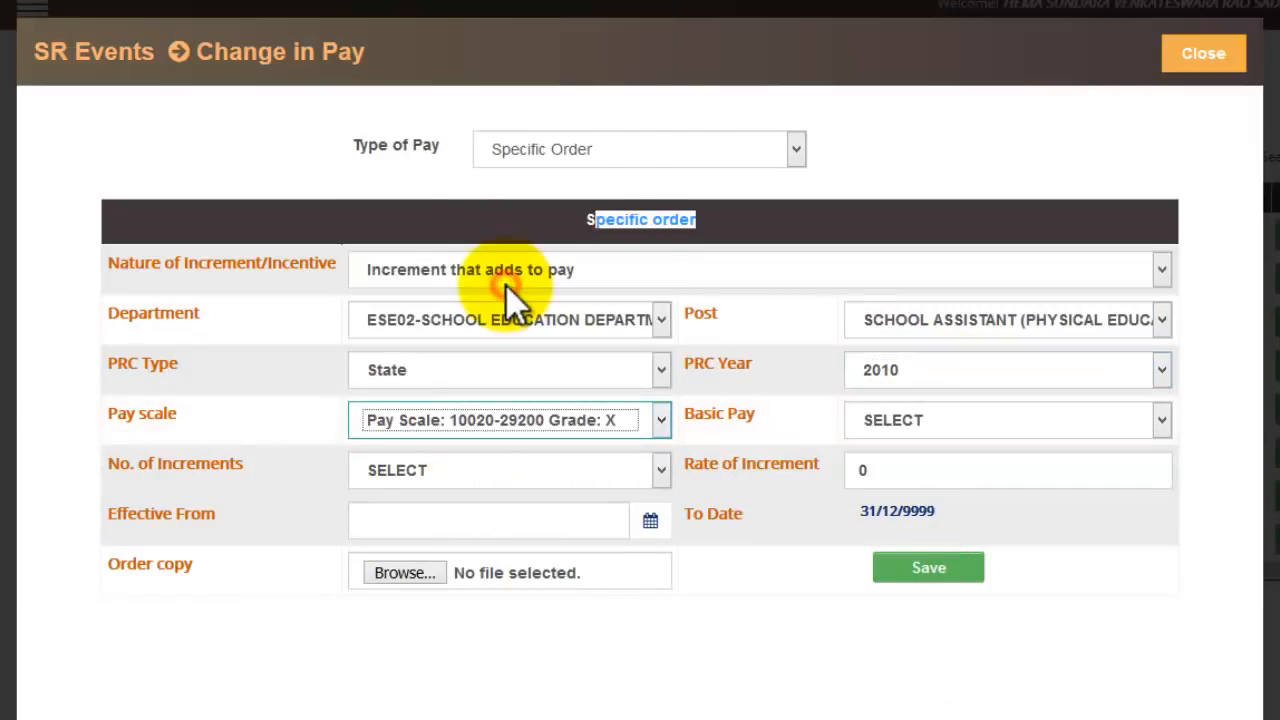
left_click(934, 418)
left_click(951, 279)
Set the number of increments to 1 and the rate of increment to 500
left_click(477, 474)
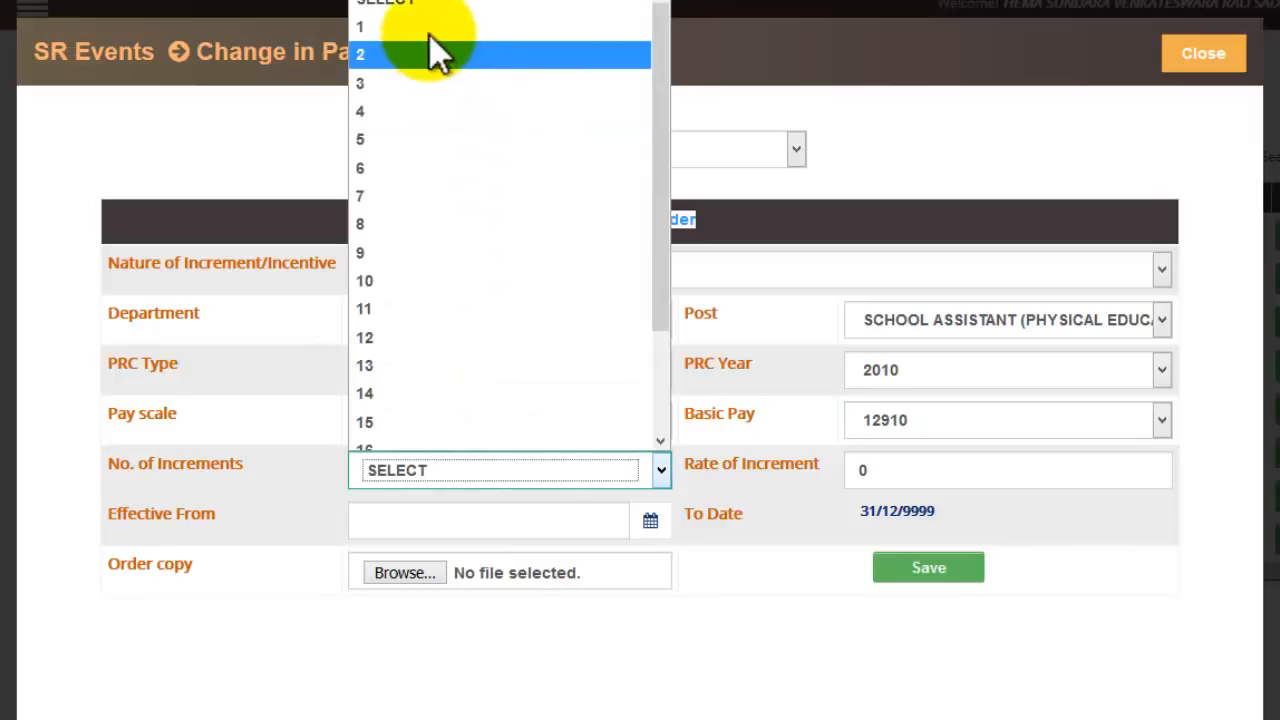
left_click(430, 28)
left_click(933, 484)
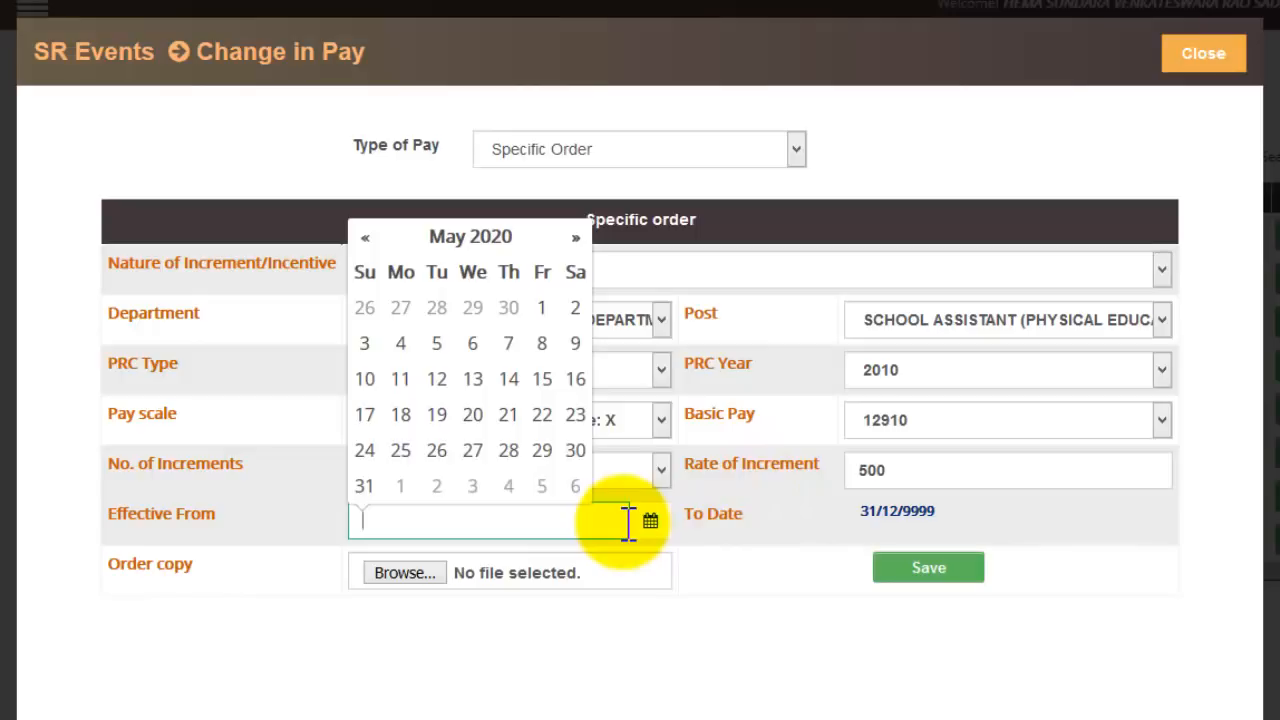
Set the Effective From date to 01/05/2020 and look at the order copy file selection without attaching a file
left_click(543, 305)
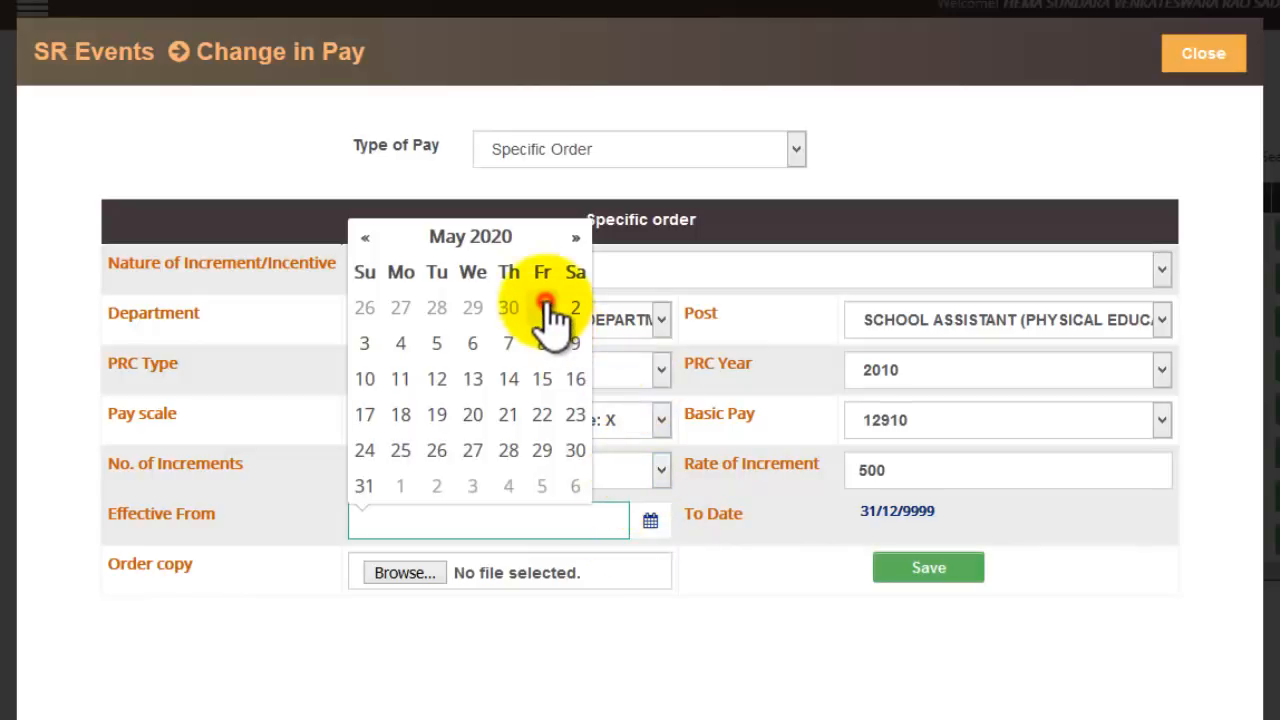
left_click(753, 531)
left_click(554, 523)
left_click_drag(425, 517, 343, 506)
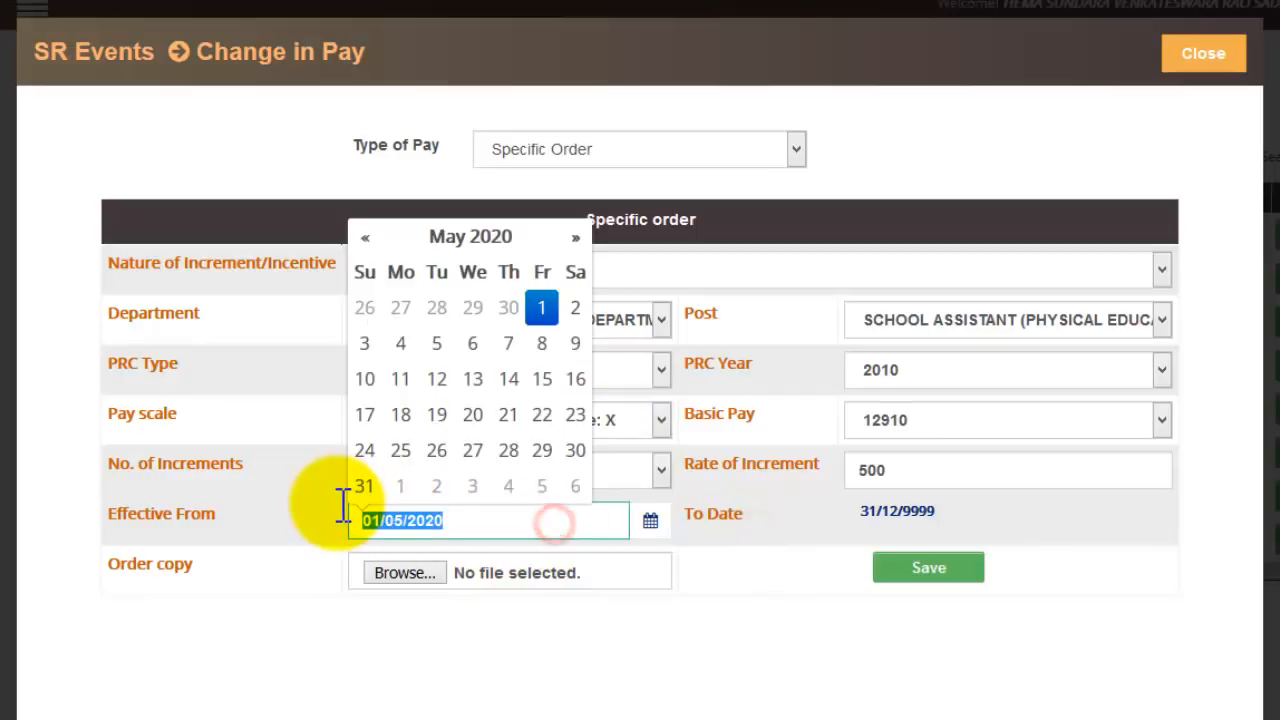
left_click(856, 516)
left_click(429, 577)
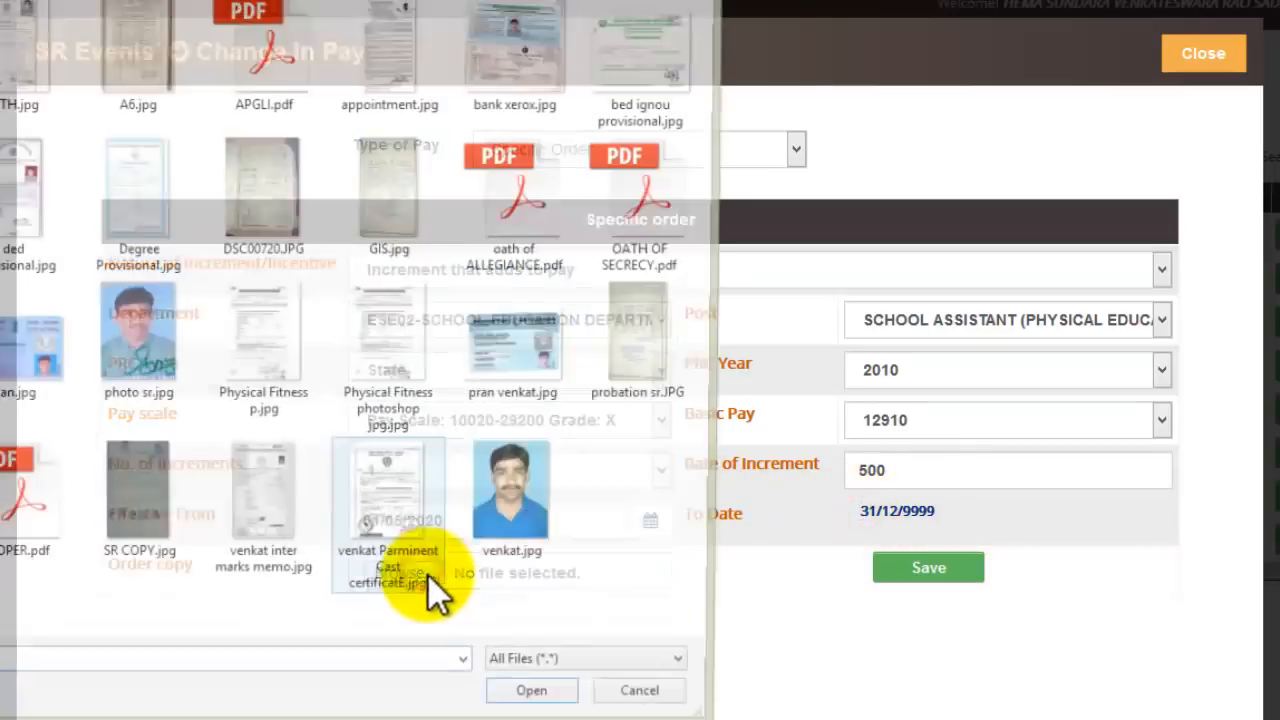
left_click(654, 706)
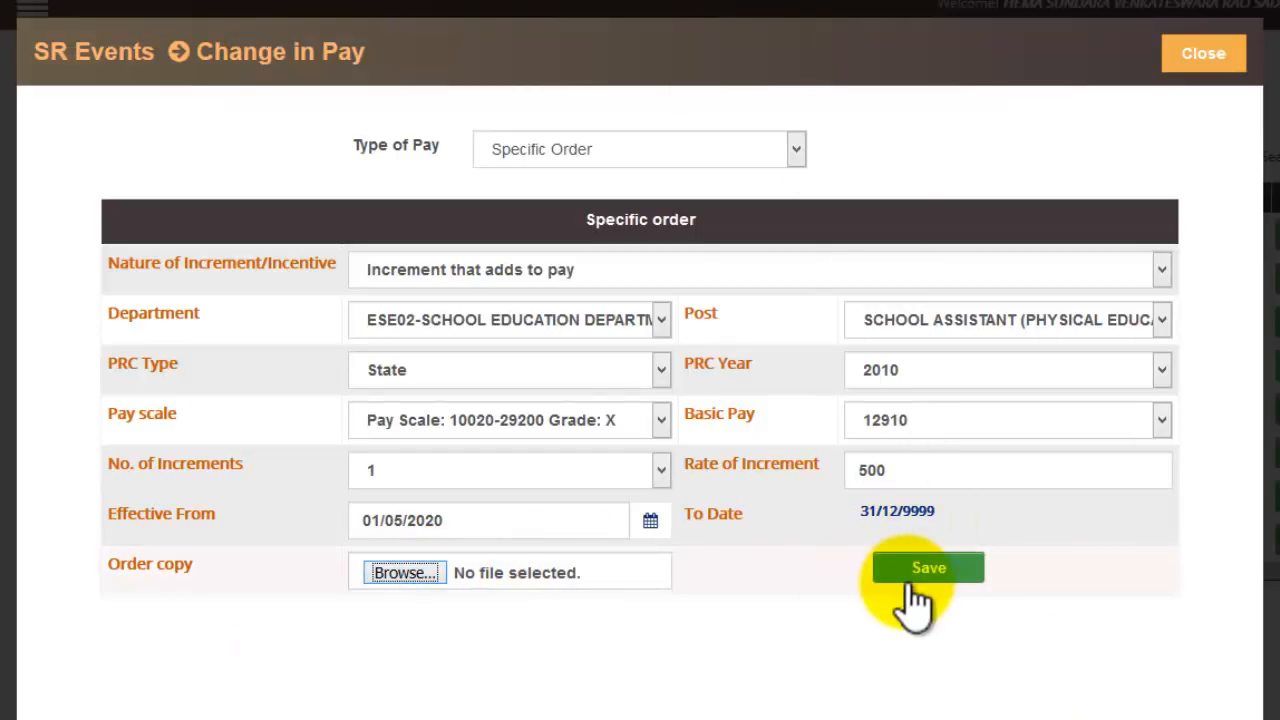
Change the type of pay to Pay Revision Commission
left_click(700, 147)
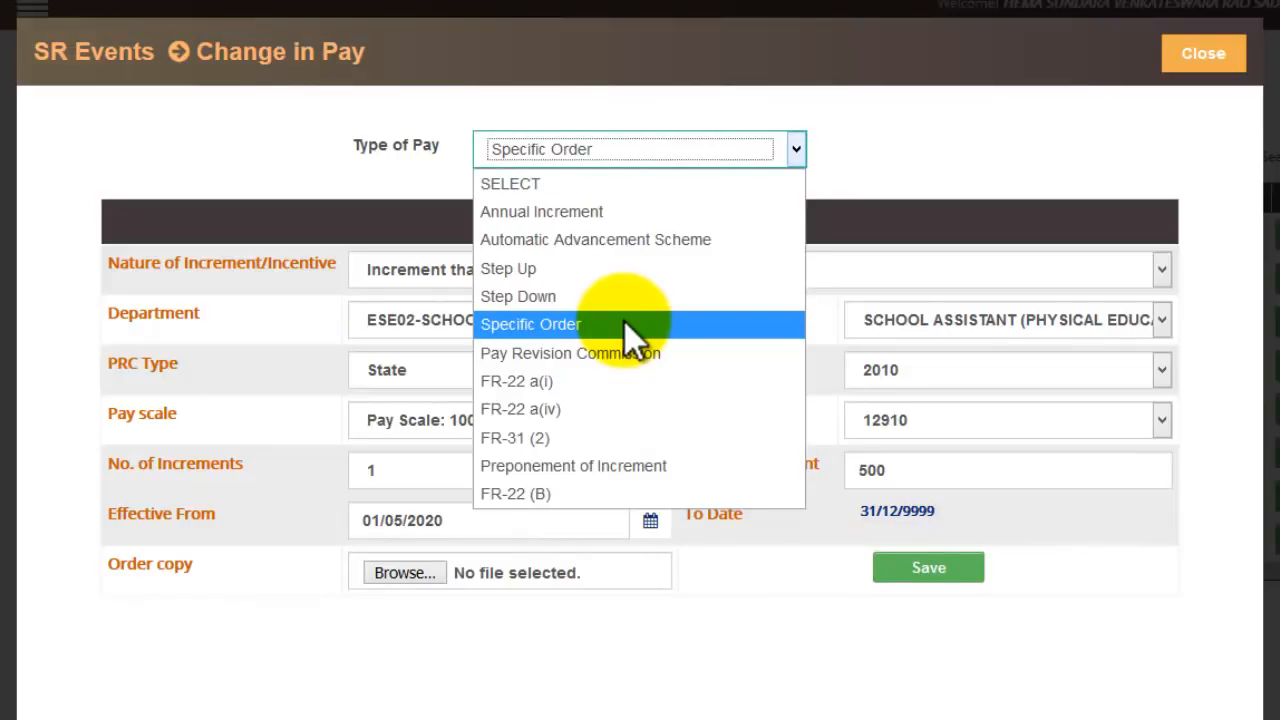
left_click(640, 355)
left_click(672, 160)
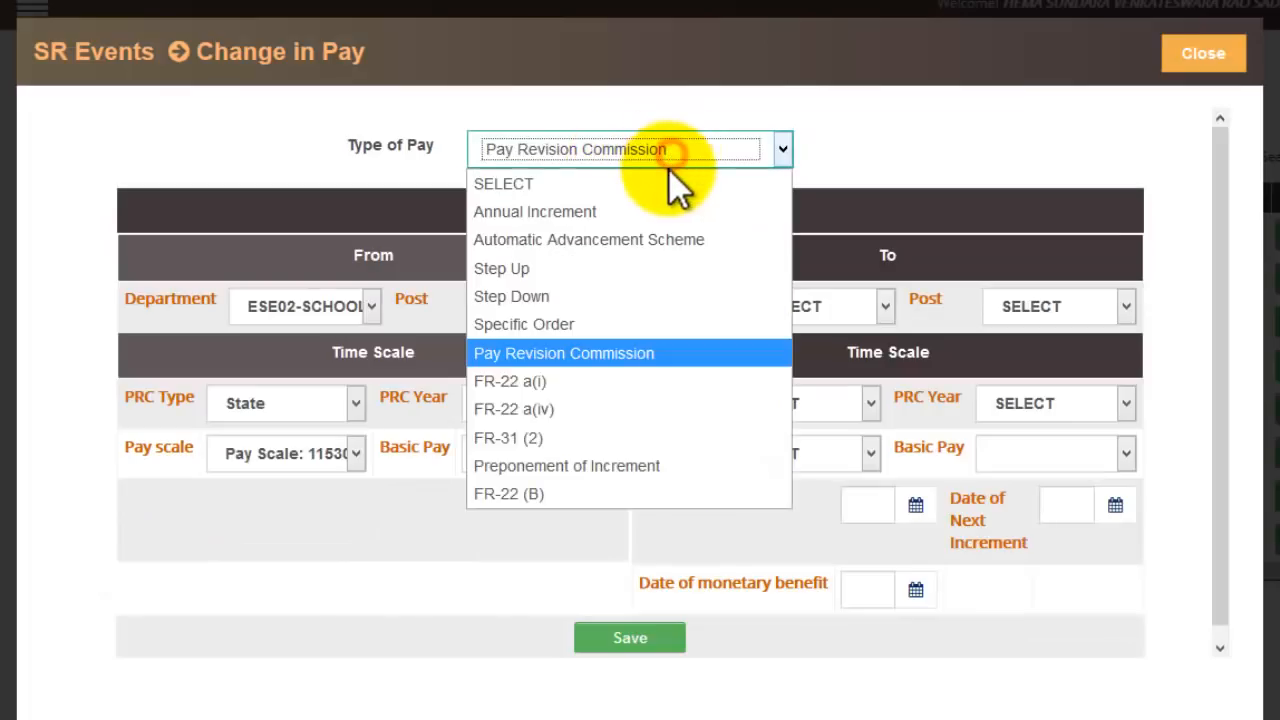
left_click(660, 355)
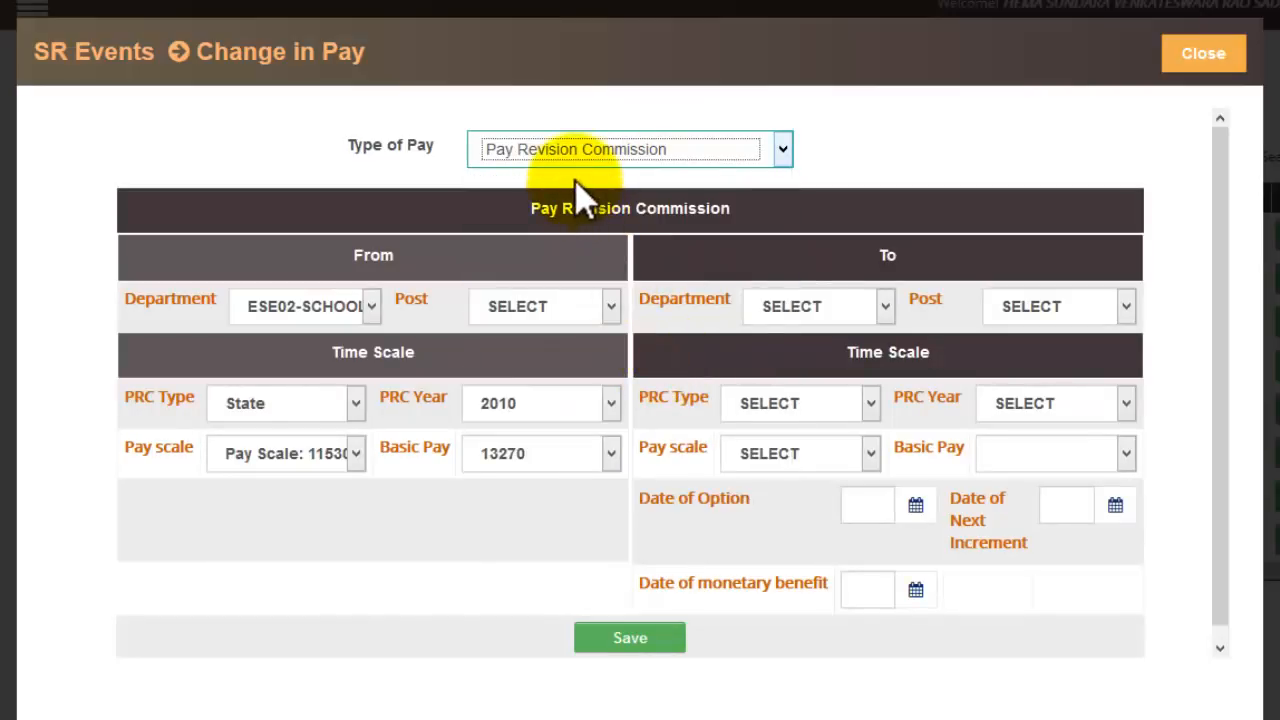
left_click(598, 160)
left_click(640, 355)
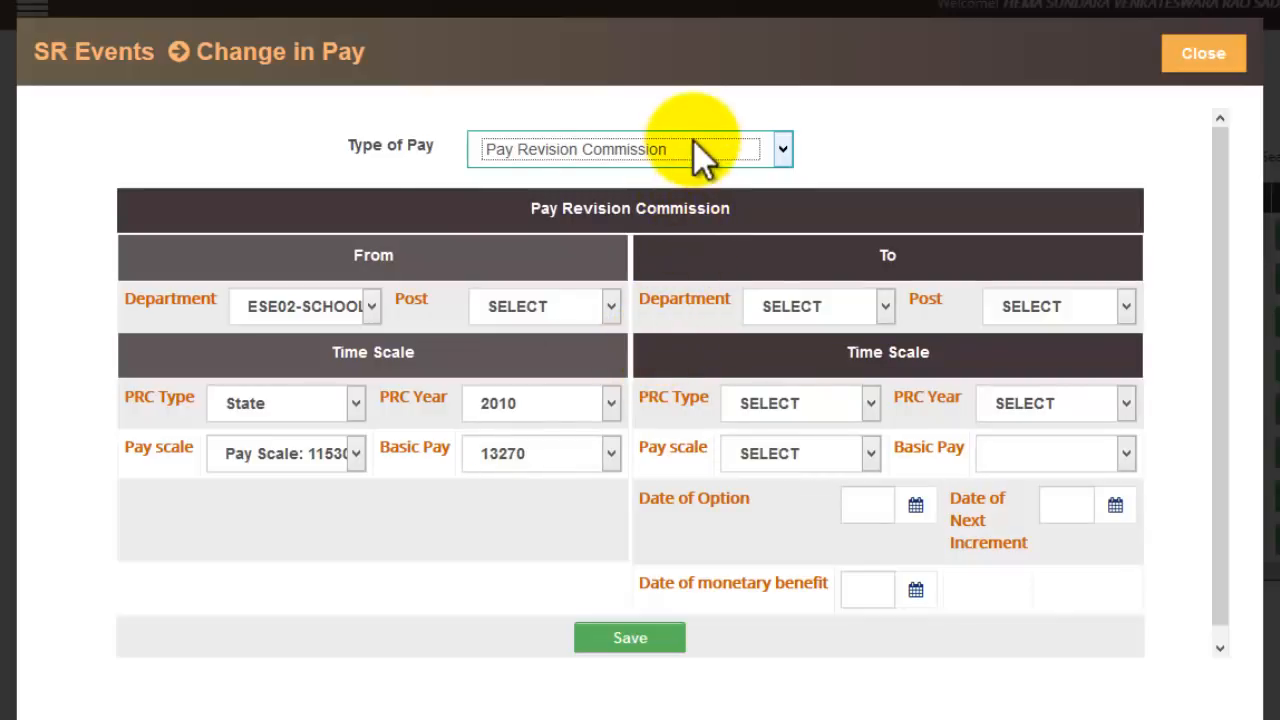
Examine the department and post choices in the From and To sections of the Pay Revision Commission form
left_click_drag(357, 252, 395, 285)
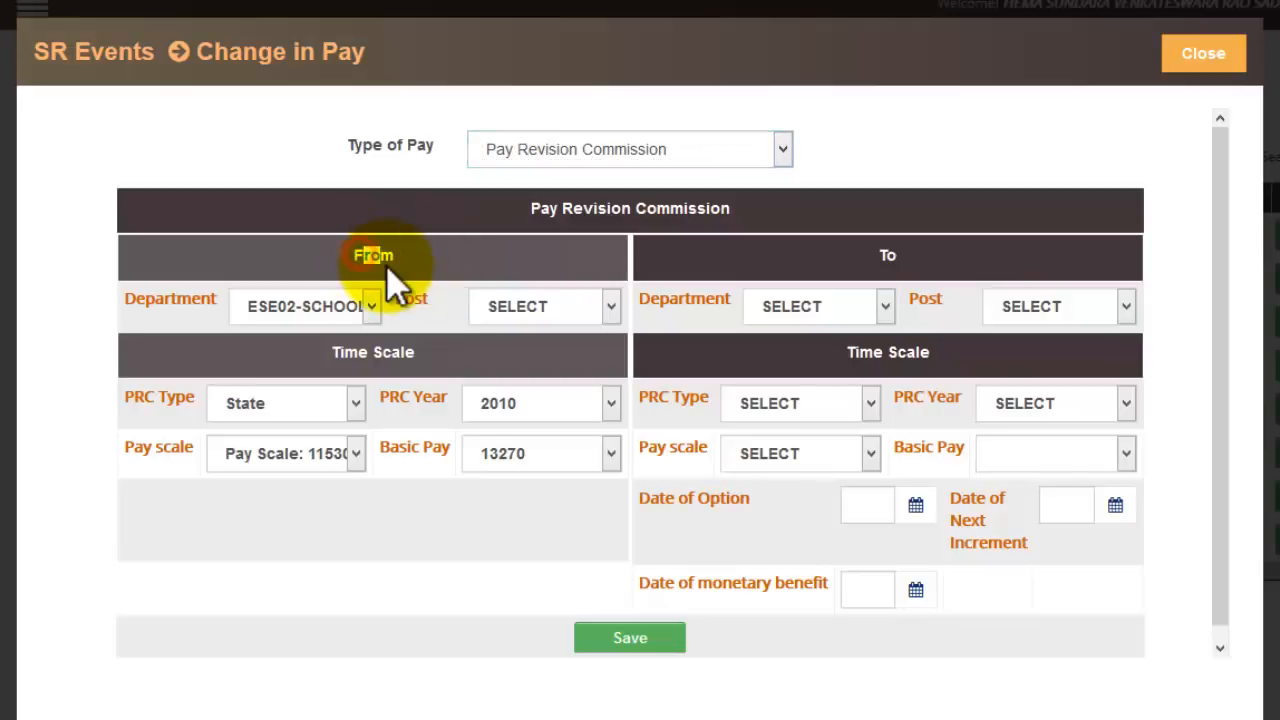
left_click_drag(862, 255, 910, 272)
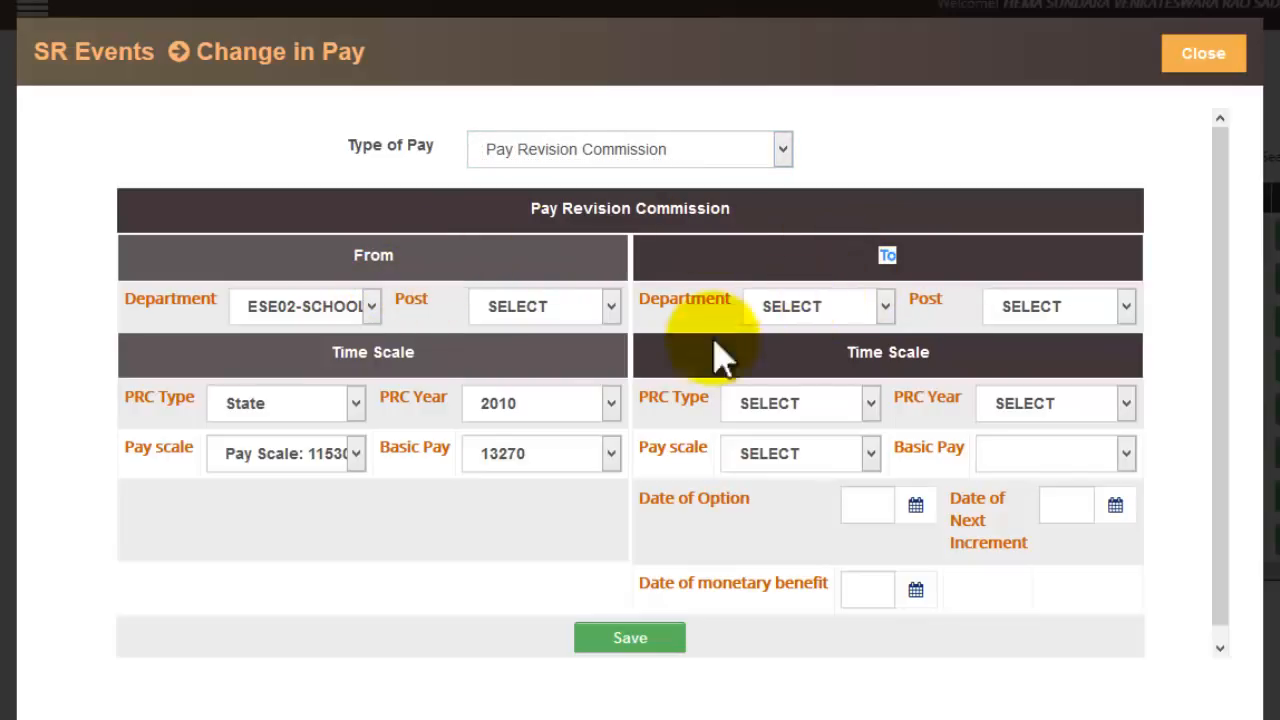
left_click(343, 306)
left_click(371, 306)
left_click(540, 306)
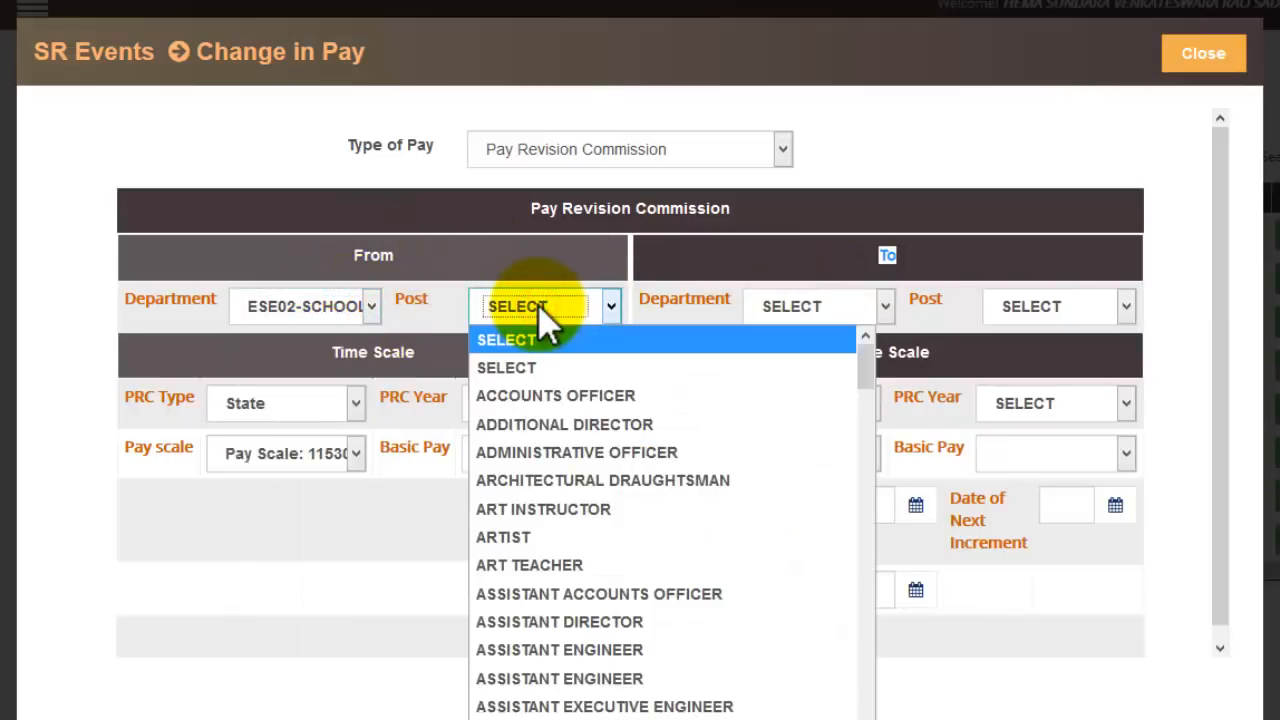
left_click(830, 308)
left_click(1048, 302)
left_click(1046, 300)
left_click(1014, 208)
scroll(511, 416, "down", 1)
scroll(511, 416, "up", 1)
Review the PRC type, PRC year and pay scale in the From time scale
left_click_drag(382, 358, 357, 388)
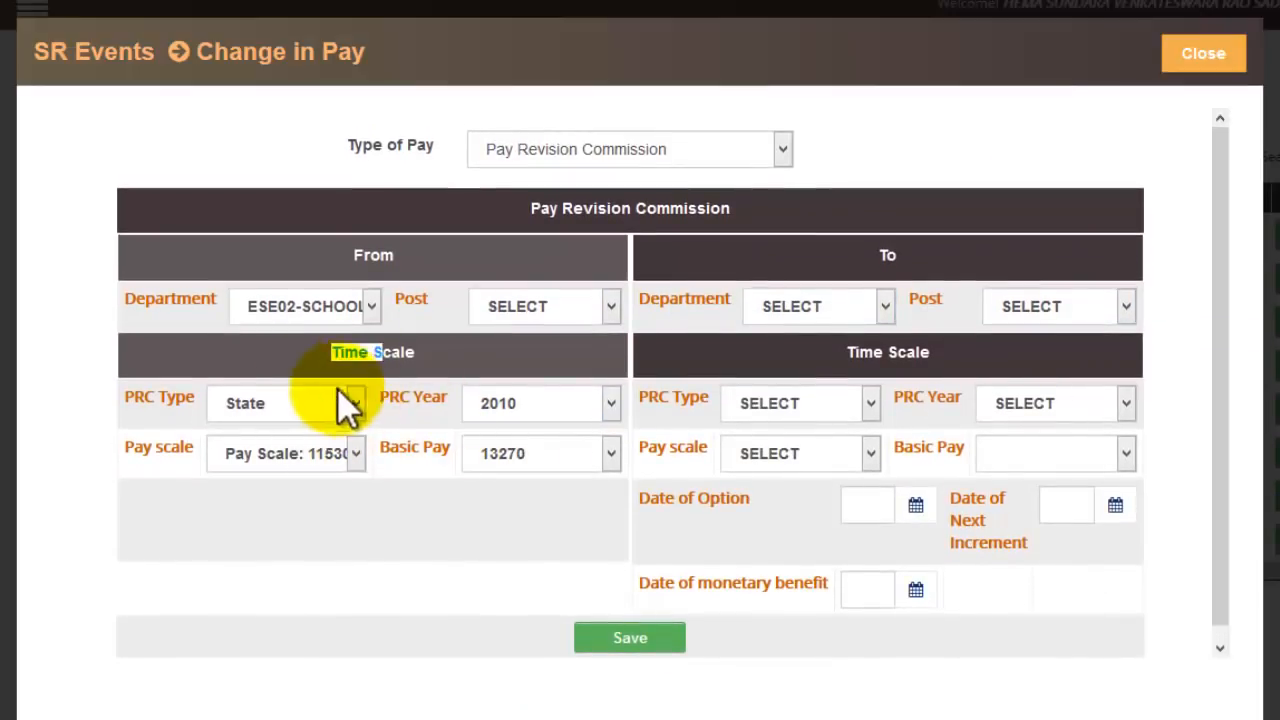
left_click(258, 404)
left_click(285, 468)
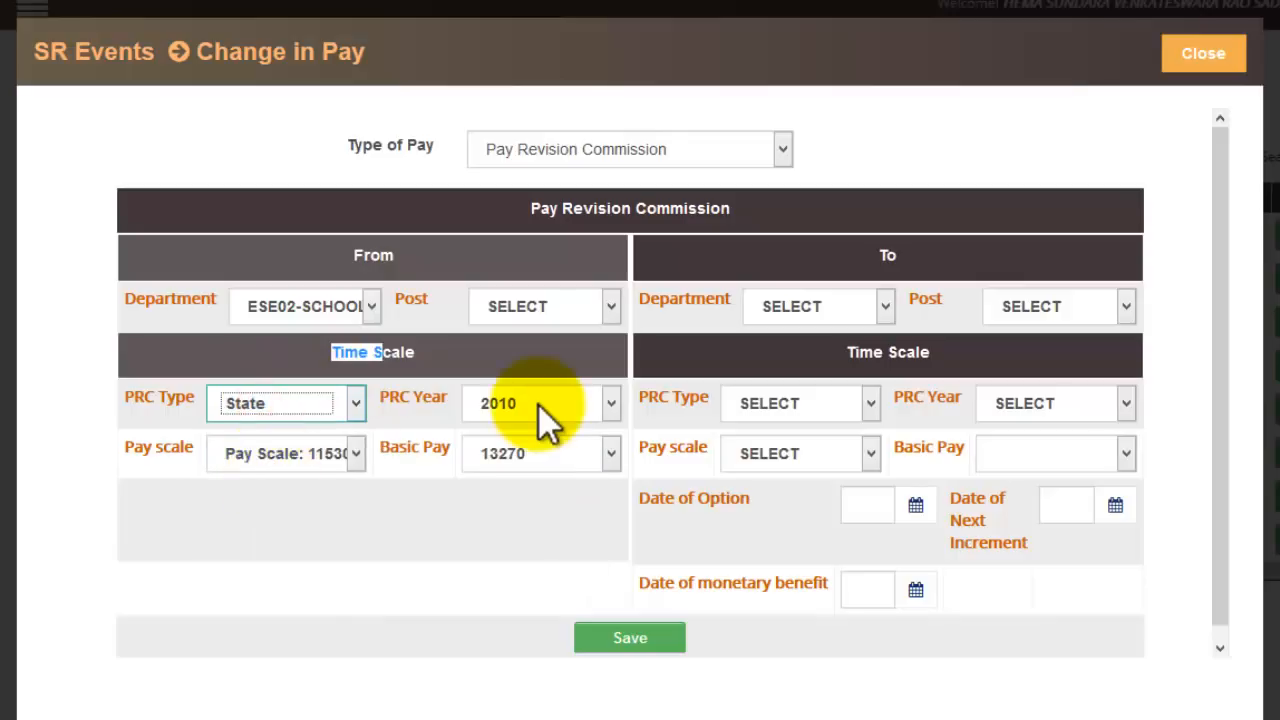
left_click(538, 404)
left_click(536, 404)
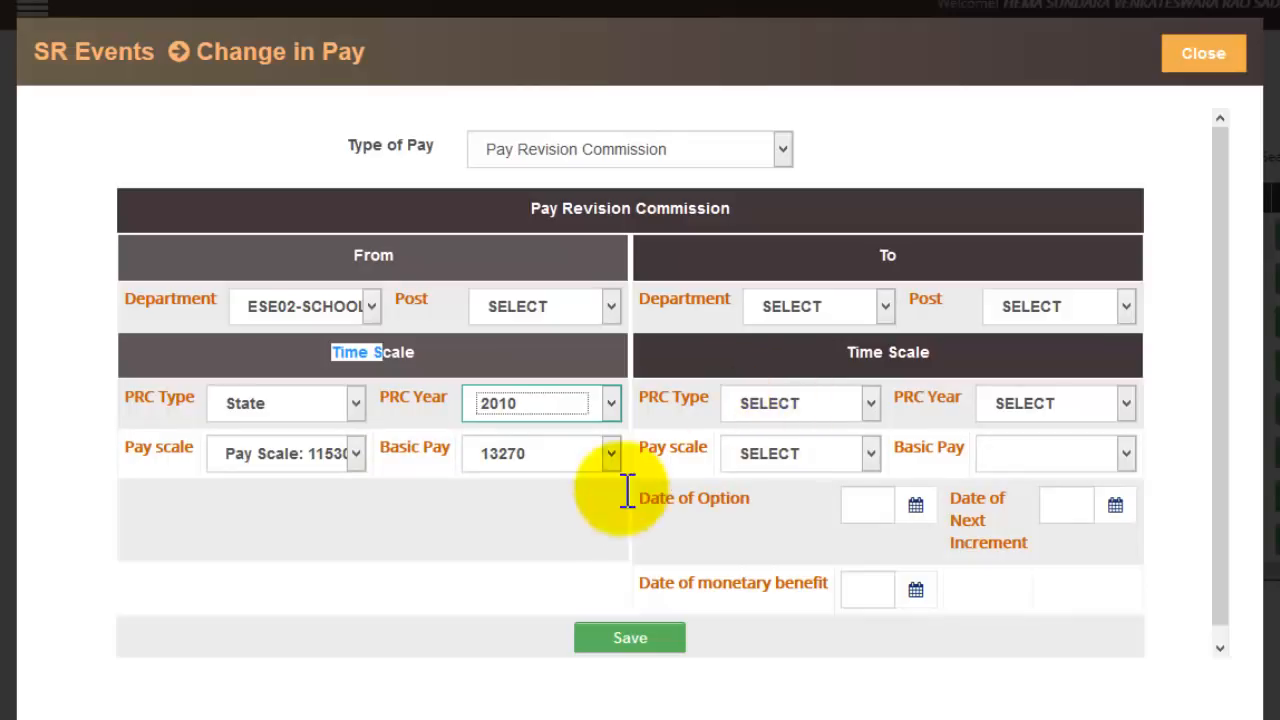
left_click(340, 466)
left_click(346, 465)
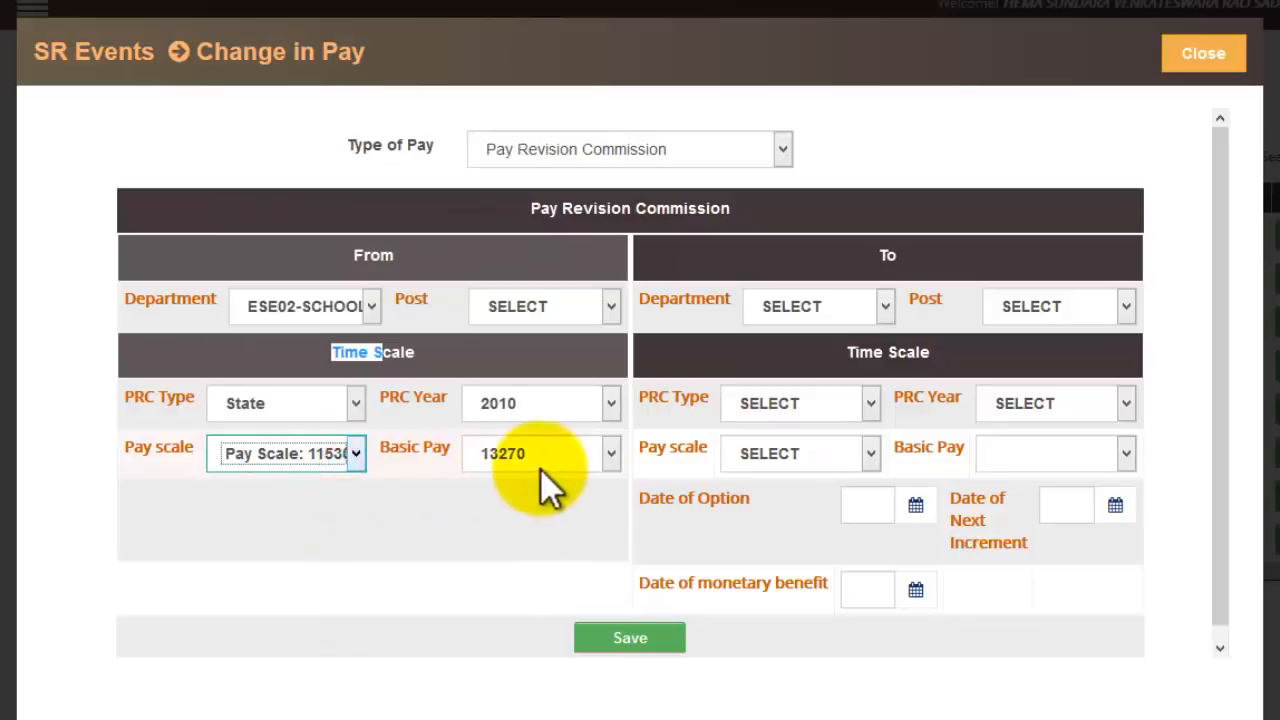
Set the basic pay in the From time scale to 17050
left_click(587, 470)
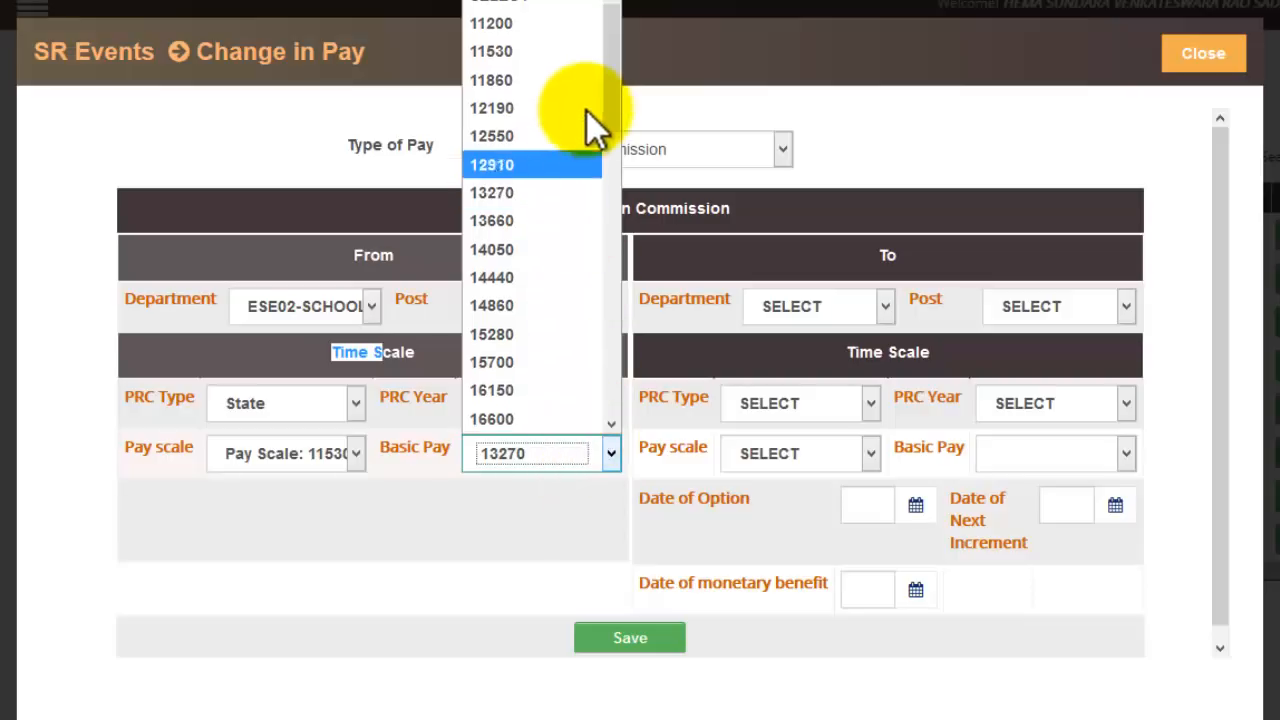
left_click(525, 356)
left_click(543, 455)
scroll(512, 340, "down", 5)
left_click(507, 389)
left_click(540, 452)
left_click(510, 160)
left_click(543, 450)
left_click(504, 140)
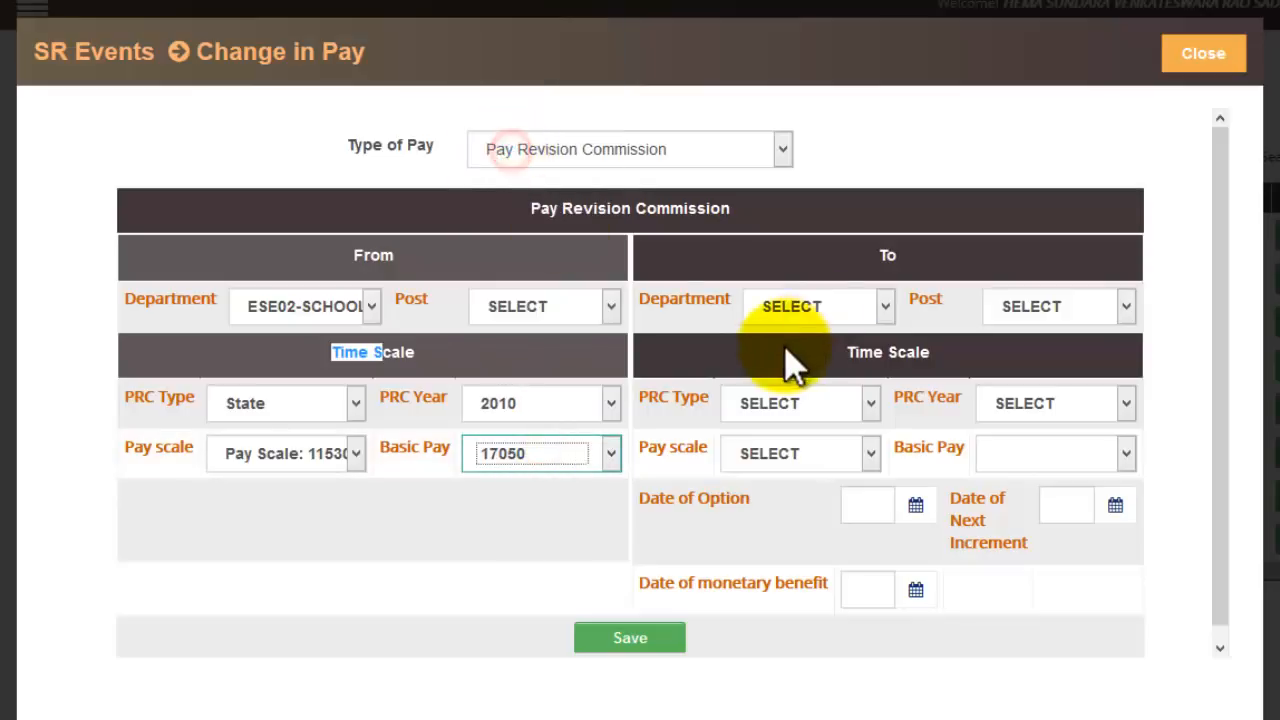
Set the To time scale's PRC type to State and its PRC year to 2015
triple_click(866, 350)
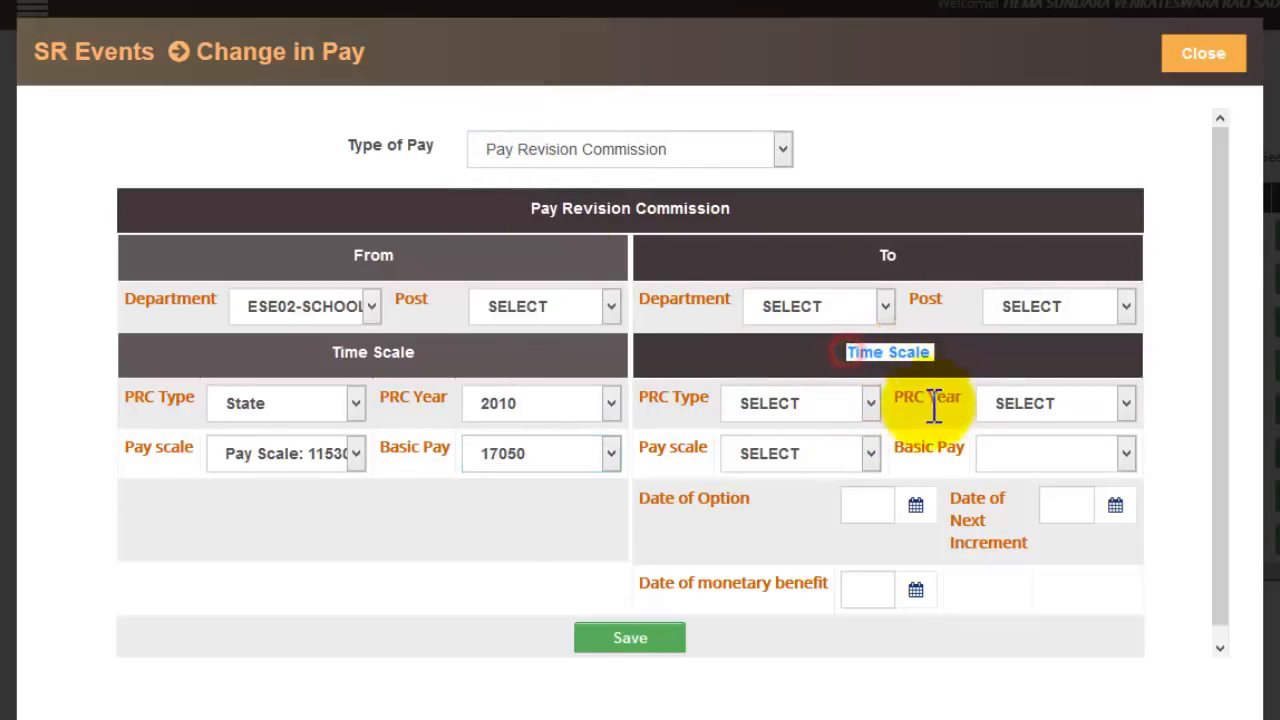
scroll(829, 400, "down", 1)
left_click(845, 403)
left_click(846, 389)
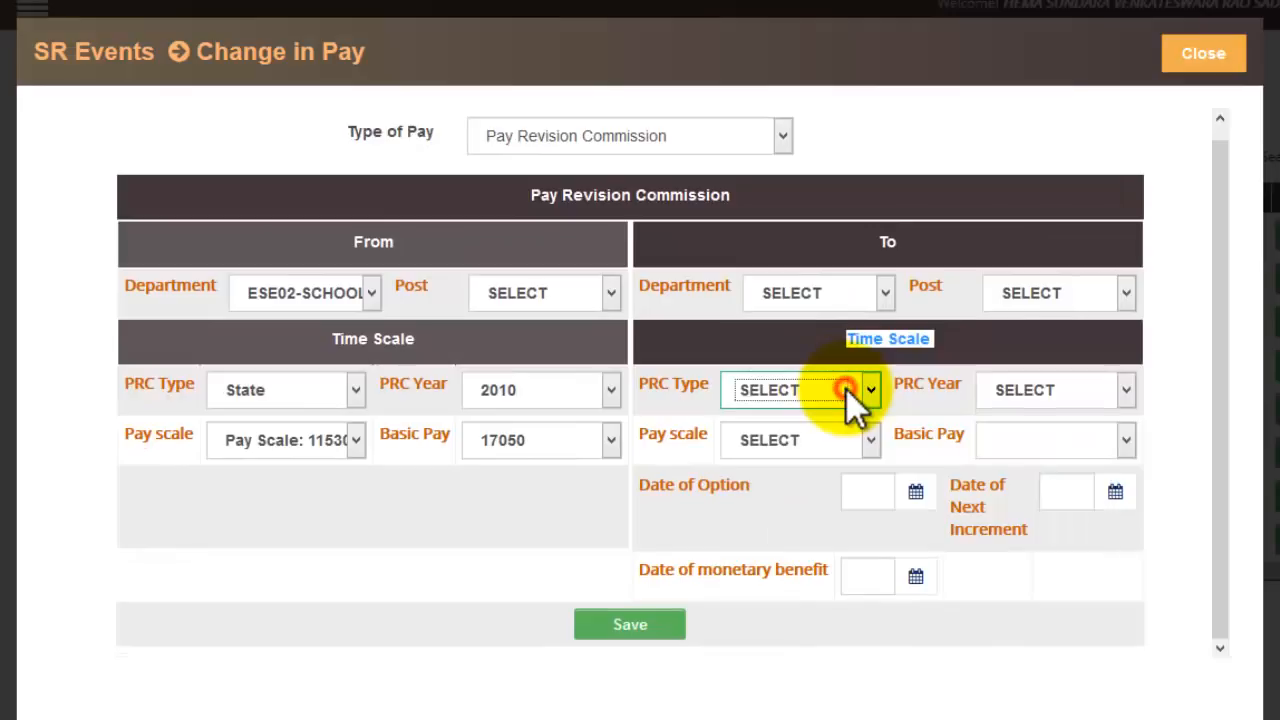
left_click(846, 389)
left_click(824, 452)
left_click(1110, 390)
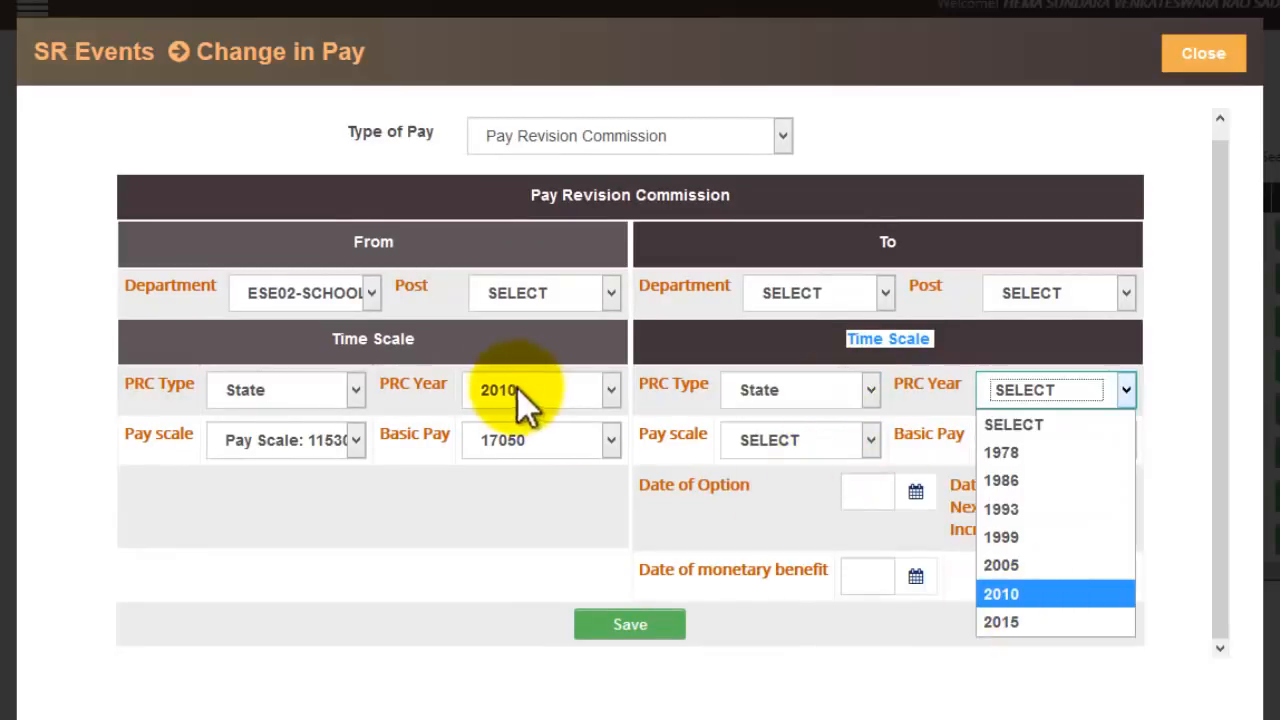
left_click(1061, 622)
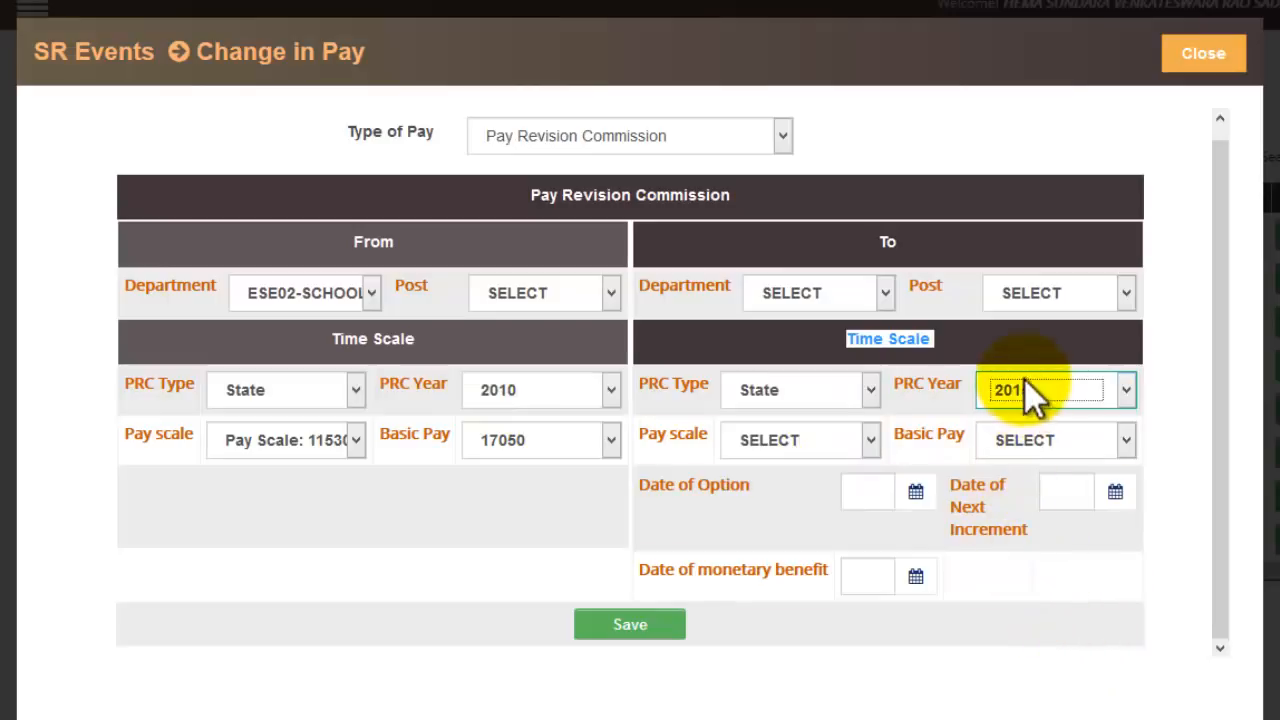
left_click(832, 462)
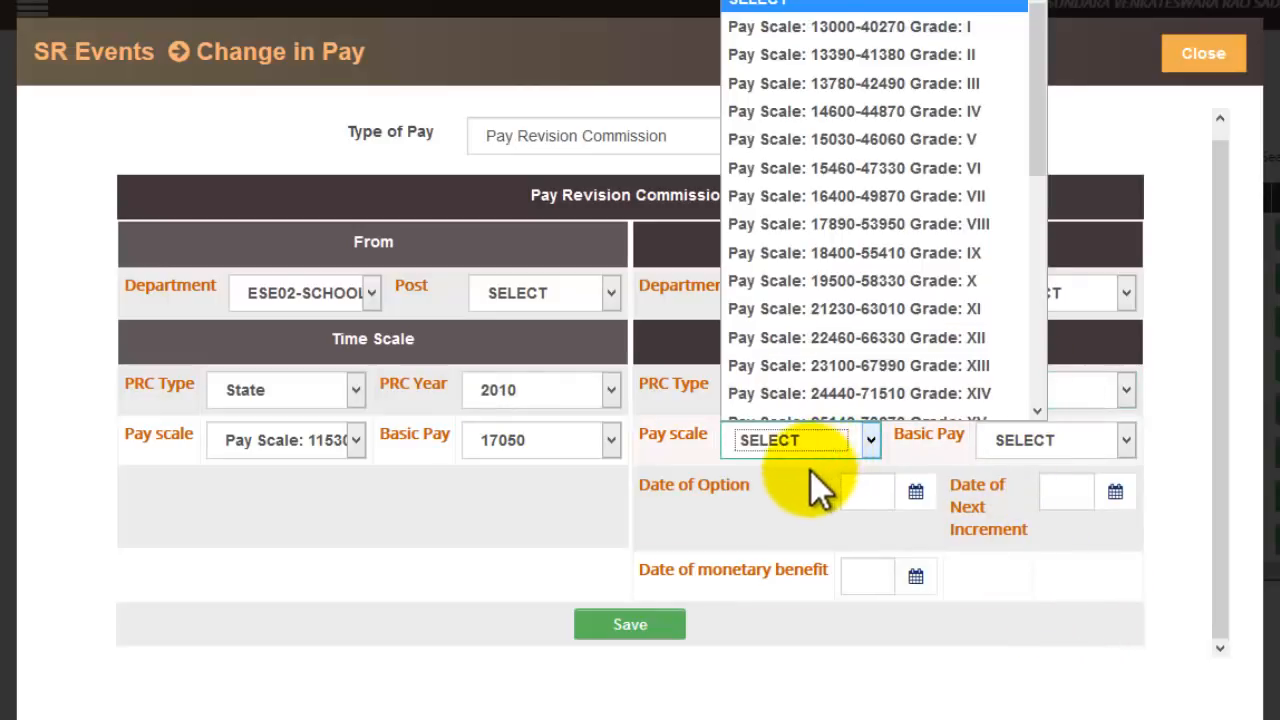
left_click(811, 471)
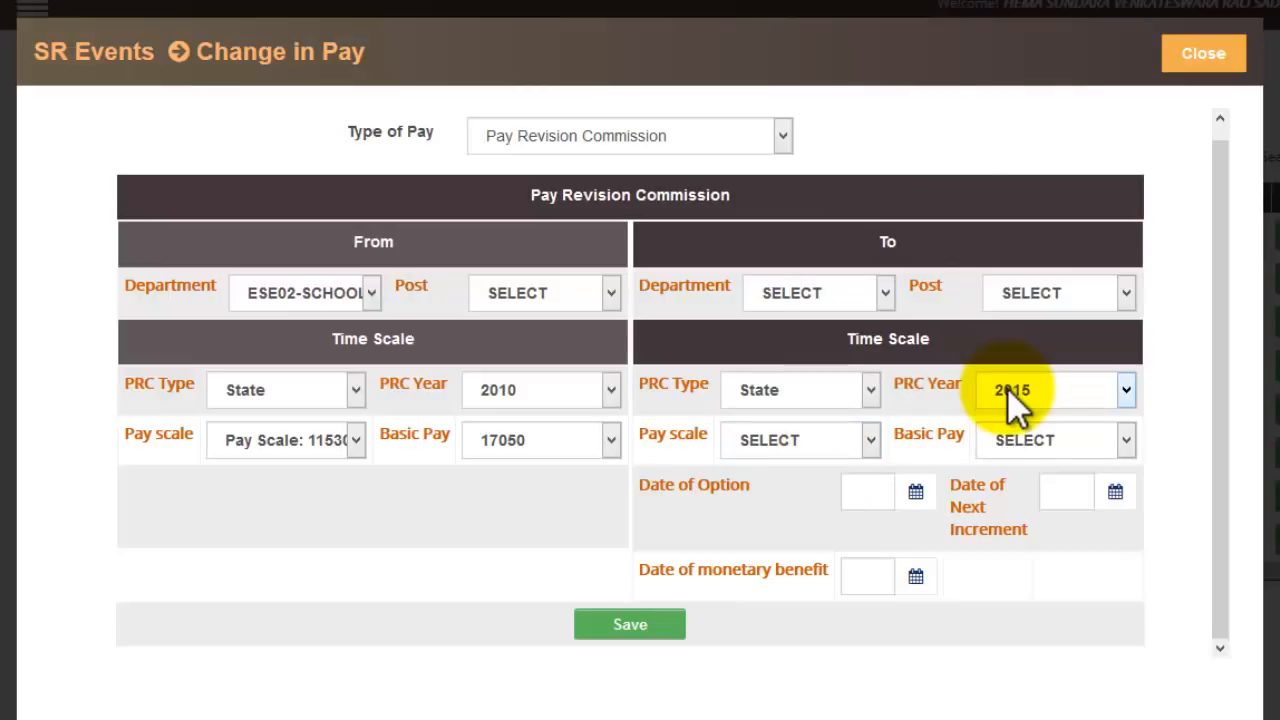
left_click(337, 425)
left_click(340, 432)
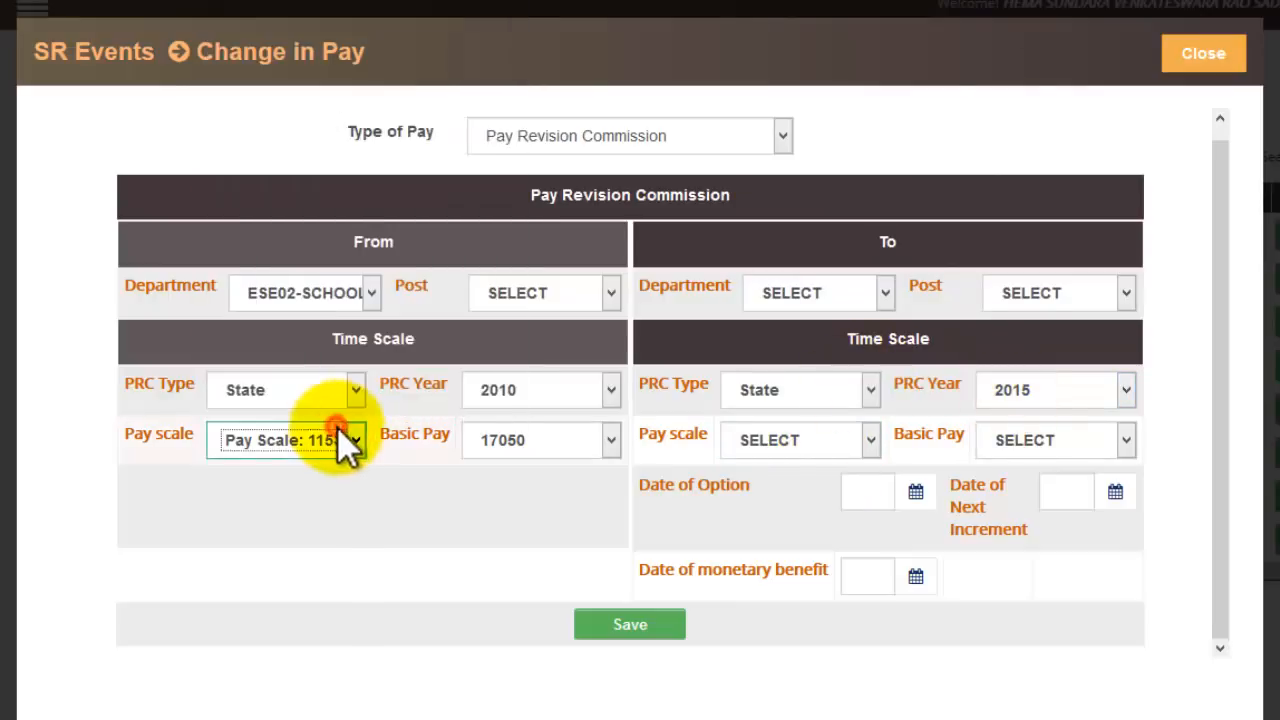
left_click(843, 448)
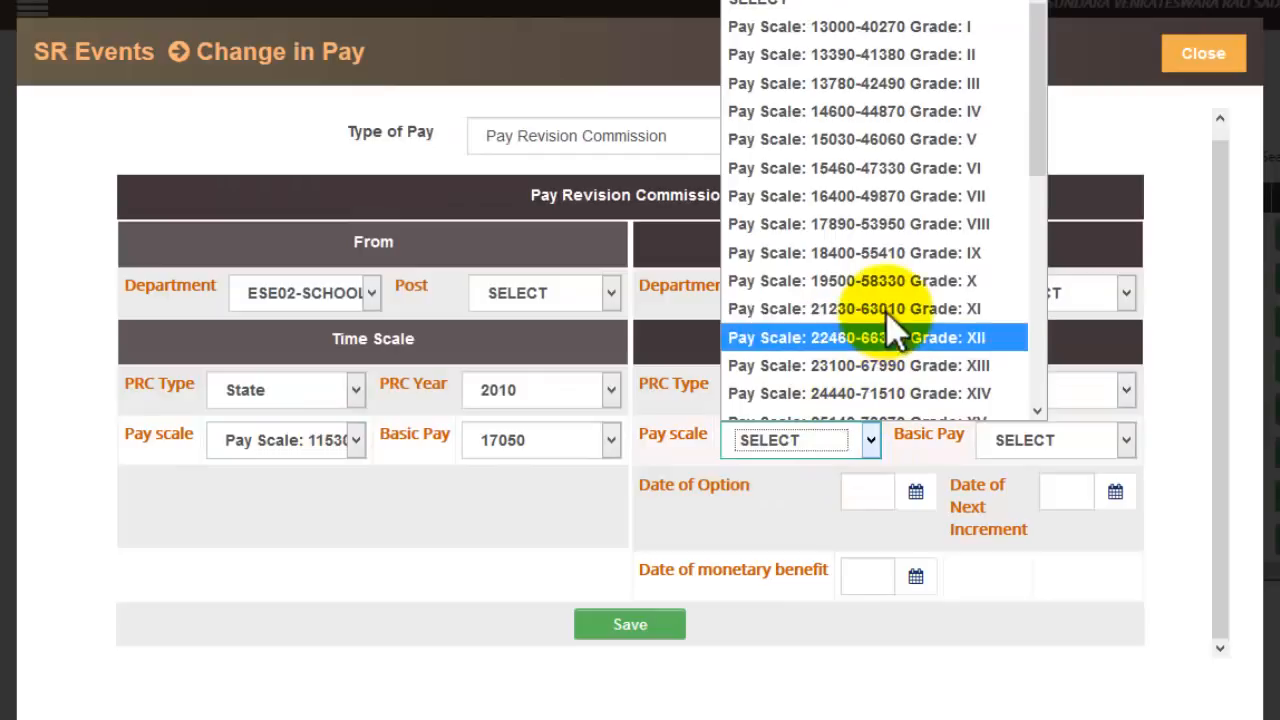
left_click(914, 338)
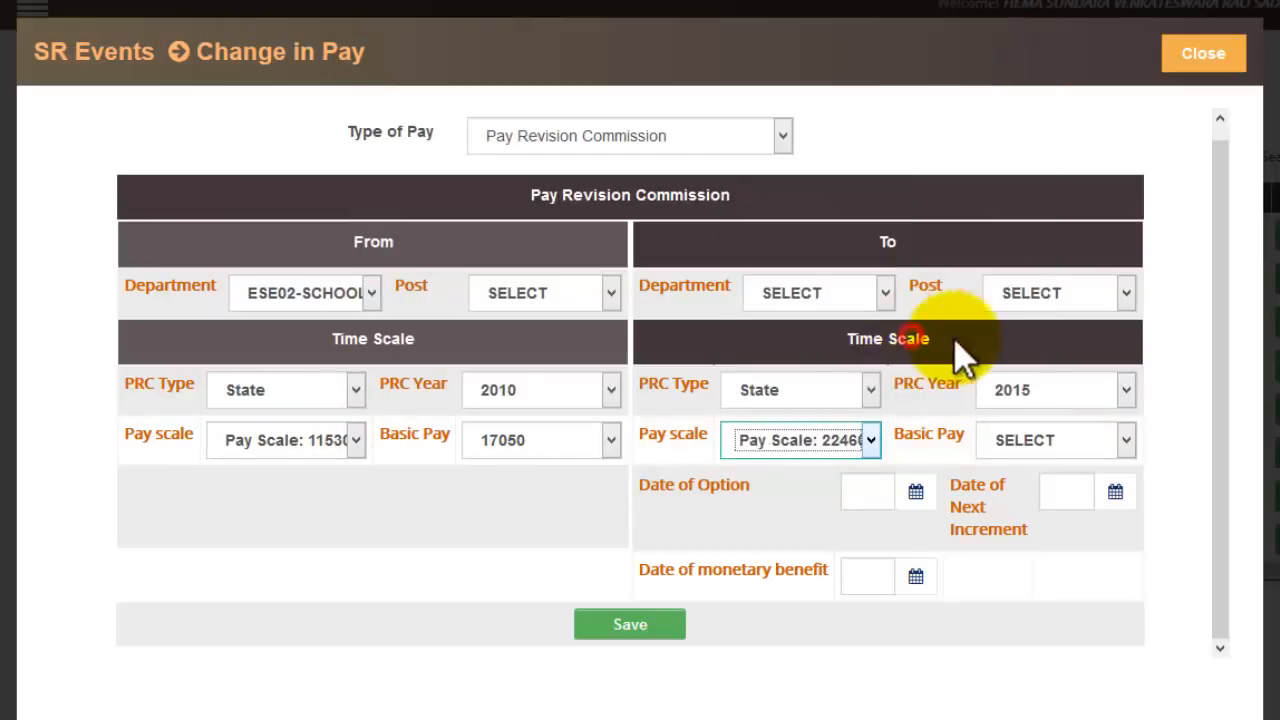
Set the basic pay in the To time scale to 22460
left_click(1072, 446)
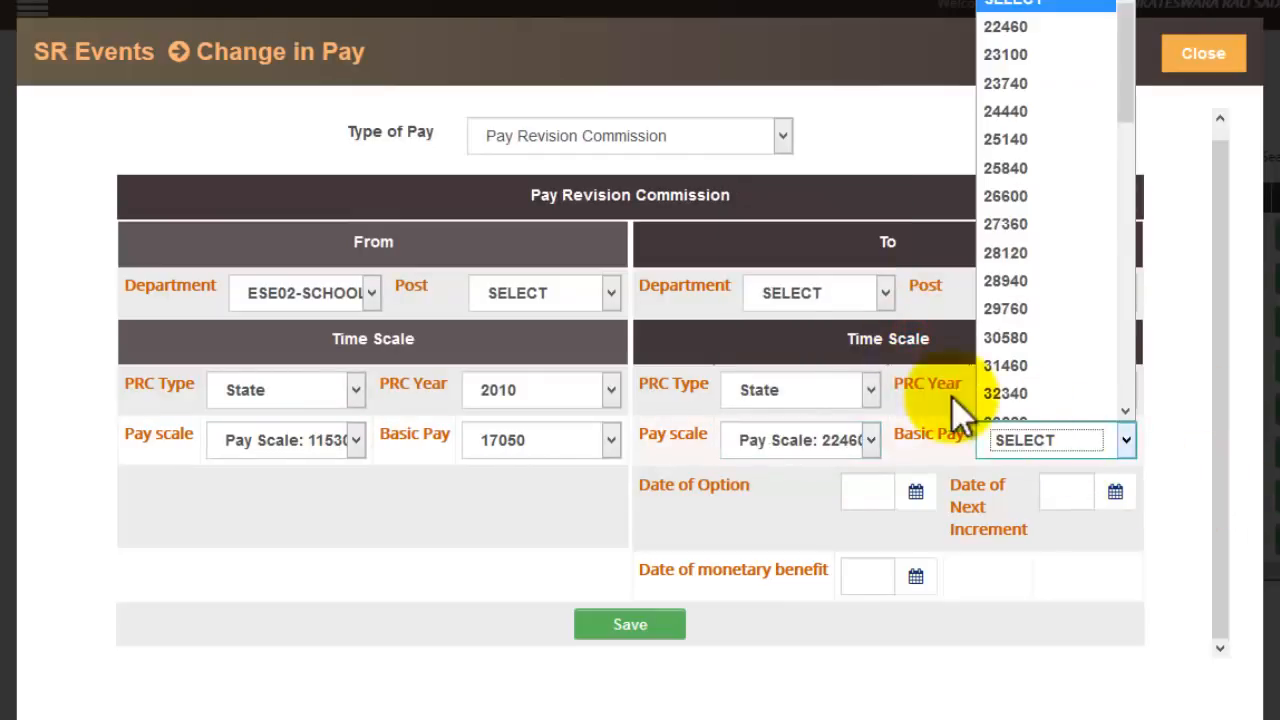
left_click(700, 197)
double_click(700, 197)
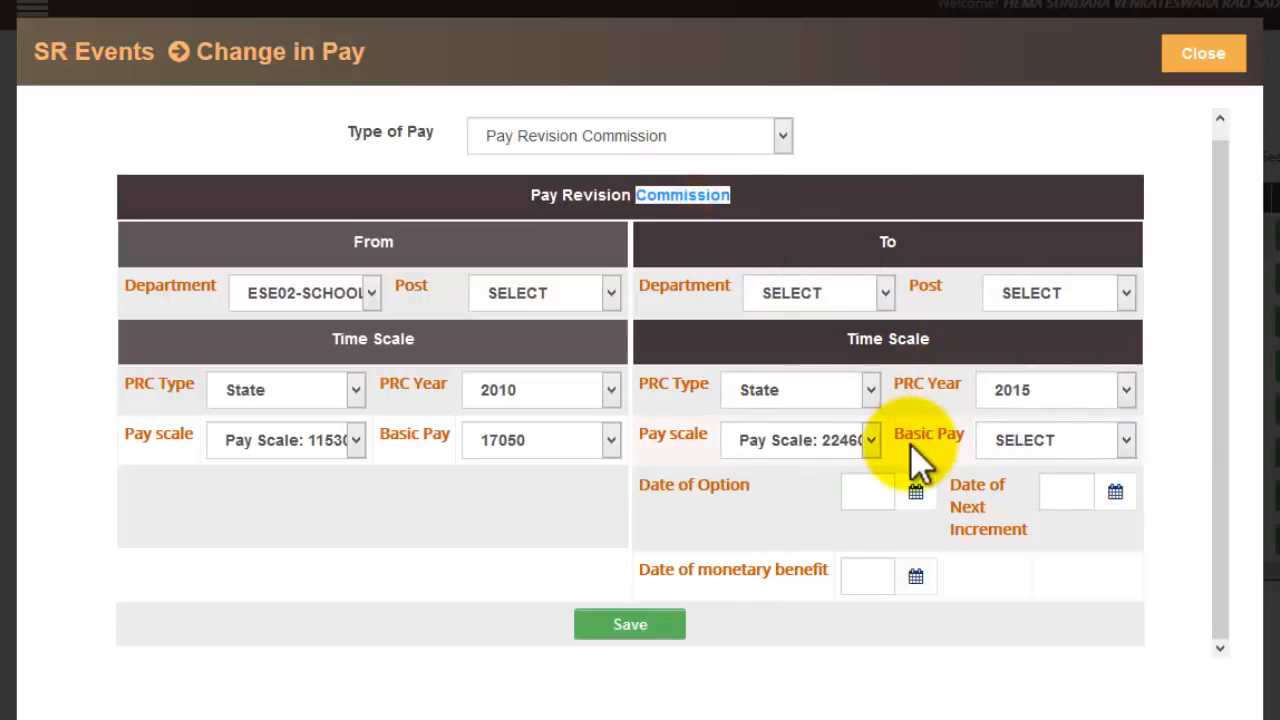
left_click(1050, 450)
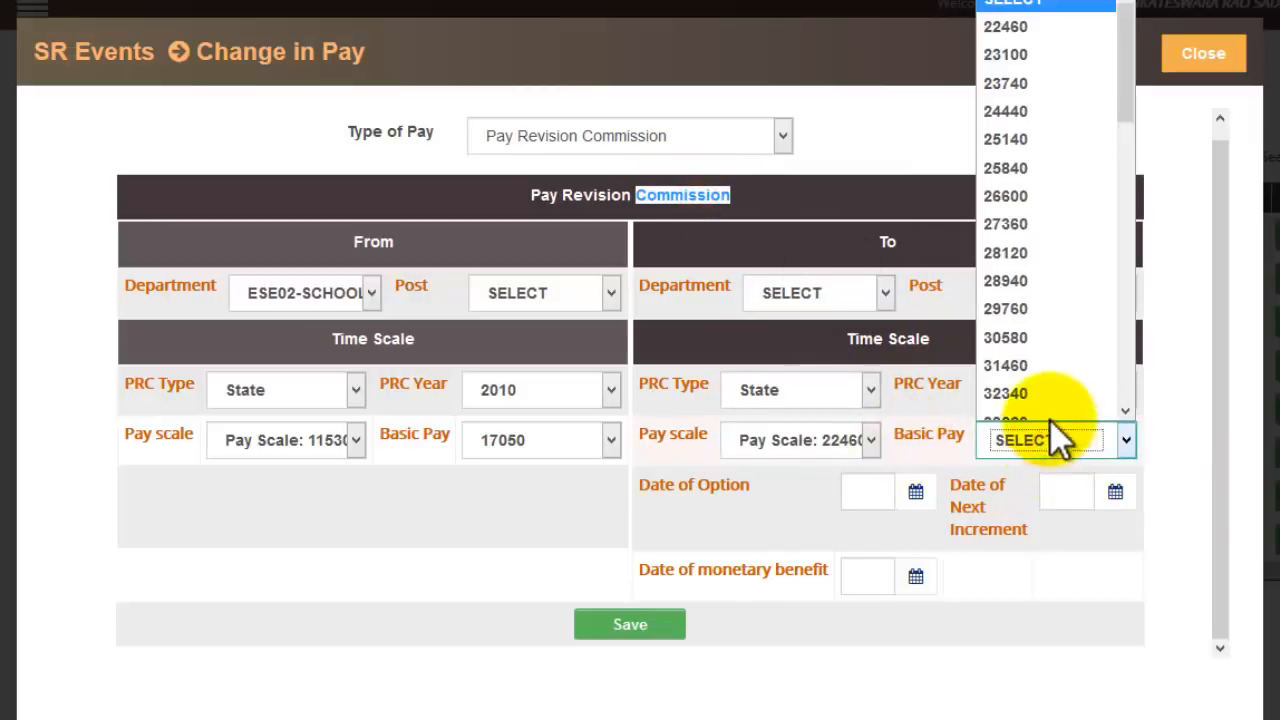
left_click(1070, 38)
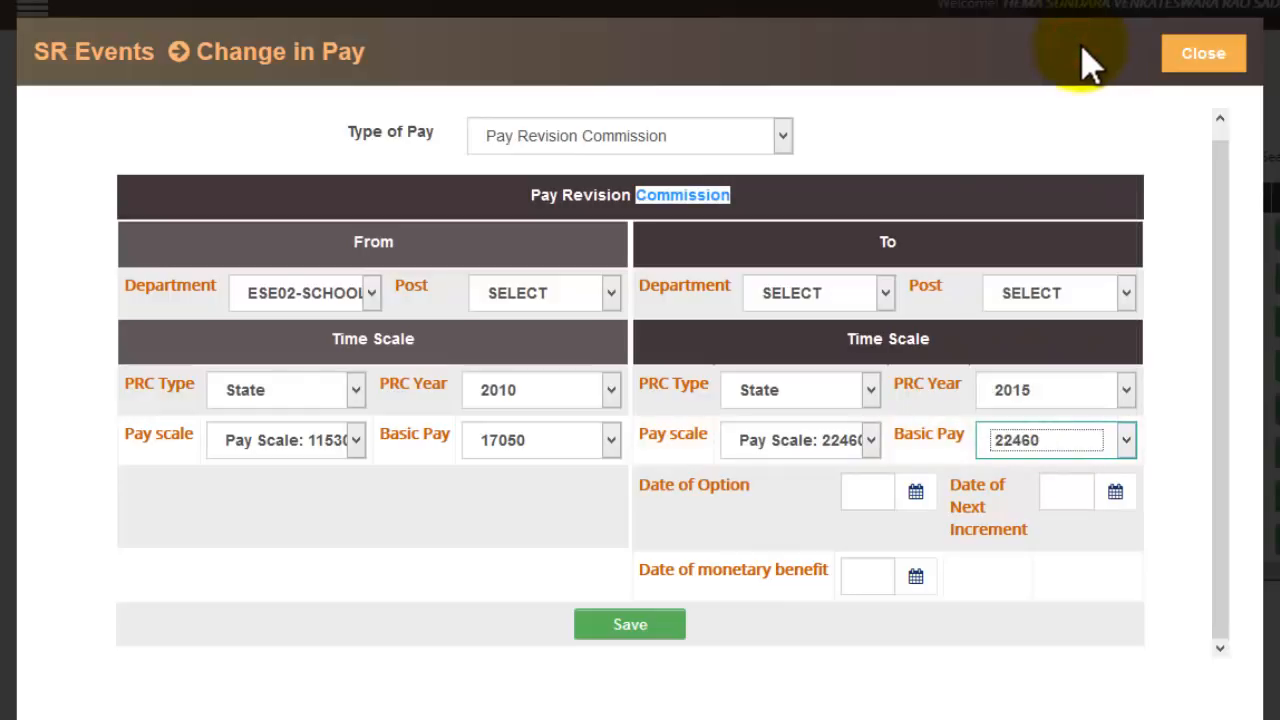
Compare the pay scale and basic pay of the From time scale with those of the To time scale
left_click(357, 442)
left_click(357, 442)
left_click(850, 442)
left_click(850, 442)
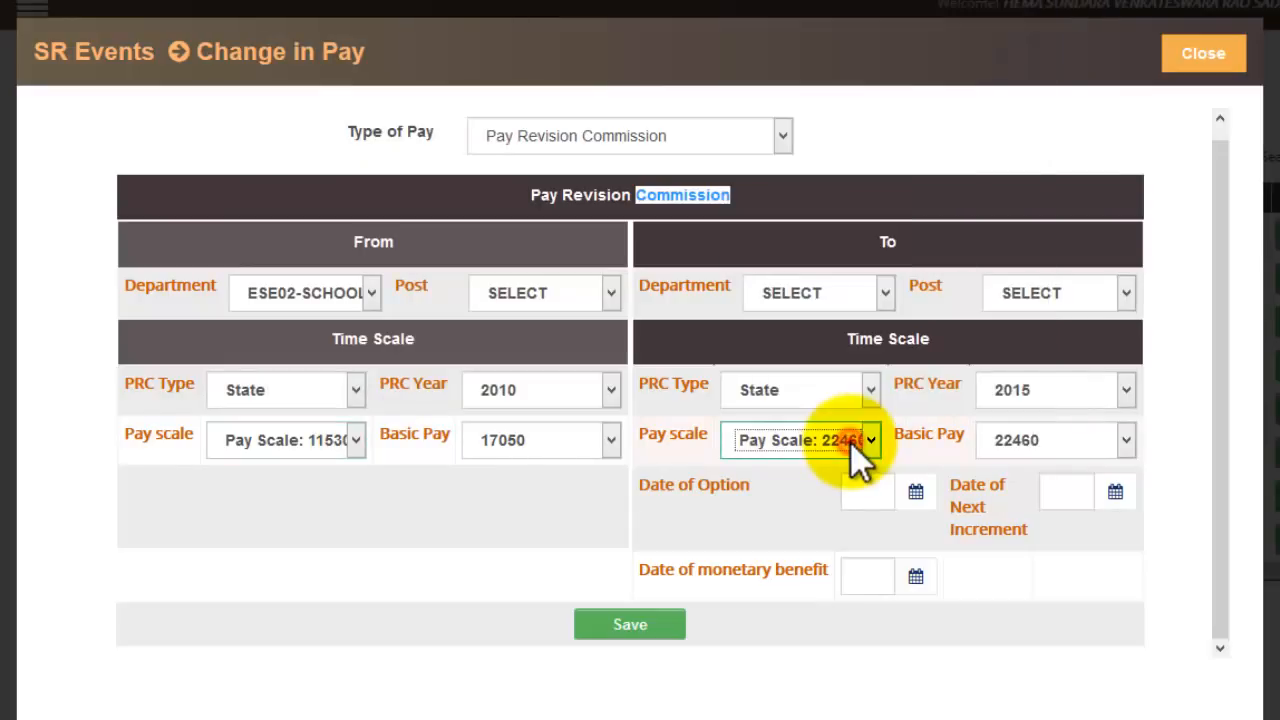
left_click(595, 446)
left_click(575, 448)
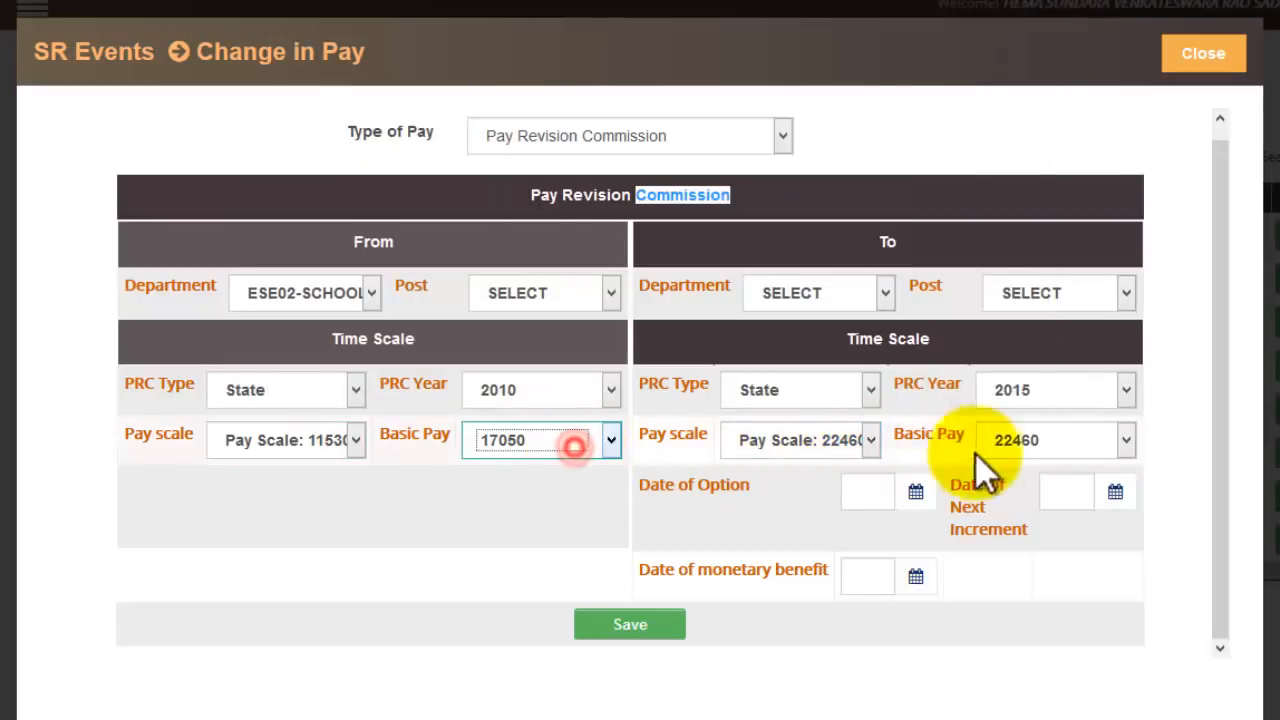
left_click(1095, 450)
left_click(1095, 450)
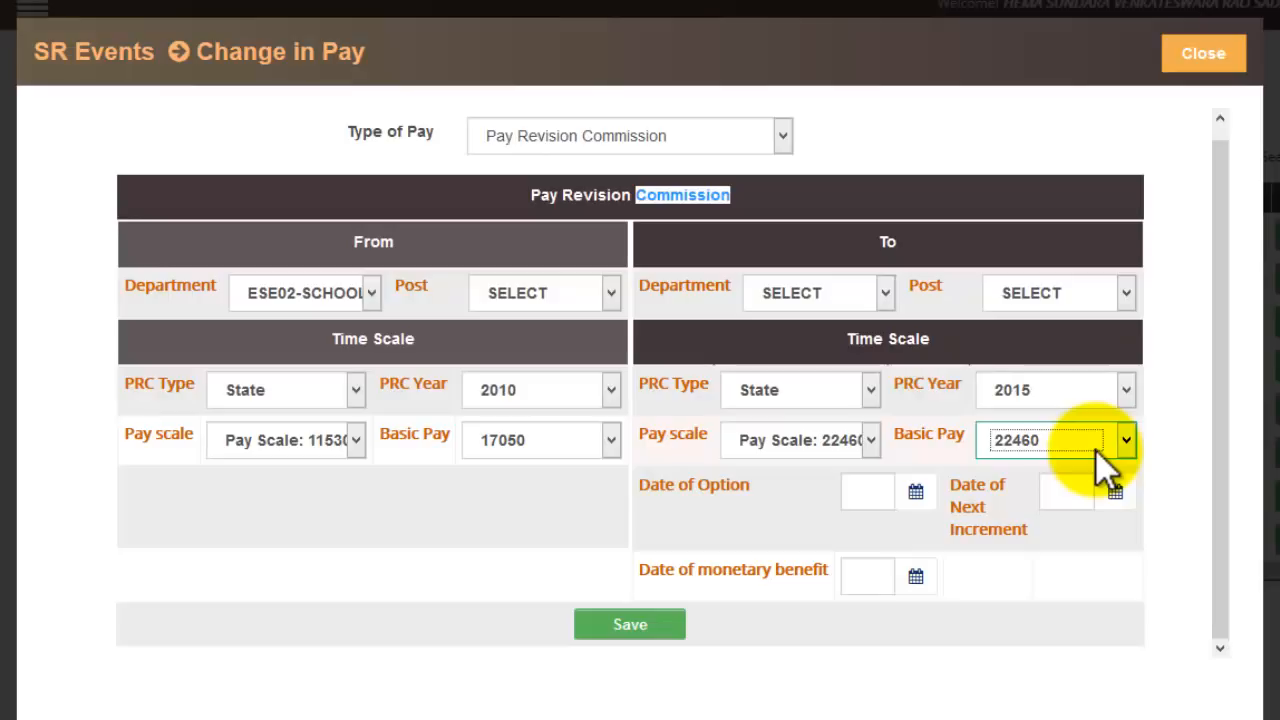
left_click(1095, 449)
left_click(1095, 449)
left_click(1108, 446)
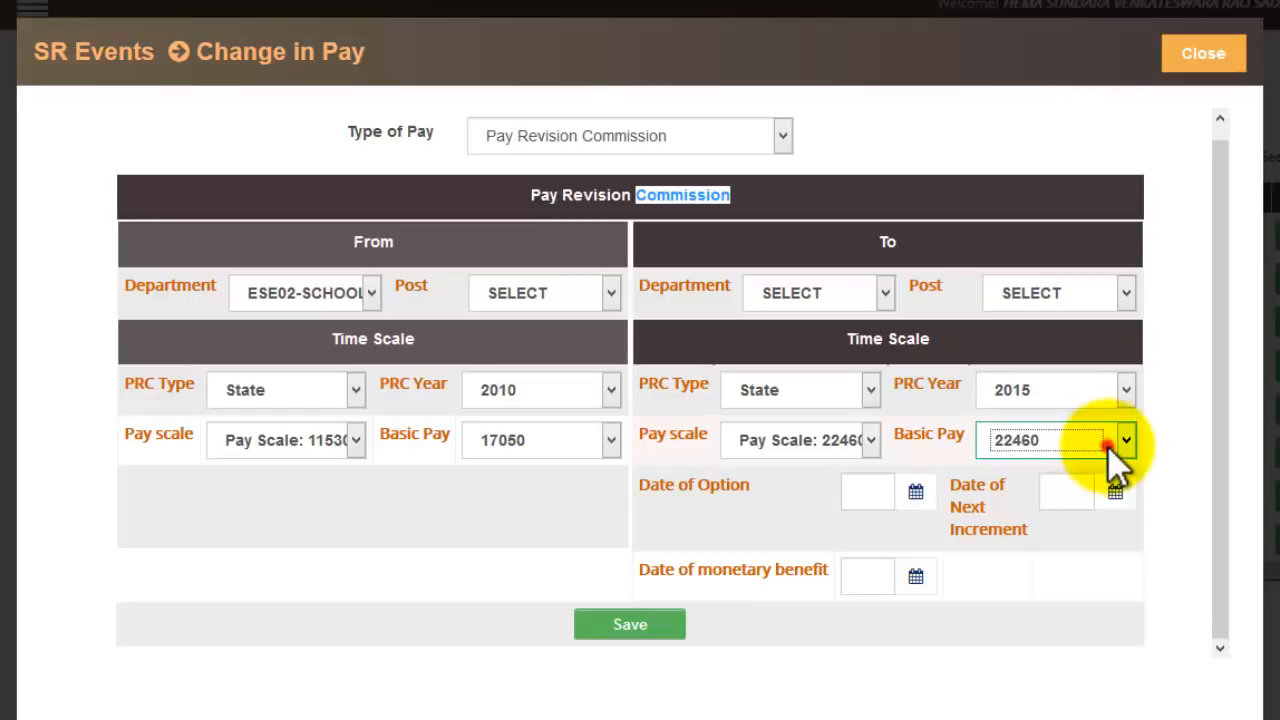
Look at the Date of Option, Date of Next Increment and Date of monetary benefit fields without entering dates
left_click(886, 498)
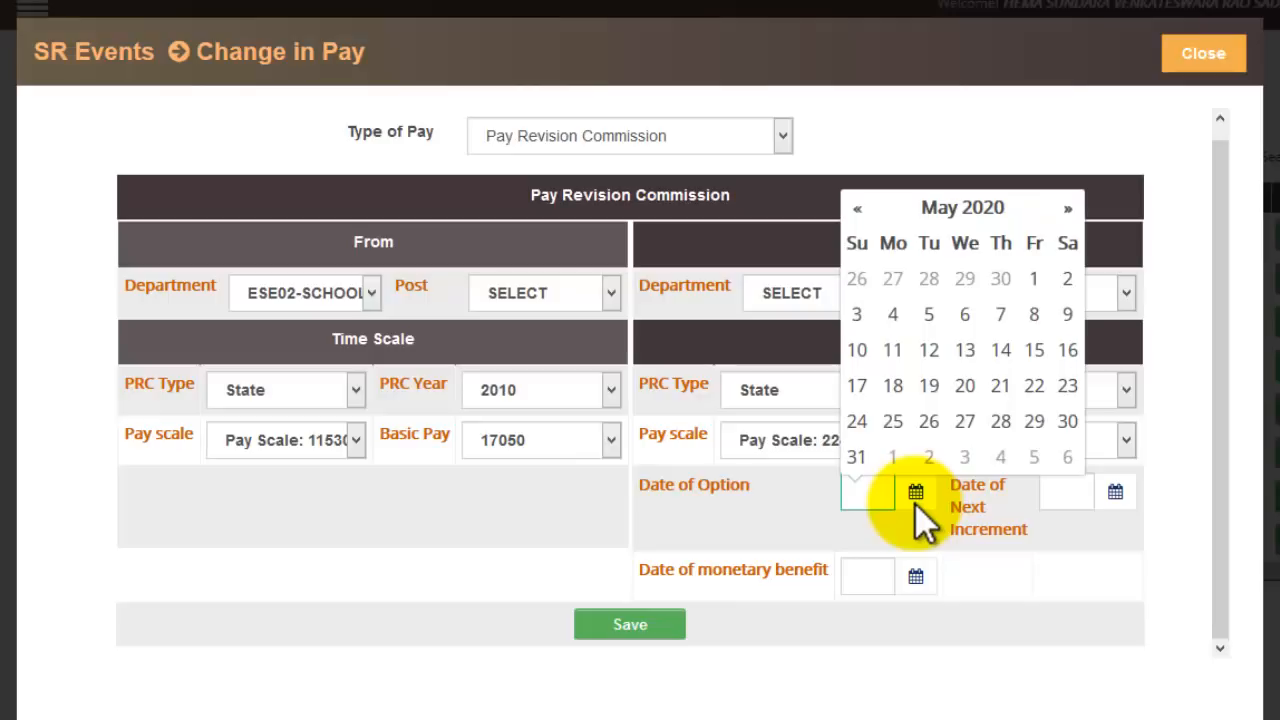
left_click(1068, 493)
left_click(1102, 540)
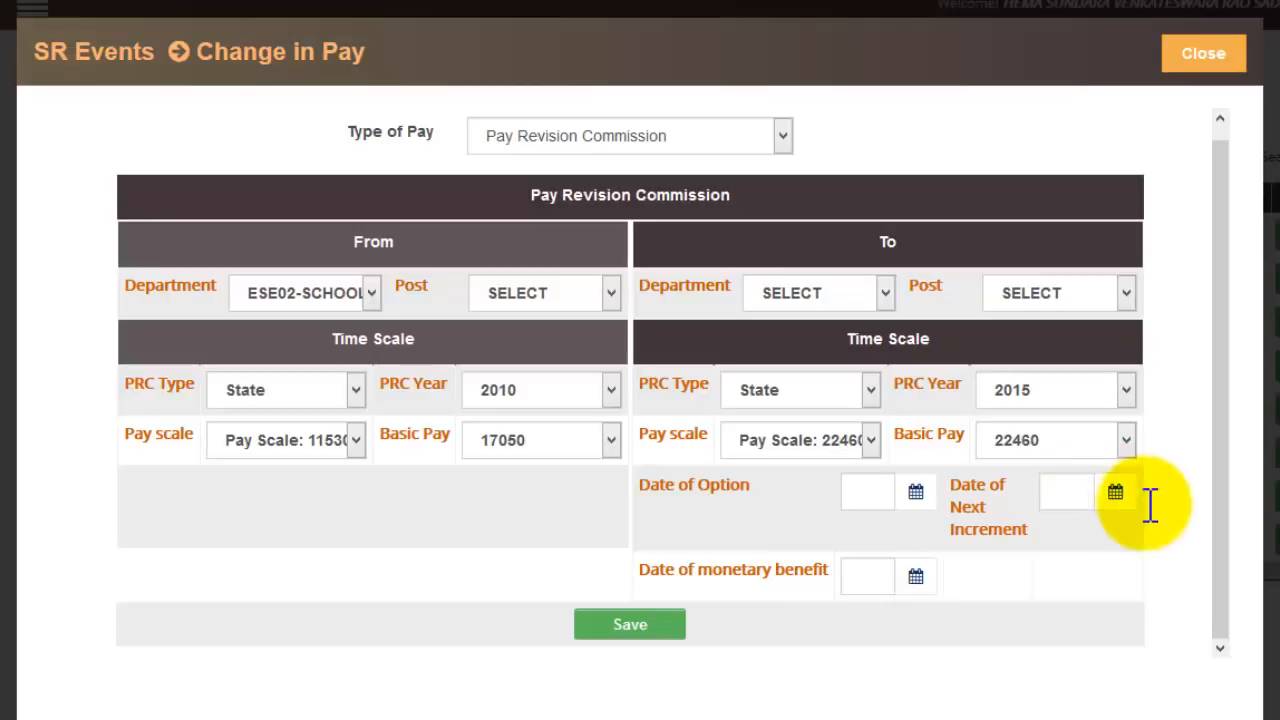
left_click(852, 572)
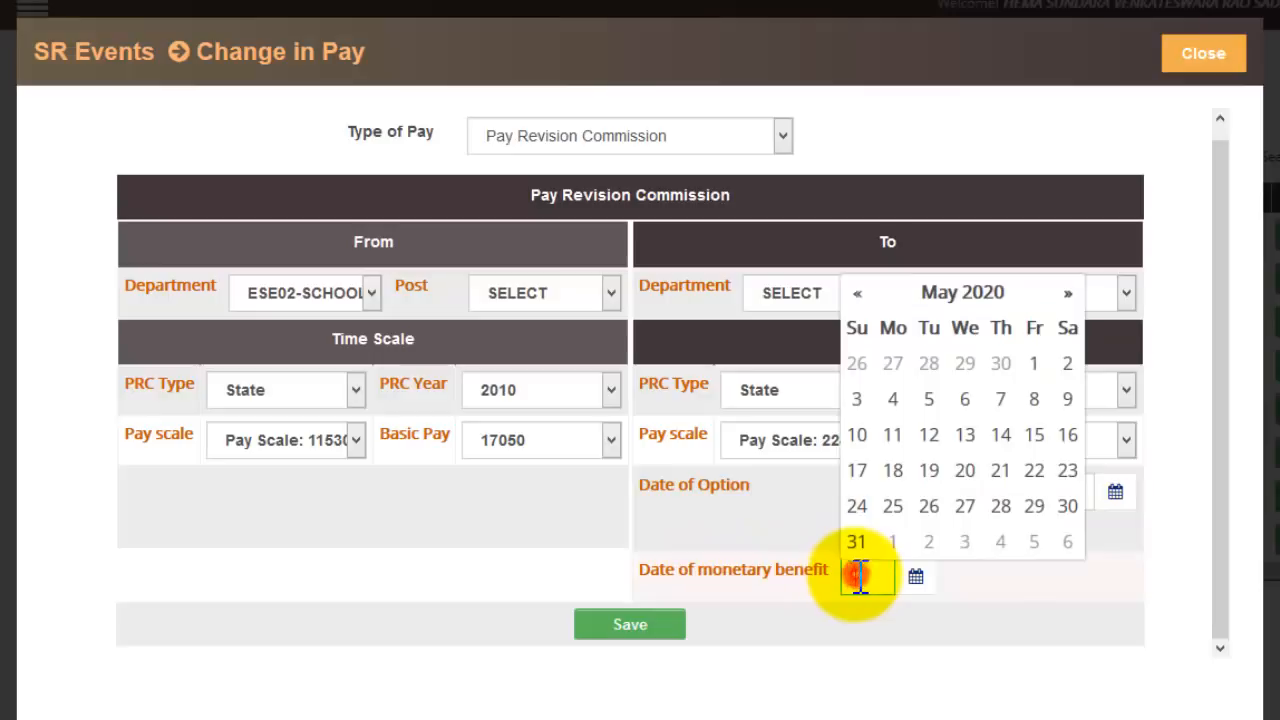
left_click(808, 562)
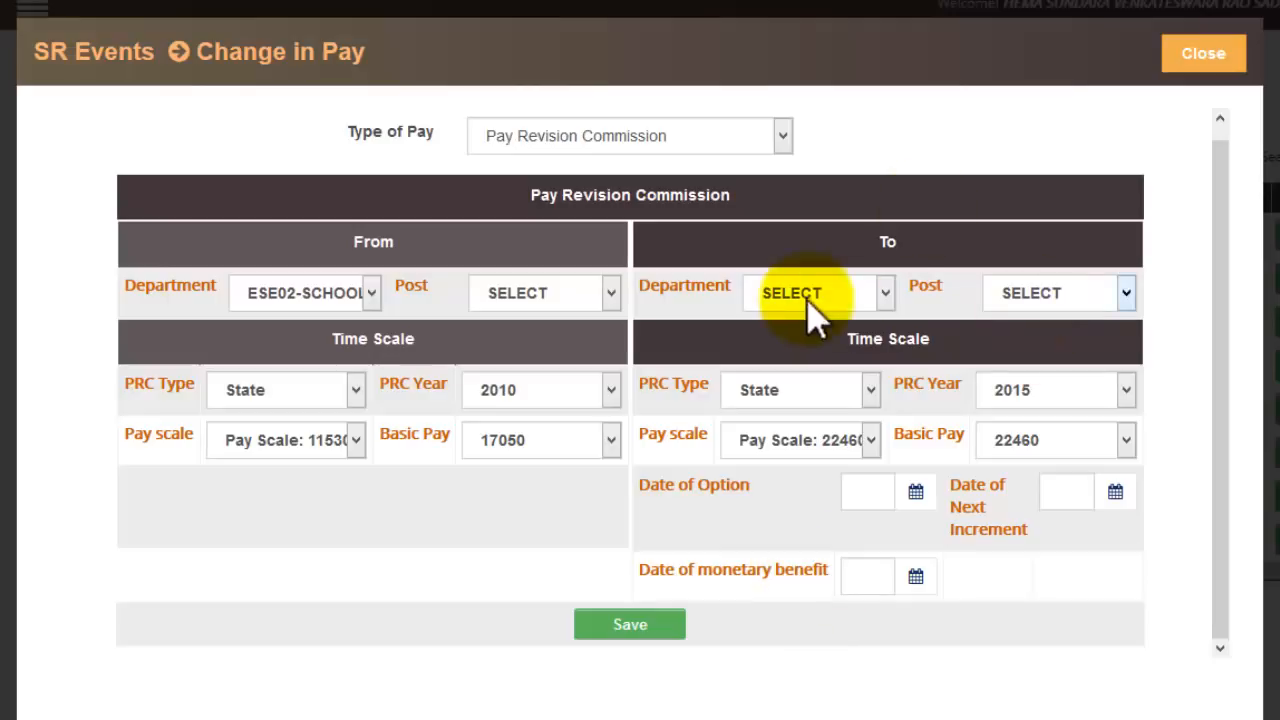
Review the From and To sections of the Pay Revision Commission form, including the To pay scale and basic pay
left_click_drag(530, 195, 745, 225)
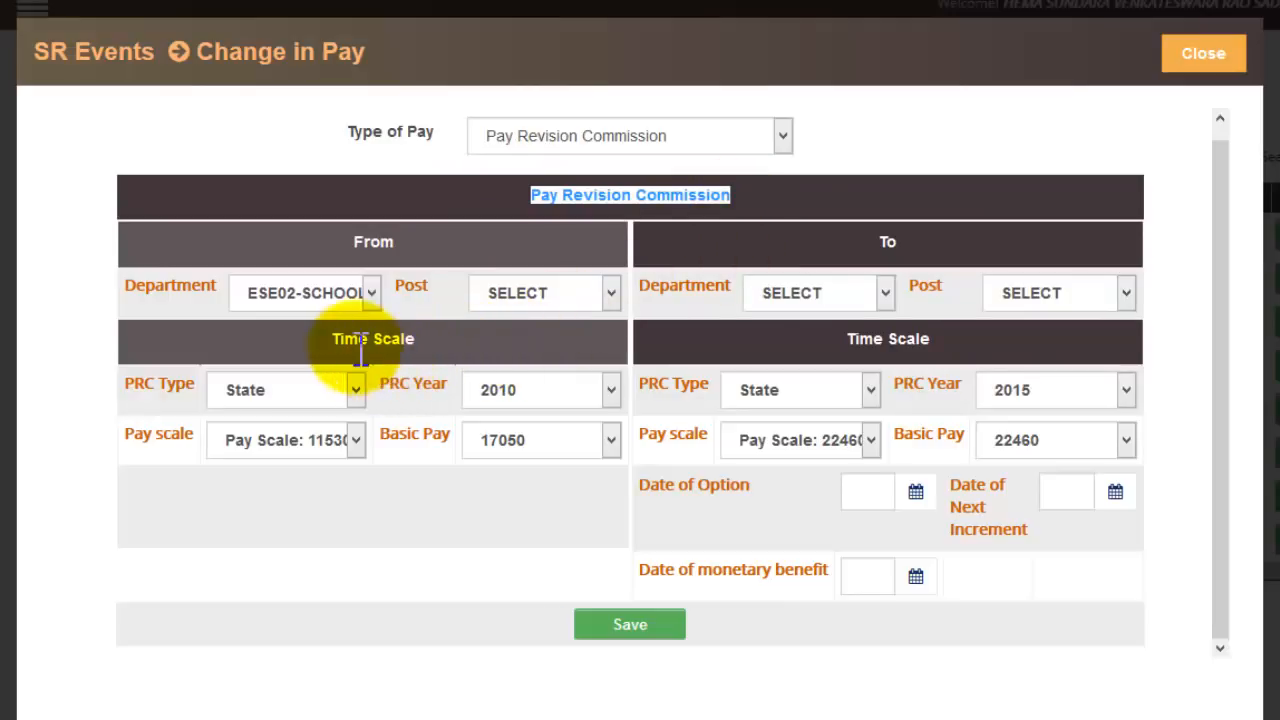
left_click(325, 338)
left_click_drag(334, 266, 943, 277)
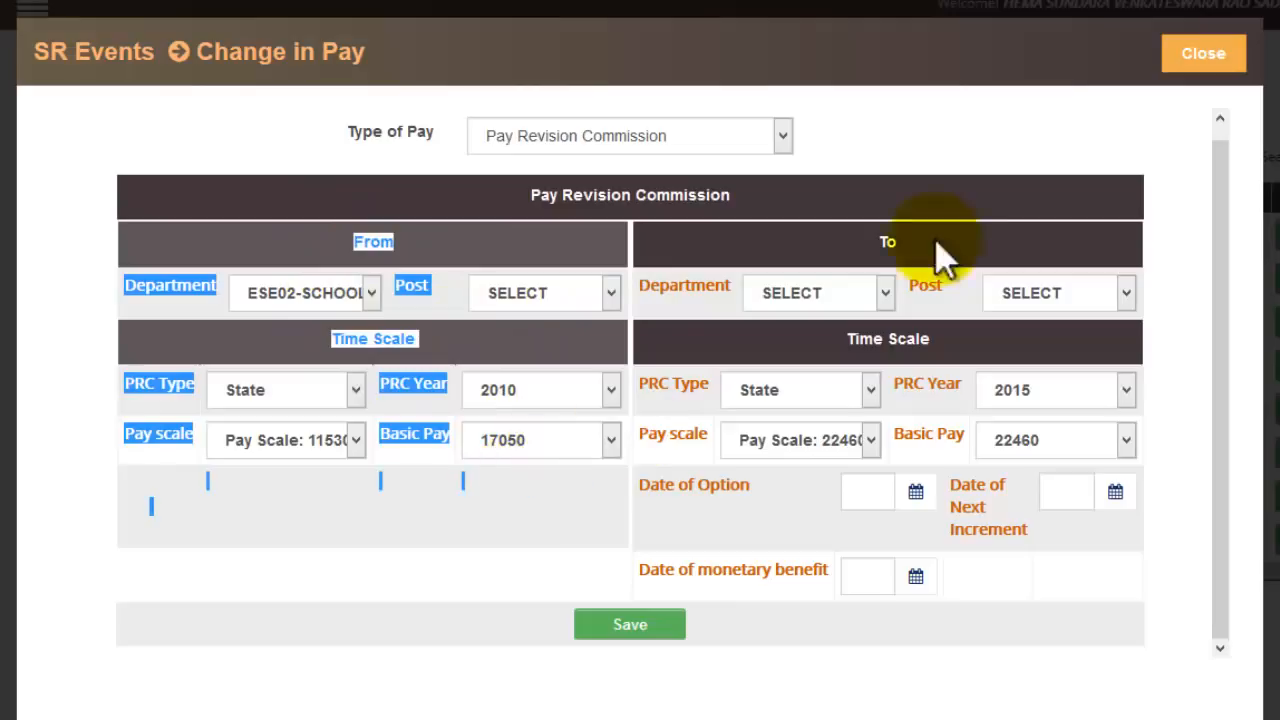
left_click_drag(745, 240, 940, 460)
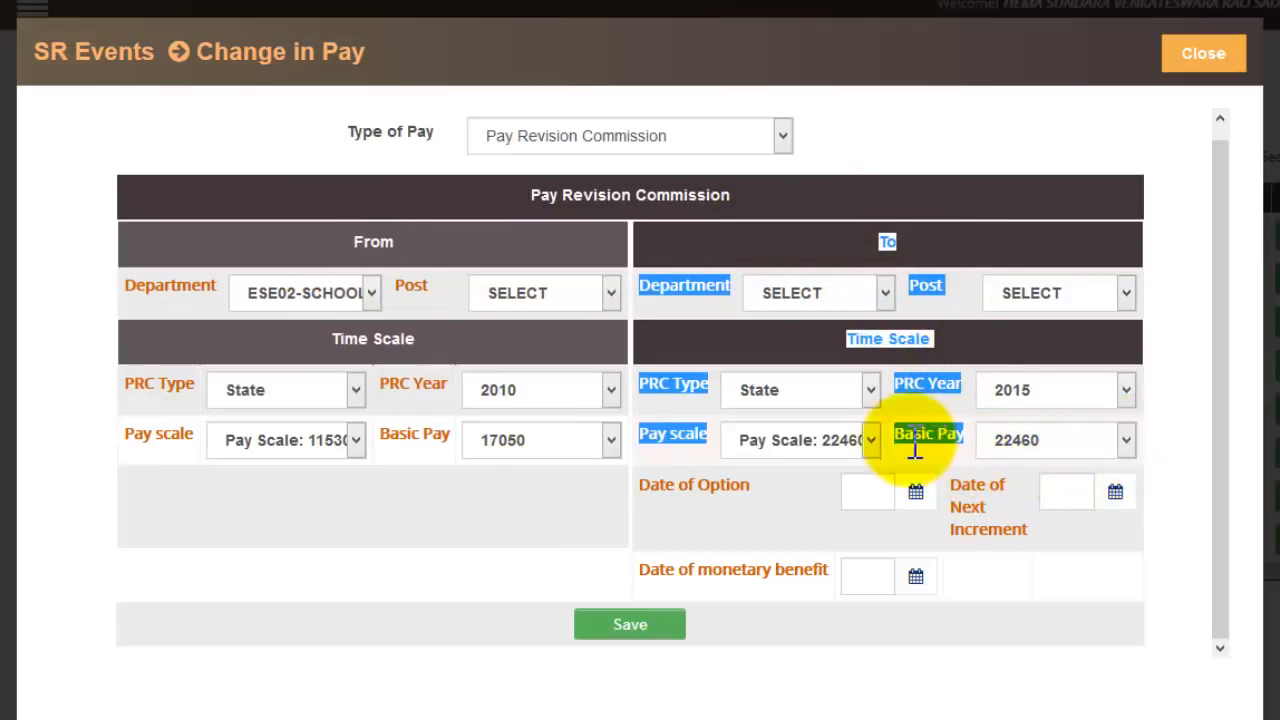
left_click(921, 445)
left_click(837, 452)
left_click(837, 452)
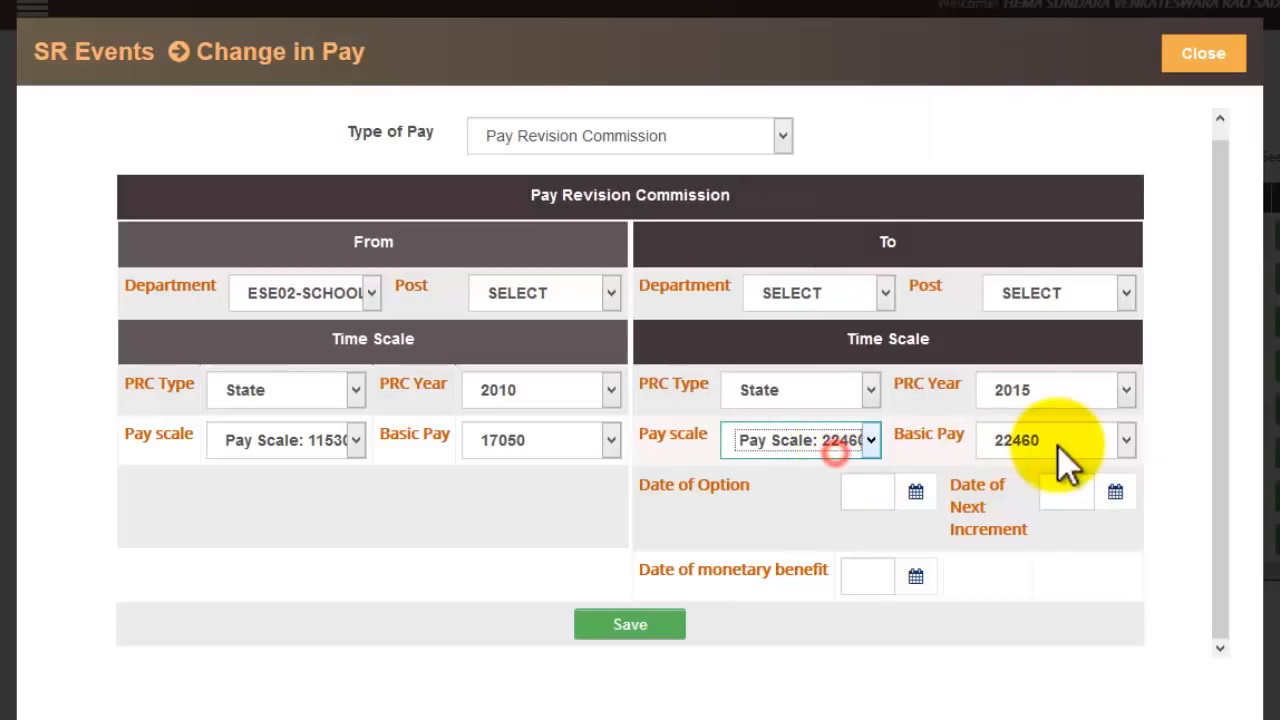
left_click(1125, 441)
left_click(1124, 439)
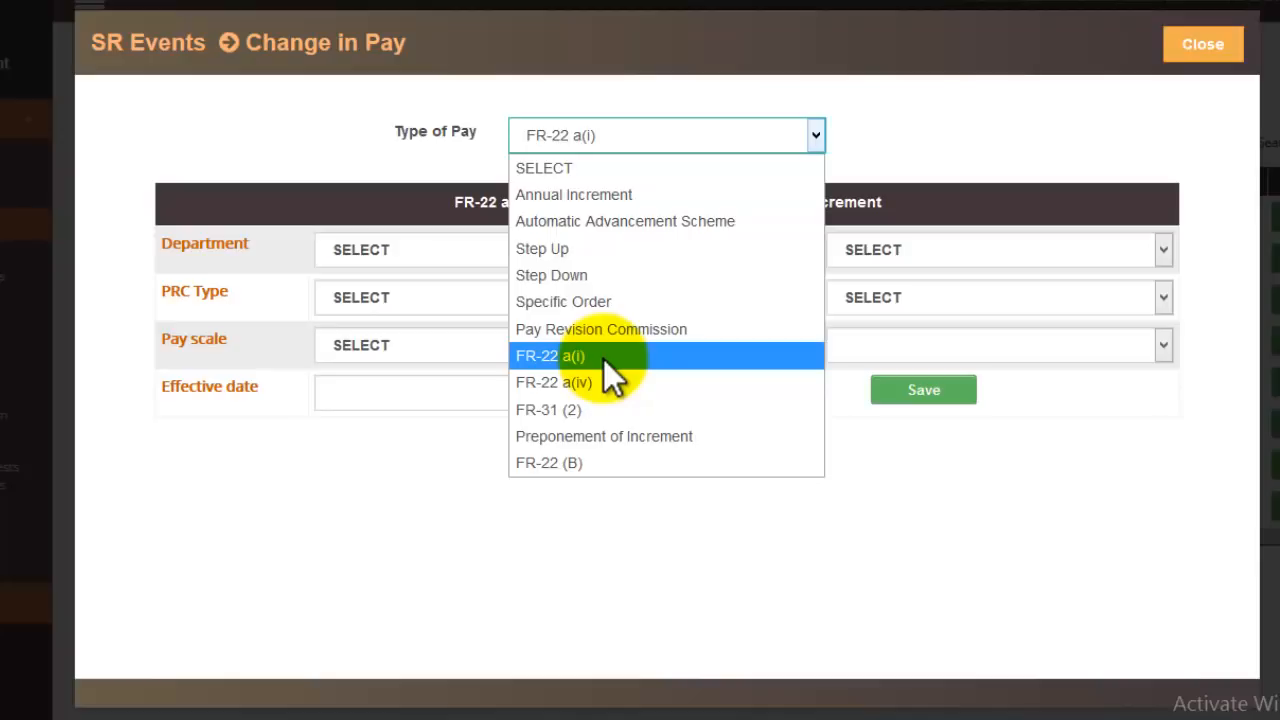
Compare the form fields for the FR-22 a(i), FR-31 (2) and FR-22 (B) types of pay, ending on FR-22 a(i)
left_click(572, 358)
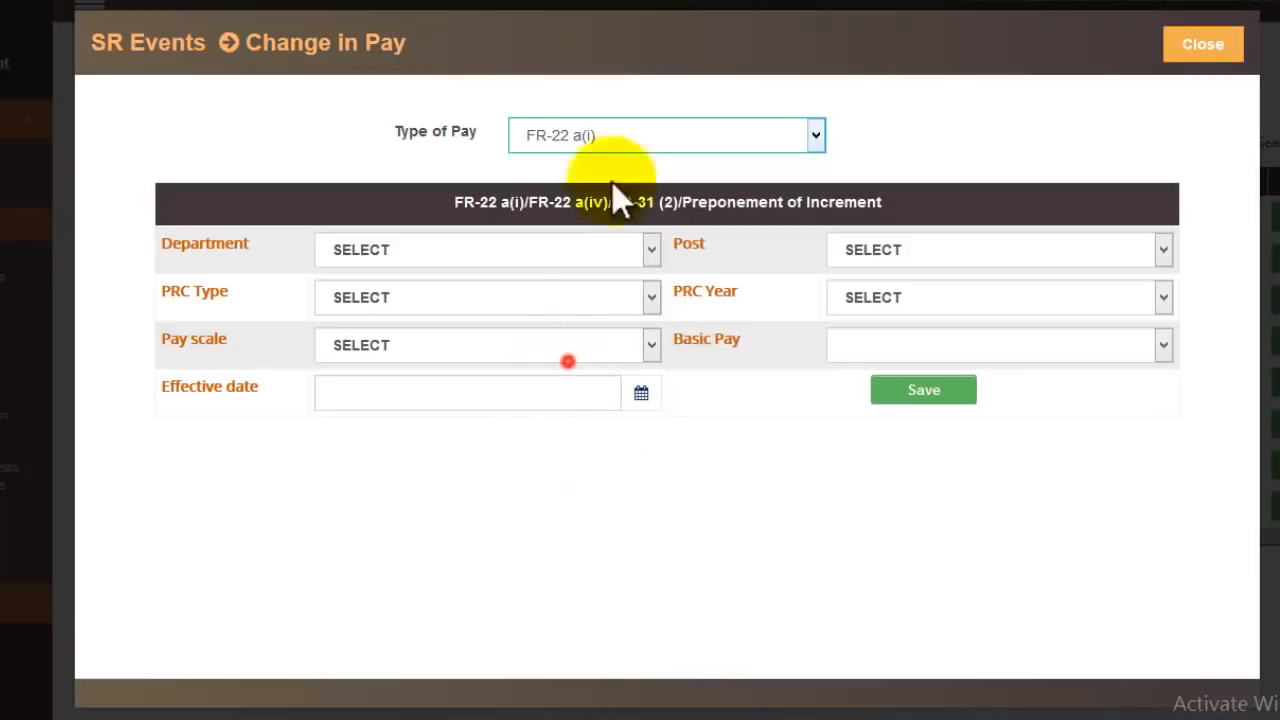
left_click(590, 140)
left_click(590, 362)
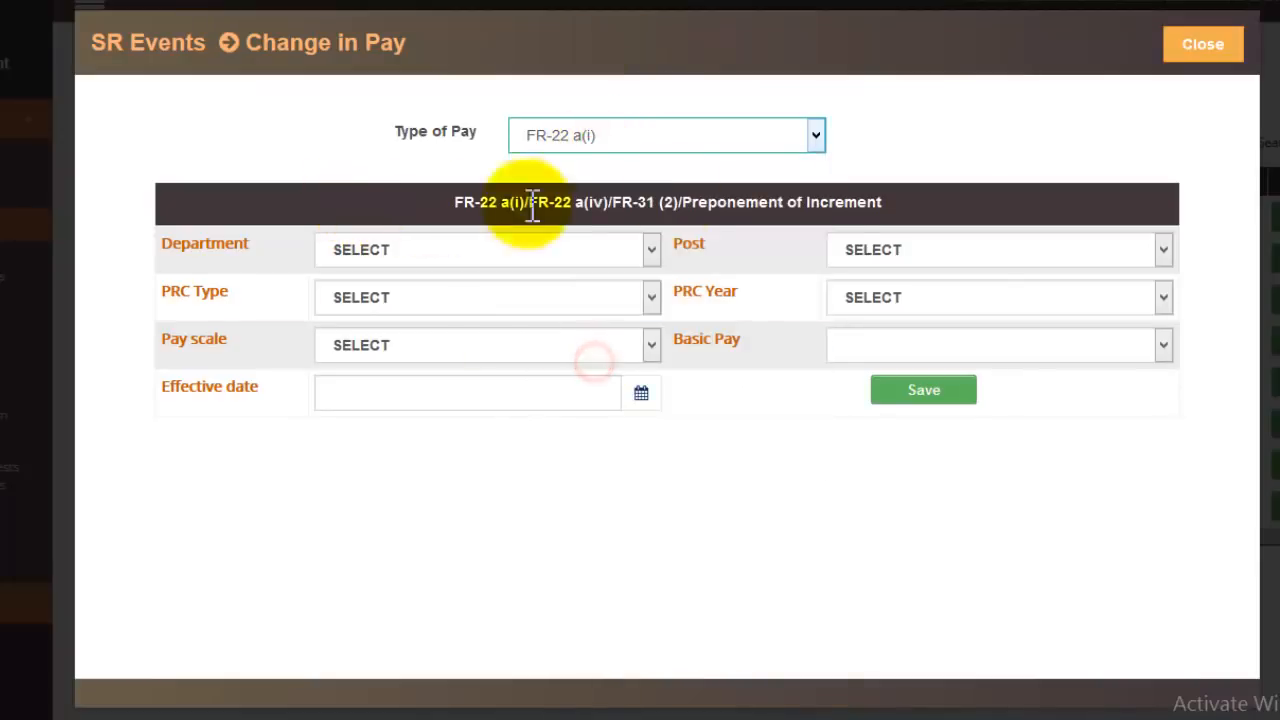
left_click(610, 145)
left_click(595, 362)
left_click(596, 142)
left_click(607, 409)
left_click(617, 128)
left_click(603, 462)
left_click(651, 140)
left_click(572, 356)
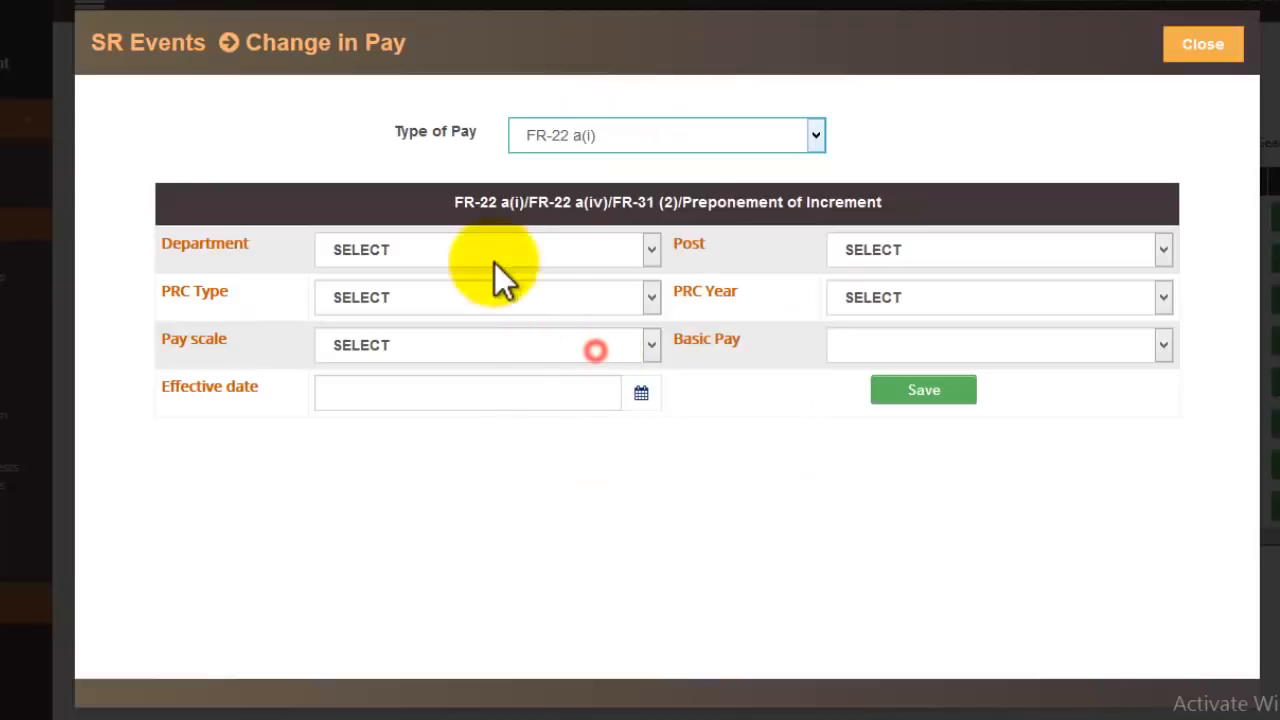
Review the FR and Preponement of Increment options among the types of pay, keeping FR-22 a(i) selected
left_click(676, 141)
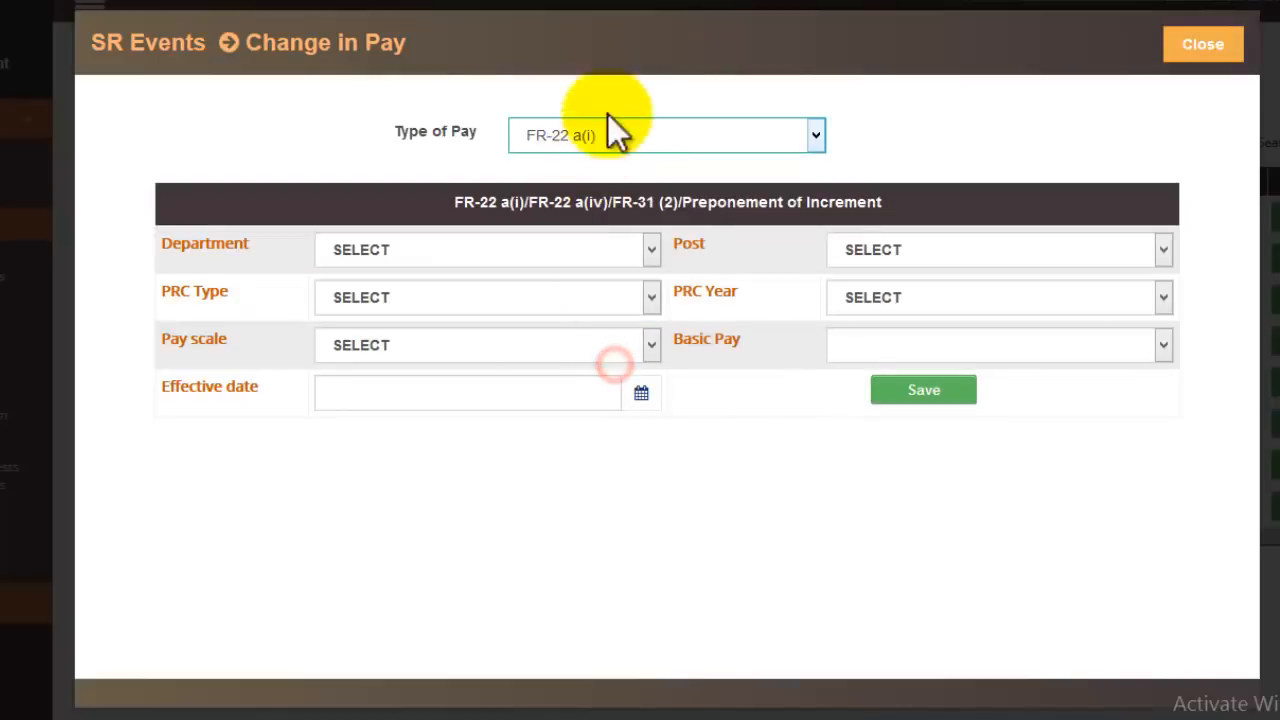
left_click(640, 136)
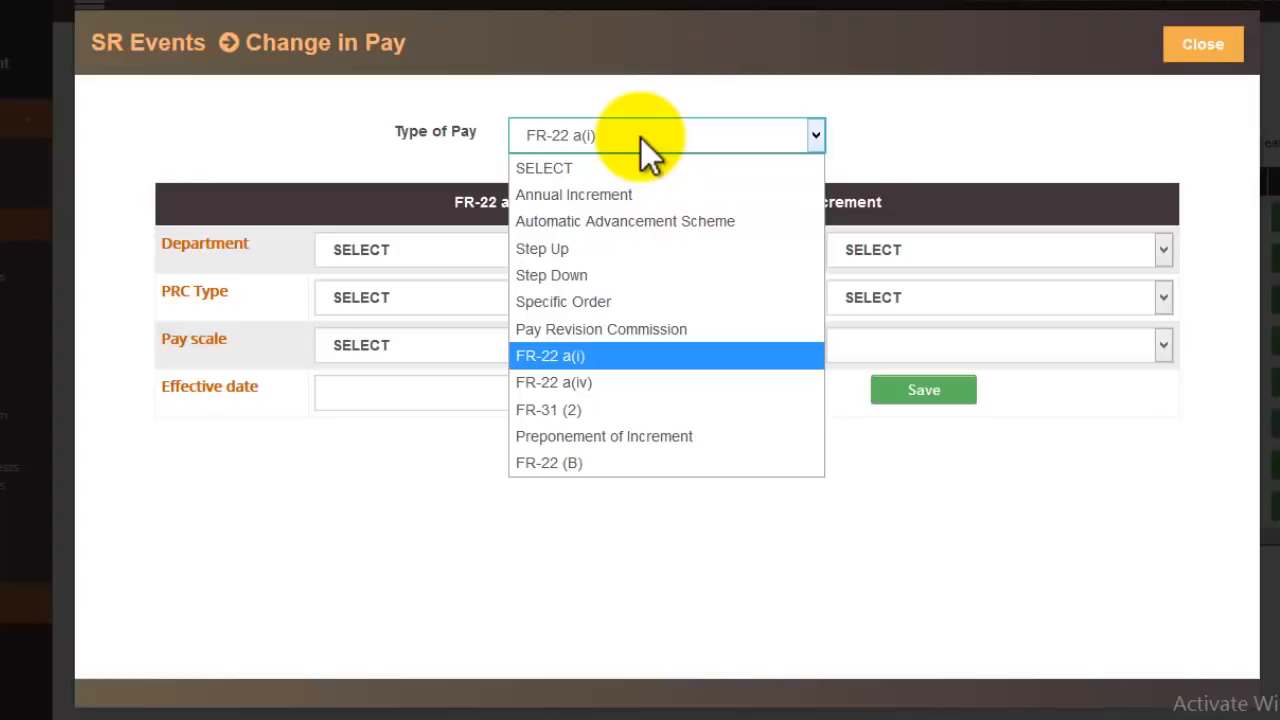
left_click(602, 354)
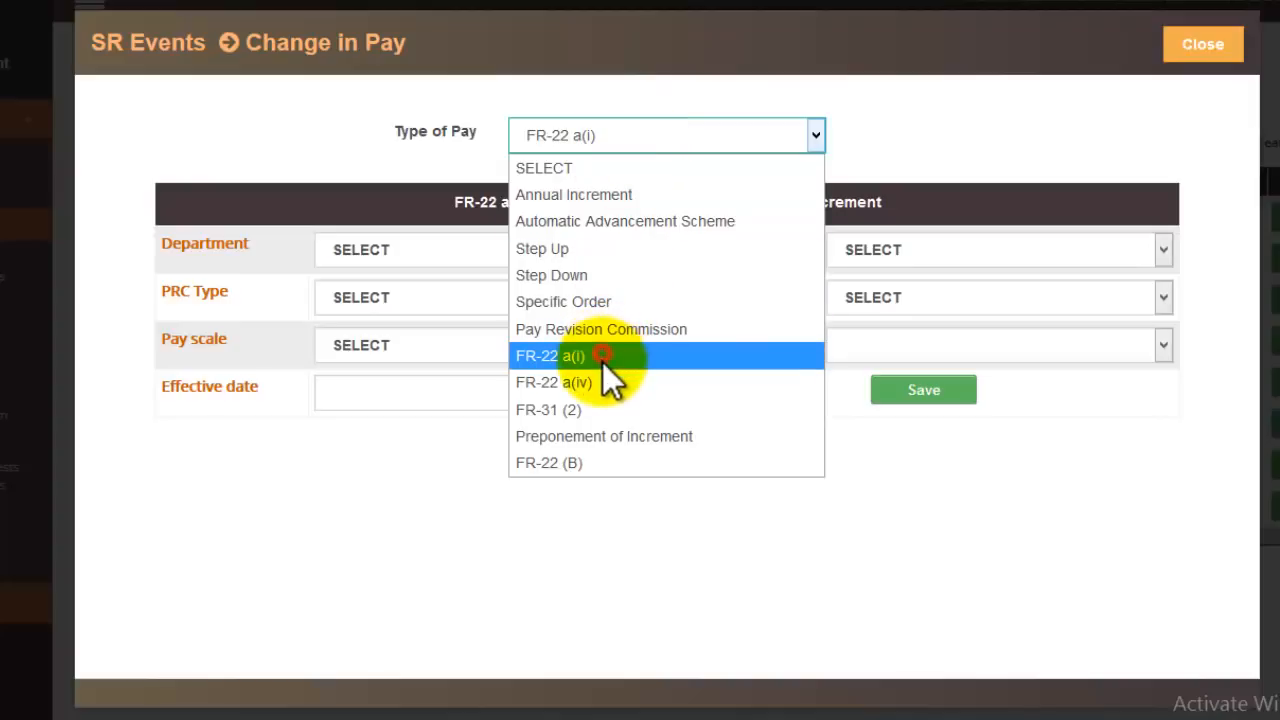
left_click(590, 358)
left_click(593, 142)
left_click(606, 355)
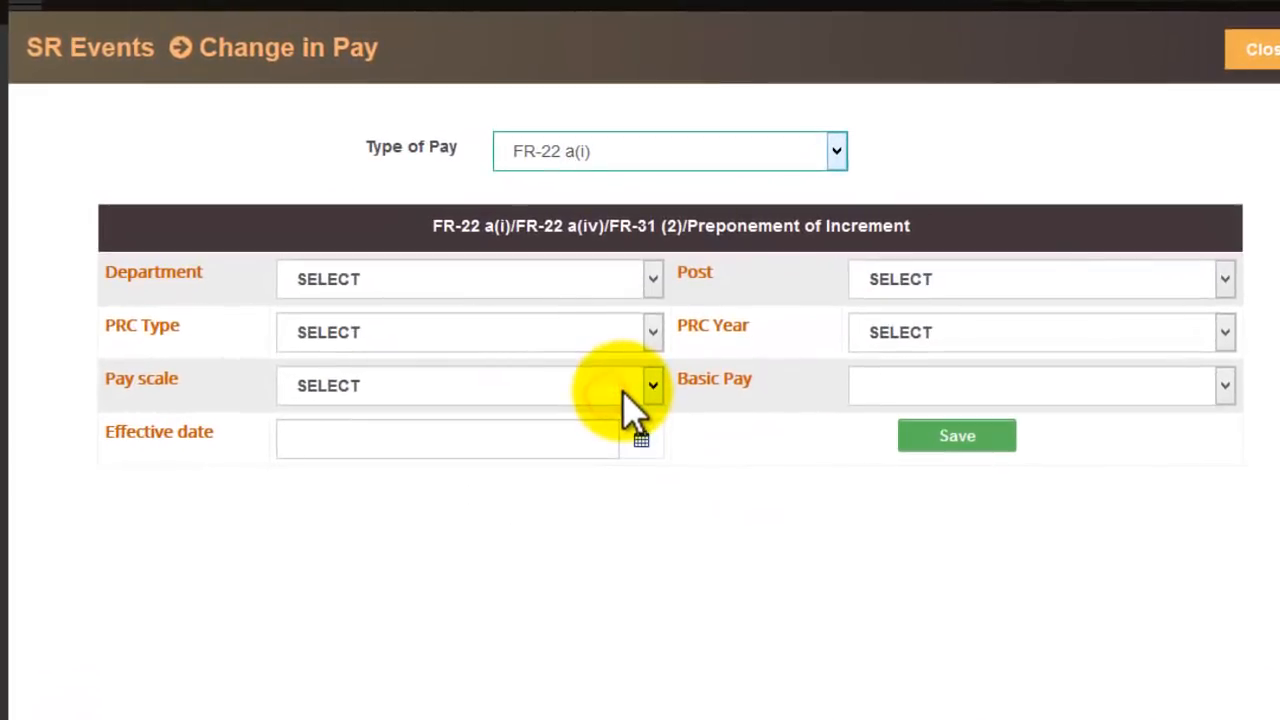
left_click(592, 160)
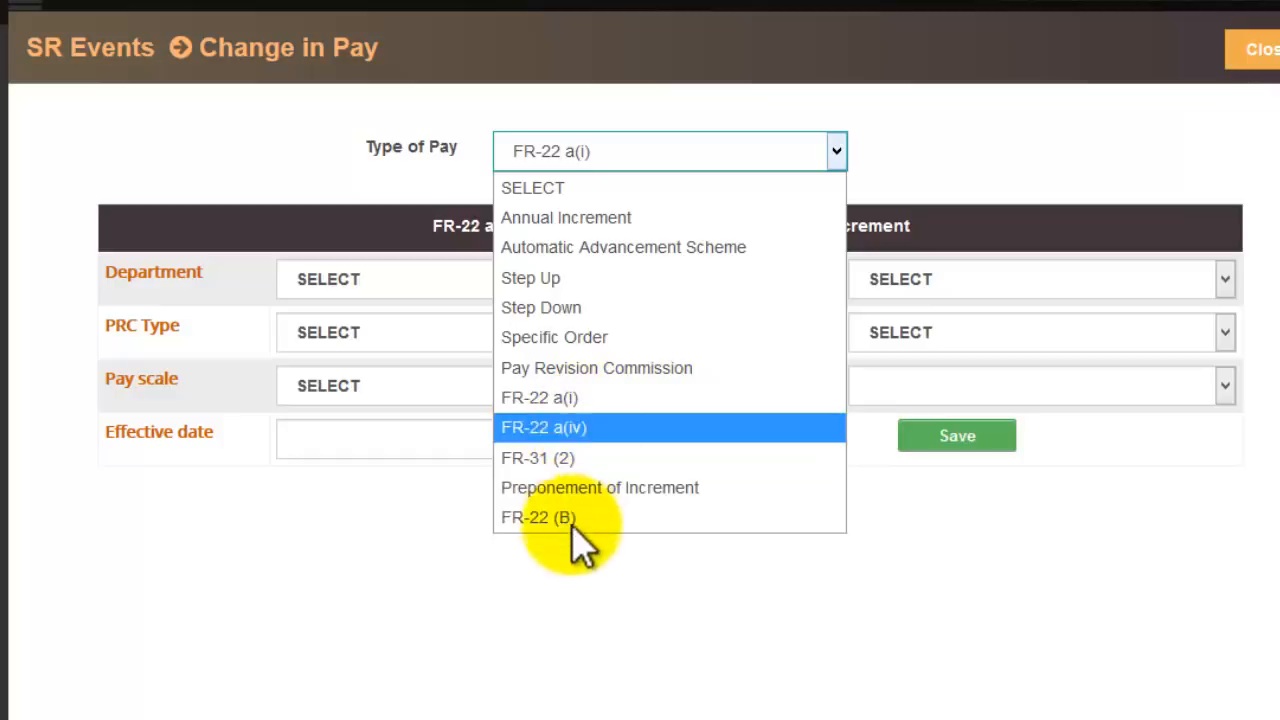
left_click(580, 397)
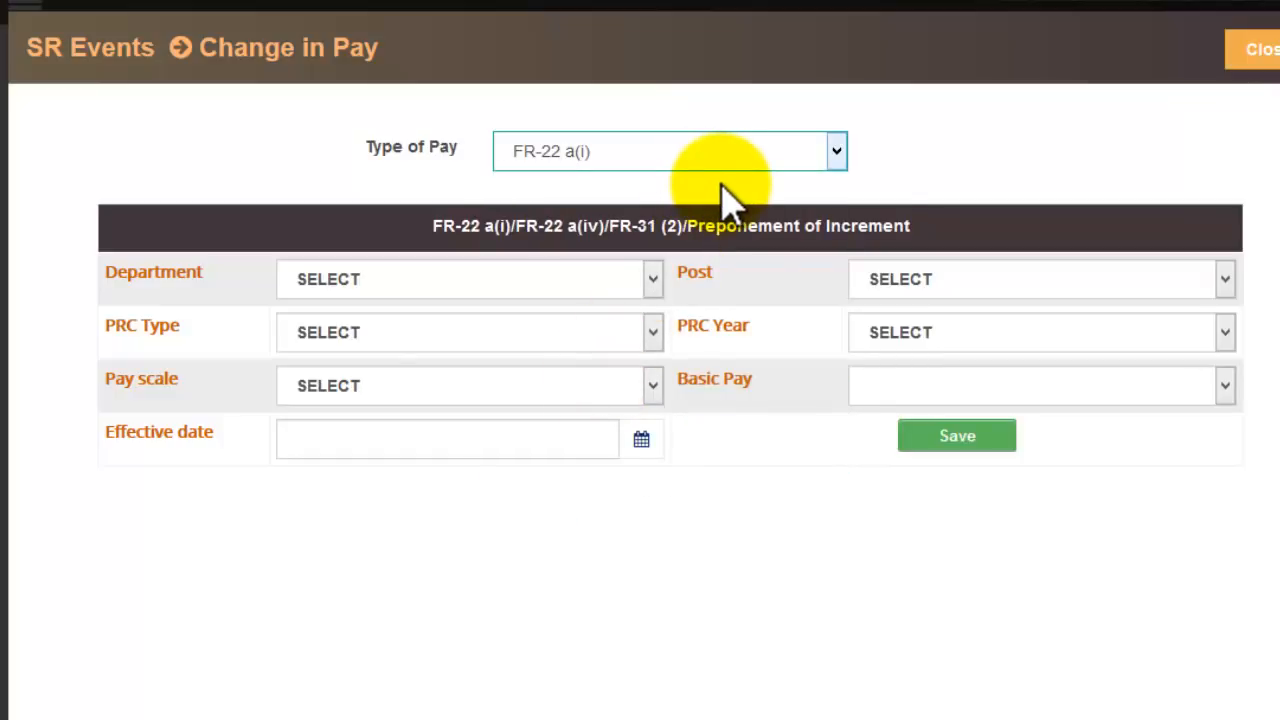
left_click(575, 150)
left_click(600, 151)
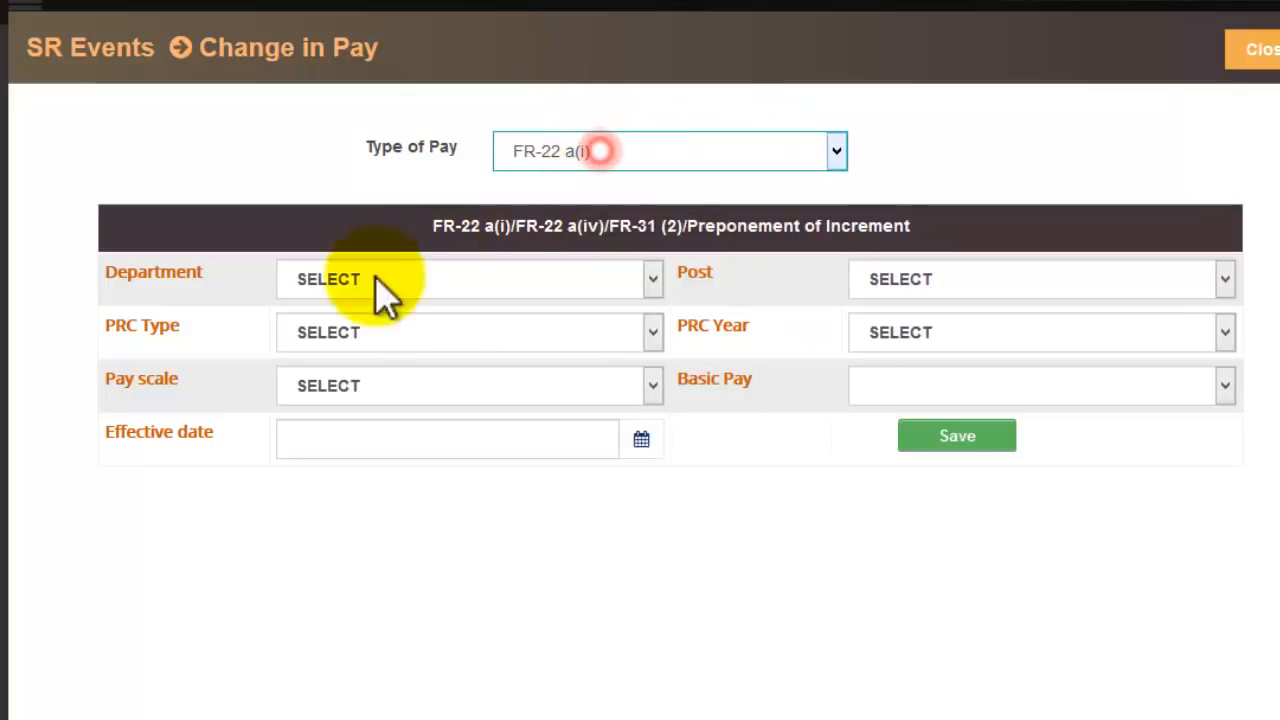
Set the department of the FR-22 a(i) entry to ESE02-SCHOOL EDUCATION DEPARTMENT
left_click(420, 280)
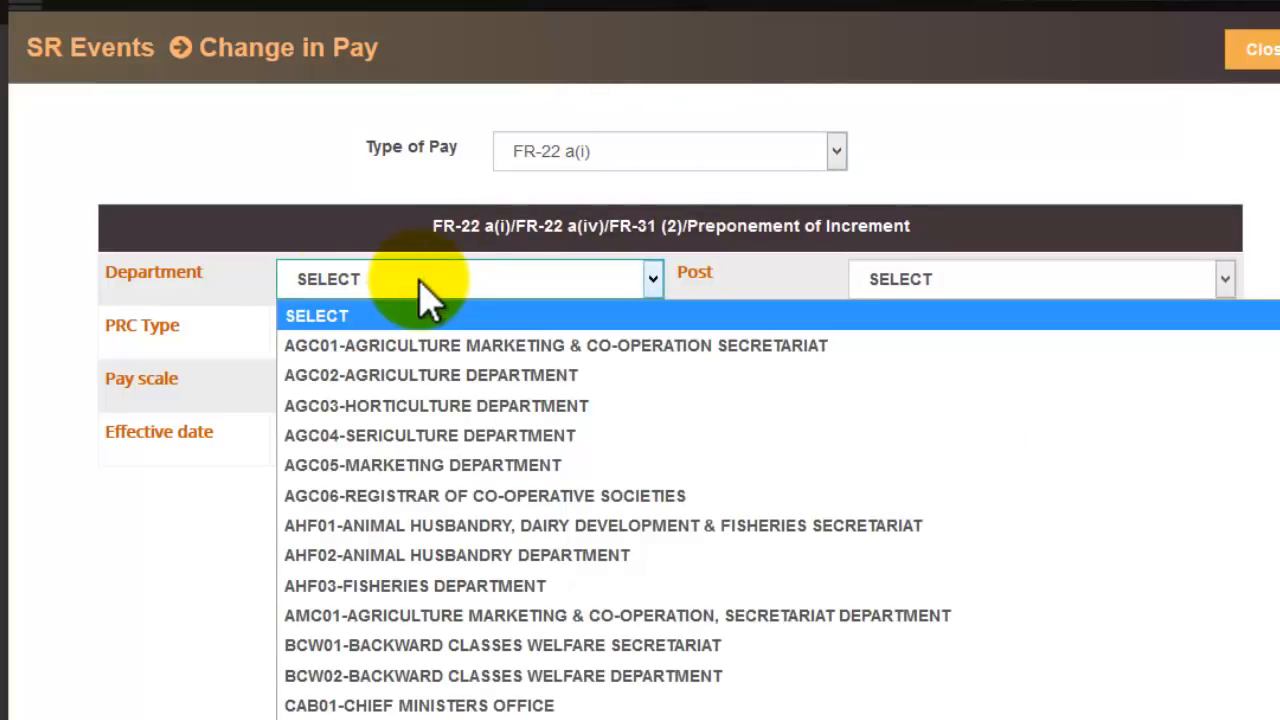
key("e")
key("e")
key("e")
key("e")
key("e")
key("e")
key("e")
key("e")
key("e")
key("e")
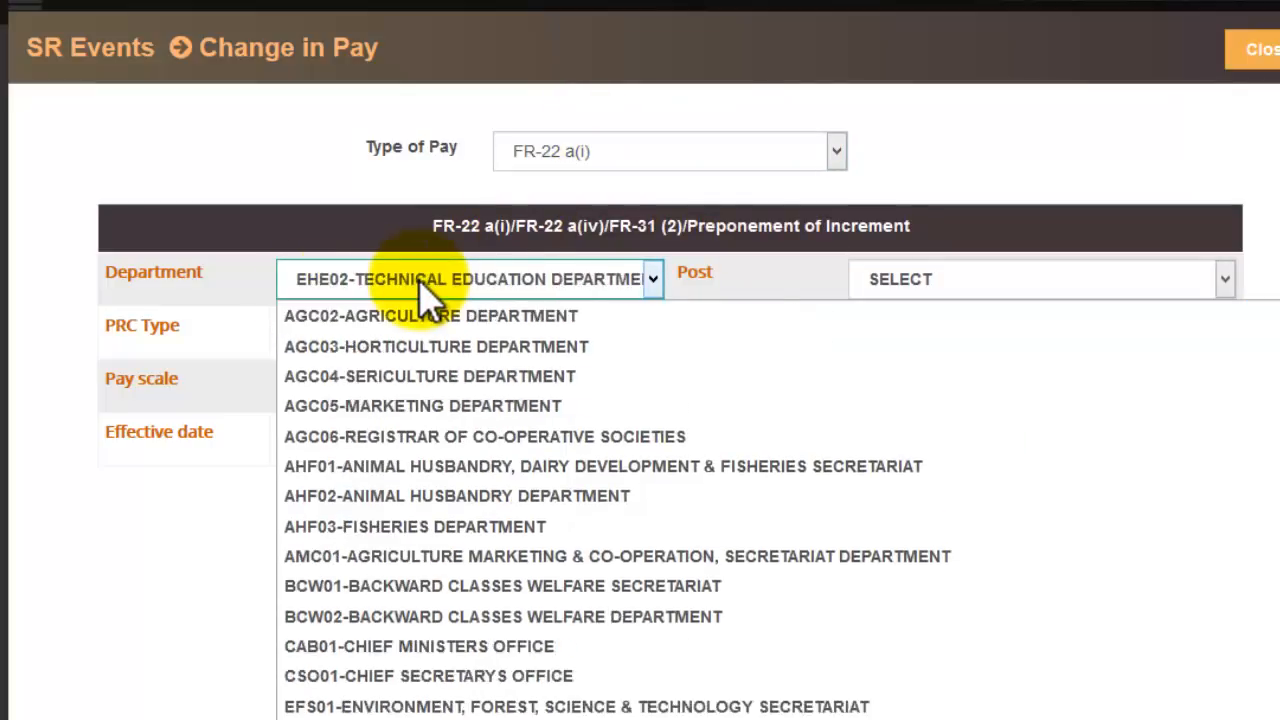
key("e")
key("e")
key("e")
key("e")
key("e")
key("Return")
Set the post of the FR-22 a(i) entry to School Assistant (Physical Education)
left_click(1067, 278)
scroll(980, 690, "down", 14)
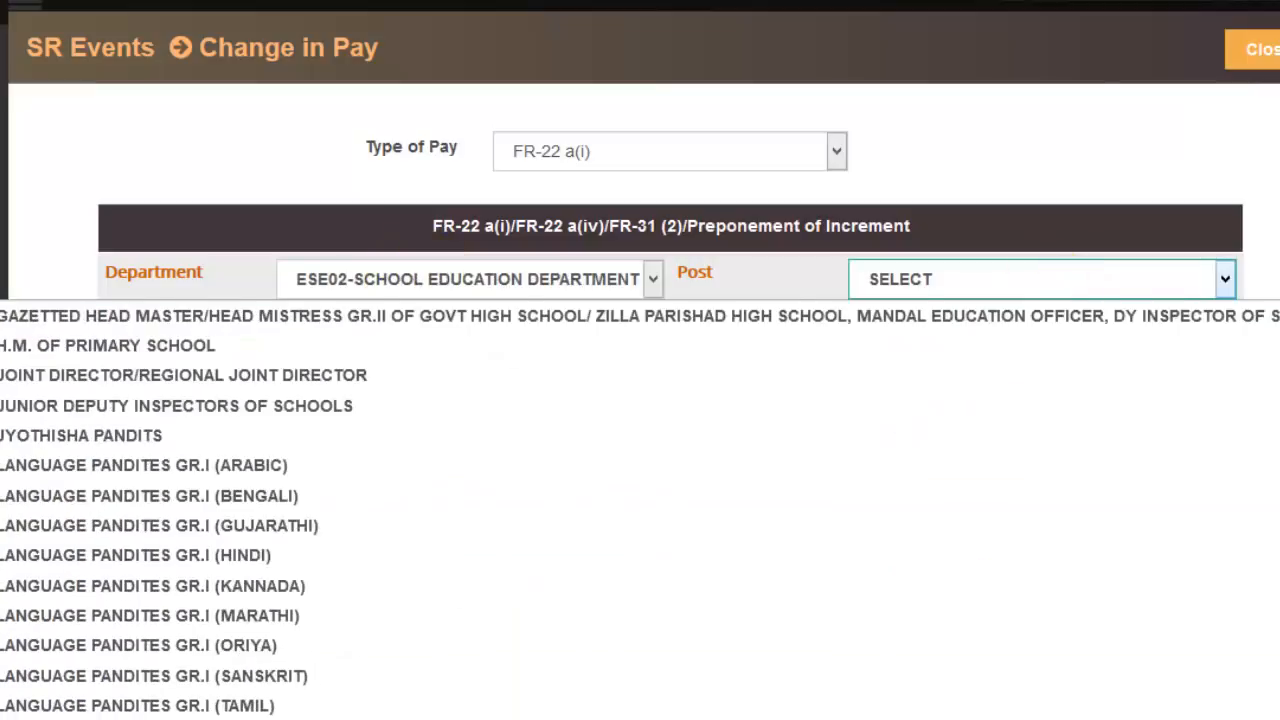
scroll(640, 500, "down", 5)
Set the PRC Type to State and the PRC Year to 2015
left_click(560, 417)
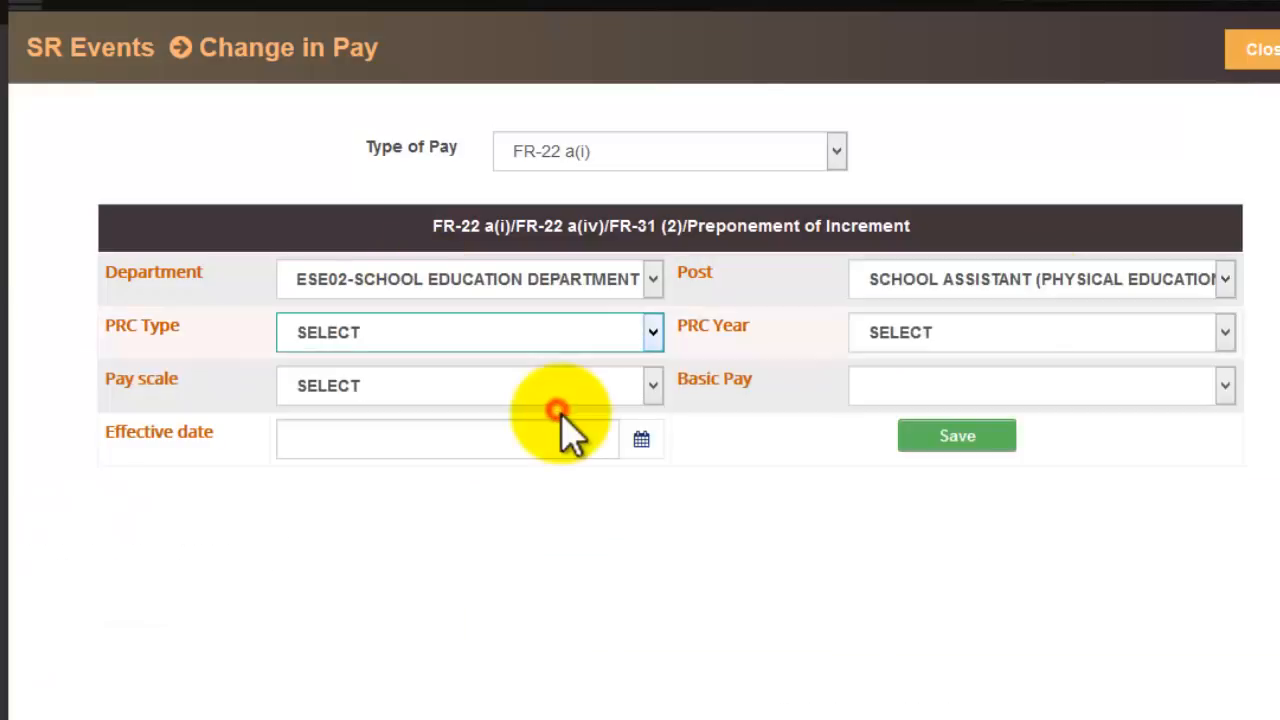
left_click(1014, 340)
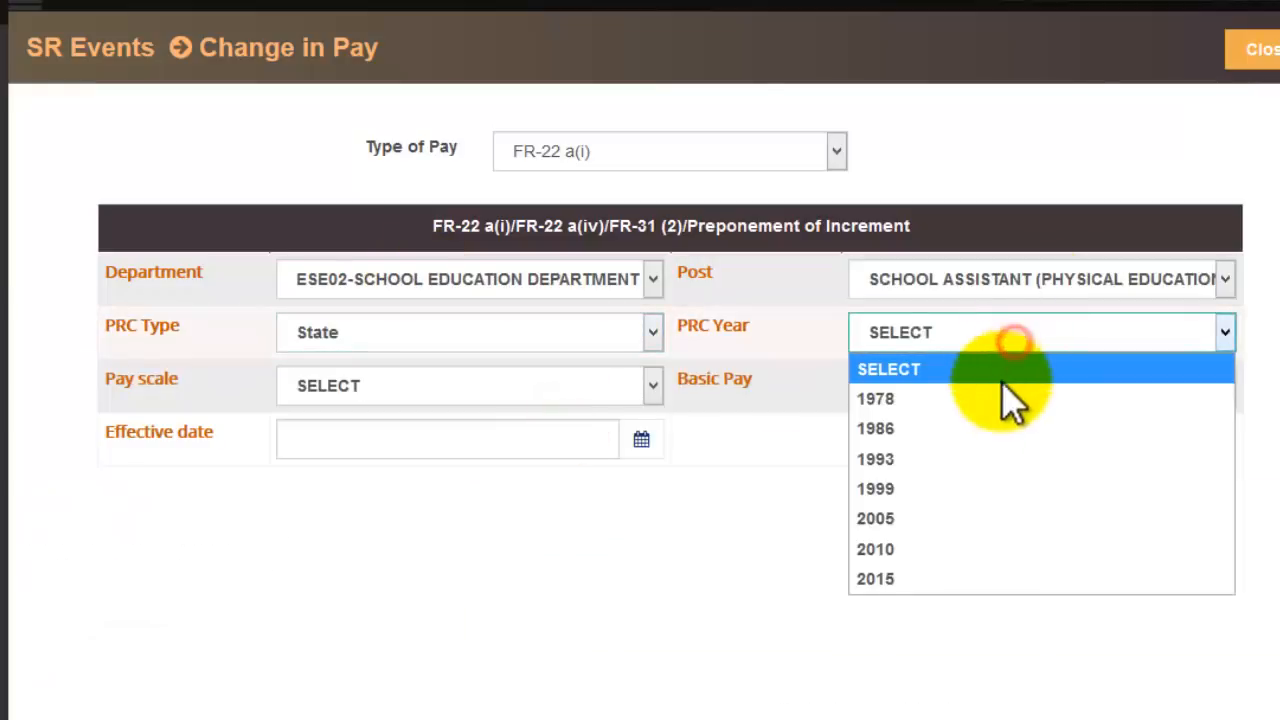
left_click(1000, 579)
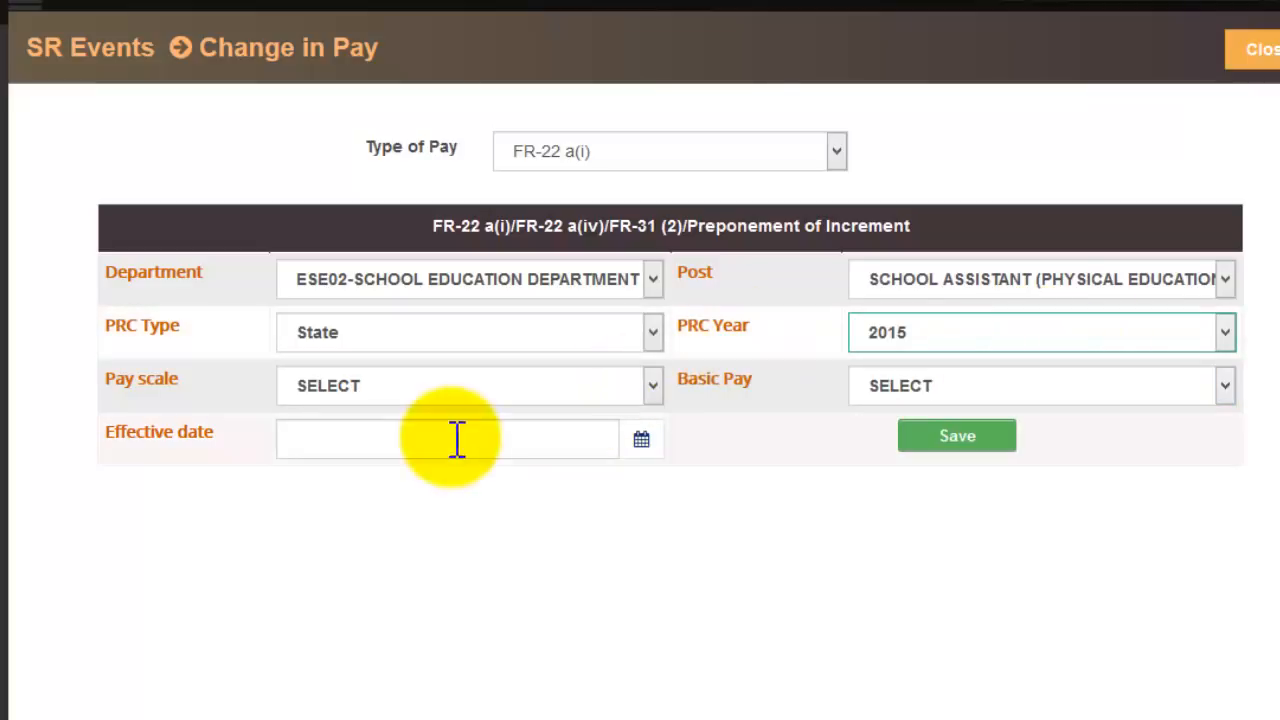
left_click(433, 380)
left_click(1025, 350)
left_click(1022, 342)
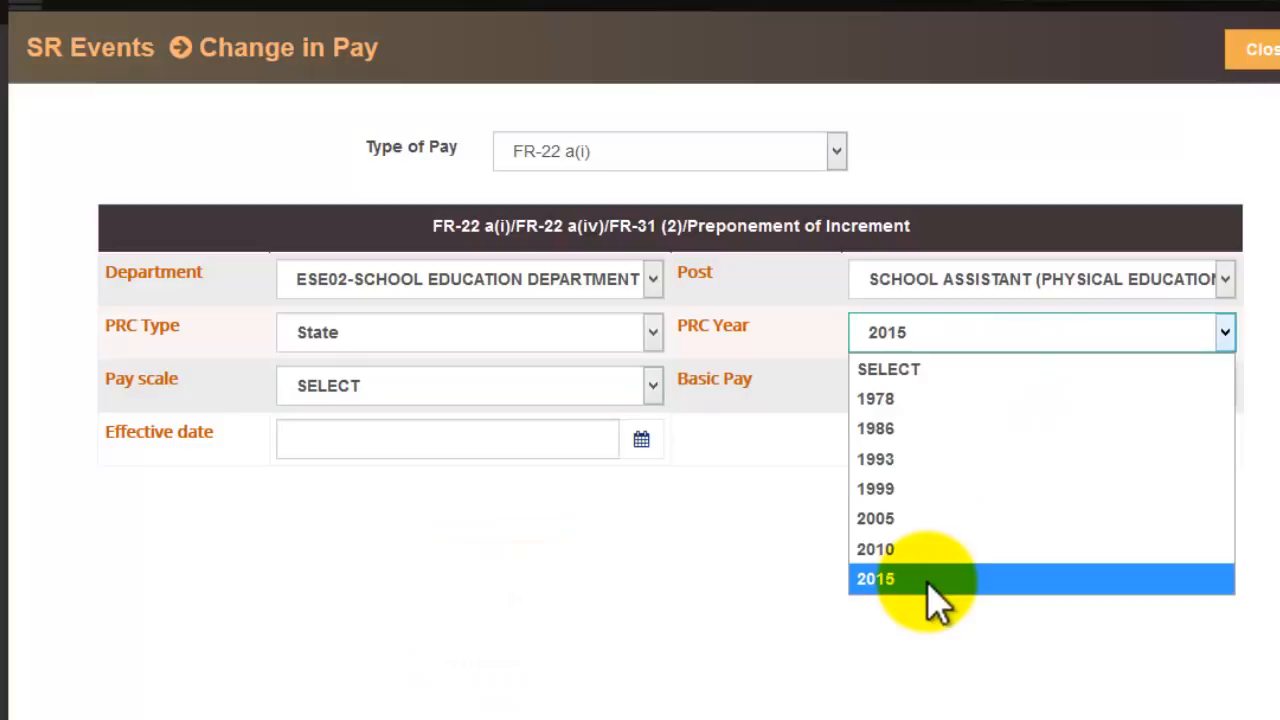
left_click(958, 570)
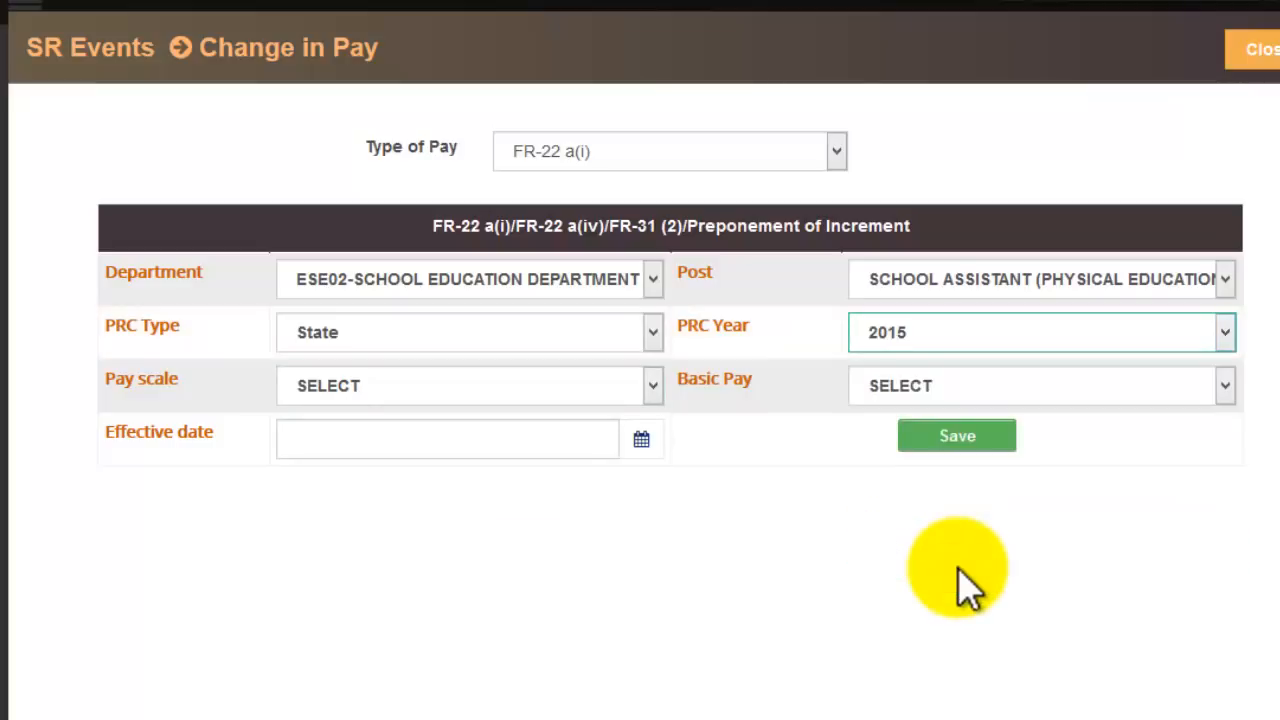
left_click(413, 380)
scroll(410, 705, "down", 5)
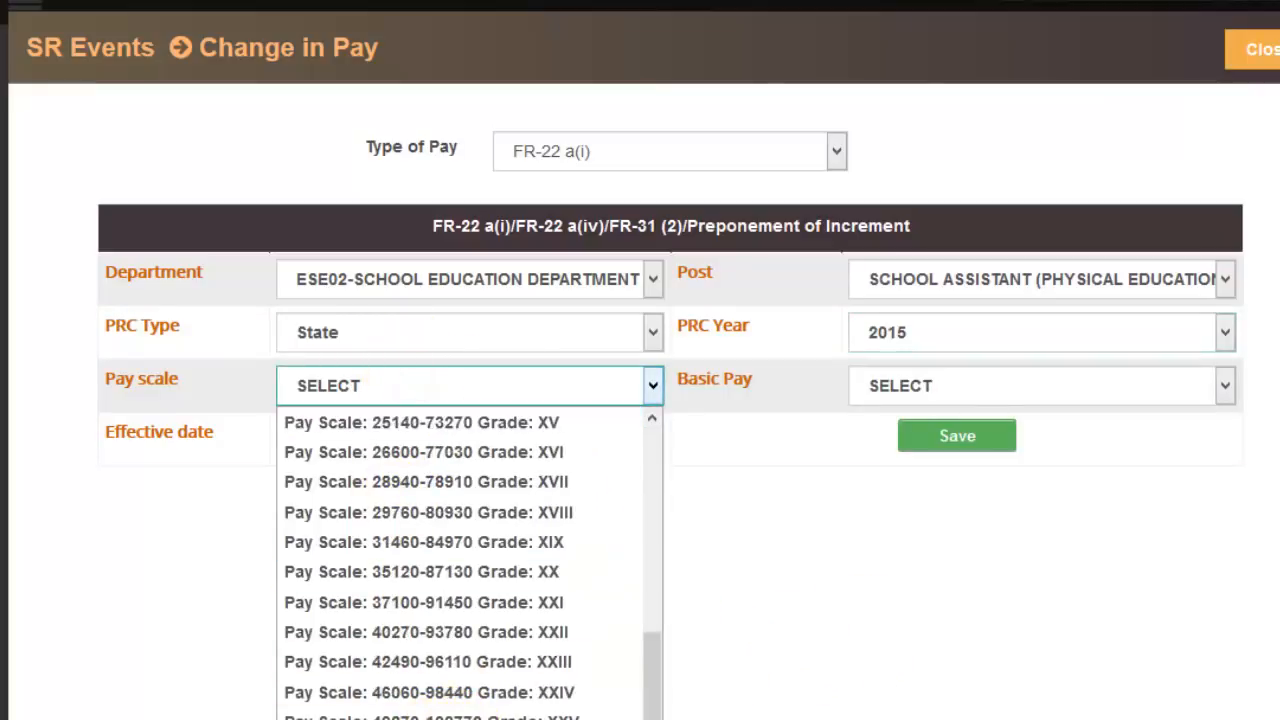
scroll(500, 665, "up", 5)
left_click(500, 630)
left_click(443, 383)
left_click(446, 719)
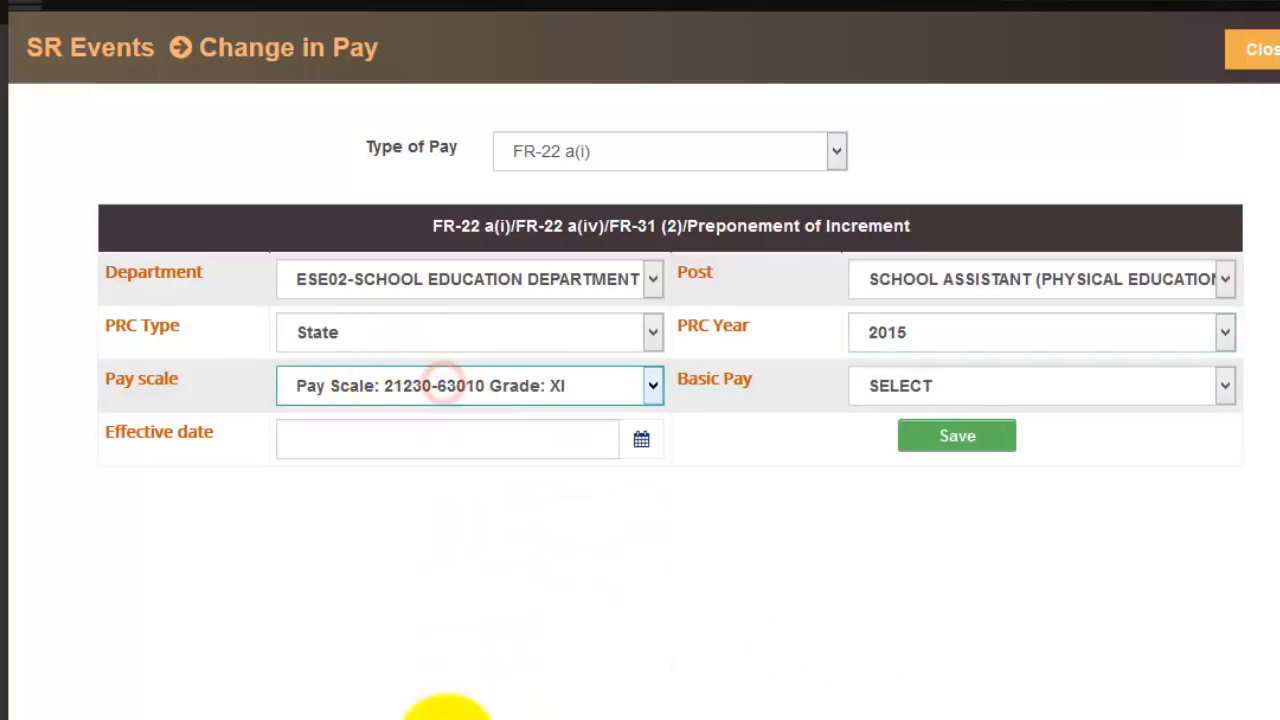
Set the basic pay to 23100 and look at the Effective date calendar without choosing a date
left_click(1023, 380)
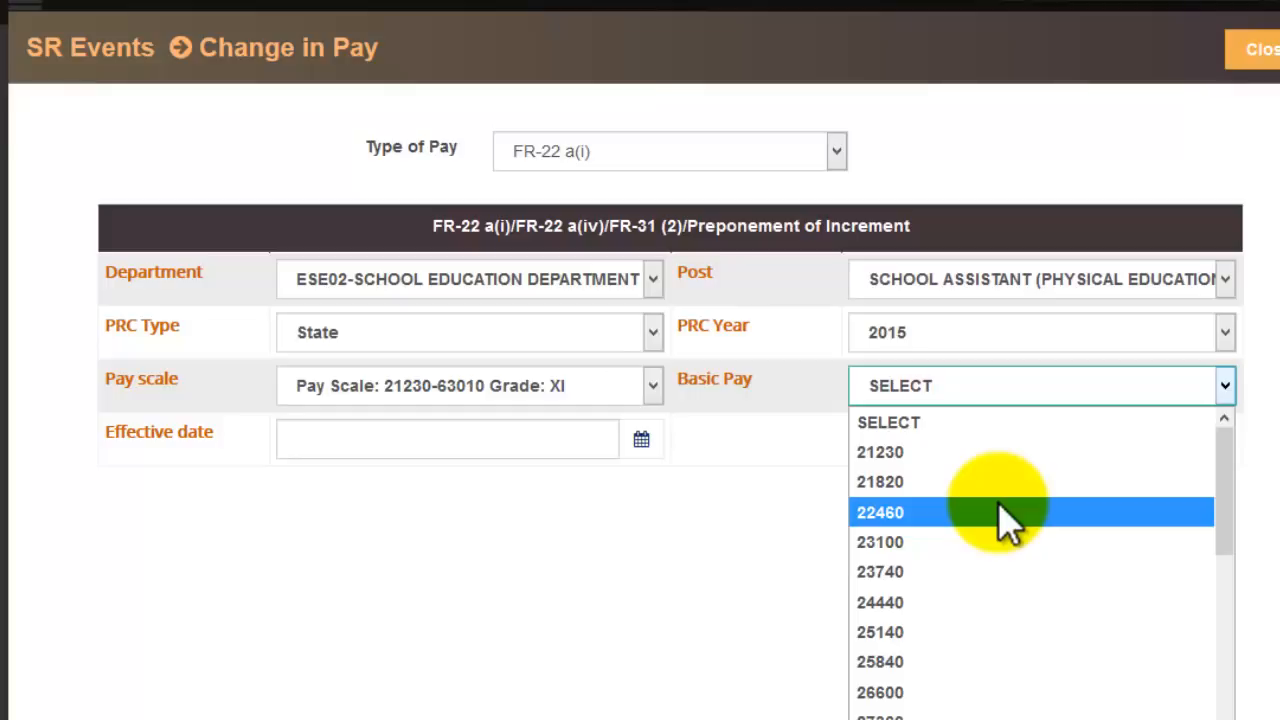
left_click(1030, 560)
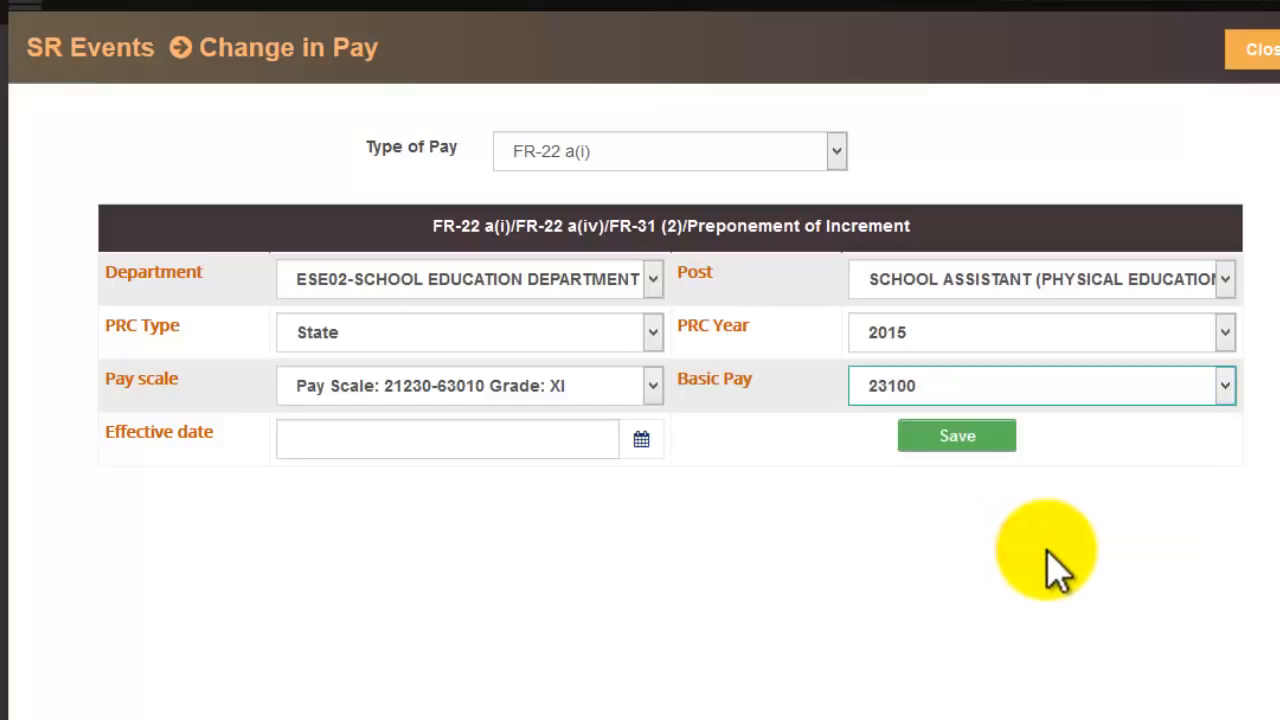
left_click(286, 443)
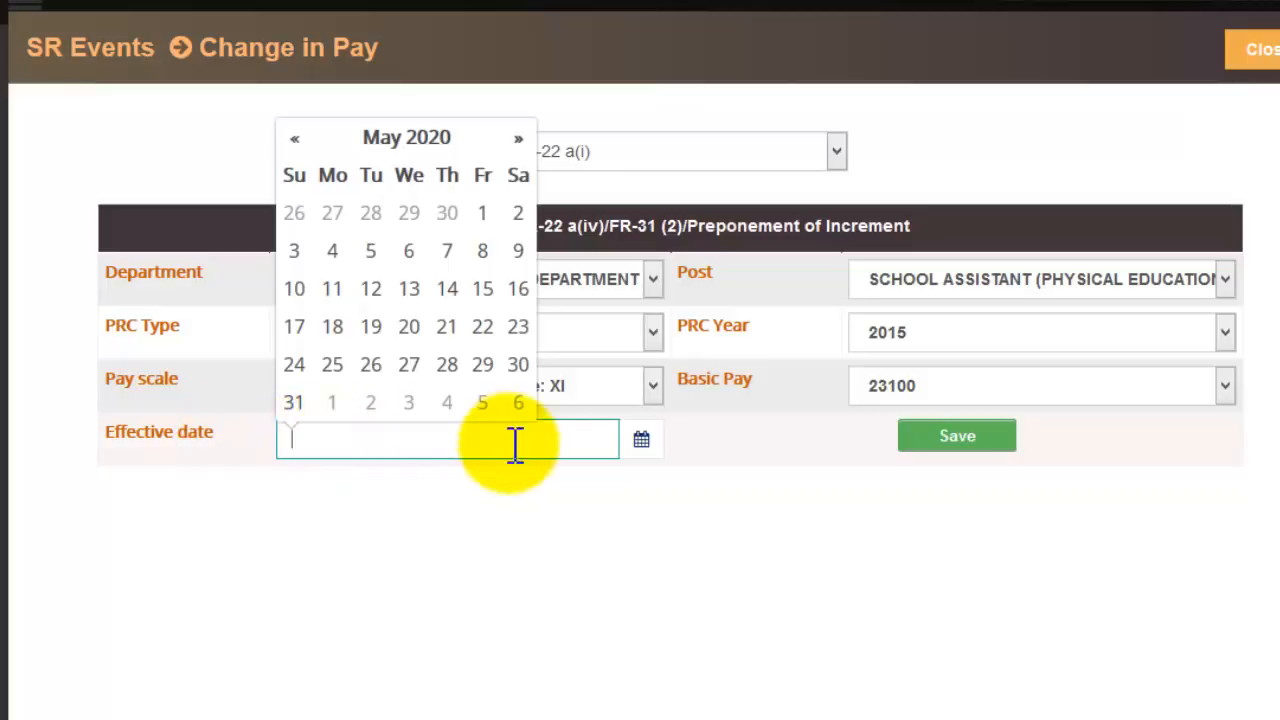
left_click(659, 483)
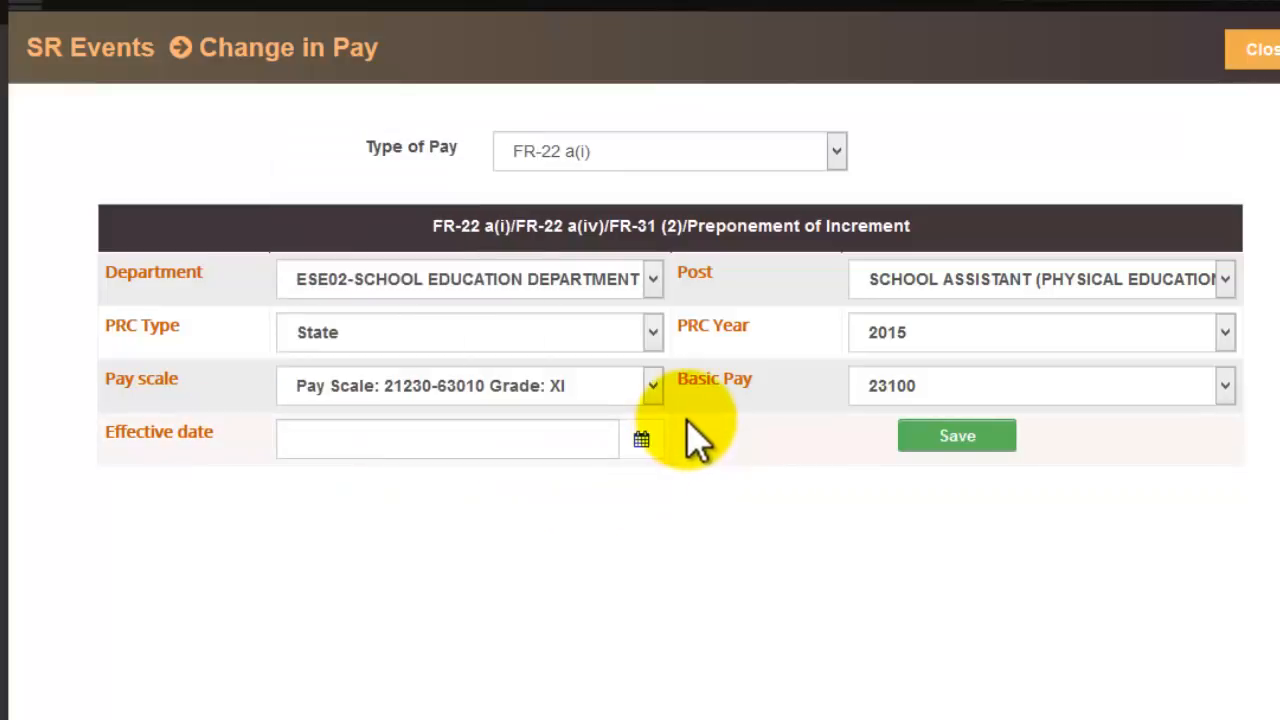
left_click(549, 388)
left_click(549, 388)
Set the basic pay to 27360 and leave the Effective date field empty
left_click(957, 390)
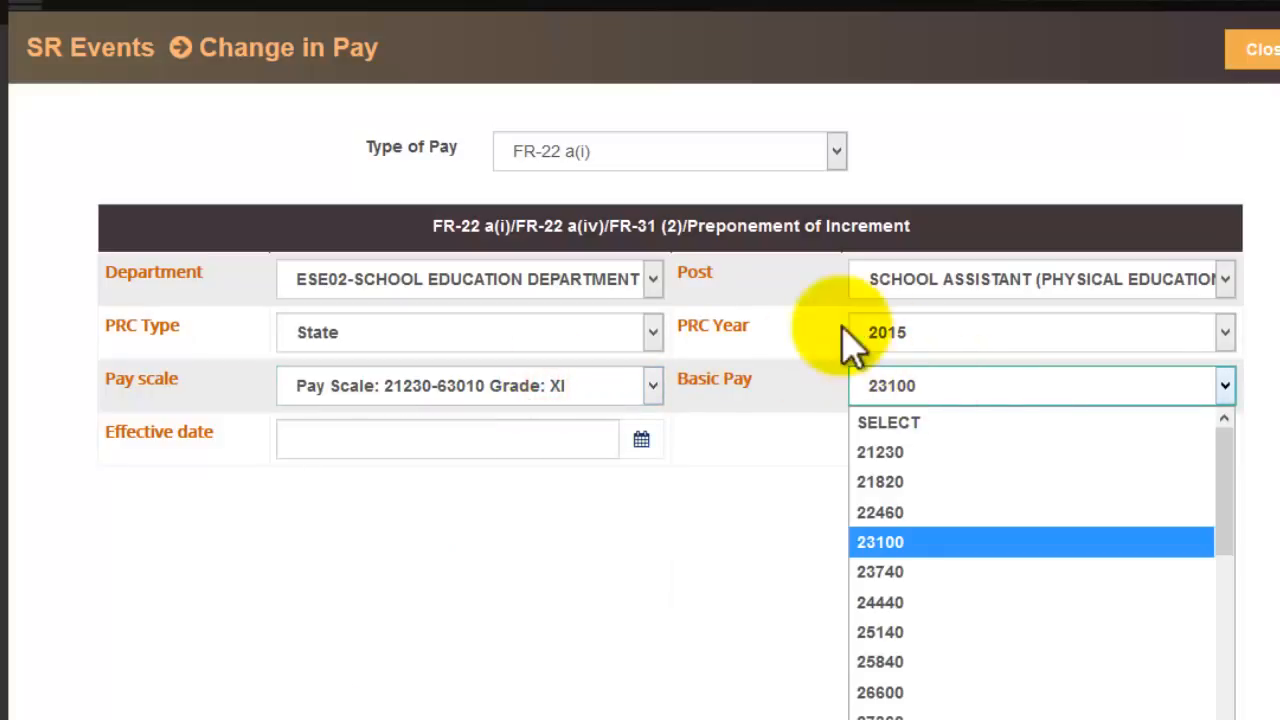
left_click(954, 515)
left_click(922, 390)
left_click(916, 706)
left_click(329, 446)
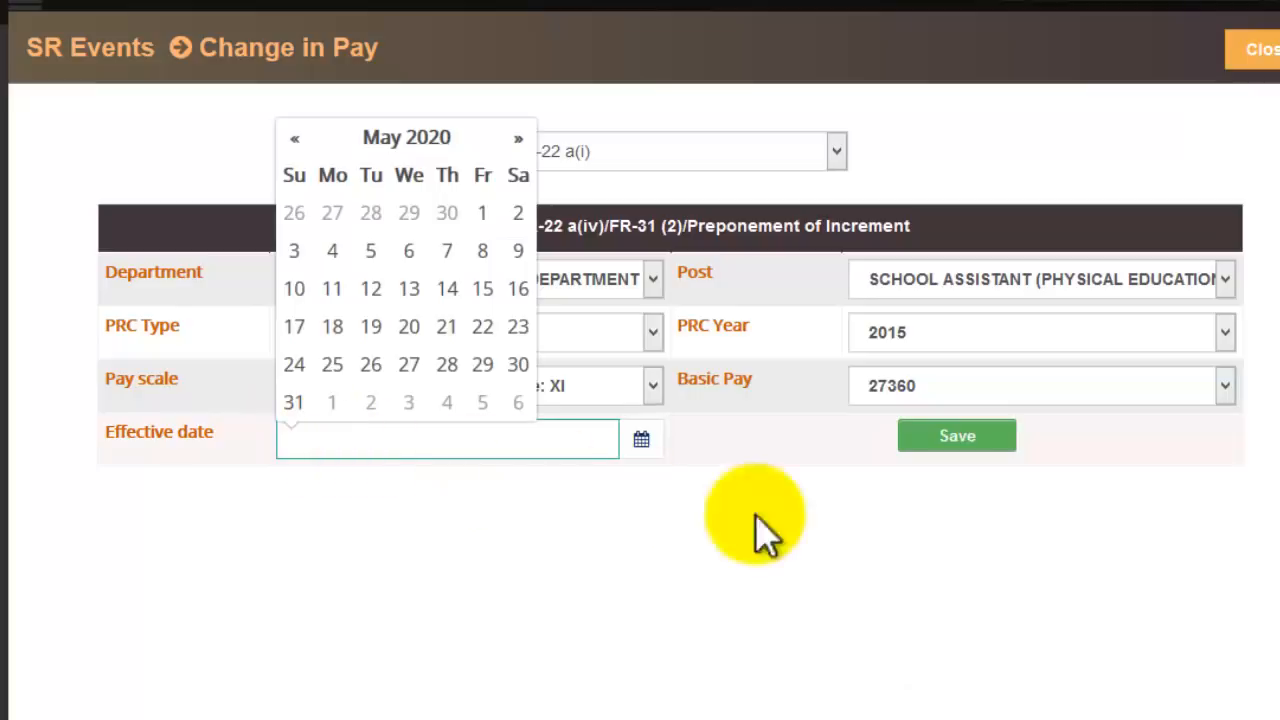
left_click(910, 531)
Change the type of pay to FR-22 (B) and open the Effective date calendar
left_click(652, 150)
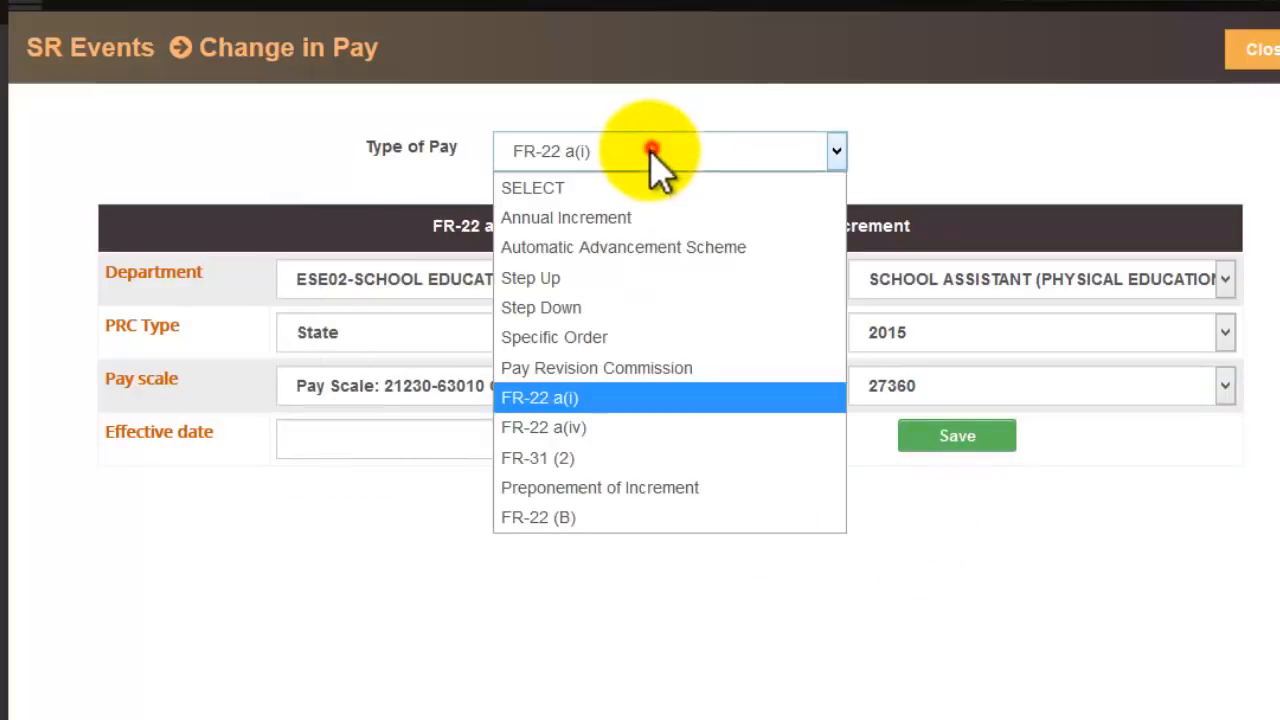
left_click(648, 517)
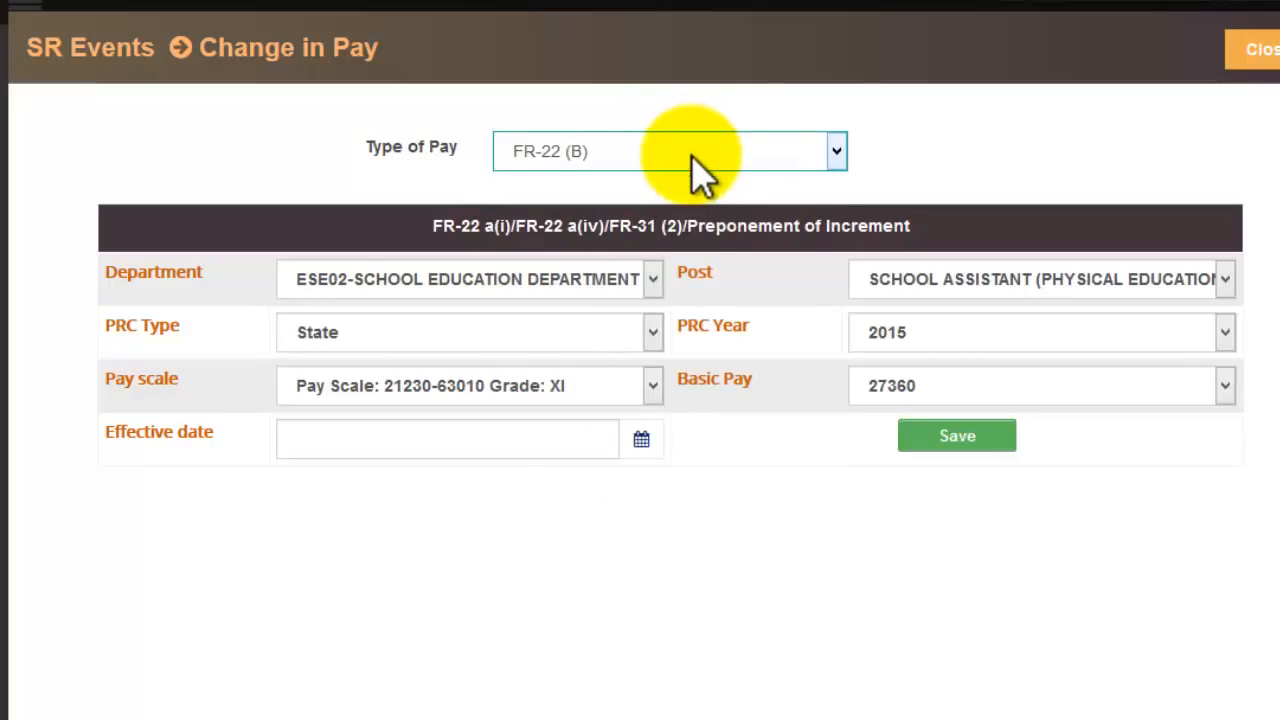
left_click(510, 450)
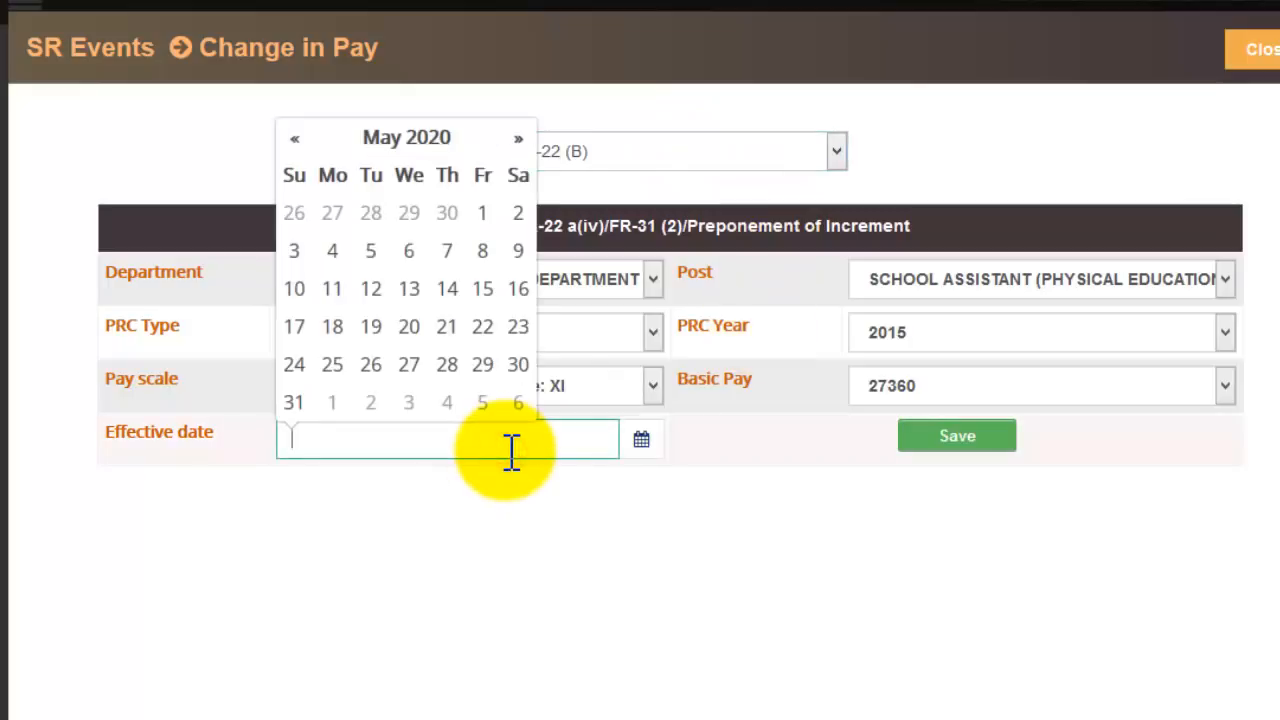
Examine the full list of types of pay available for the Change in Pay event, leaving FR-22 (B) selected
left_click(808, 150)
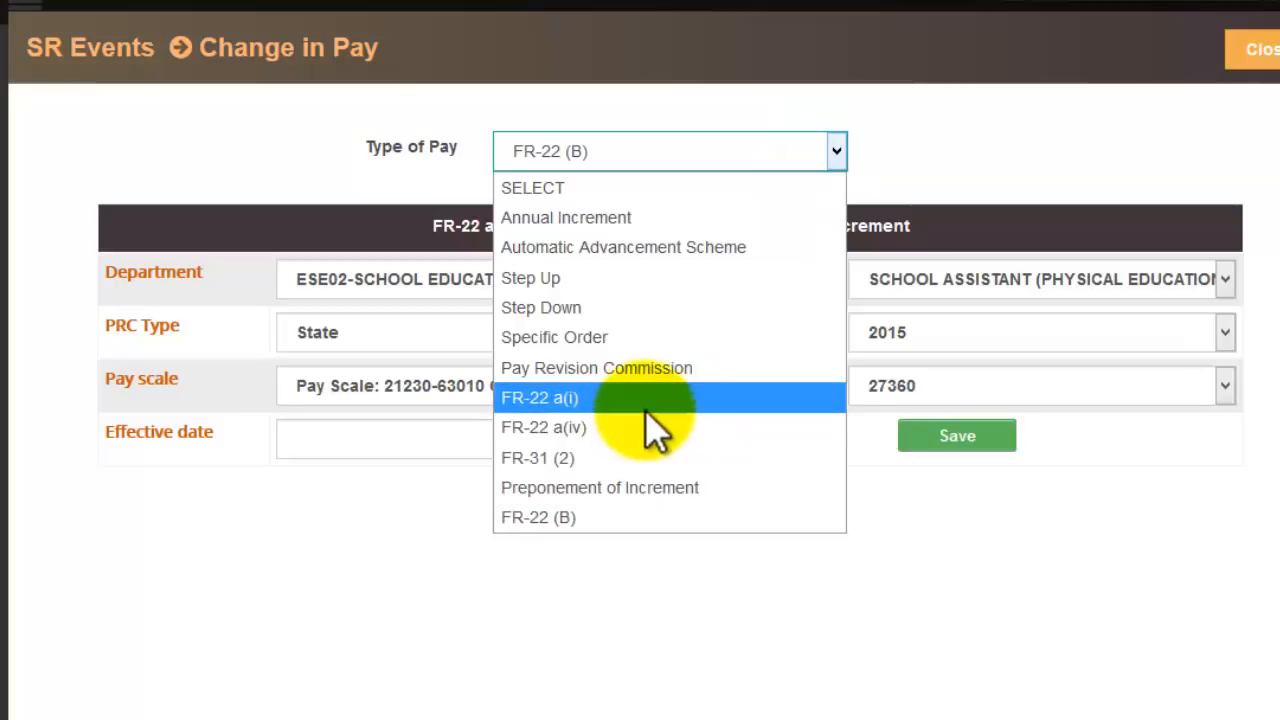
left_click(970, 107)
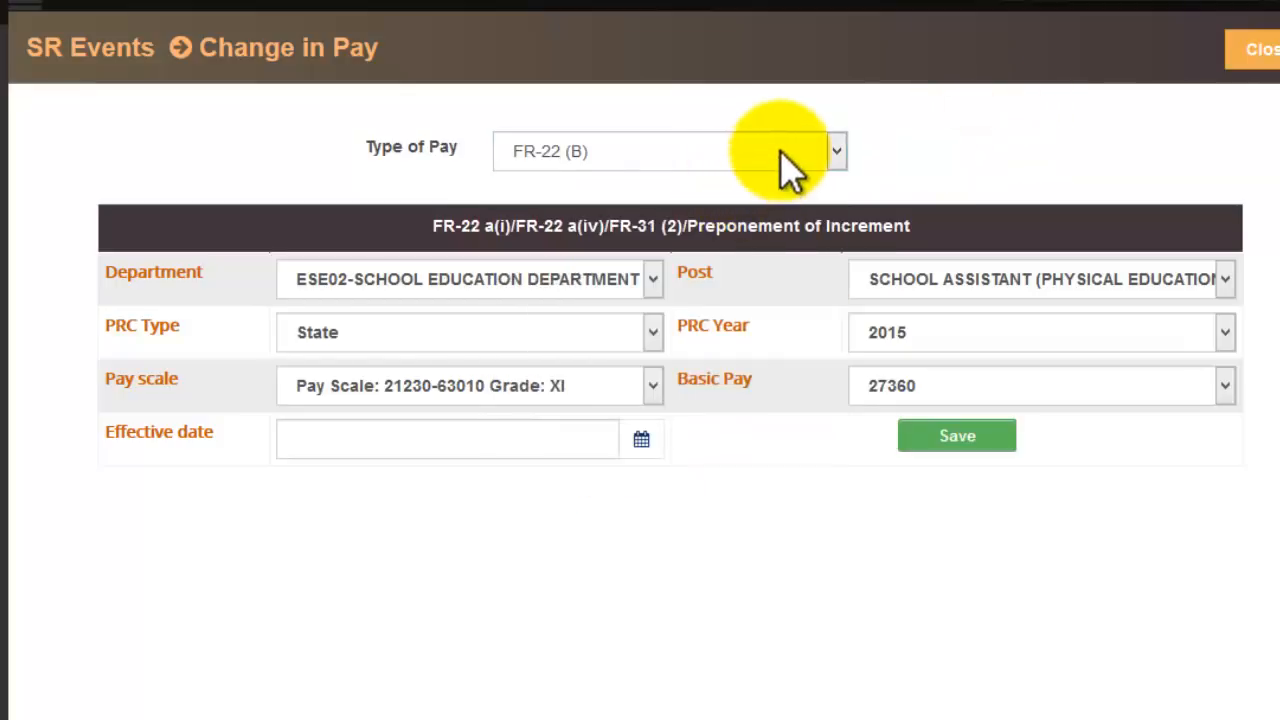
left_click(836, 151)
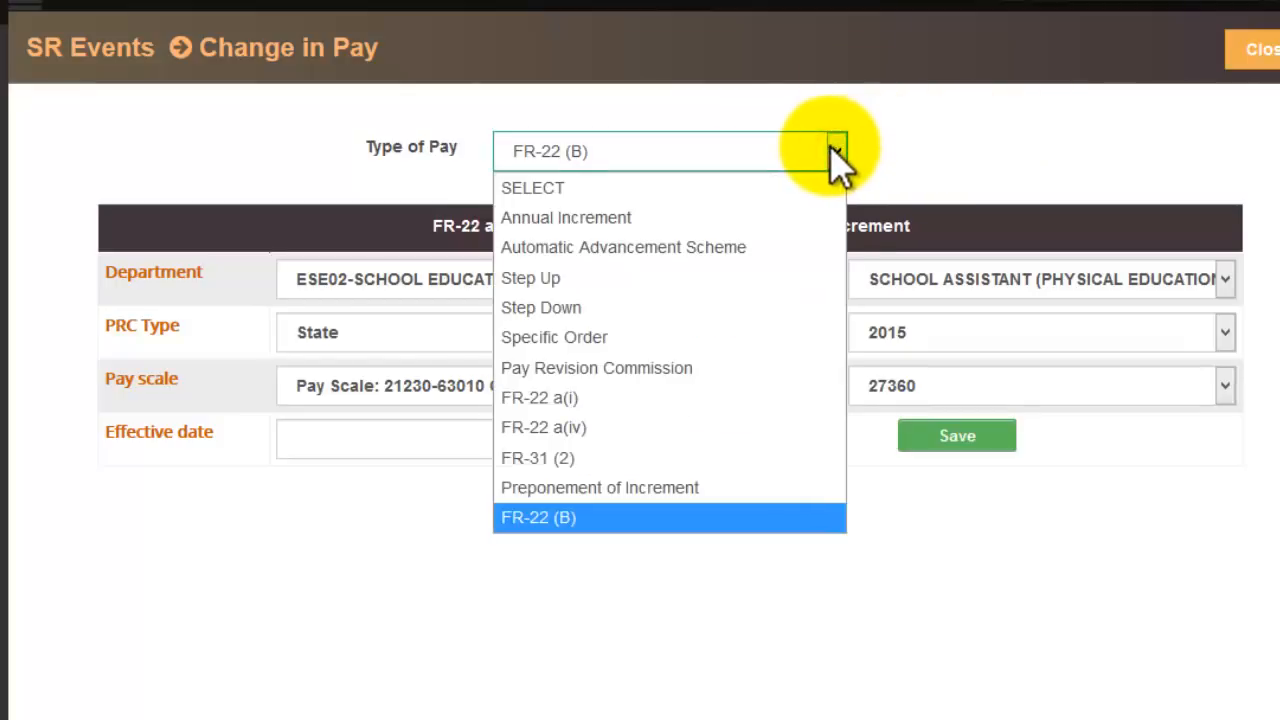
left_click_drag(228, 58, 296, 58)
left_click_drag(368, 90, 634, 166)
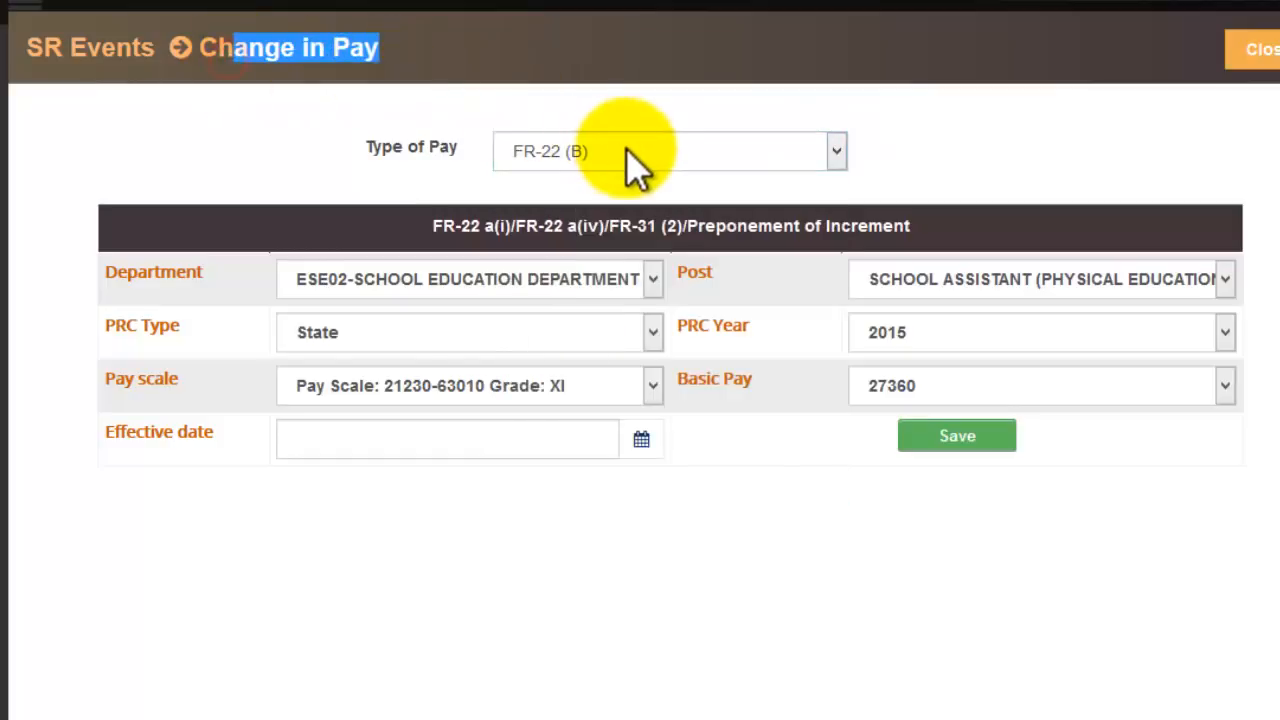
left_click(625, 150)
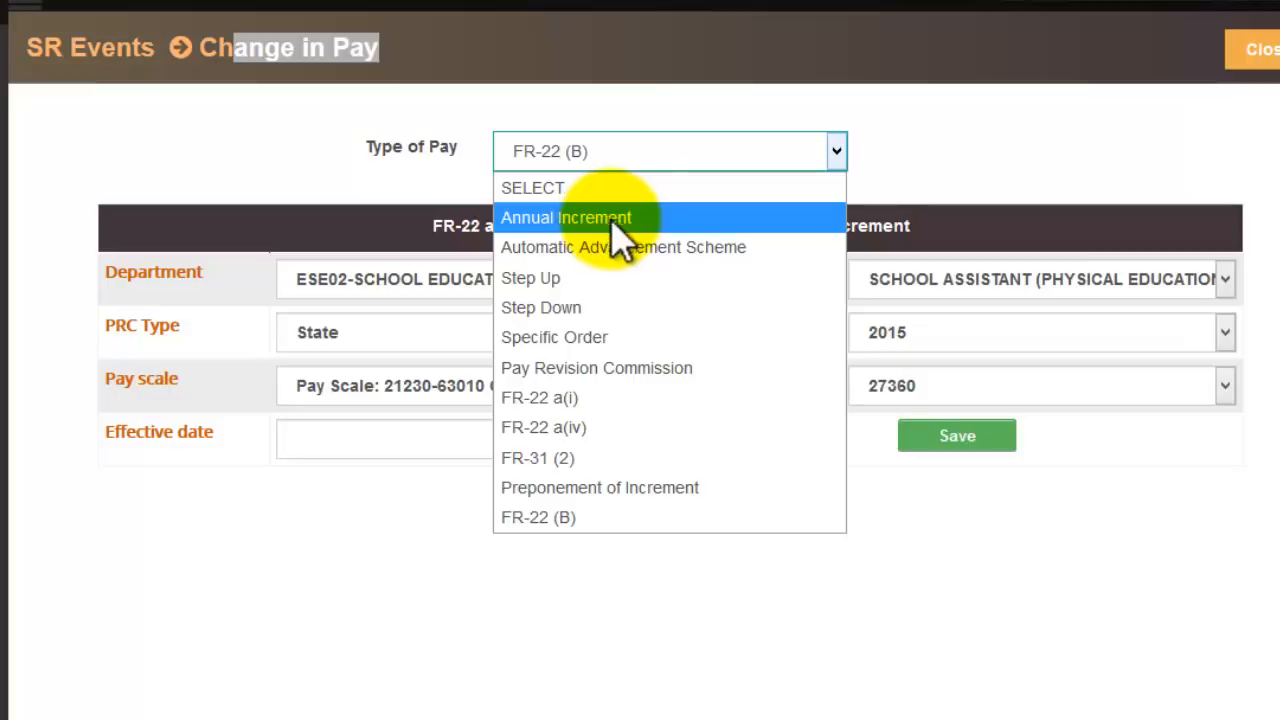
left_click(660, 563)
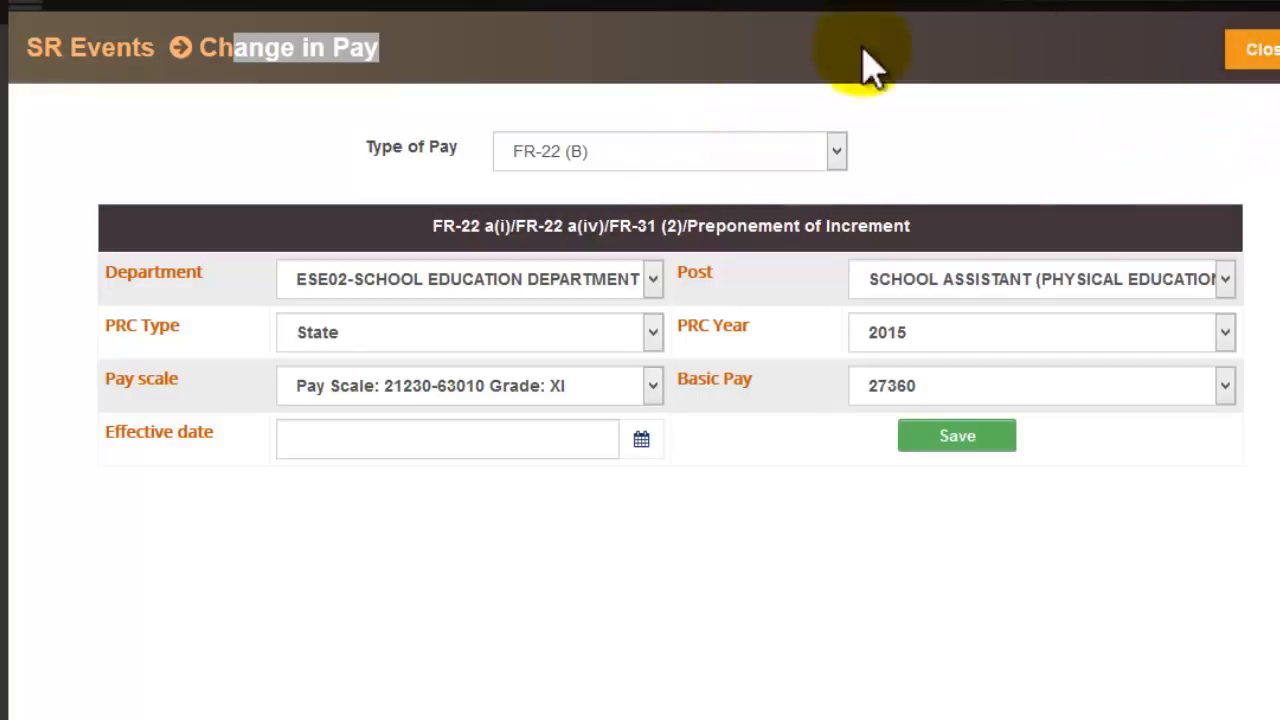
triple_click(230, 50)
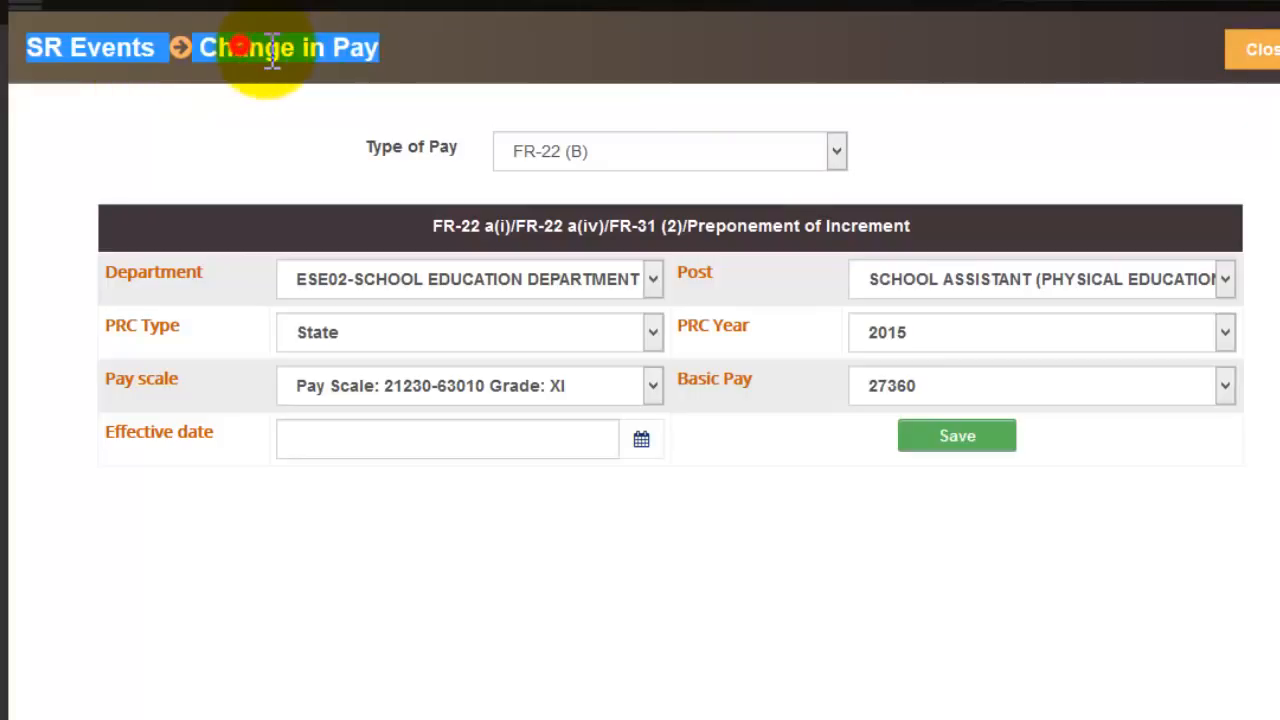
left_click(350, 47)
left_click(622, 152)
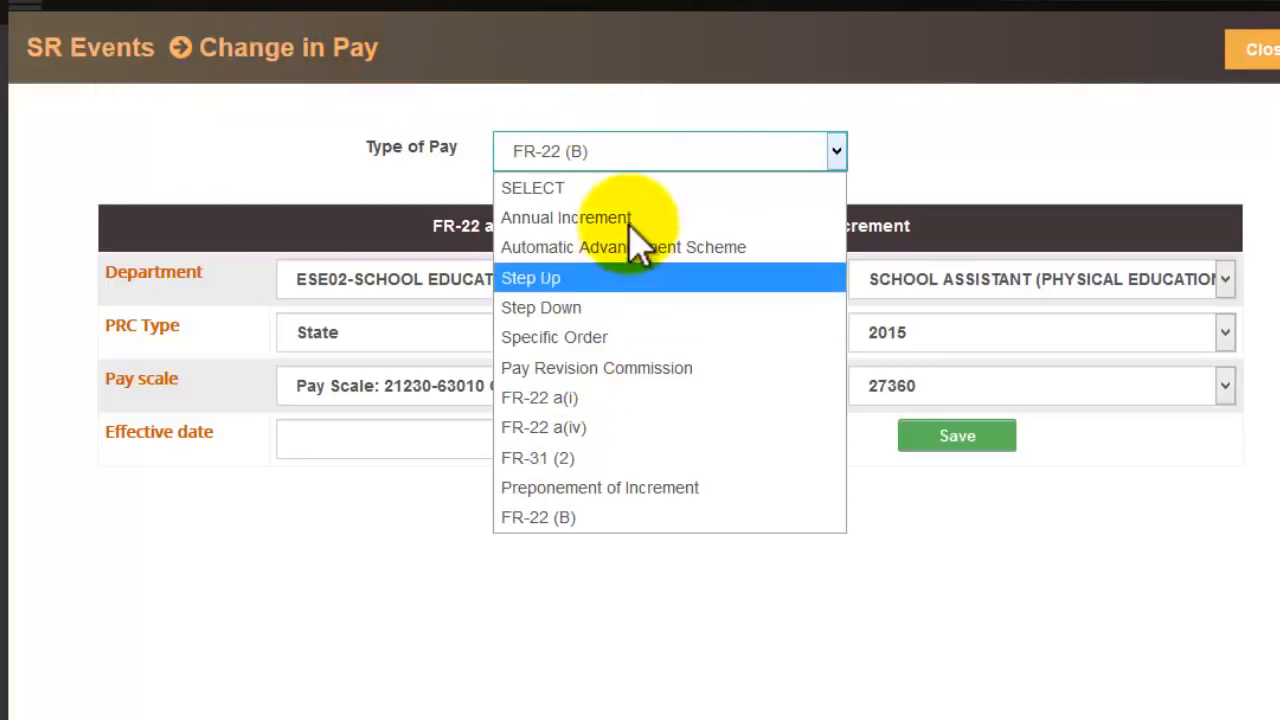